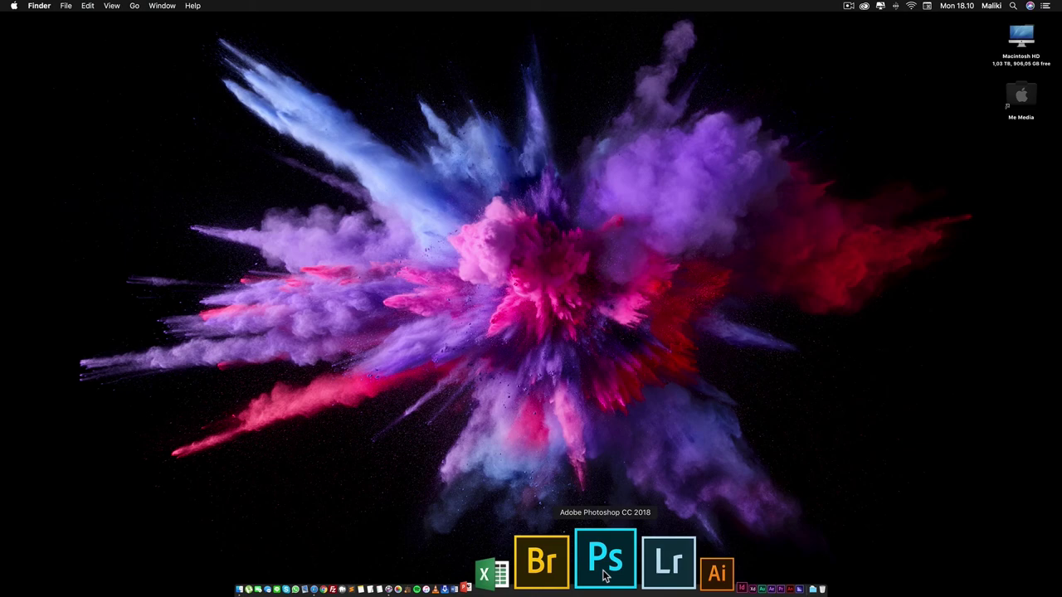
Launch Photoshop CC 2018 from the Dock
click(604, 564)
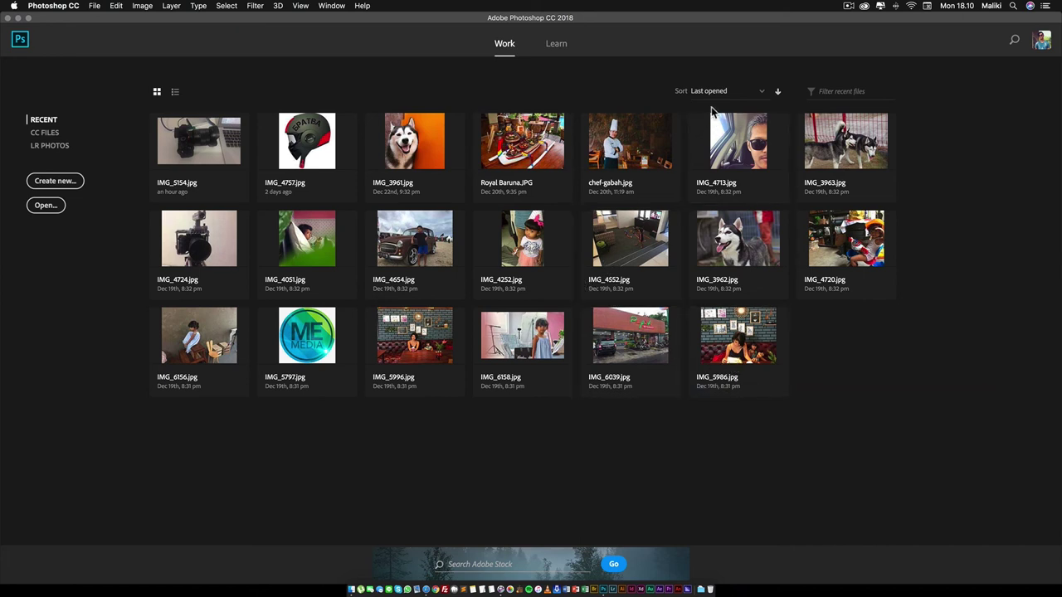
Keep recent files sorted by Last opened and search Adobe Stock for 'monster'
click(758, 92)
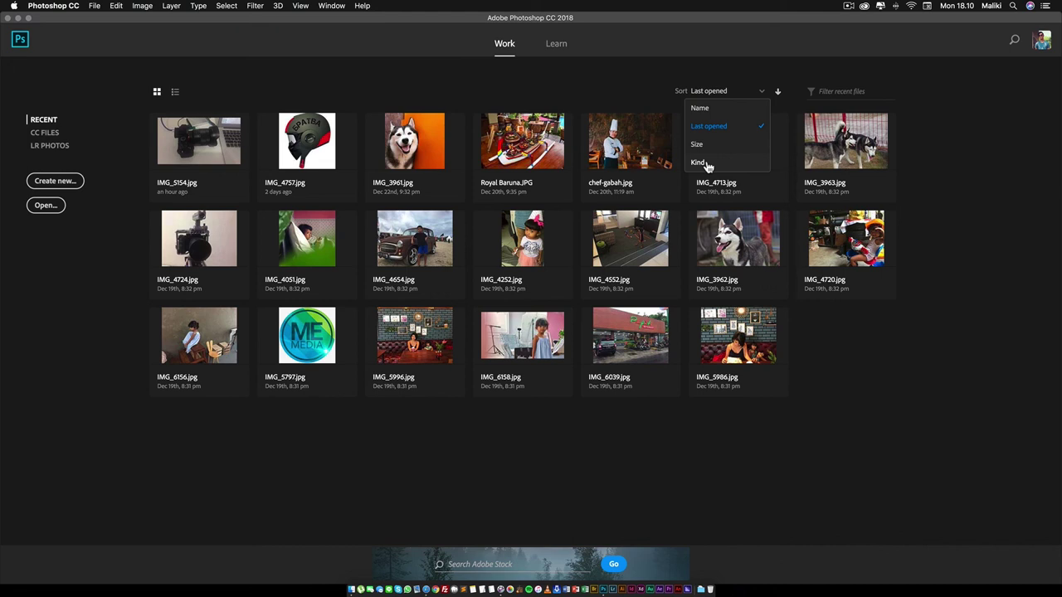
click(862, 328)
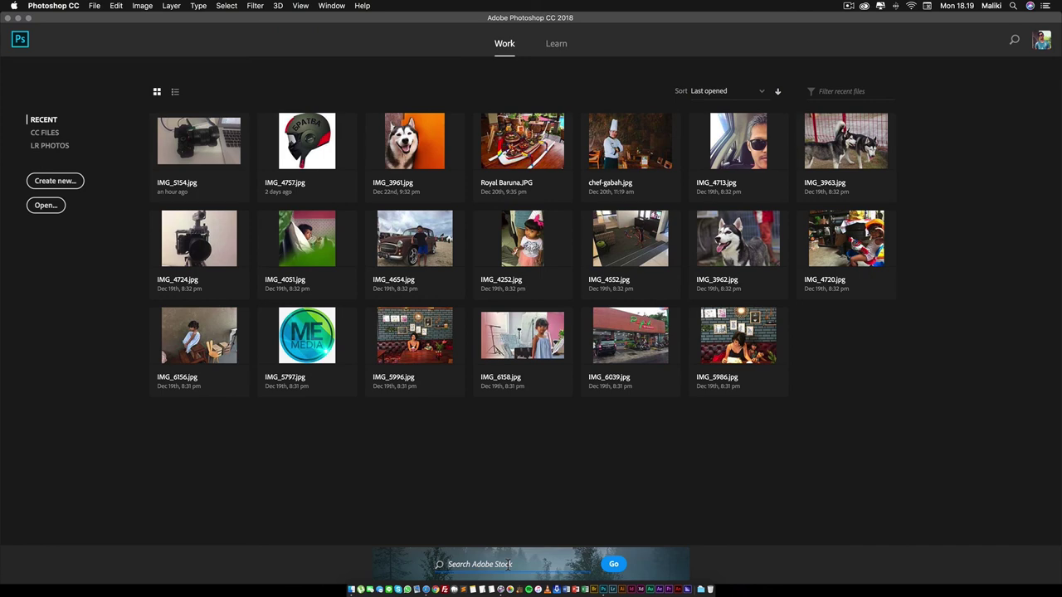
click(508, 564)
text(font)
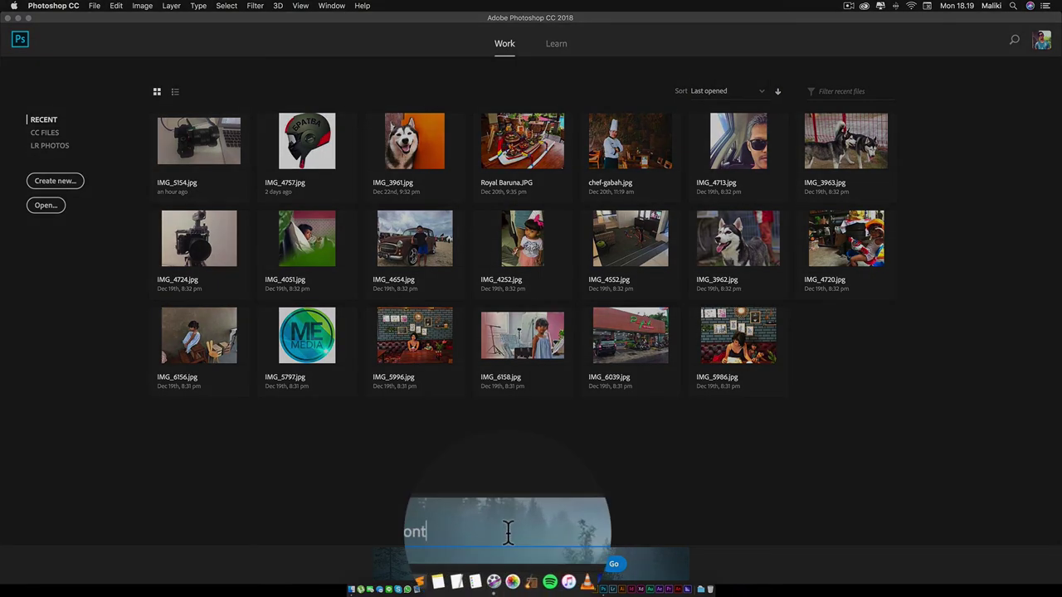
key(BackSpace)
text(ster)
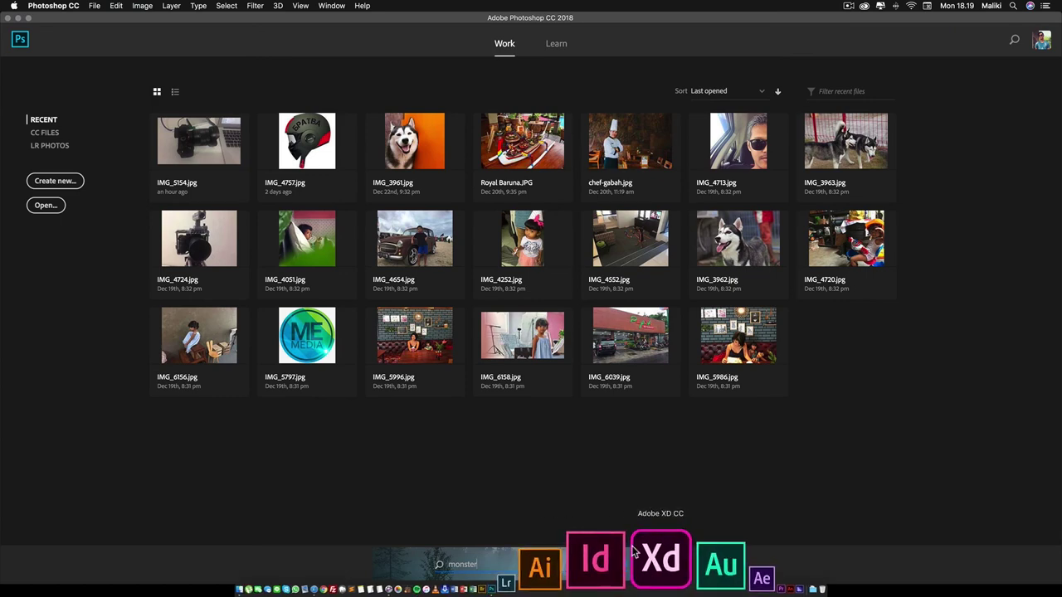
click(612, 566)
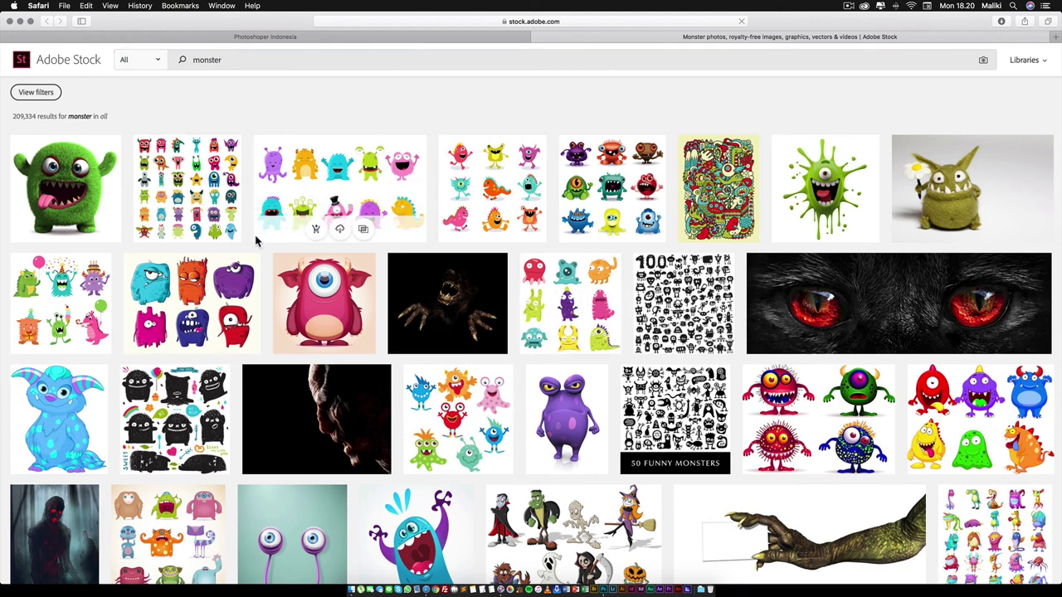
Scroll down through the Adobe Stock 'monster' results and back up
scroll(299, 289, down, 1)
scroll(291, 290, down, 4)
scroll(292, 289, down, 2)
scroll(292, 289, down, 2)
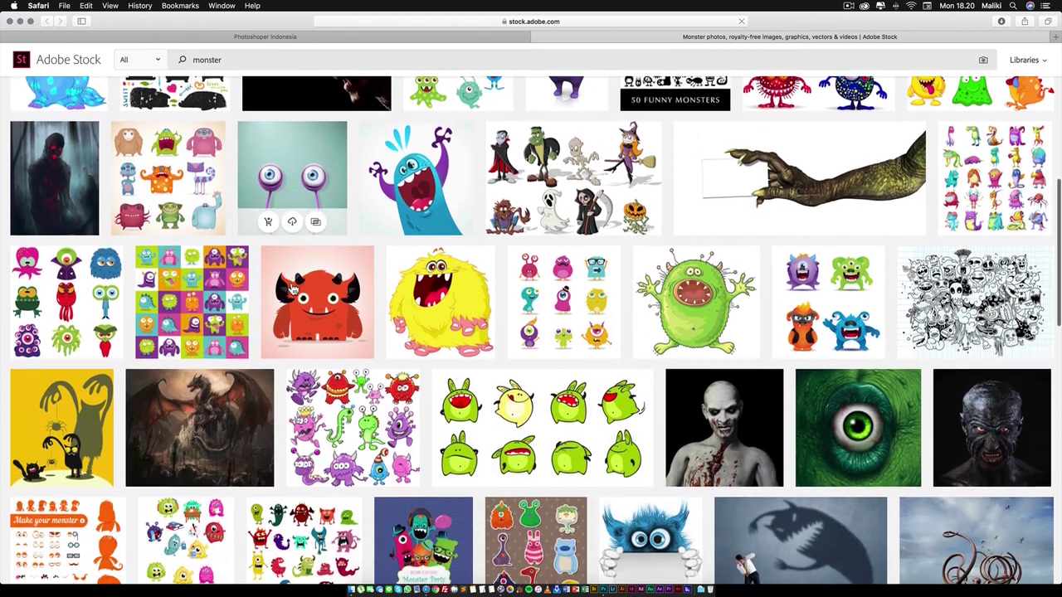
scroll(497, 299, down, 1)
scroll(747, 315, down, 1)
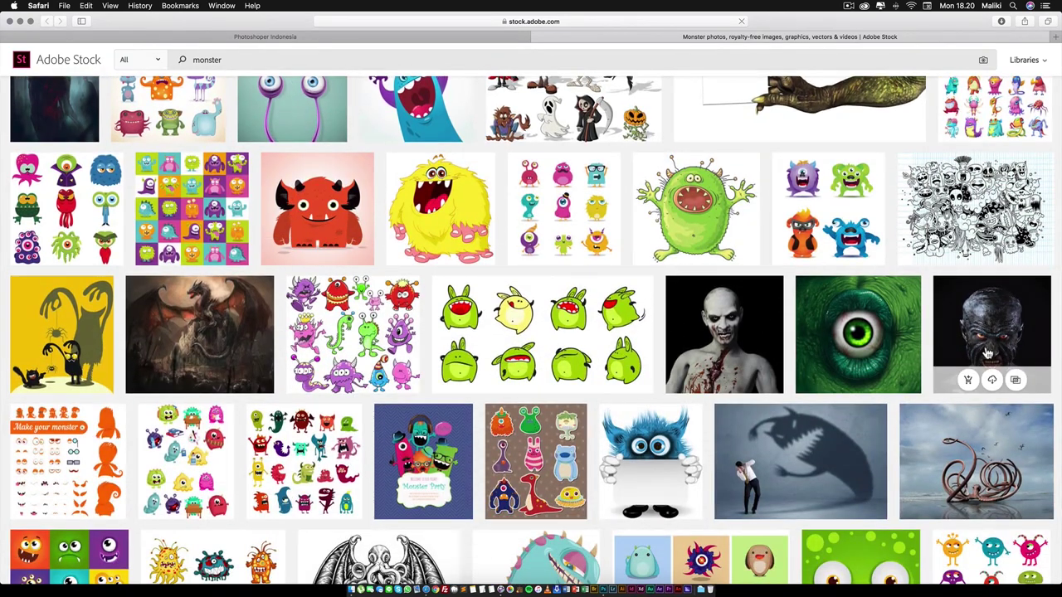
mouse_move(542, 427)
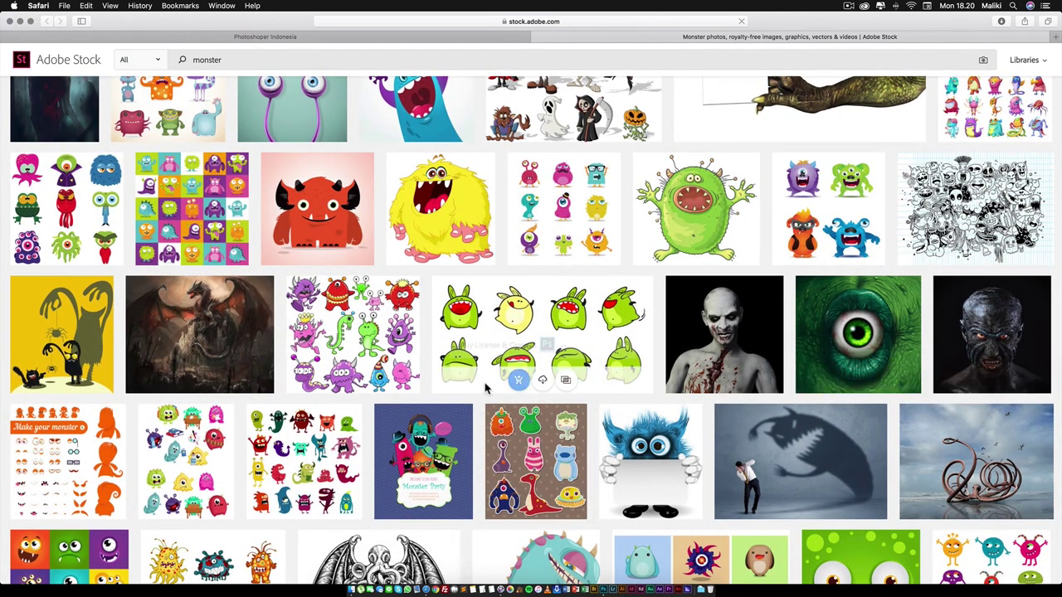
scroll(514, 374, down, 2)
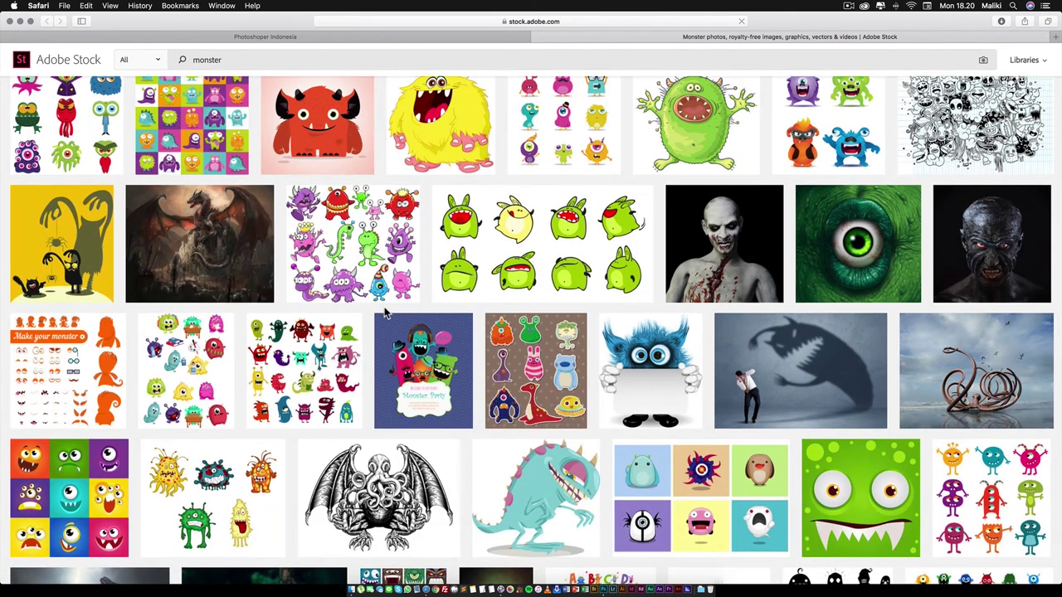
scroll(379, 307, down, 2)
scroll(379, 307, down, 2)
scroll(386, 311, down, 2)
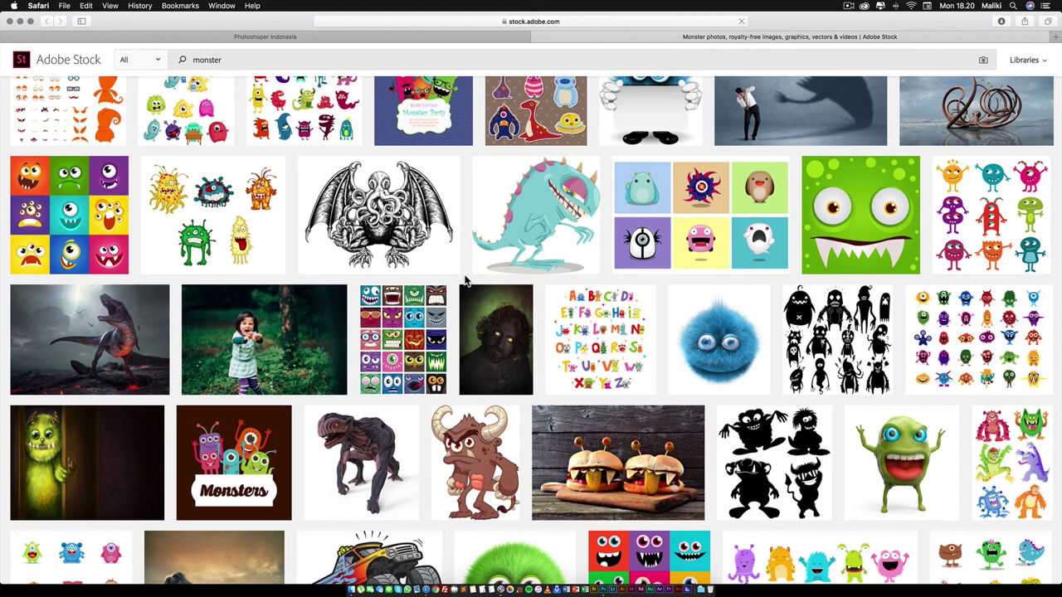
scroll(465, 282, down, 1)
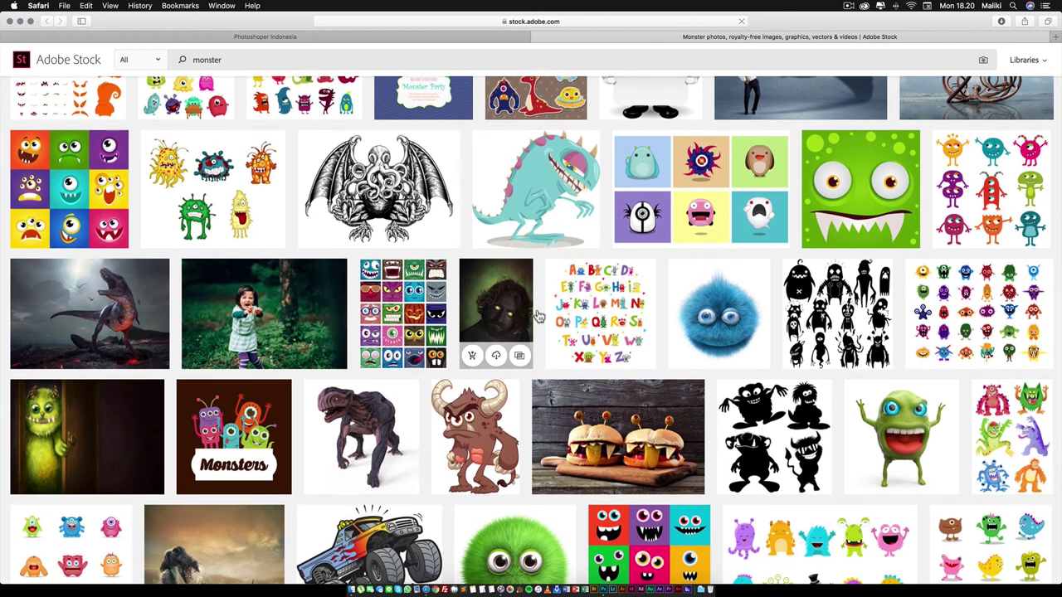
scroll(498, 315, down, 3)
scroll(465, 315, down, 1)
scroll(431, 316, down, 2)
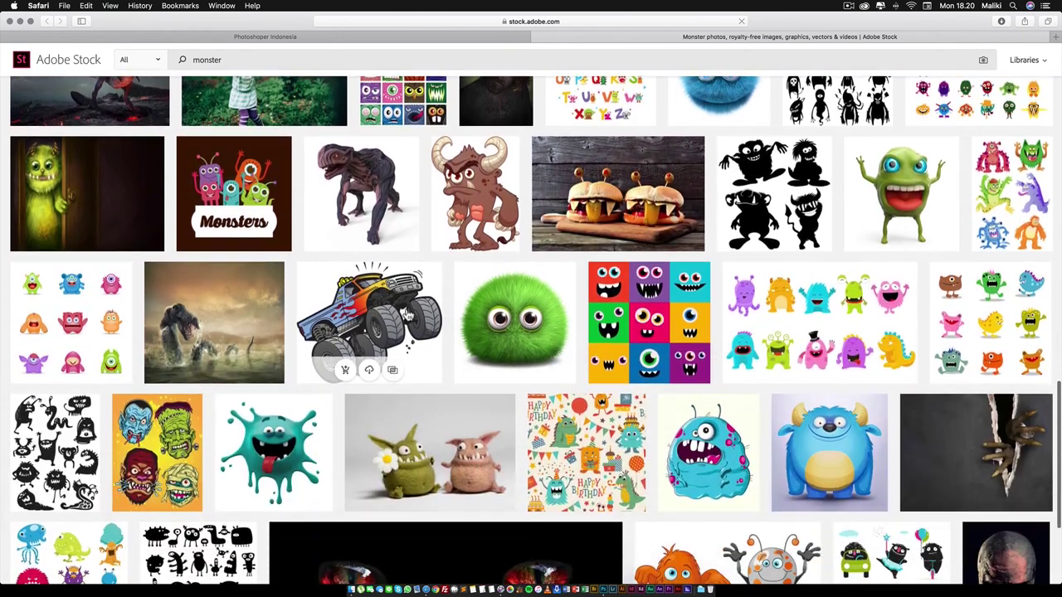
scroll(216, 323, down, 3)
scroll(233, 311, down, 2)
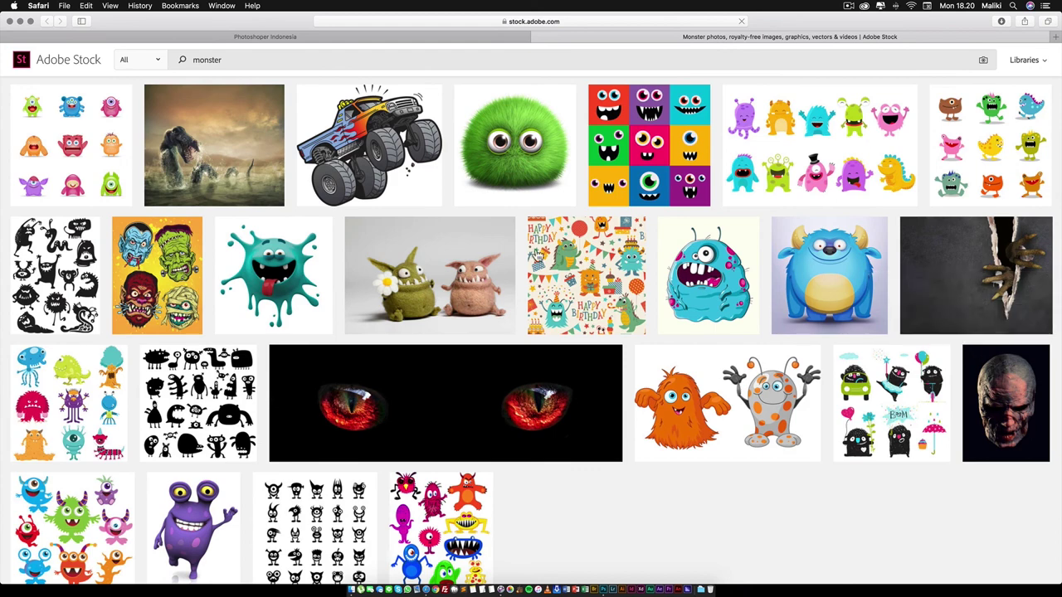
scroll(451, 244, up, 2)
scroll(166, 232, up, 1)
scroll(192, 242, up, 2)
mouse_move(214, 294)
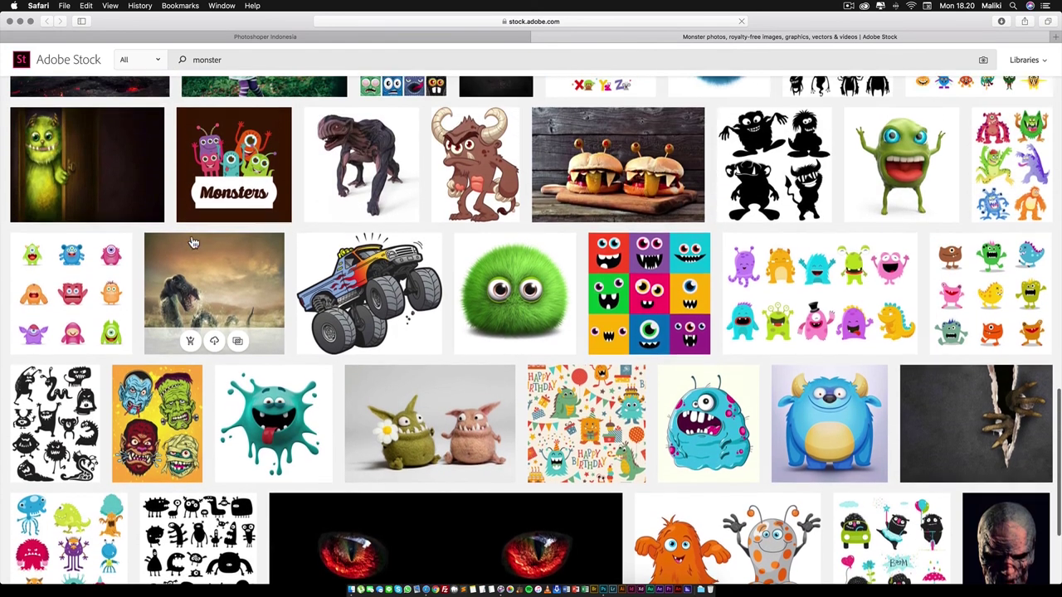
scroll(192, 242, up, 3)
scroll(190, 238, up, 1)
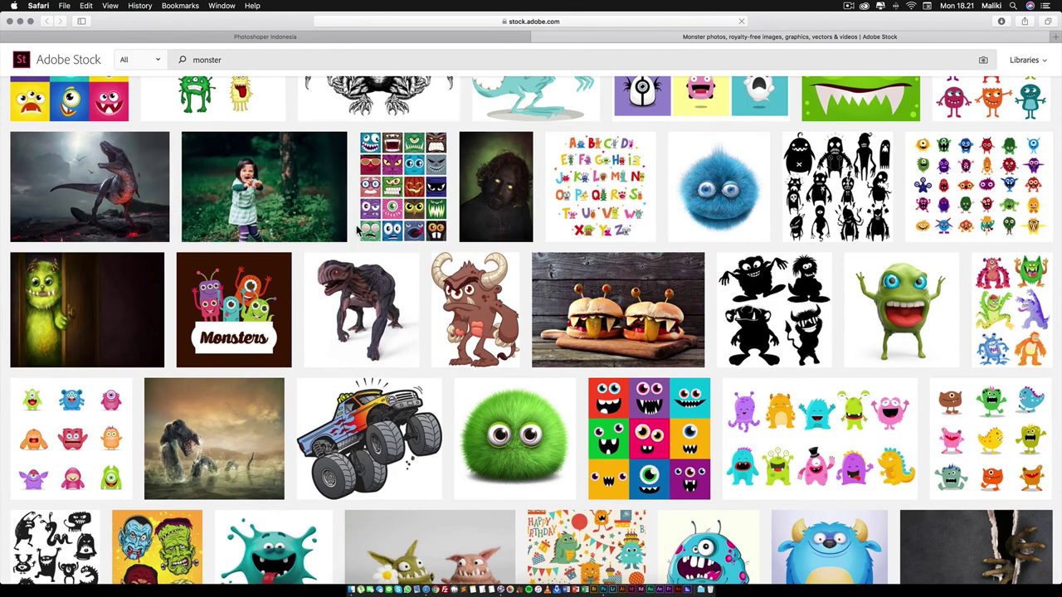
scroll(358, 231, up, 5)
scroll(358, 230, up, 2)
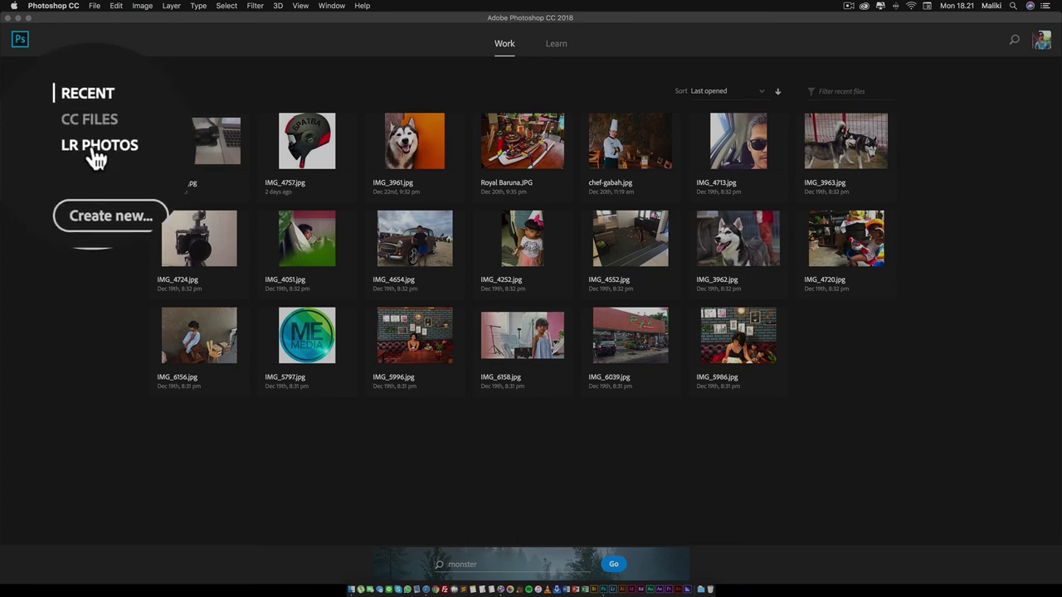
Show the empty Lightroom photos library, then bring up the Creative Cloud apps panel
click(48, 147)
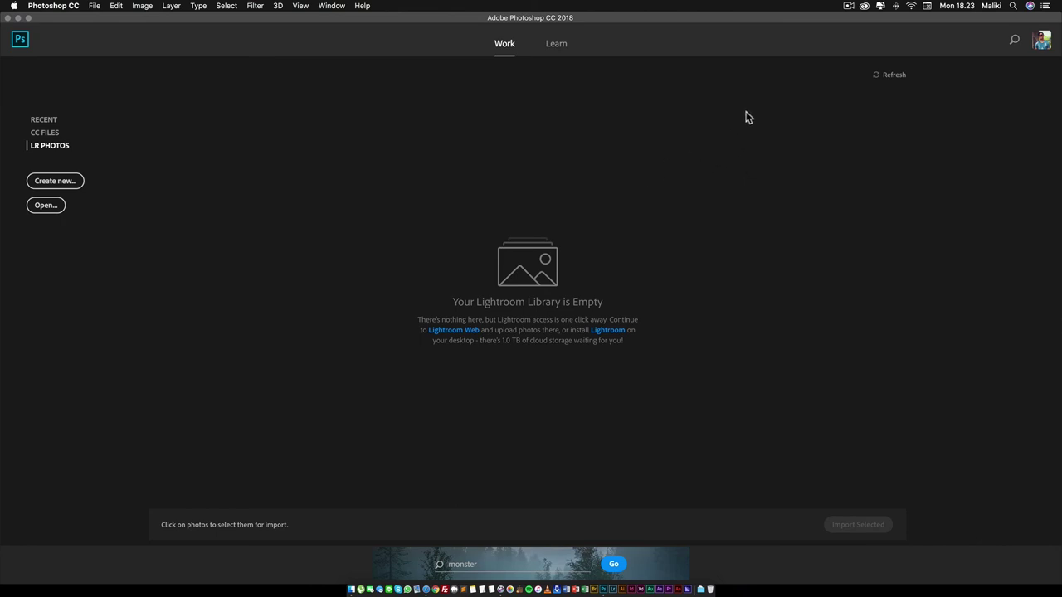
click(863, 6)
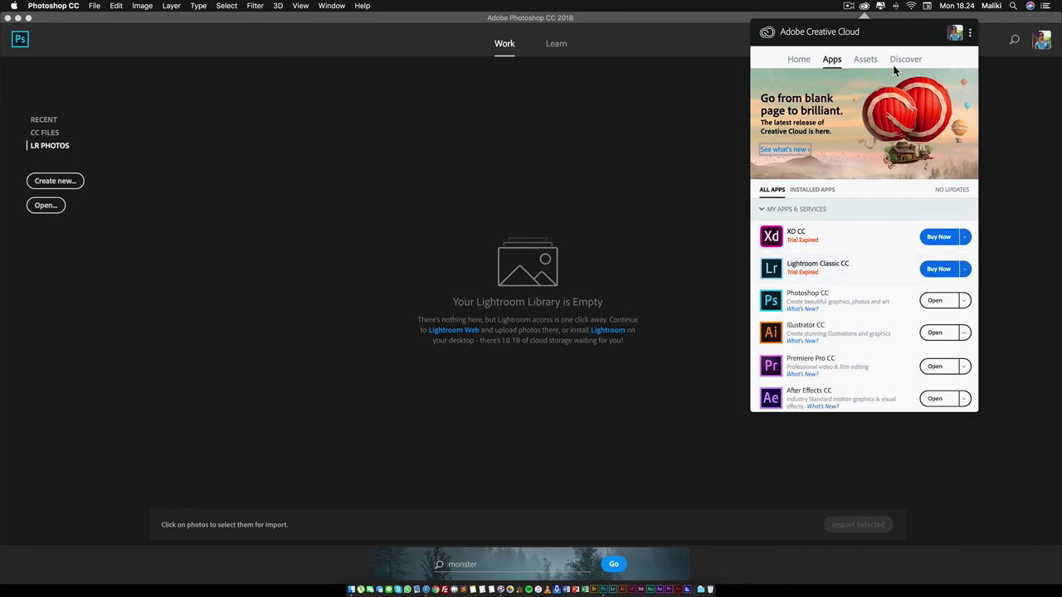
Close the Creative Cloud panel and open the Learn tab's 'Change the image size' tutorial
click(864, 7)
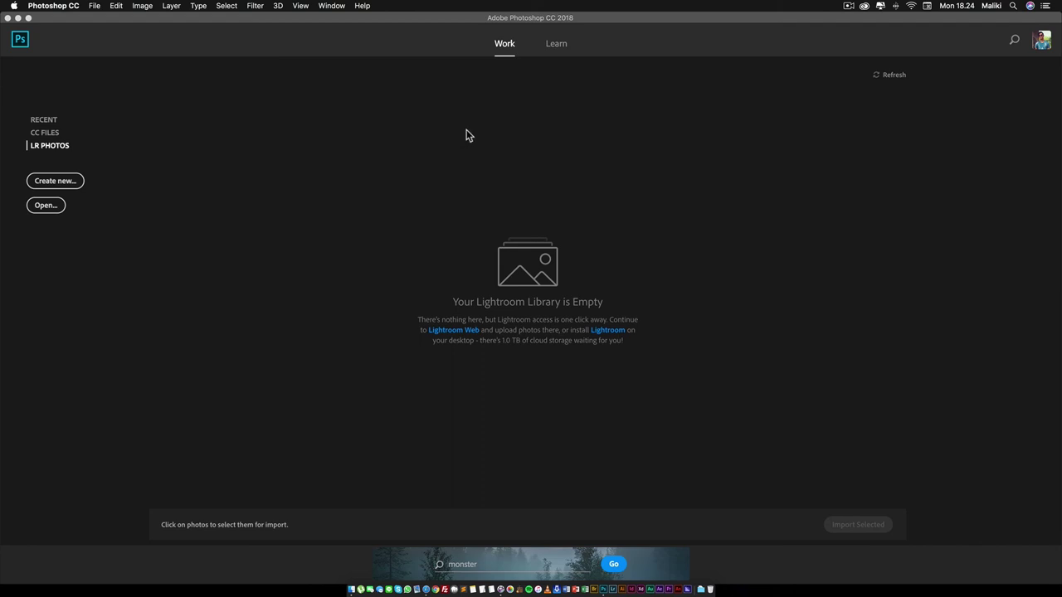
click(554, 88)
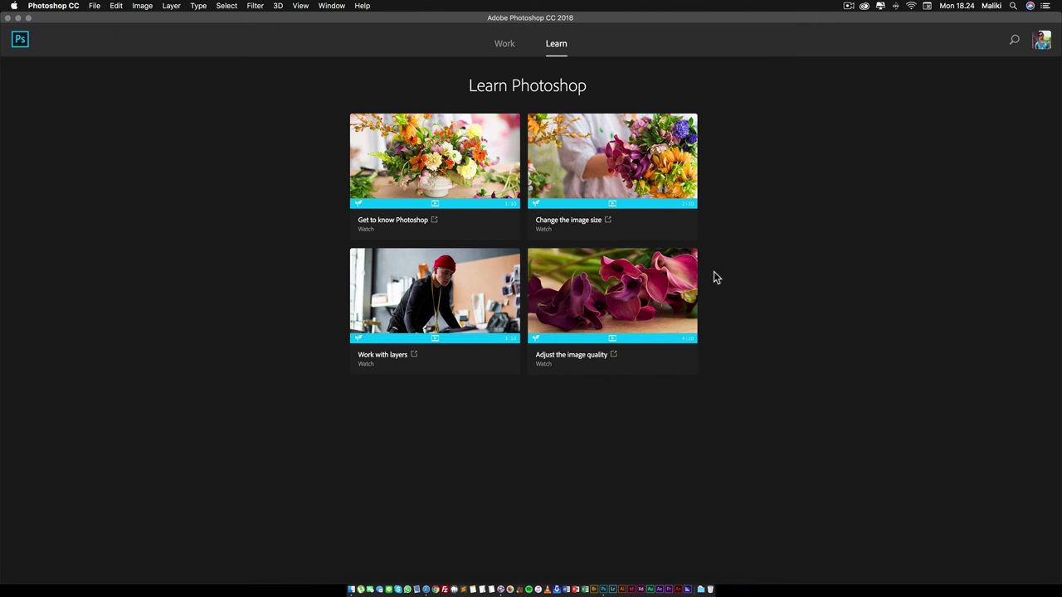
click(616, 172)
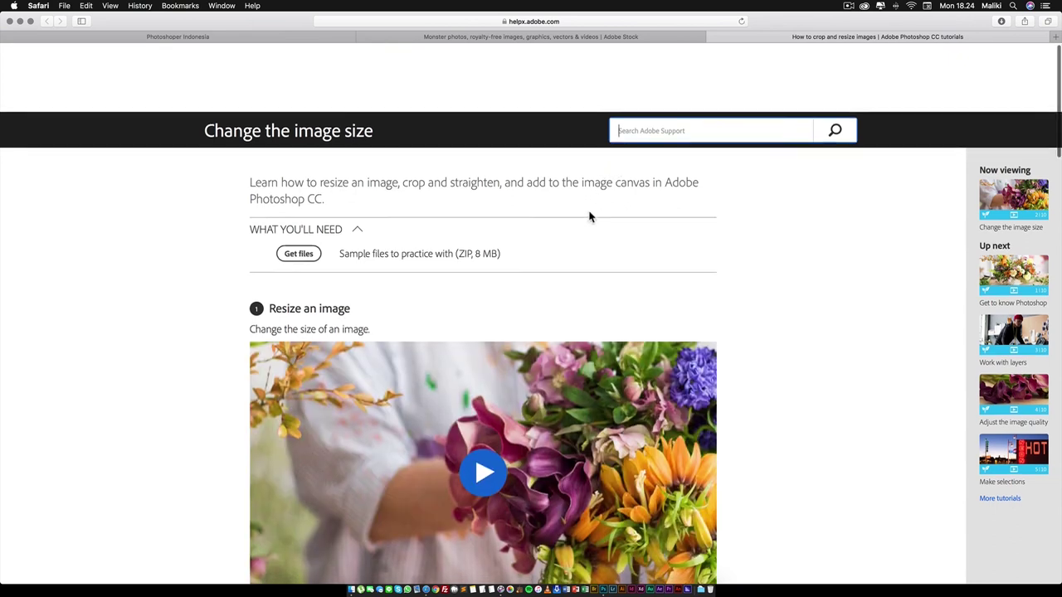
Scroll the tutorial past Resize an image down to the 'Set the resolution' section
scroll(590, 208, down, 2)
scroll(588, 216, down, 1)
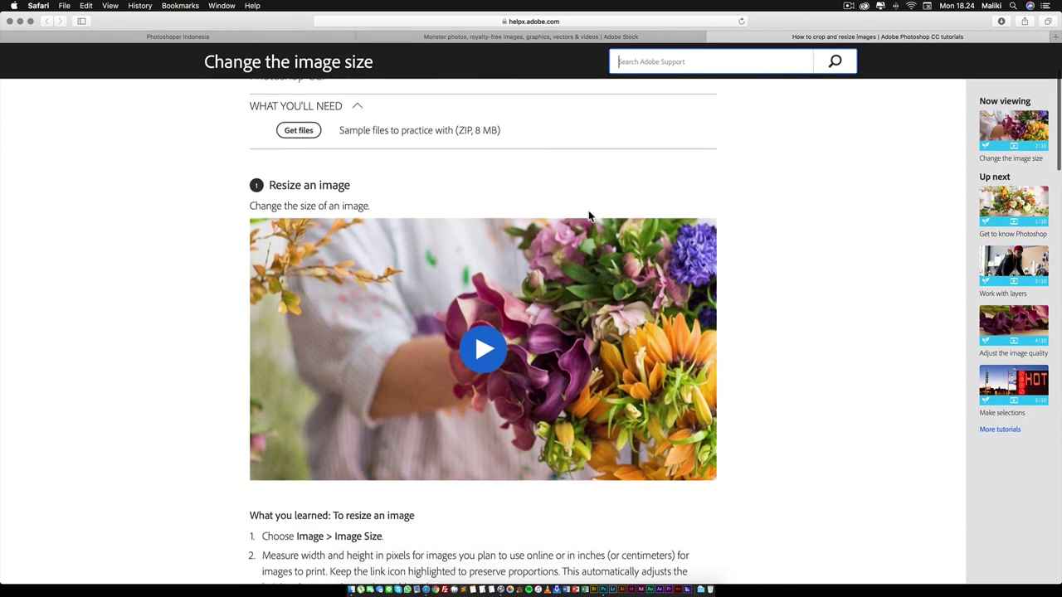
scroll(588, 218, down, 2)
scroll(540, 266, down, 1)
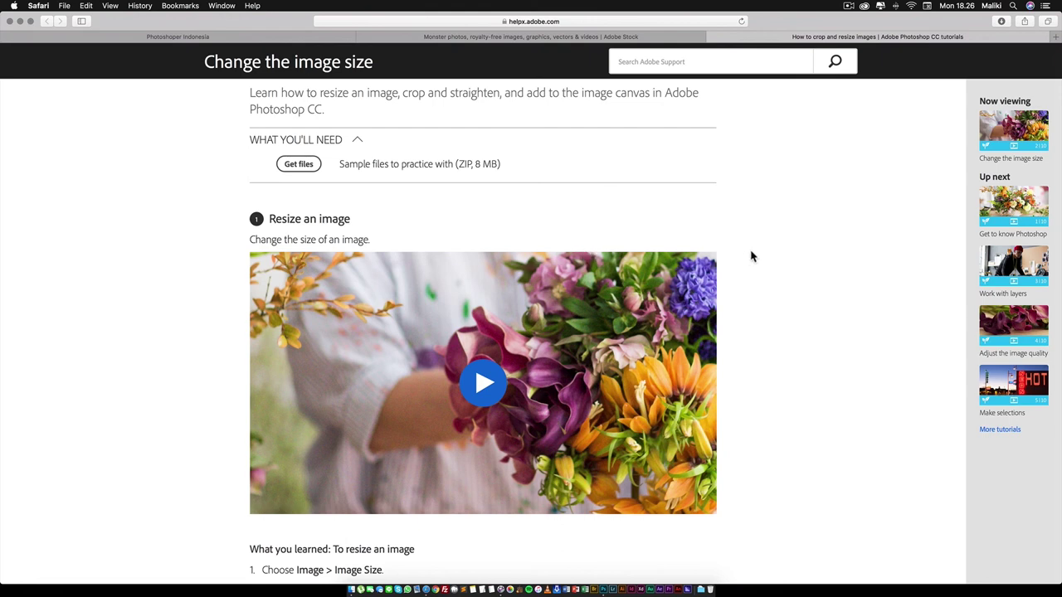
scroll(751, 256, up, 2)
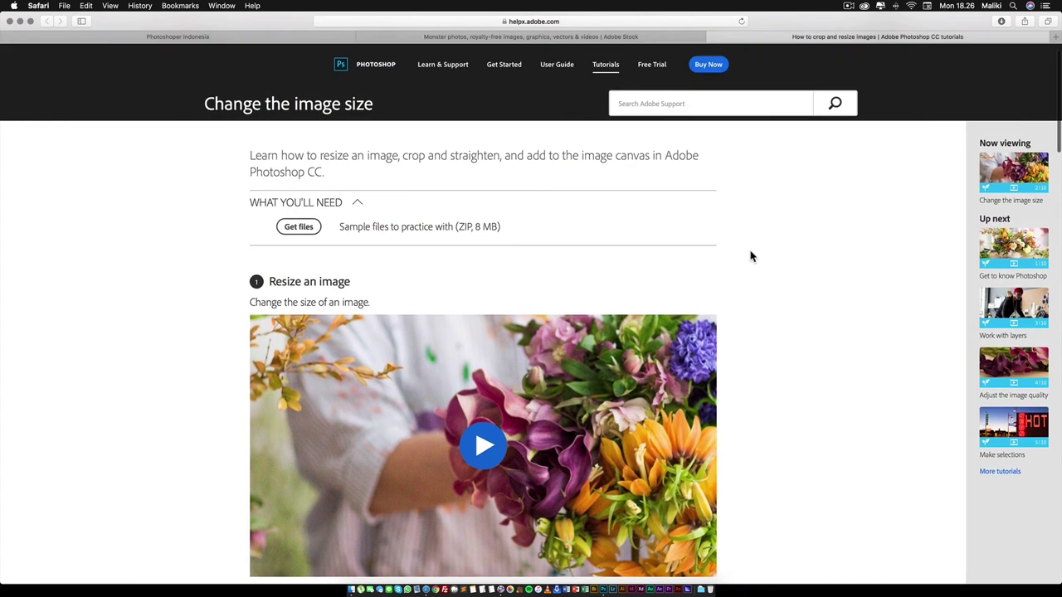
scroll(795, 290, down, 1)
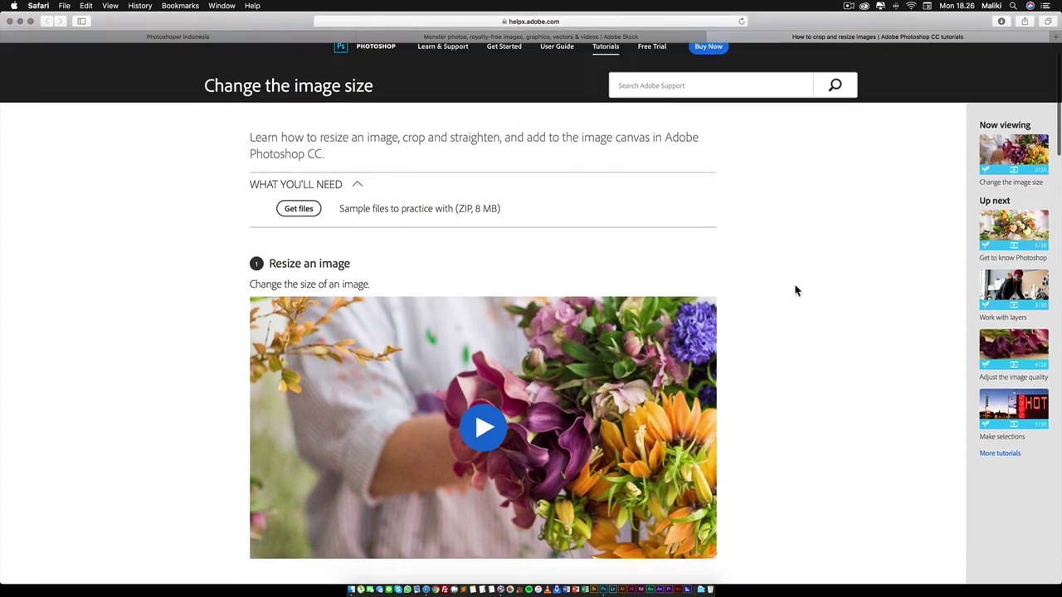
scroll(497, 305, down, 3)
scroll(497, 303, down, 1)
scroll(498, 300, down, 1)
scroll(500, 299, down, 5)
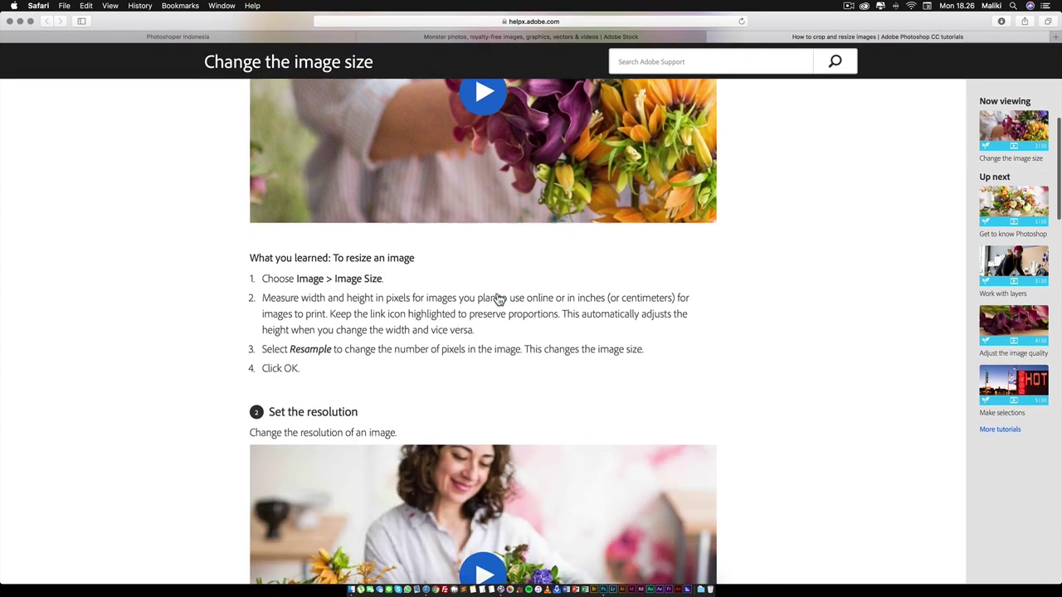
scroll(501, 300, down, 5)
scroll(500, 300, down, 1)
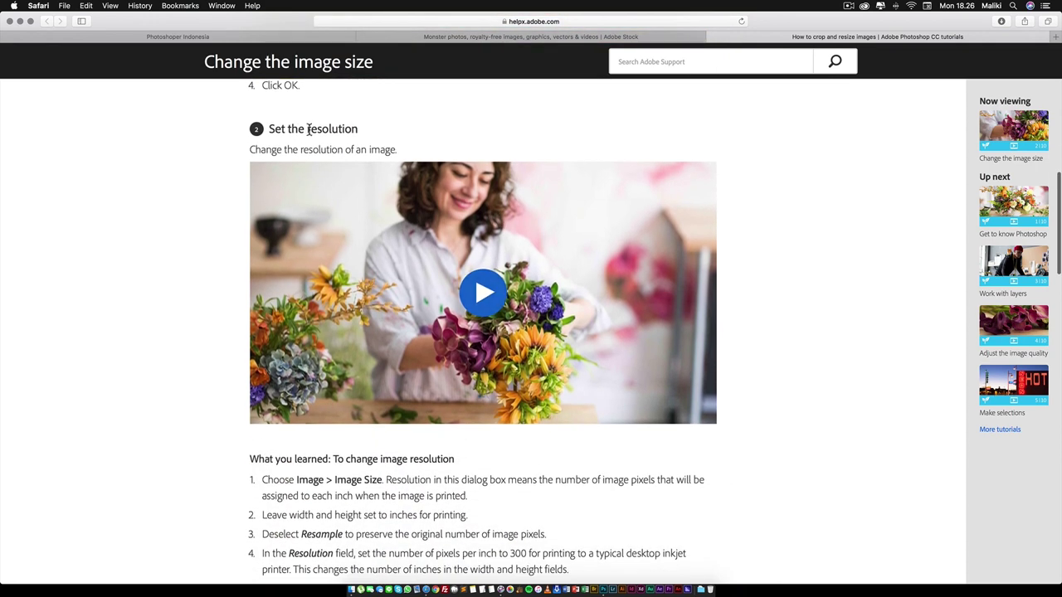
Play the tutorial video with English captions in High quality, briefly full screen, then pause it
click(489, 306)
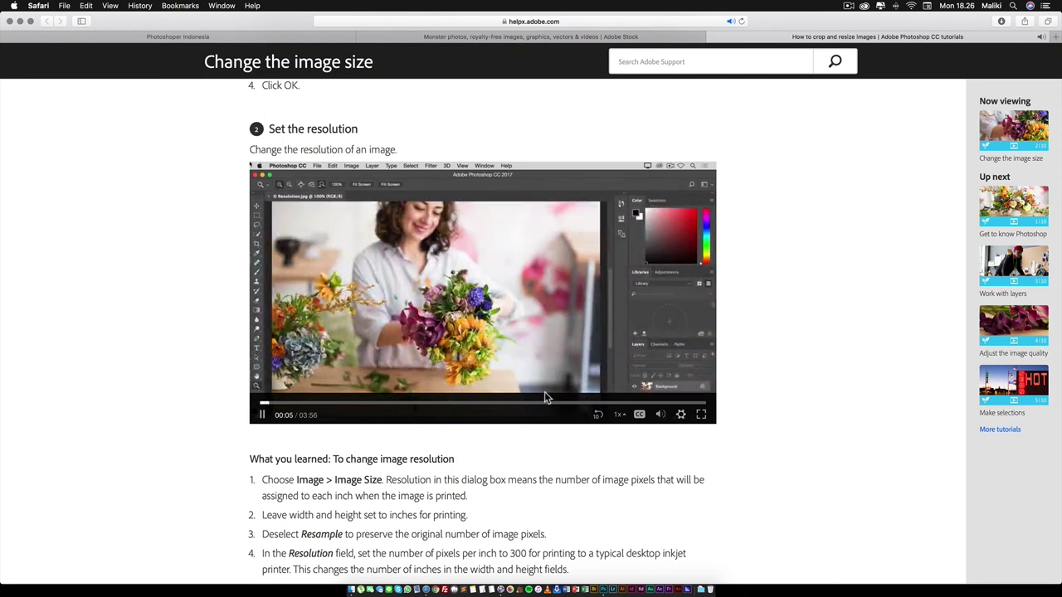
click(623, 420)
click(640, 416)
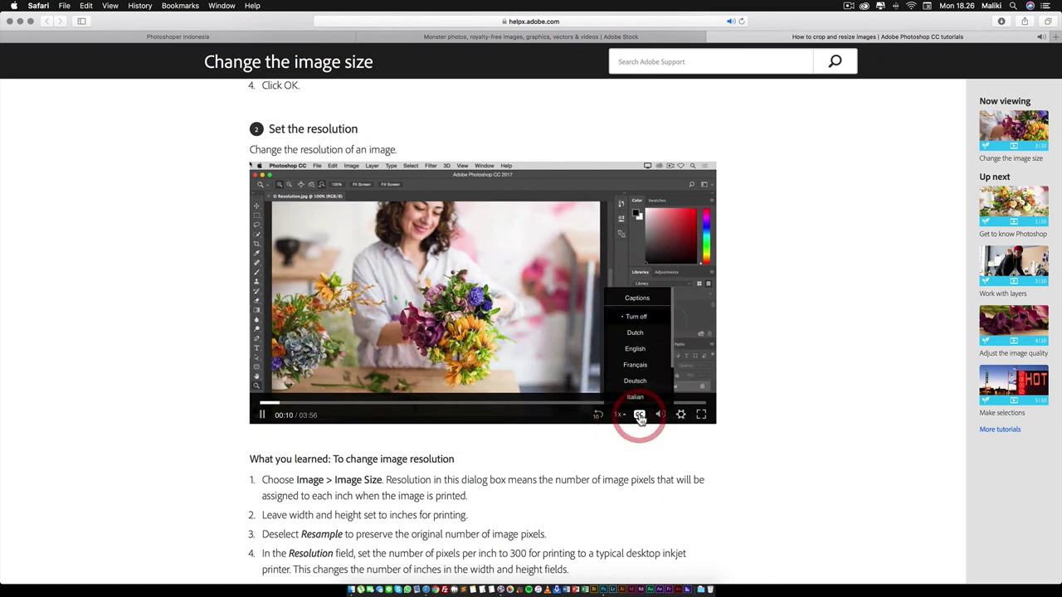
click(635, 349)
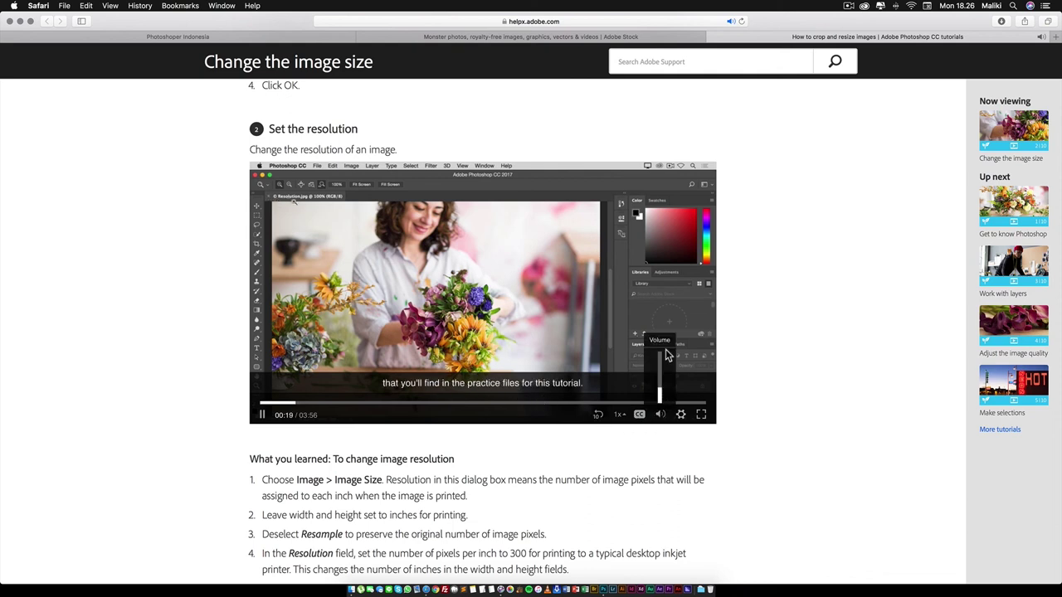
click(681, 413)
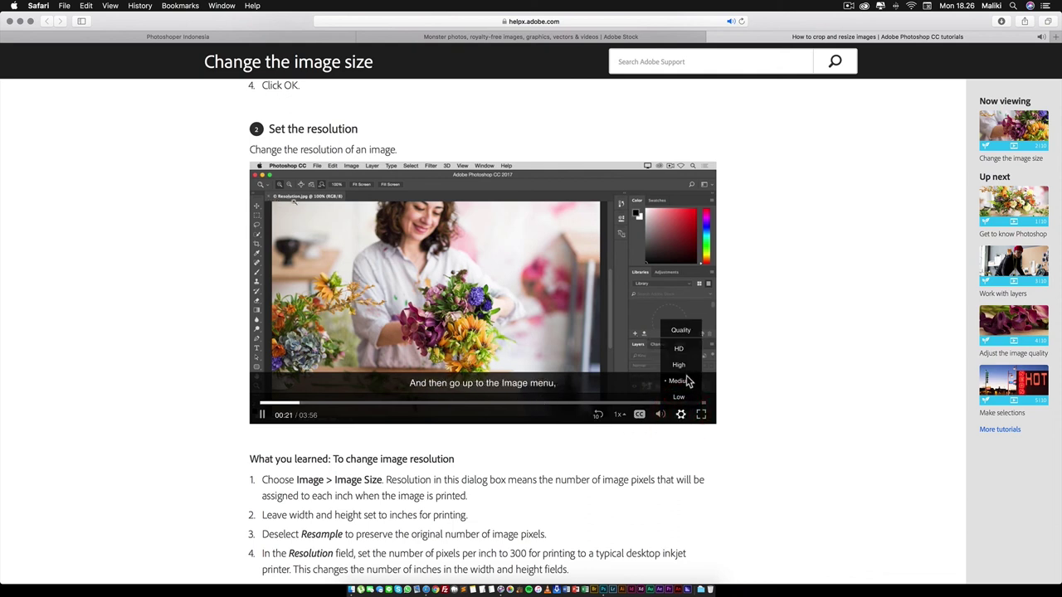
click(684, 372)
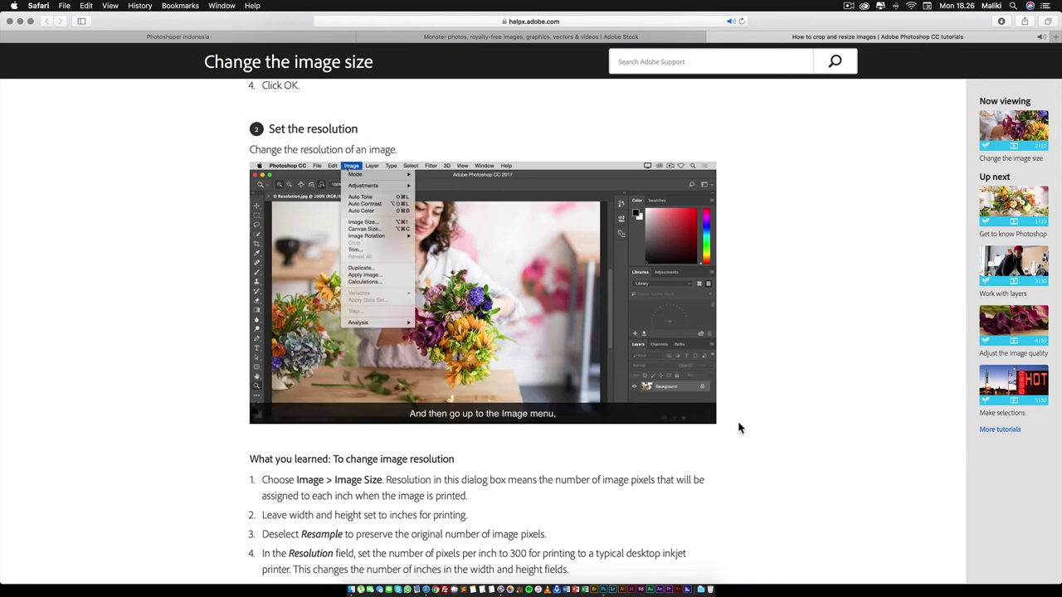
click(702, 417)
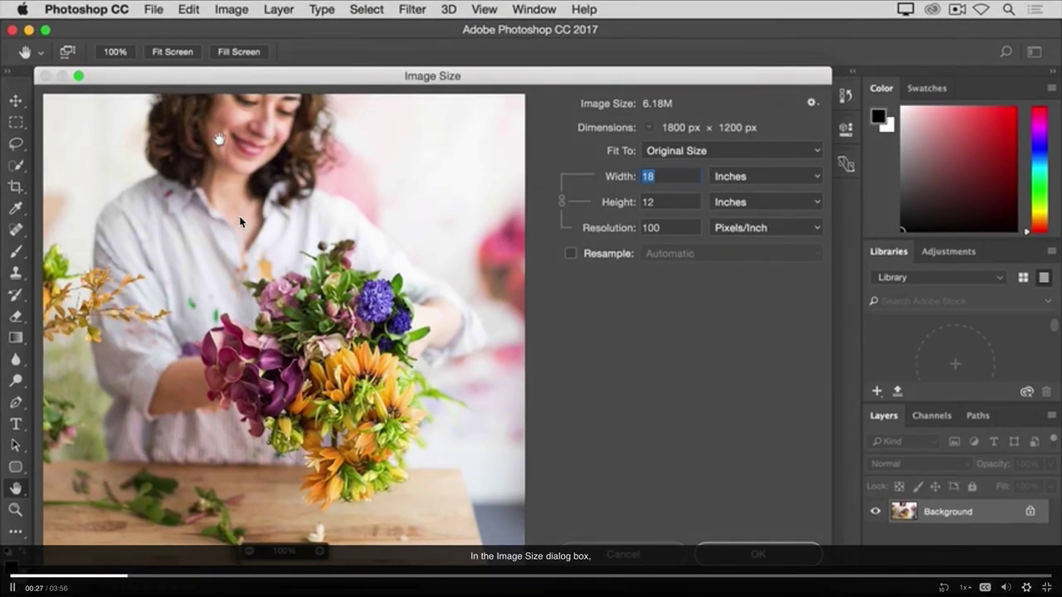
click(1047, 588)
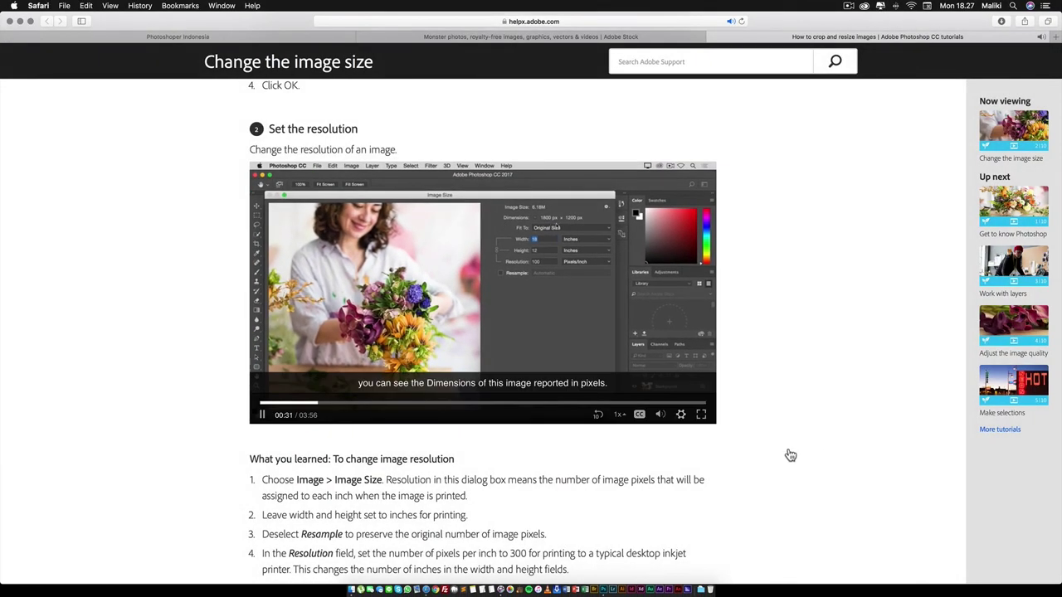
click(477, 285)
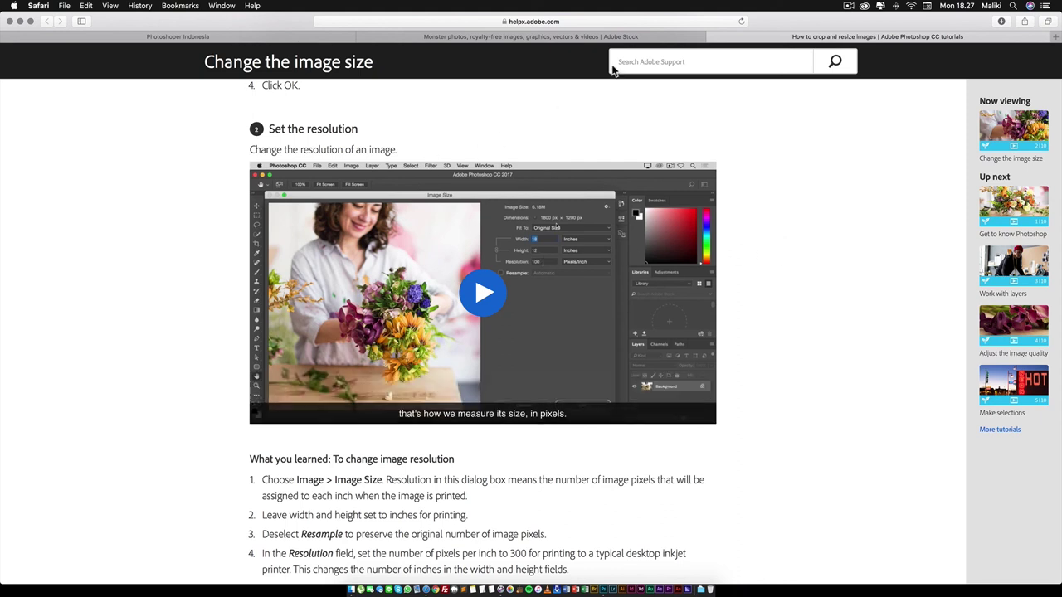
Close the tutorial tab and return to Photoshop's Work home screen listing recent files
mouse_move(531, 36)
click(514, 38)
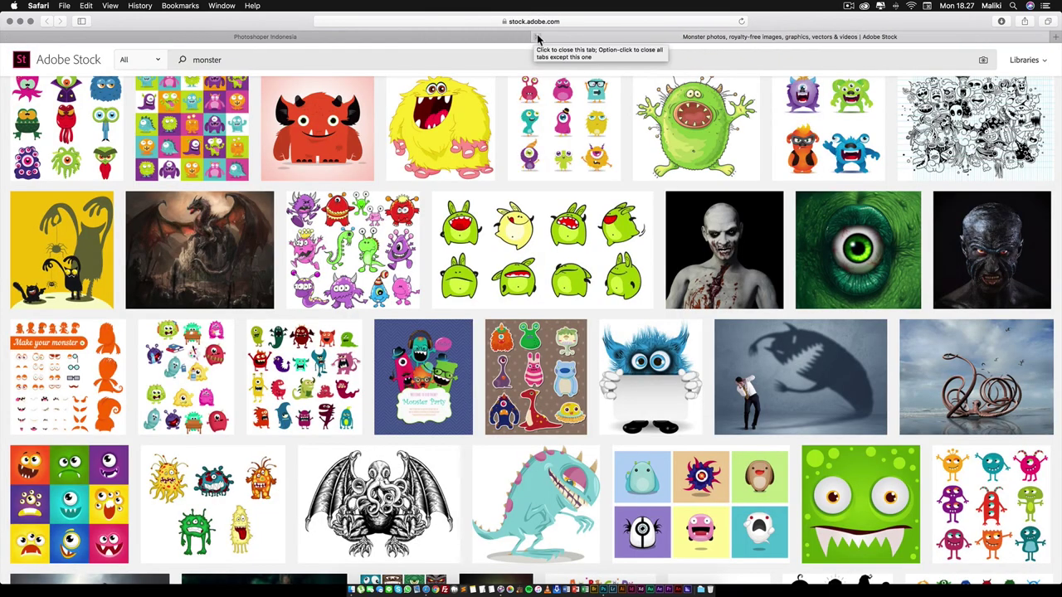
key(ctrl+Left)
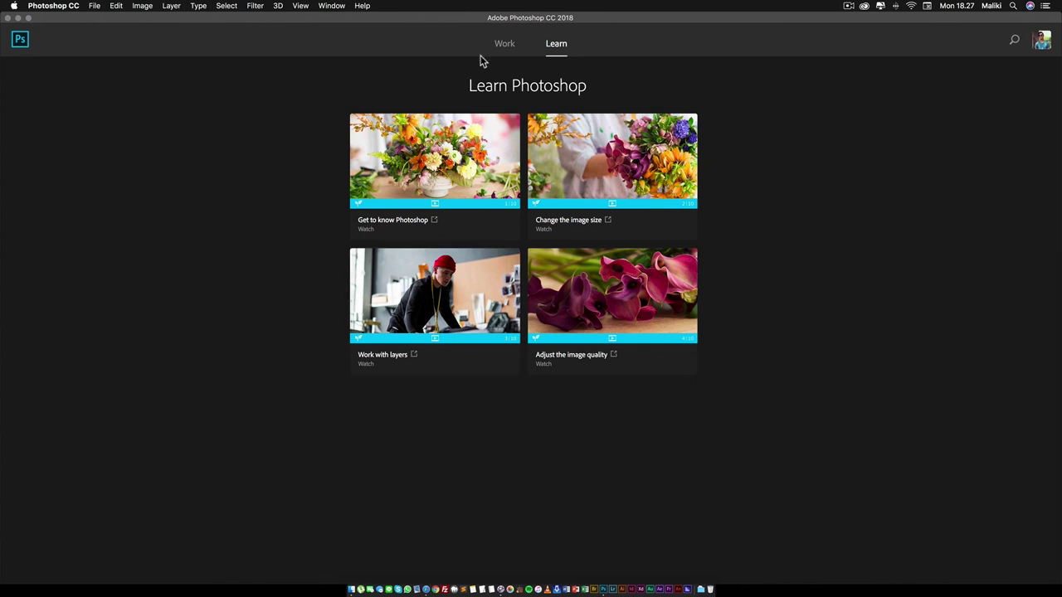
click(503, 45)
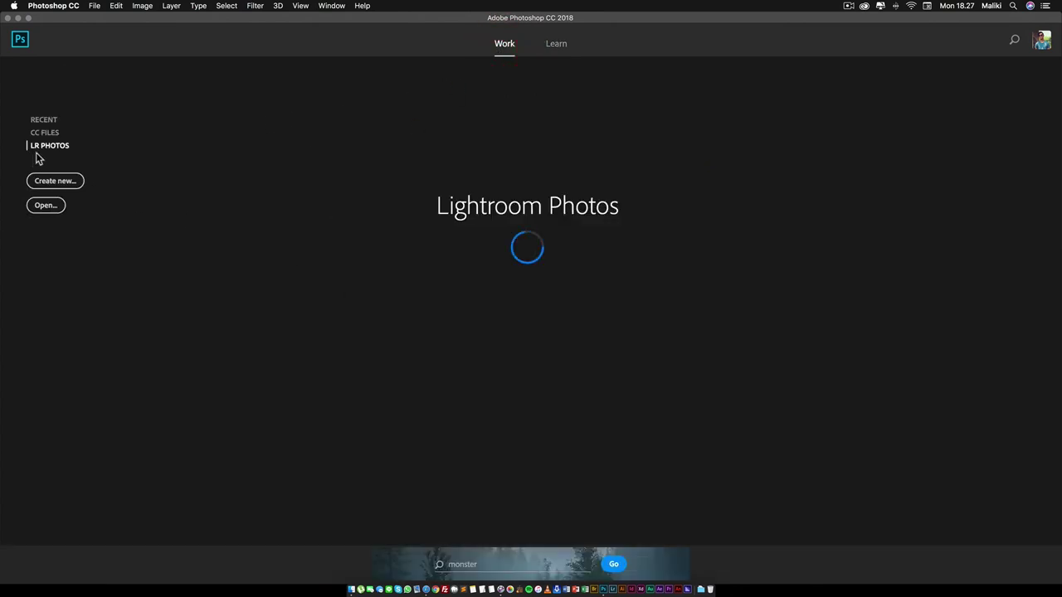
click(41, 120)
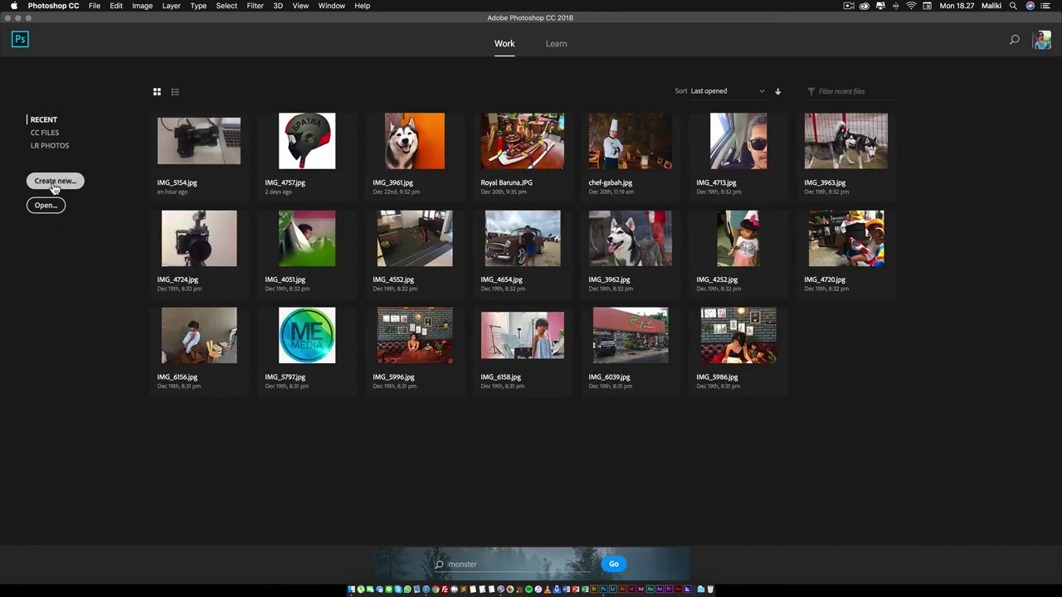
Start a new document and browse the Saved and Photo presets
click(56, 182)
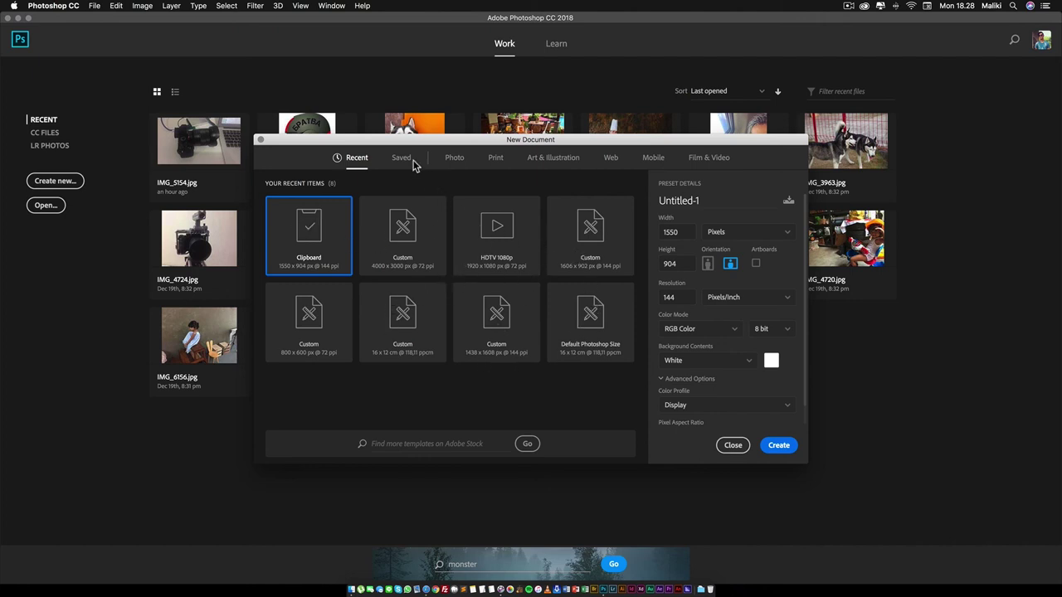
click(430, 443)
click(401, 159)
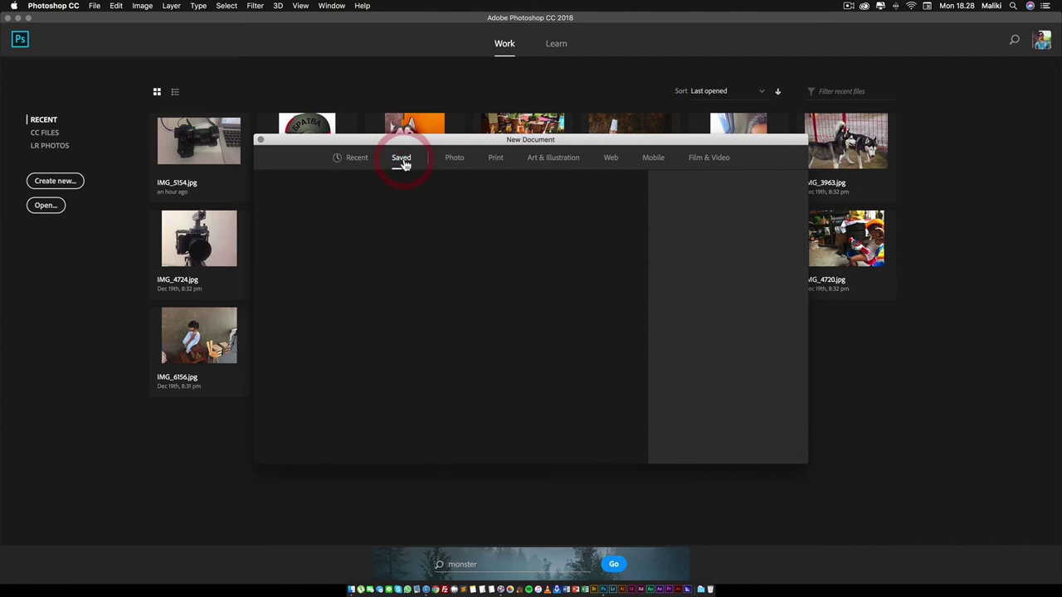
click(446, 160)
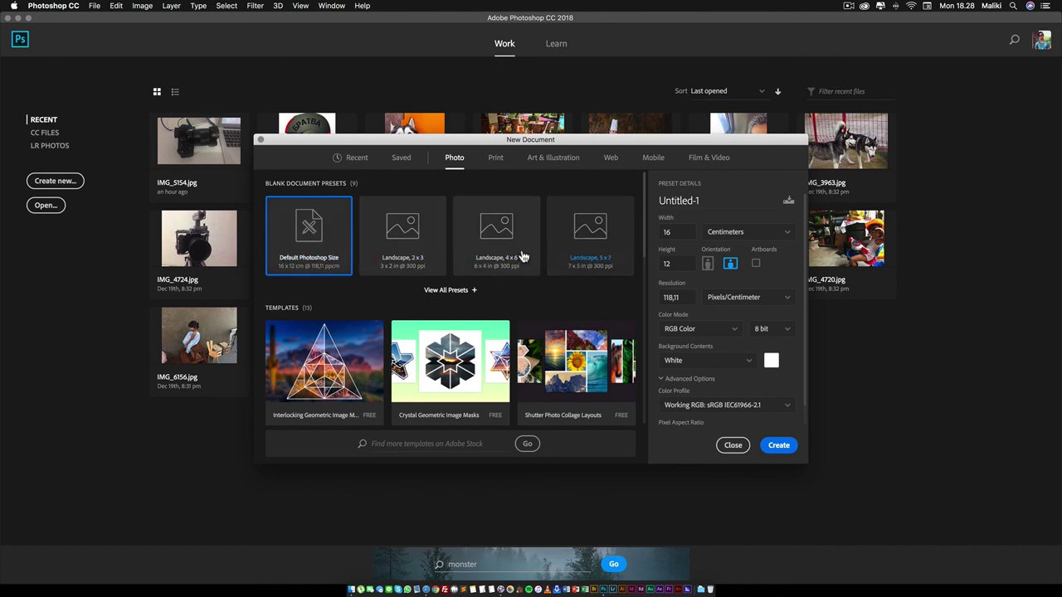
scroll(462, 315, down, 3)
scroll(464, 313, down, 2)
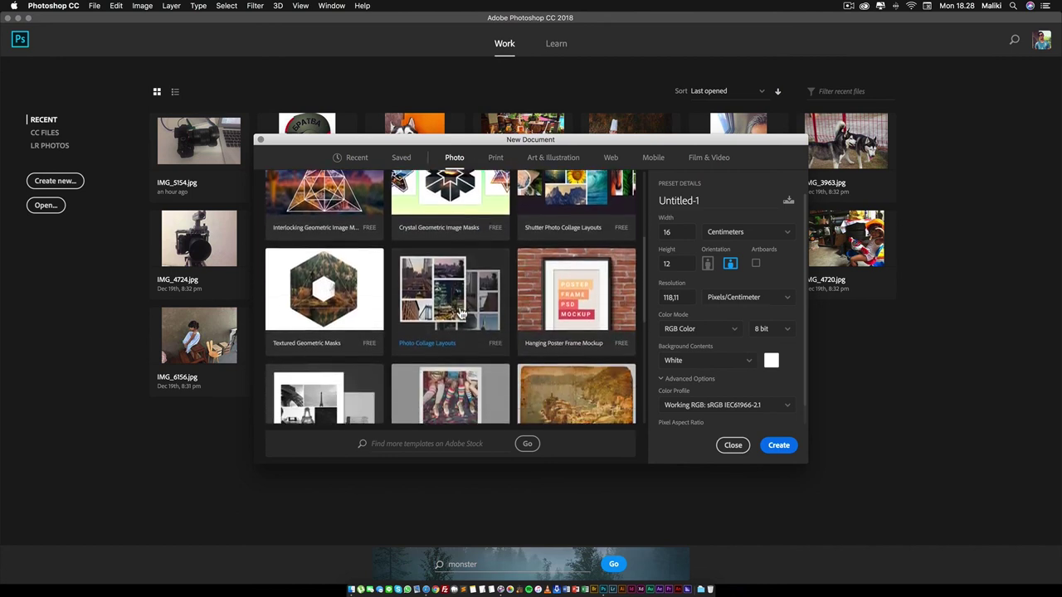
scroll(570, 305, down, 1)
scroll(564, 309, down, 1)
scroll(554, 315, down, 1)
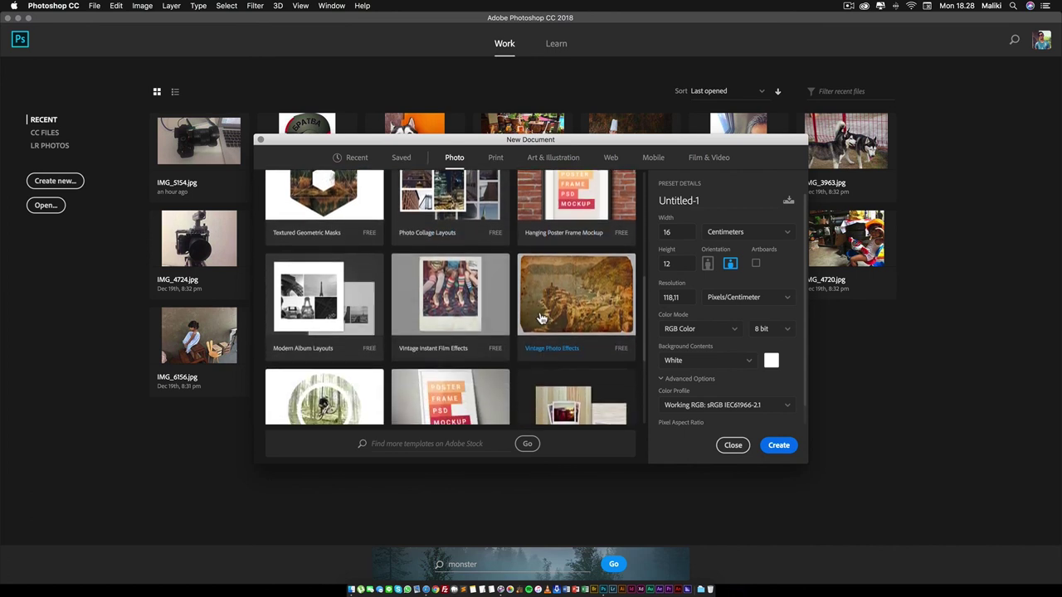
scroll(544, 321, down, 1)
scroll(543, 322, down, 1)
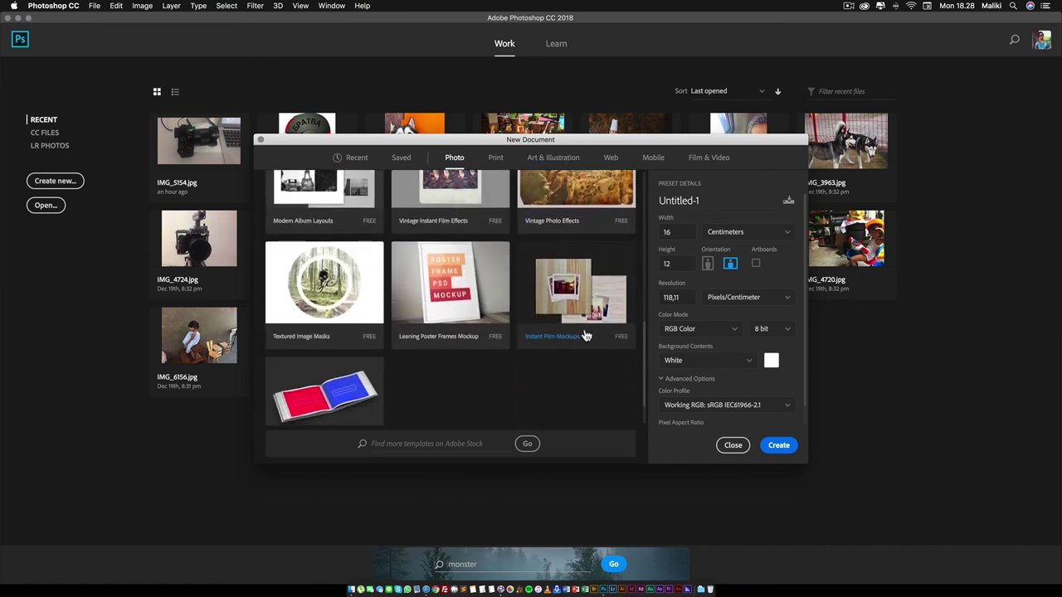
scroll(350, 374, down, 1)
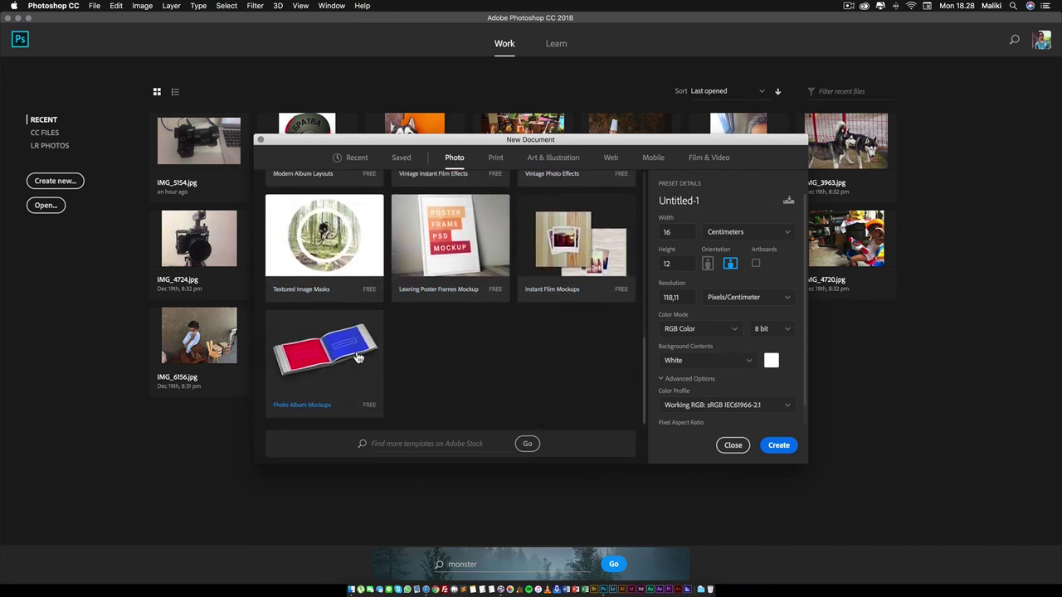
scroll(415, 274, up, 8)
scroll(481, 199, up, 2)
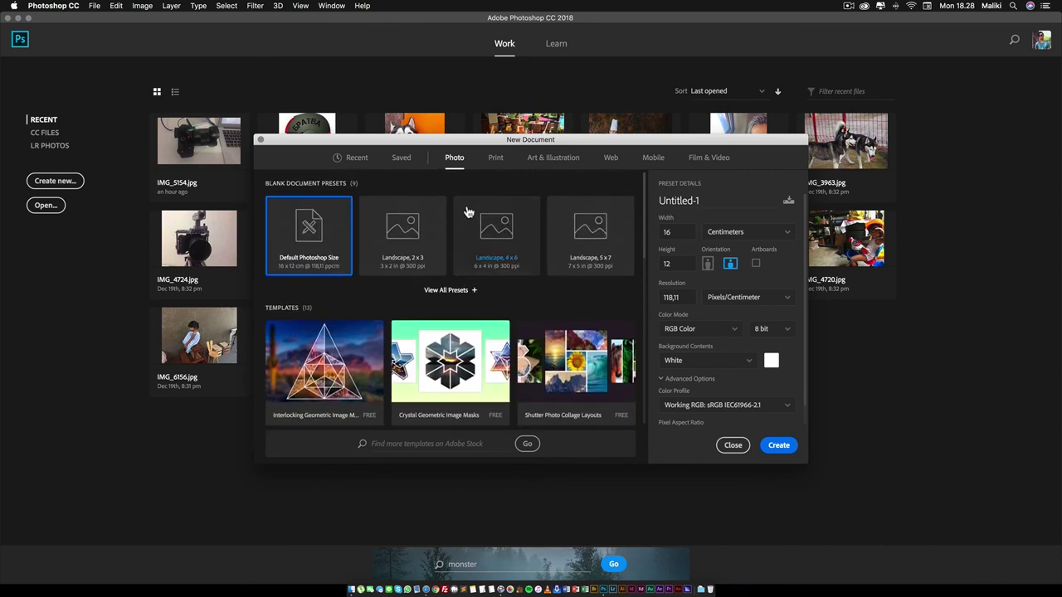
Browse the Print document presets
click(493, 158)
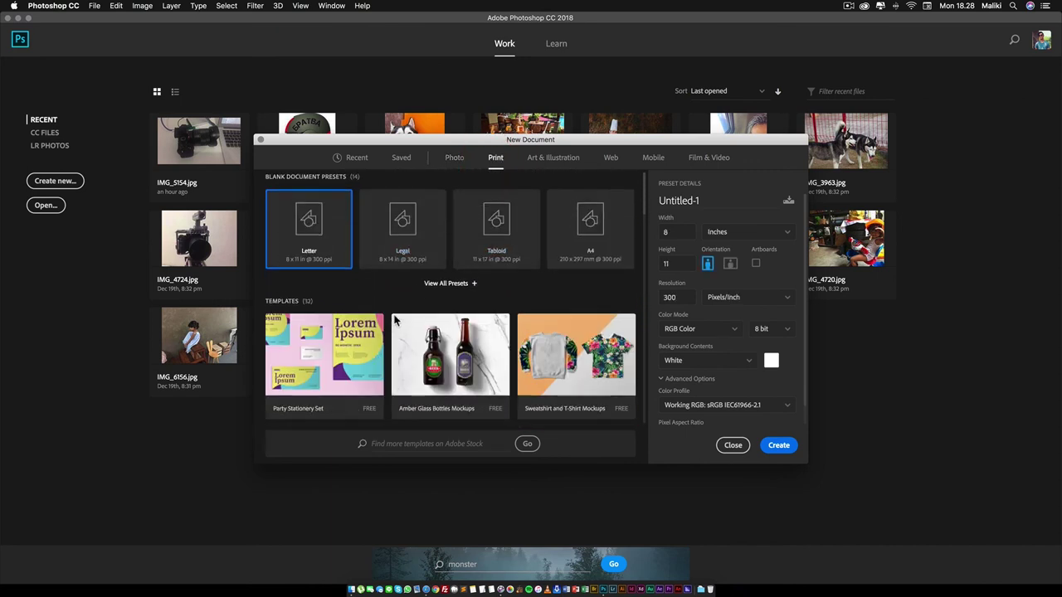
scroll(396, 320, down, 1)
scroll(396, 321, up, 1)
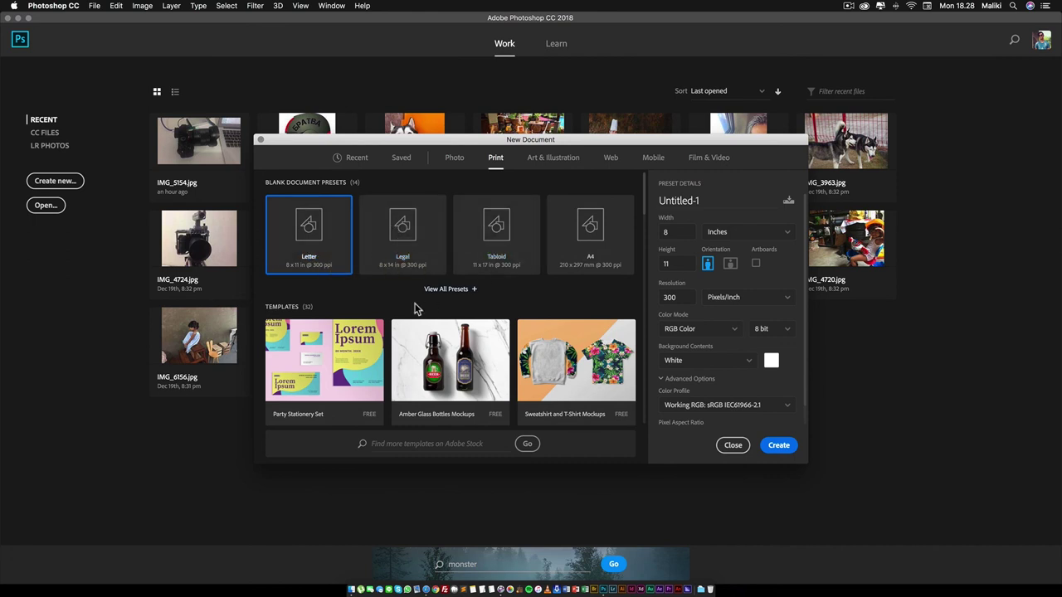
scroll(396, 345, down, 1)
scroll(396, 344, down, 3)
scroll(340, 241, down, 1)
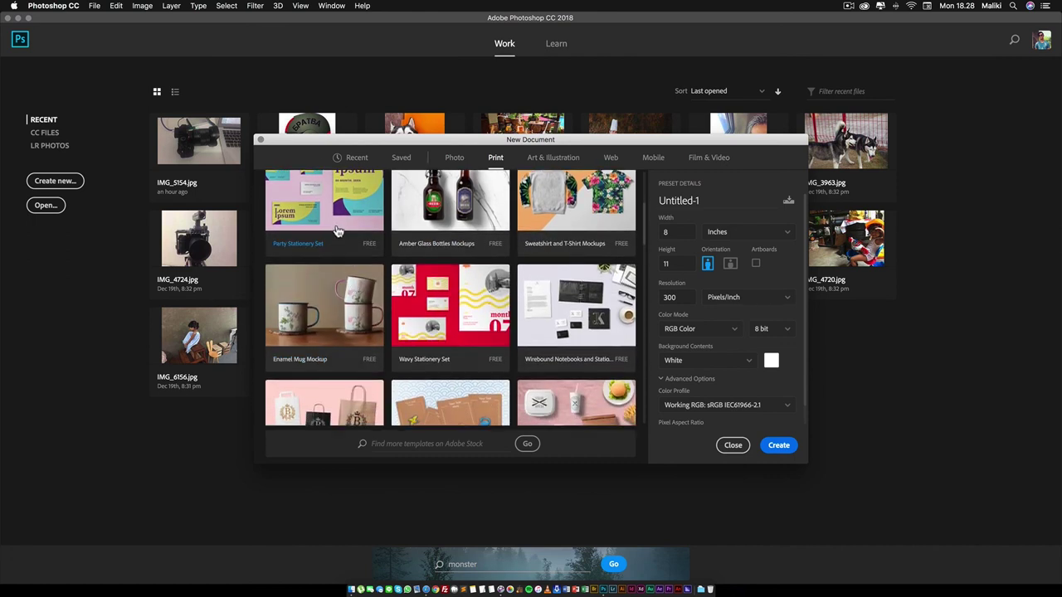
scroll(450, 330, down, 1)
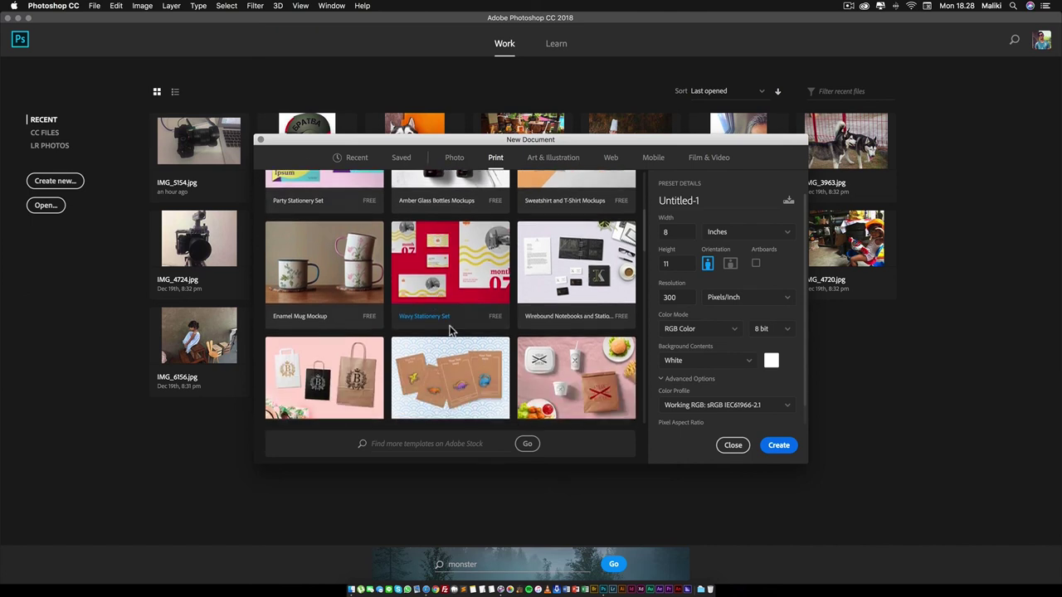
scroll(449, 330, down, 2)
Browse the Art & Illustration, Web and Mobile presets
click(552, 158)
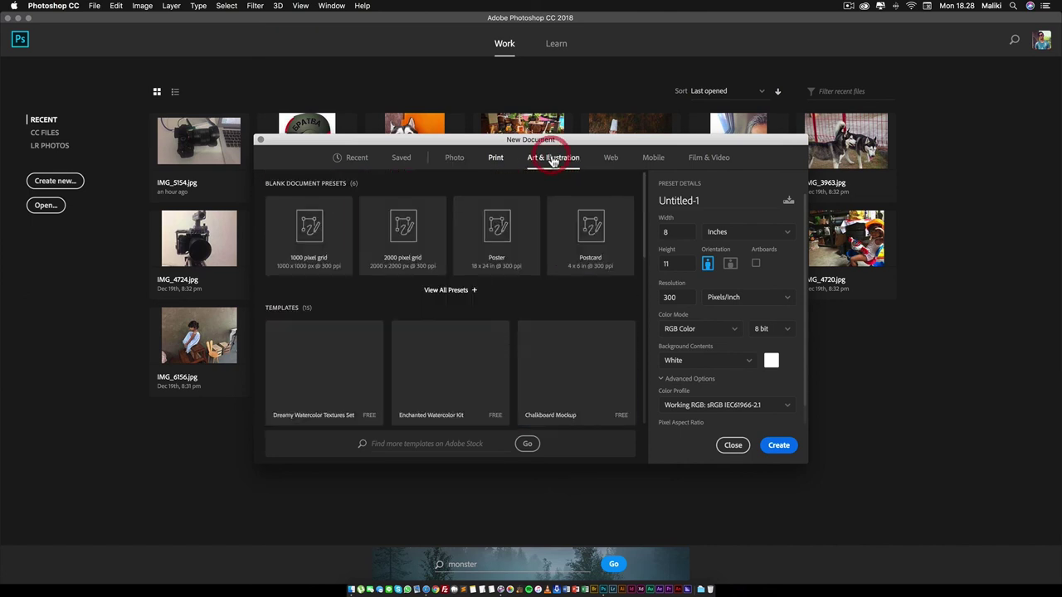
scroll(398, 290, down, 2)
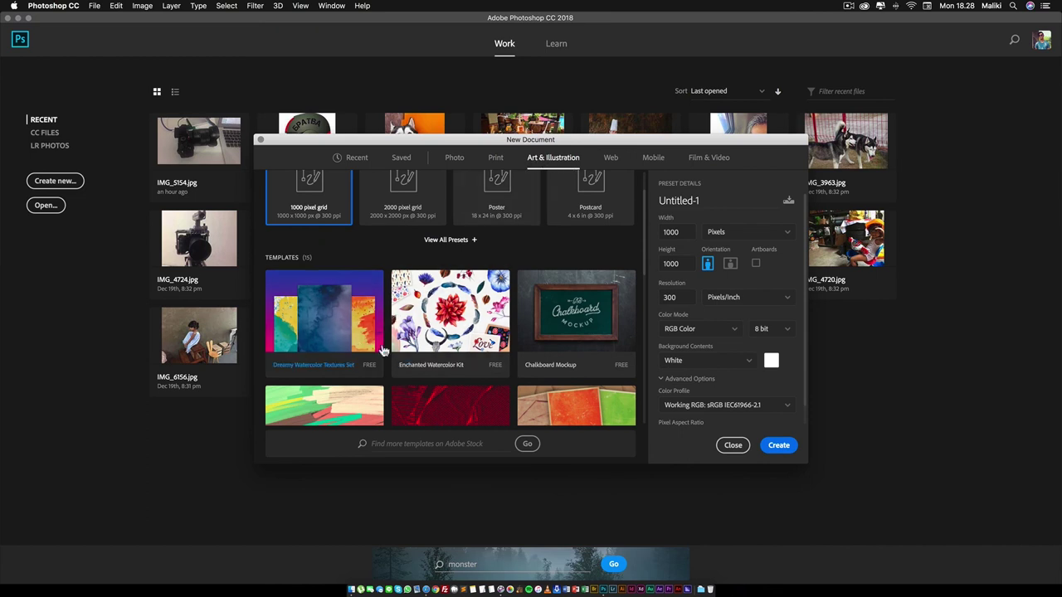
scroll(378, 349, down, 5)
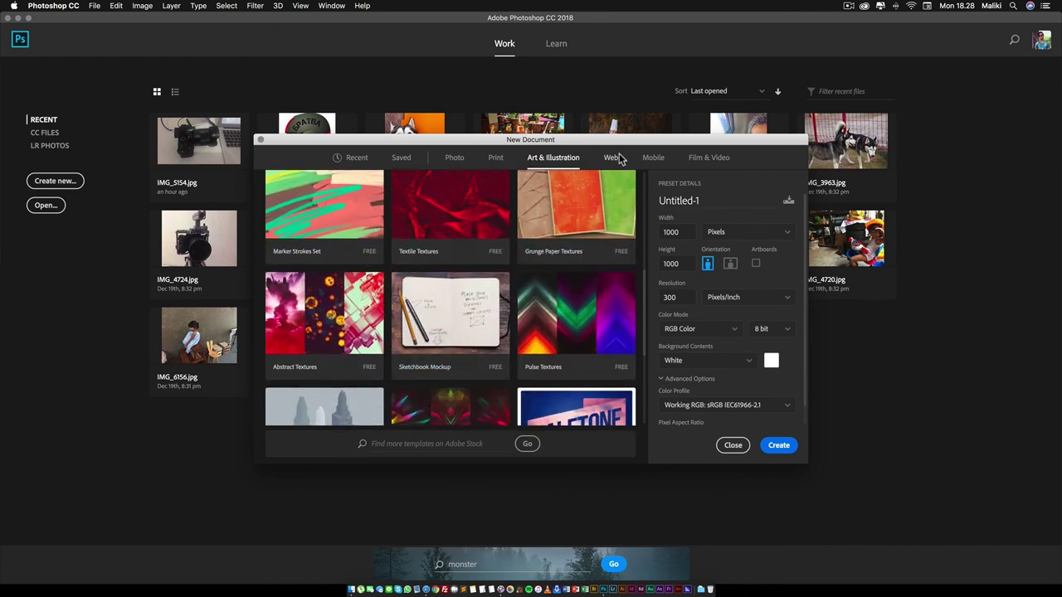
click(611, 159)
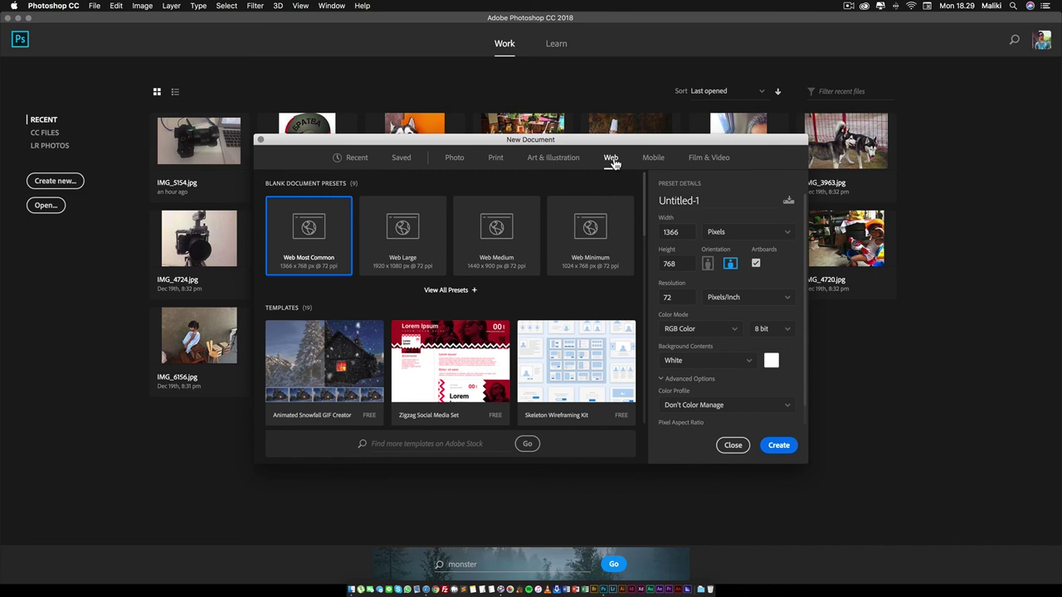
click(653, 159)
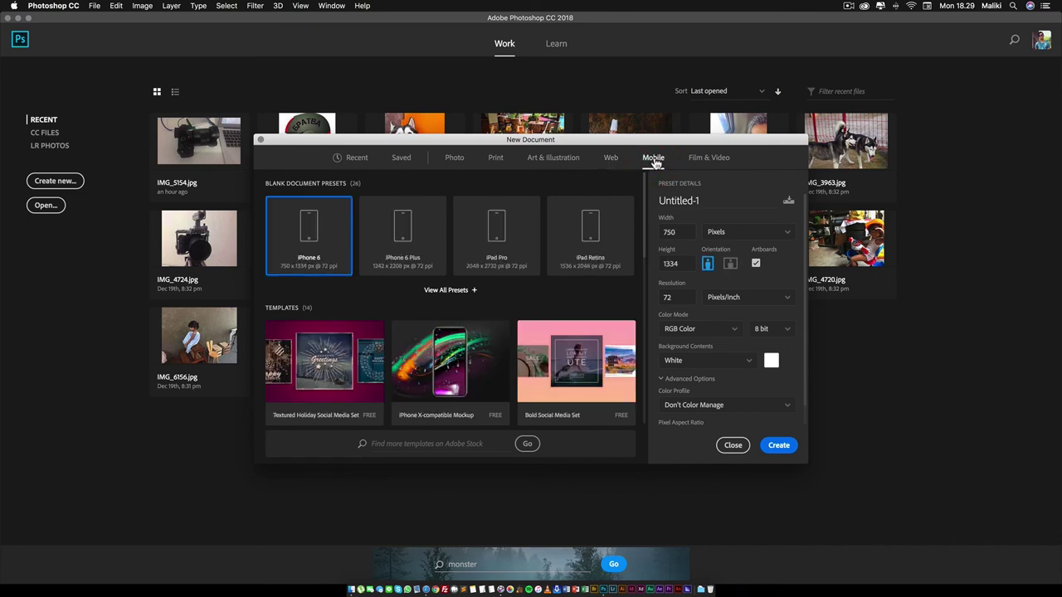
Settle on the Film & Video HDTV 1080p preset at 1920 × 1080 px, 72 ppi
click(703, 160)
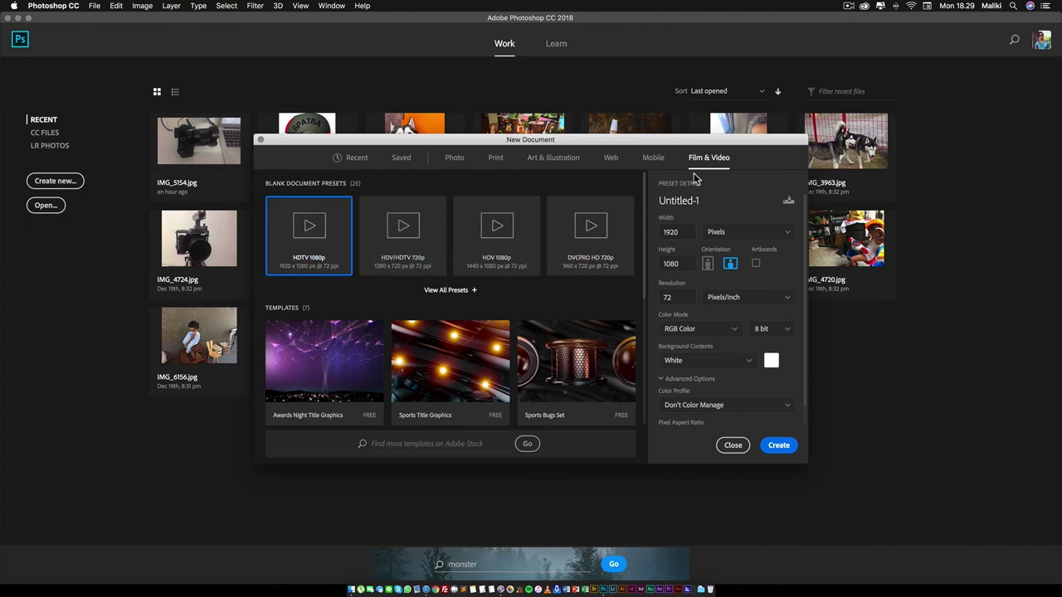
scroll(410, 297, down, 1)
scroll(410, 297, down, 2)
scroll(413, 298, down, 1)
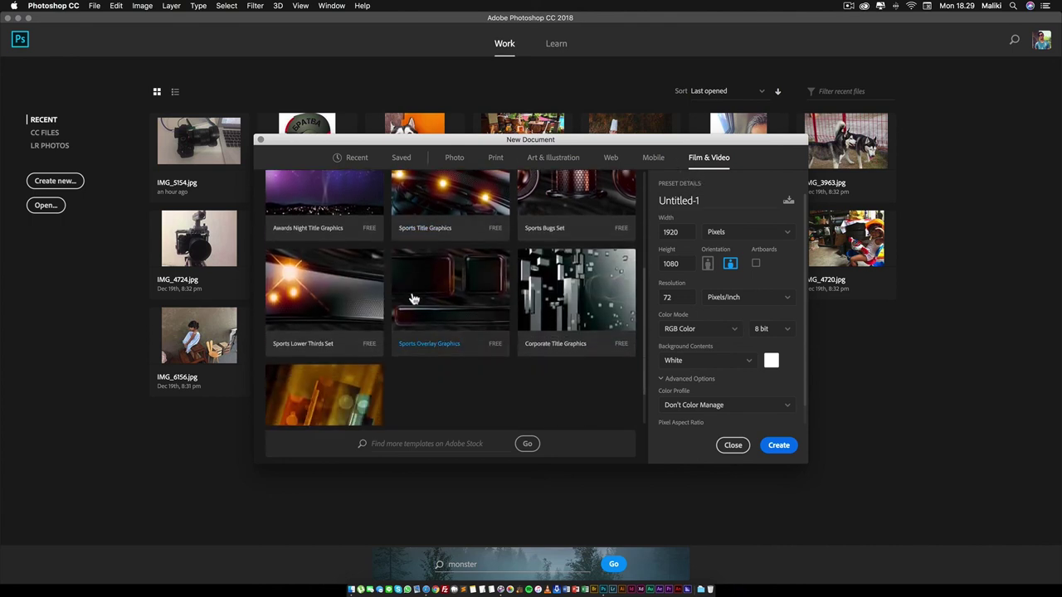
scroll(411, 297, up, 1)
scroll(423, 286, up, 3)
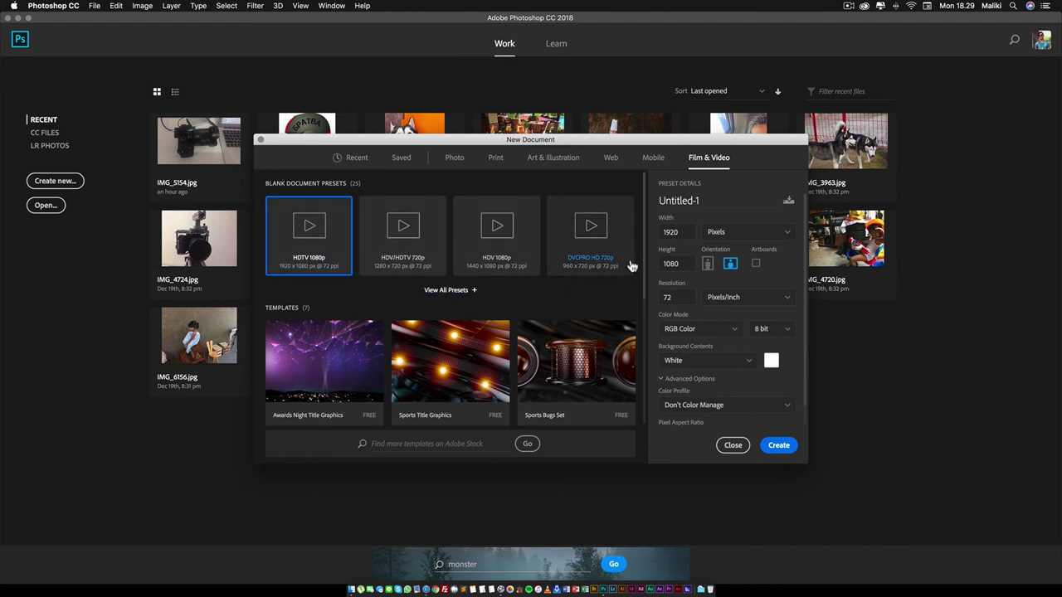
click(706, 201)
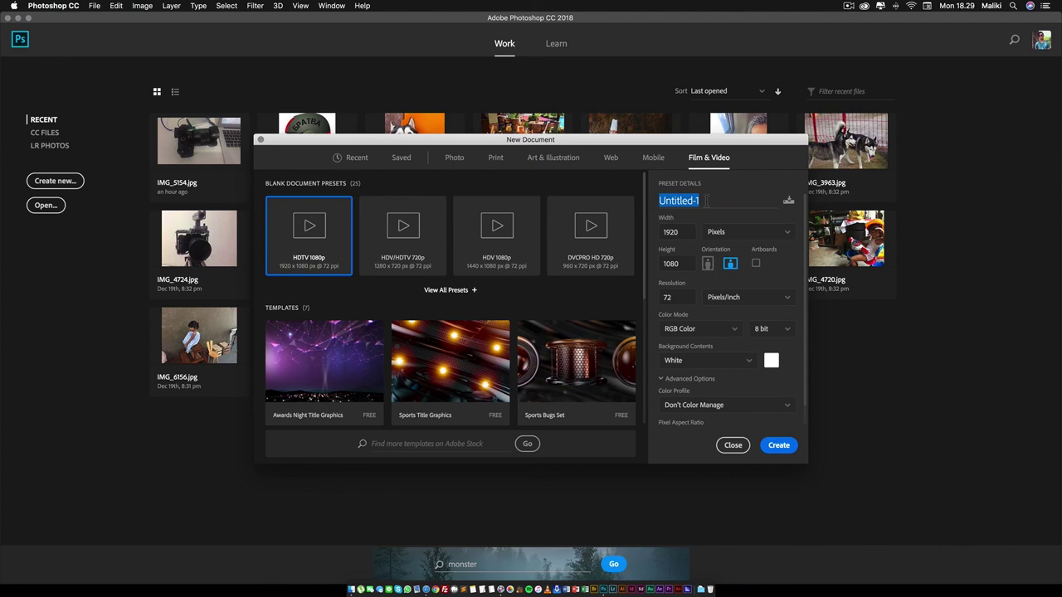
Name the document 'review photoshop cc 2018' and keep RGB Color 8 bit mode
text(review pho)
text(toshop c)
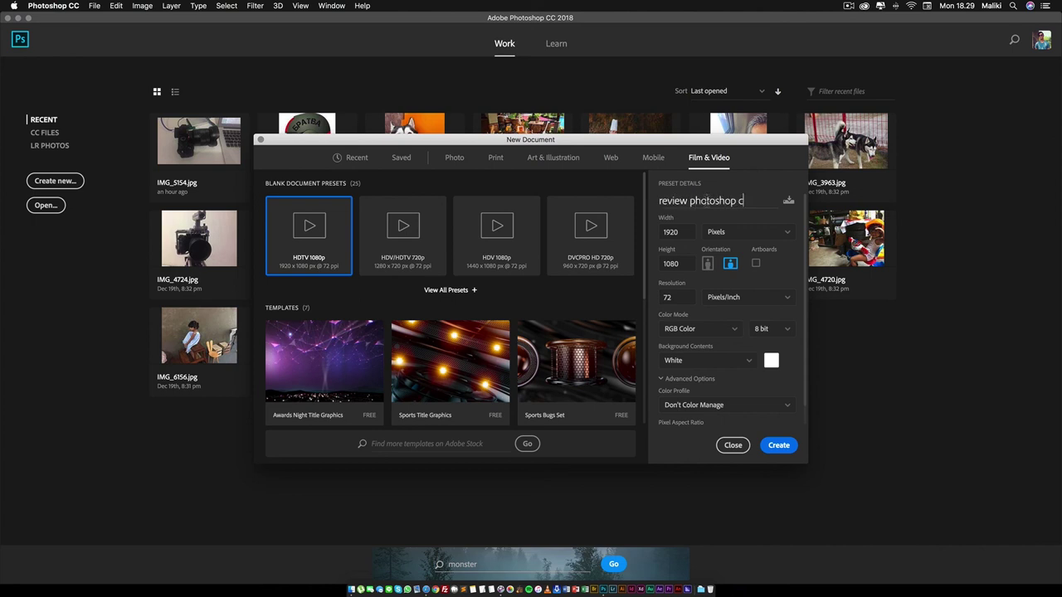
text(c 2018)
click(716, 331)
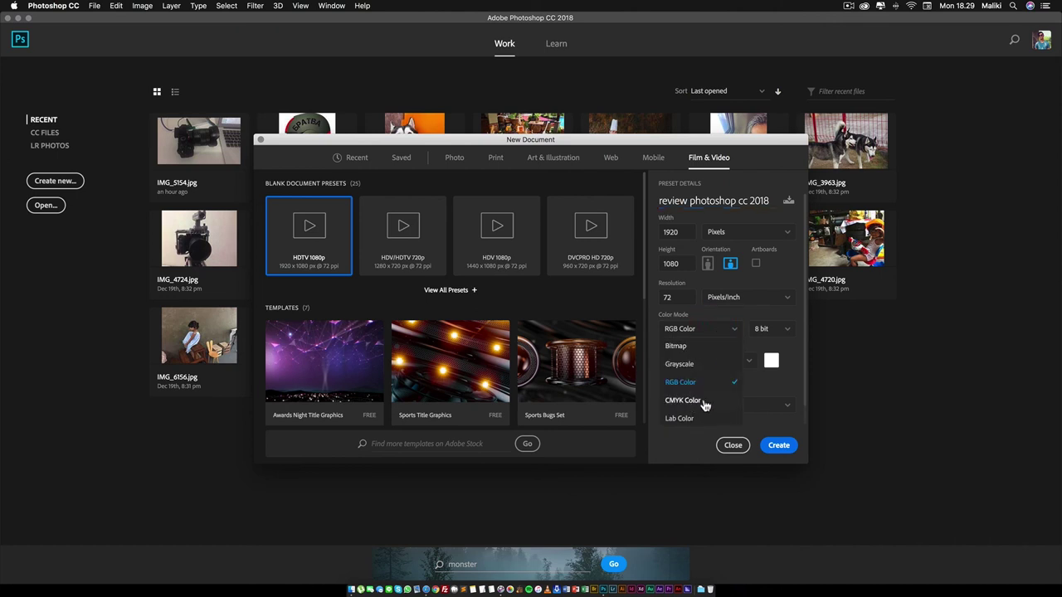
click(717, 332)
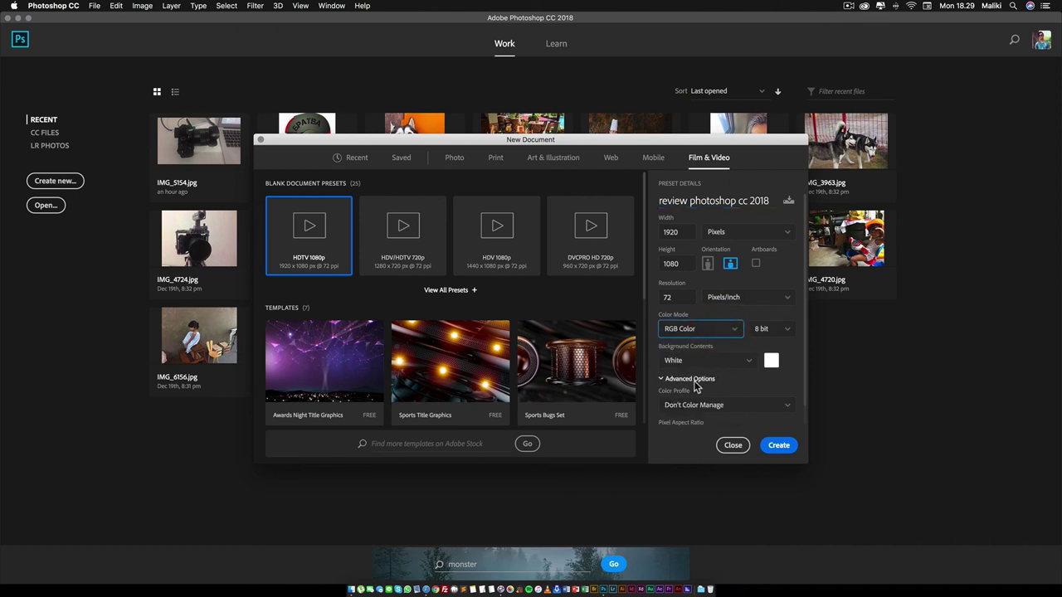
scroll(696, 382, down, 1)
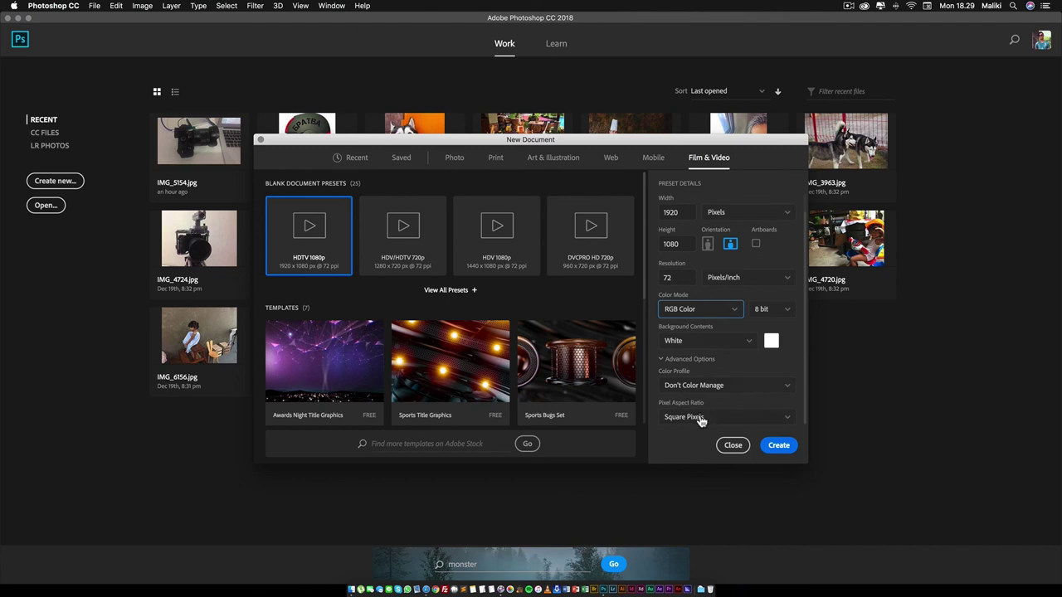
Create the blank 1920×1080 document, put away the Brushes and Layers panels, and select the Move tool
click(779, 448)
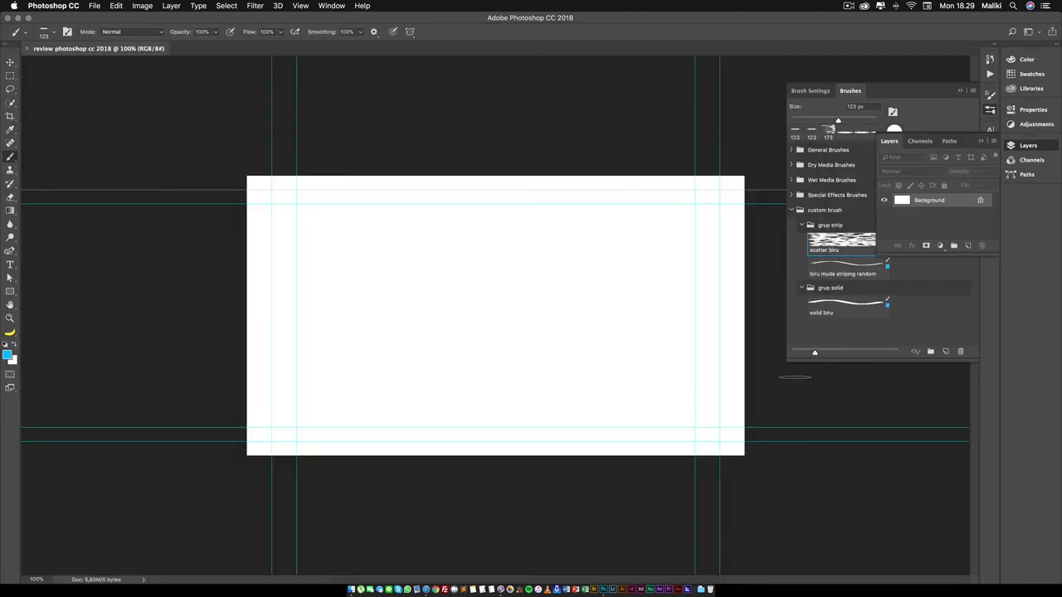
click(958, 91)
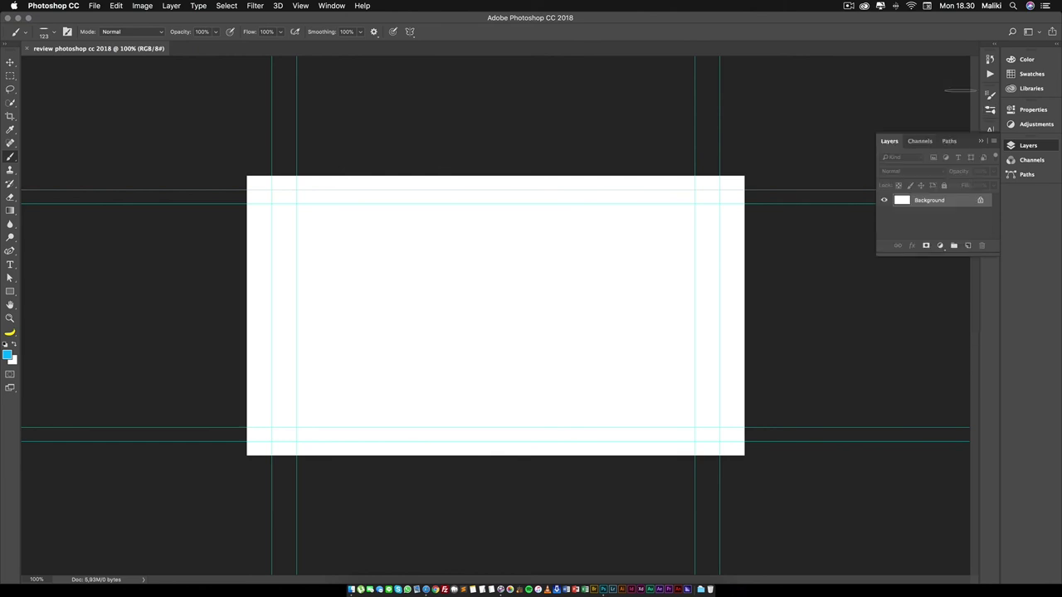
click(984, 144)
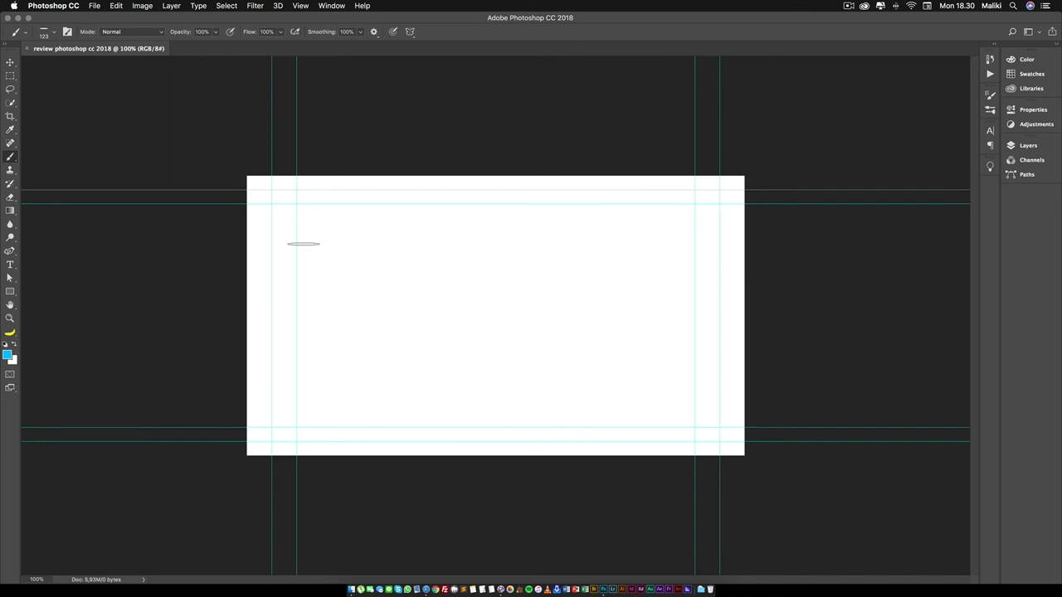
click(7, 63)
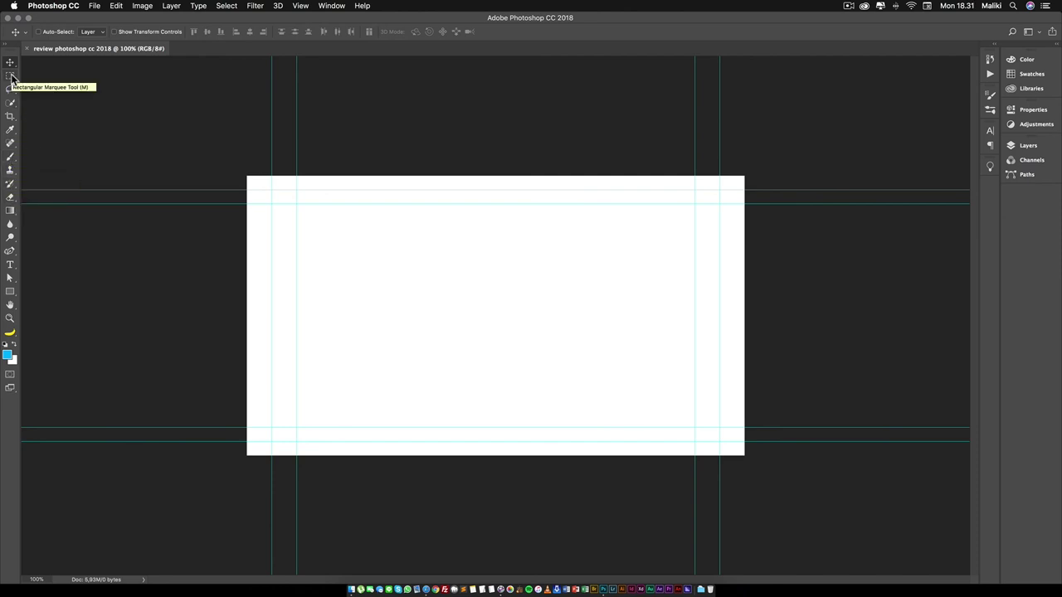
click(95, 10)
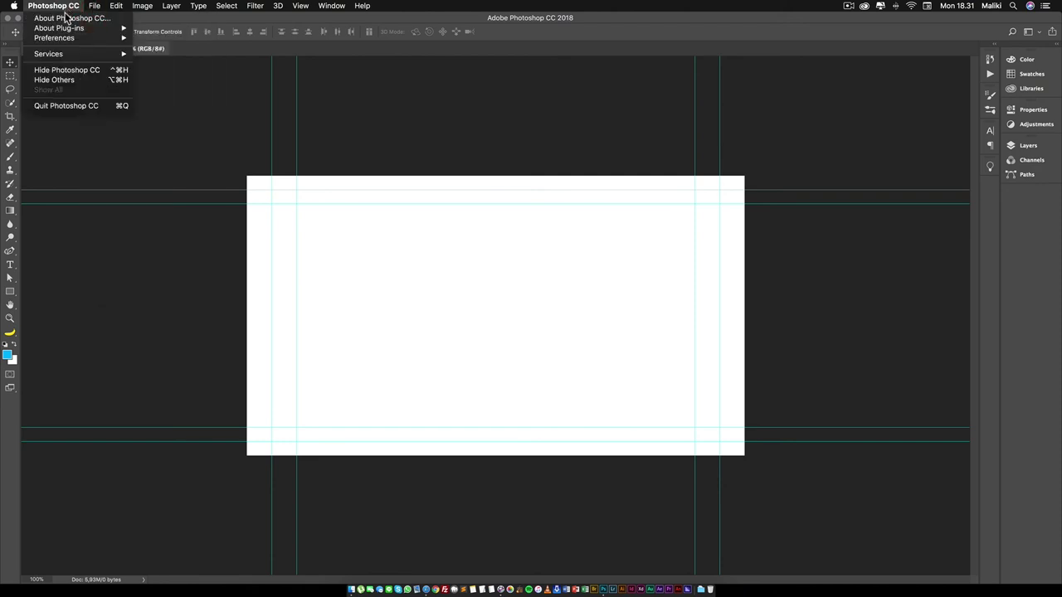
mouse_move(55, 38)
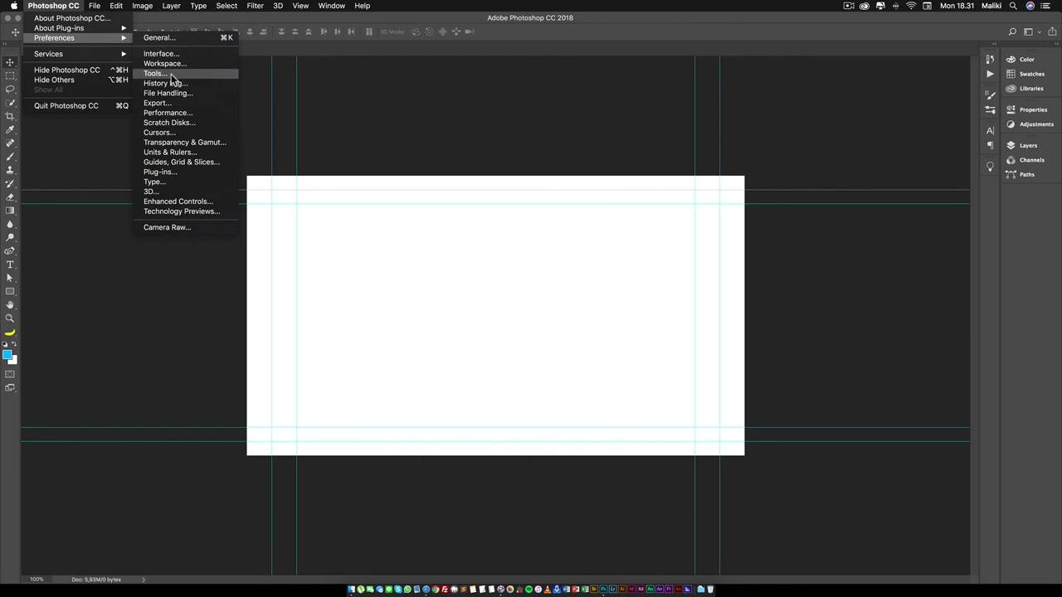
Enable Use Rich Tooltips on the Tools preferences page and confirm
click(159, 73)
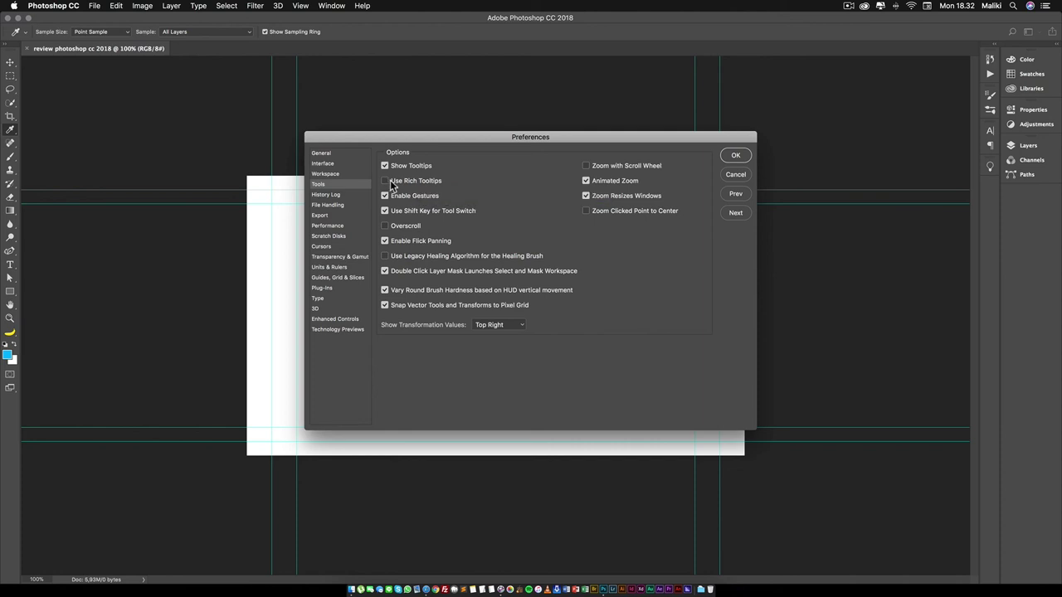
click(384, 181)
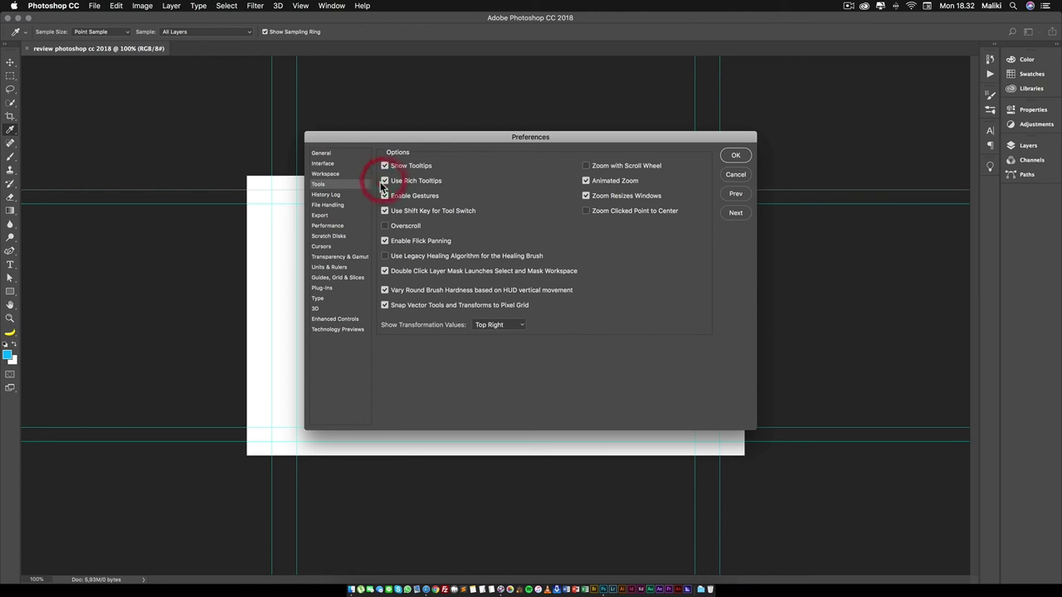
click(735, 155)
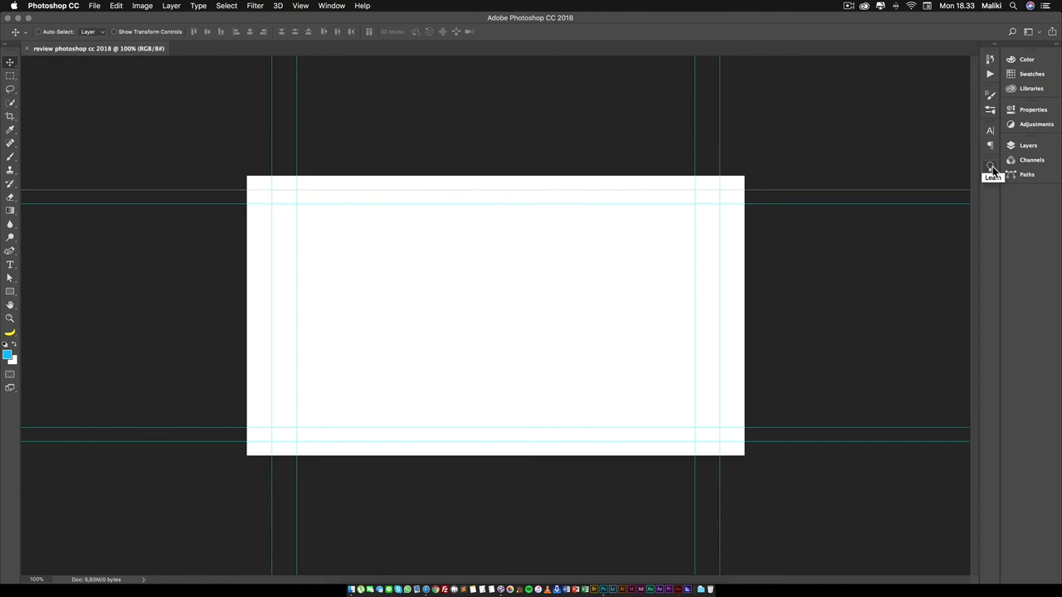
Open the Learn panel and scroll through its tutorial topics
click(332, 6)
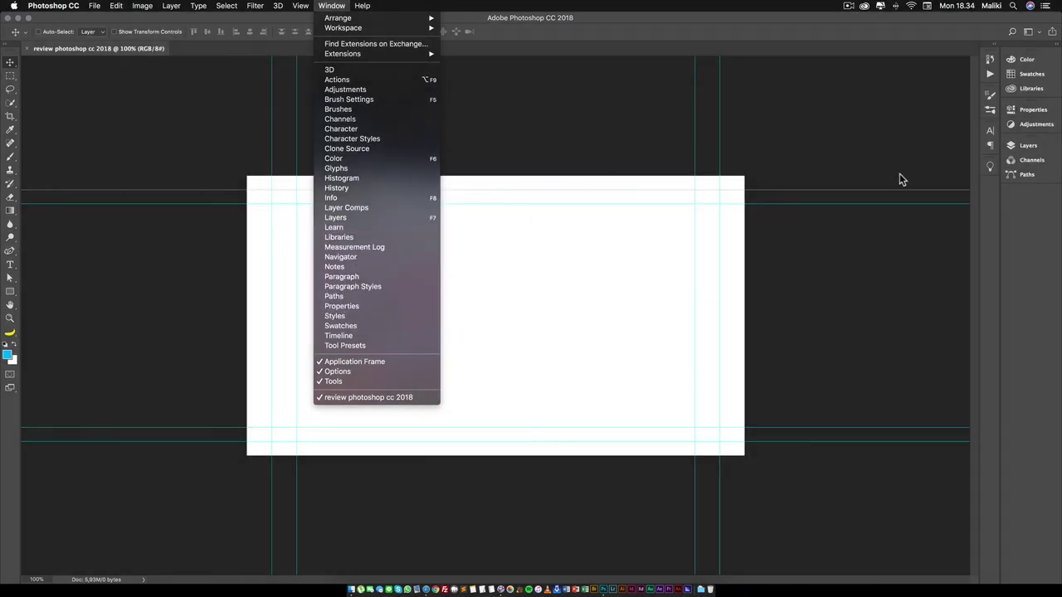
click(881, 187)
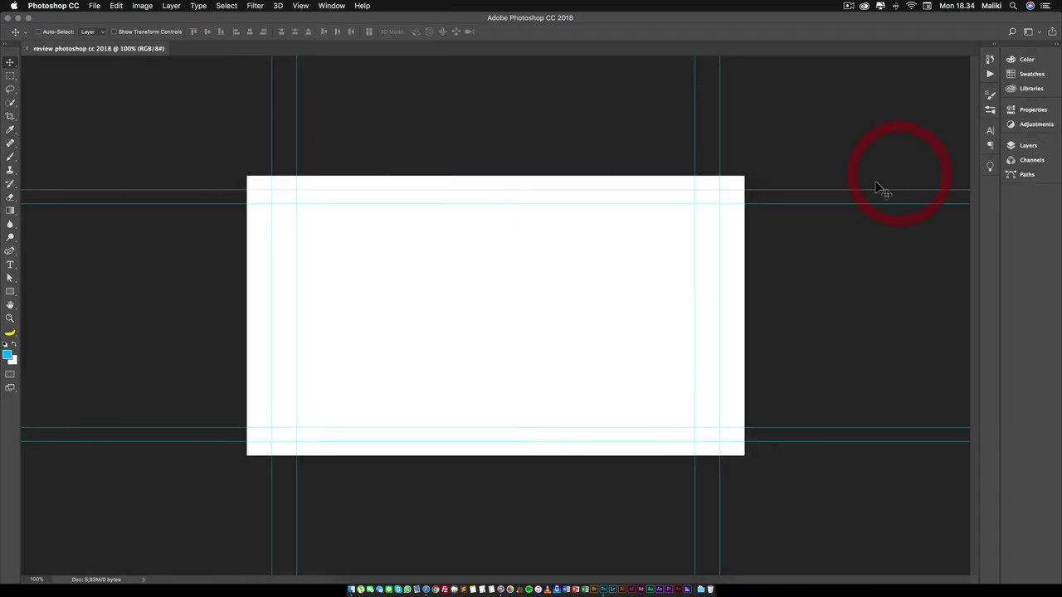
click(991, 169)
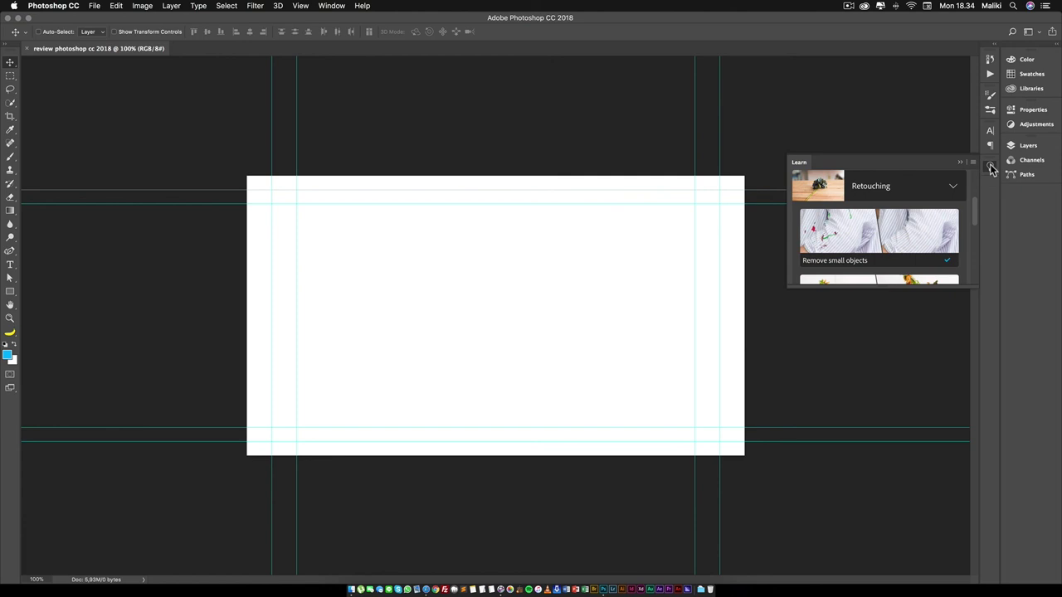
scroll(914, 226, down, 2)
scroll(915, 227, down, 2)
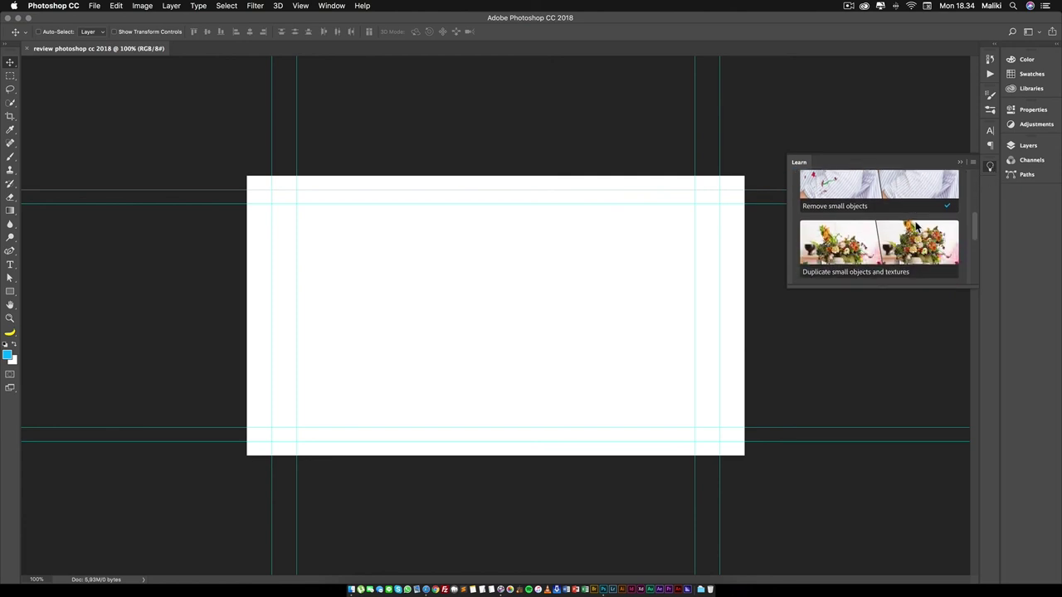
scroll(917, 228, up, 1)
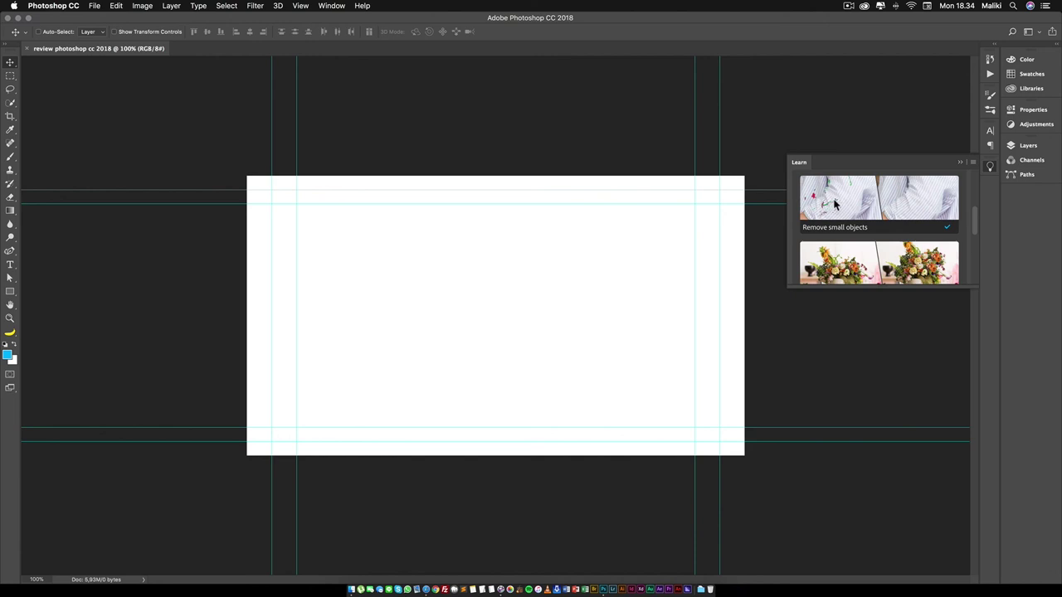
scroll(834, 215, down, 2)
scroll(846, 225, down, 1)
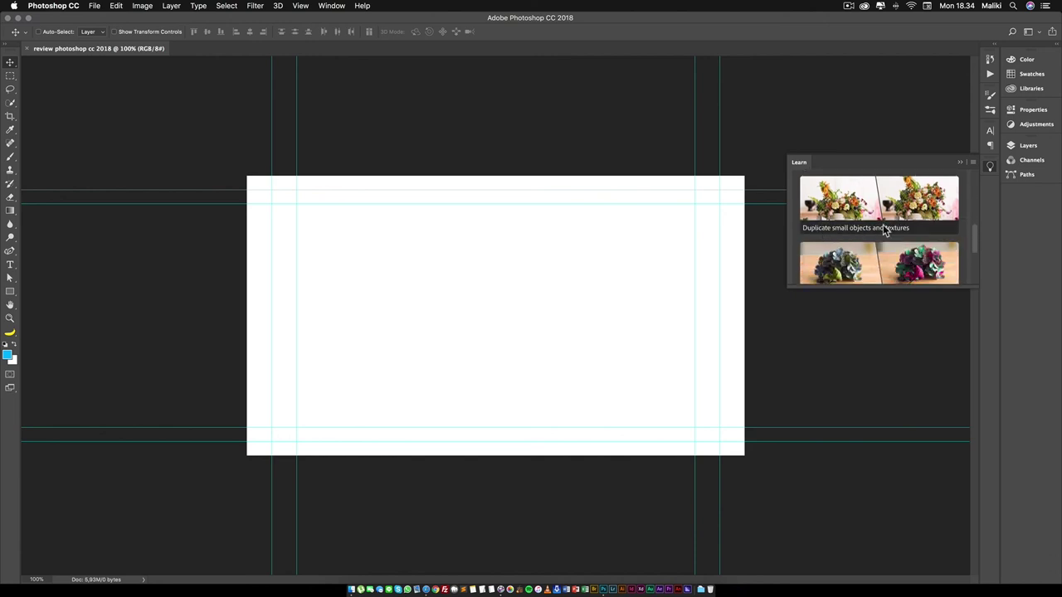
scroll(870, 220, down, 2)
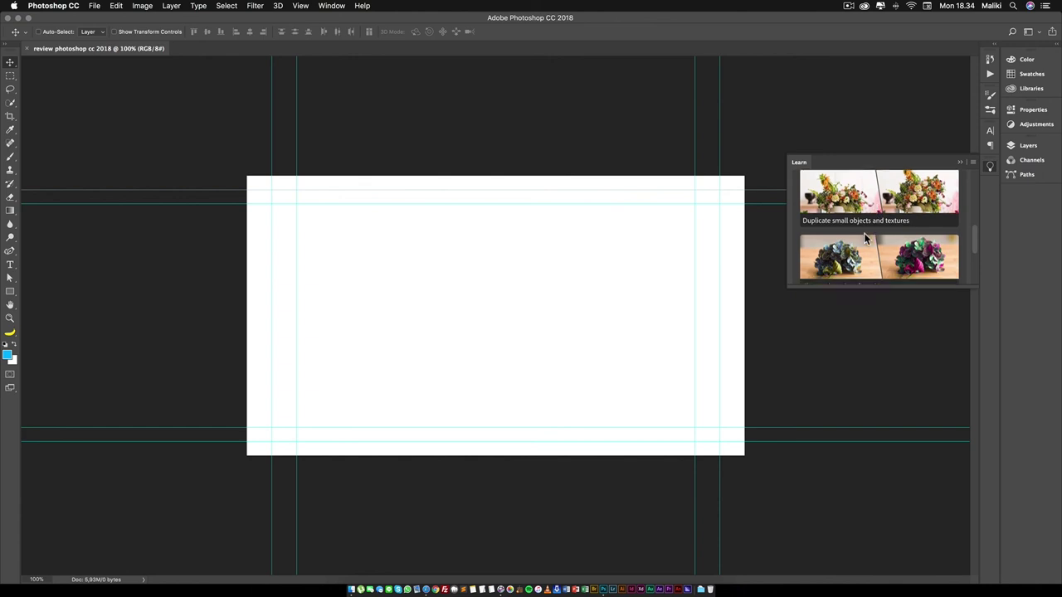
scroll(838, 236, down, 2)
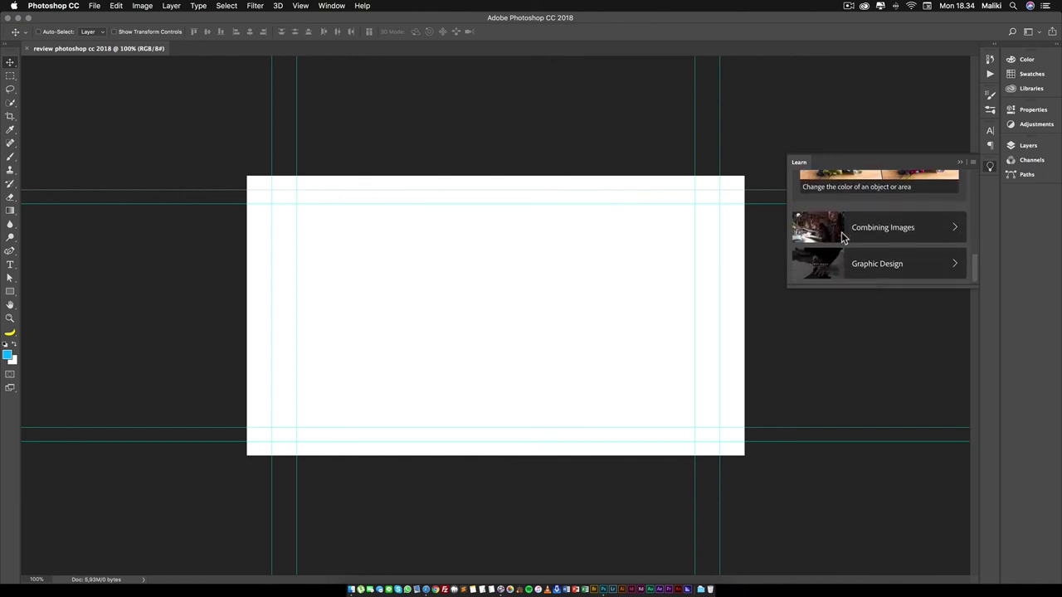
Enlarge the Learn panel and expand the Combining Images and Graphic Design tutorial lists
click(956, 228)
scroll(938, 237, down, 2)
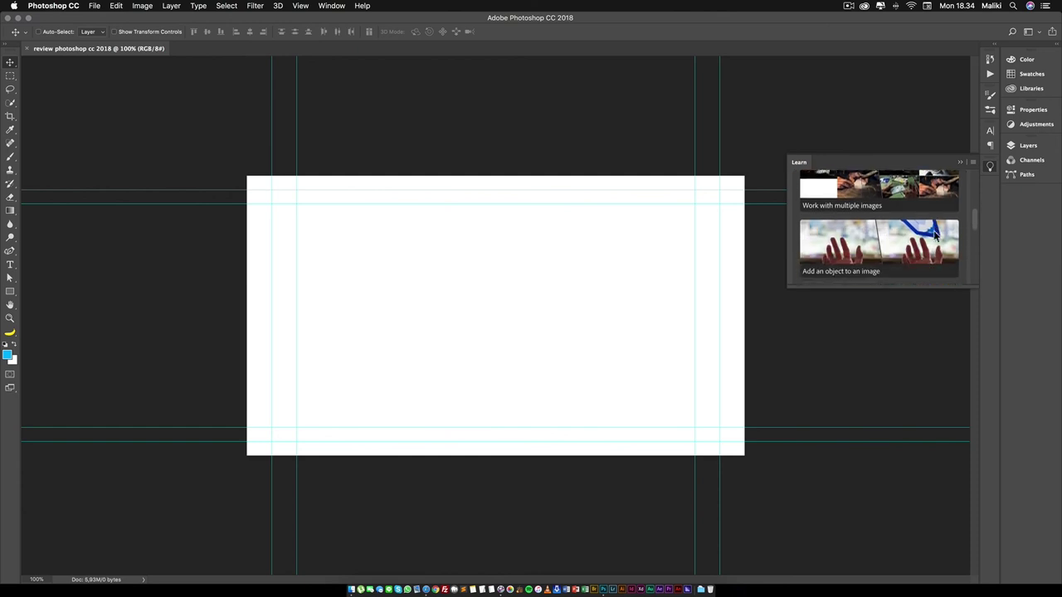
scroll(934, 236, down, 2)
scroll(933, 230, down, 1)
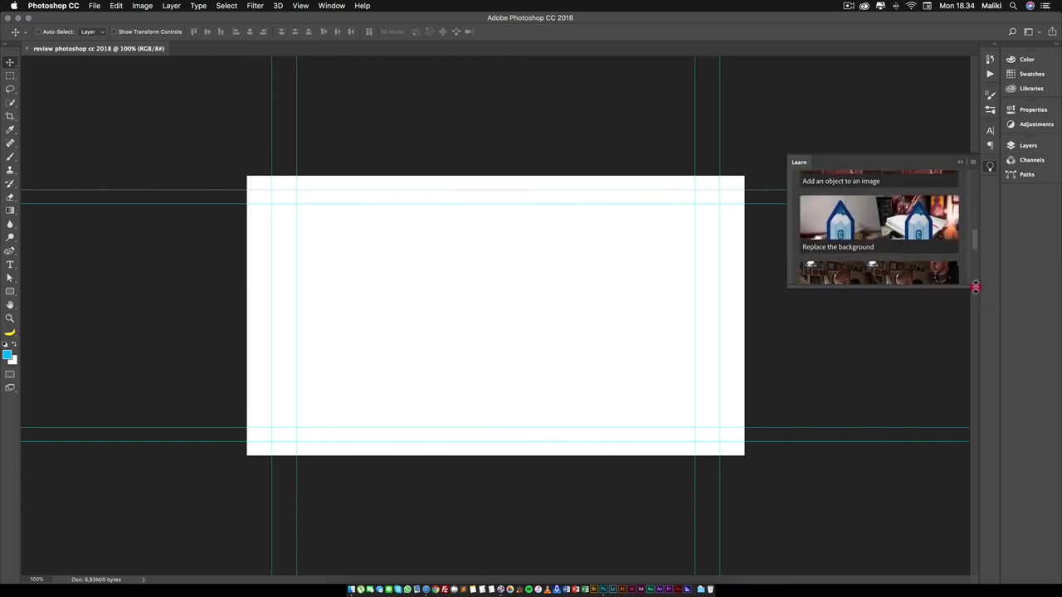
mouse_move(977, 288)
mouse_down()
mouse_move(958, 447)
mouse_move(959, 563)
mouse_up()
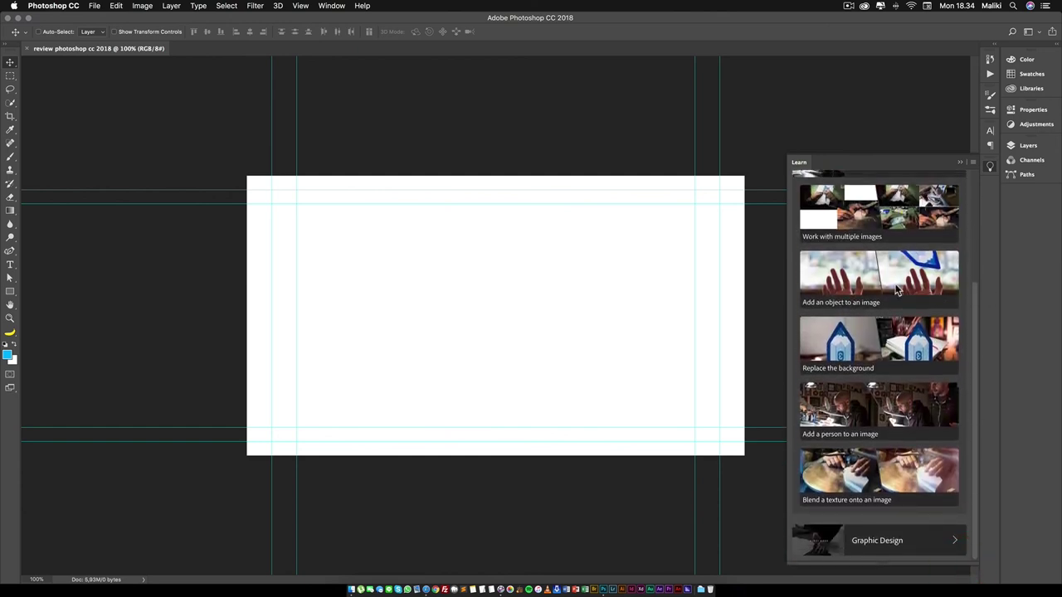
scroll(893, 290, up, 2)
scroll(893, 291, up, 1)
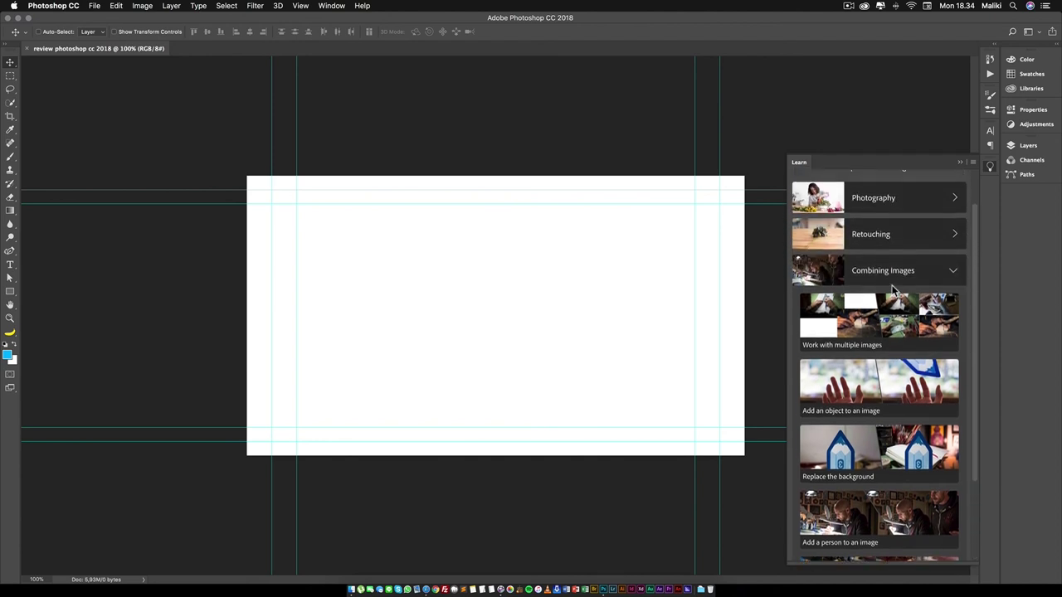
scroll(894, 291, up, 1)
scroll(894, 290, down, 4)
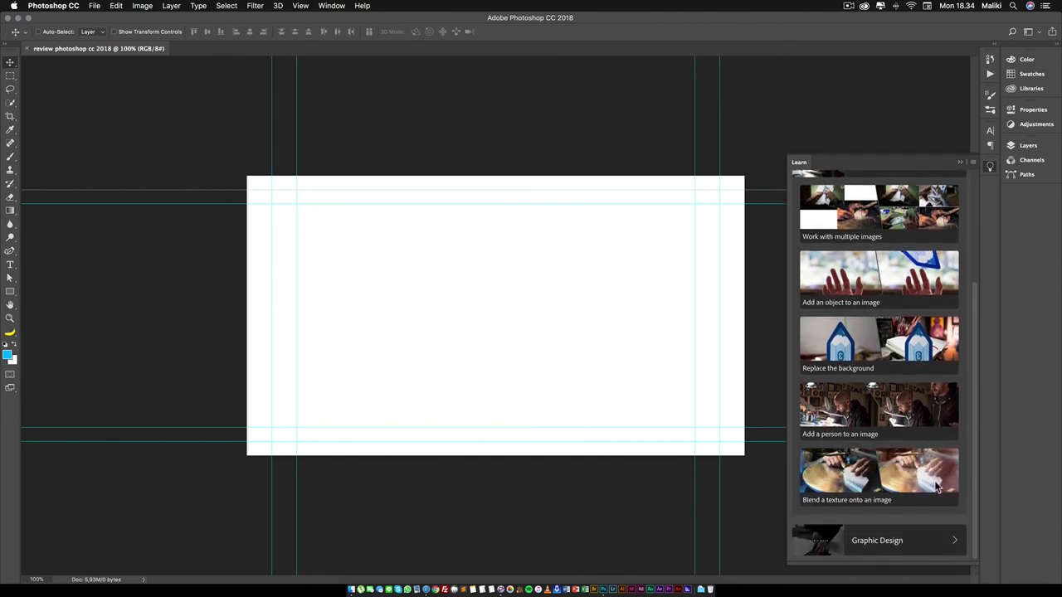
click(953, 542)
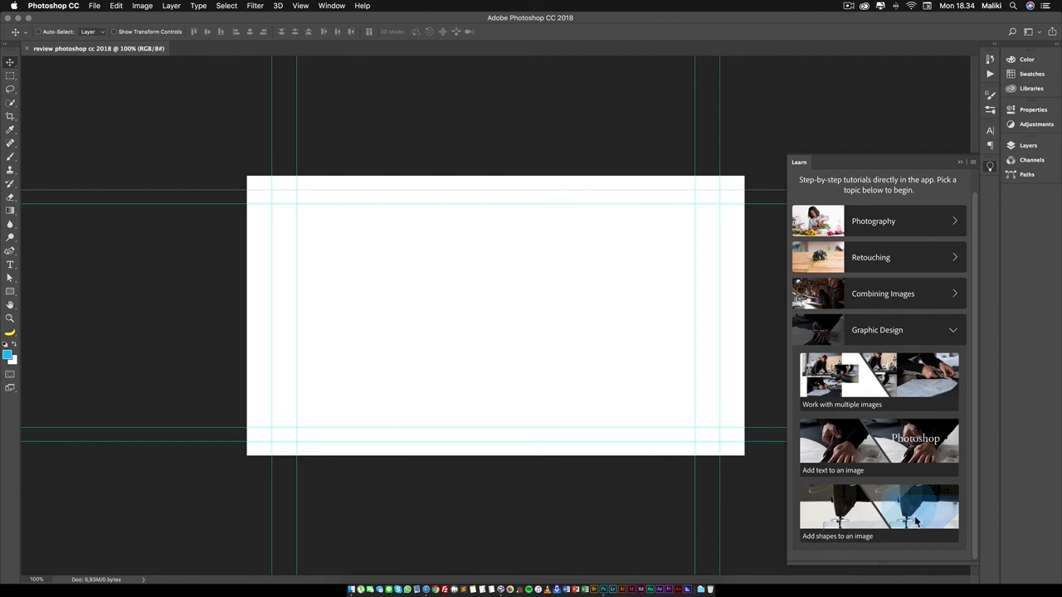
scroll(924, 383, up, 1)
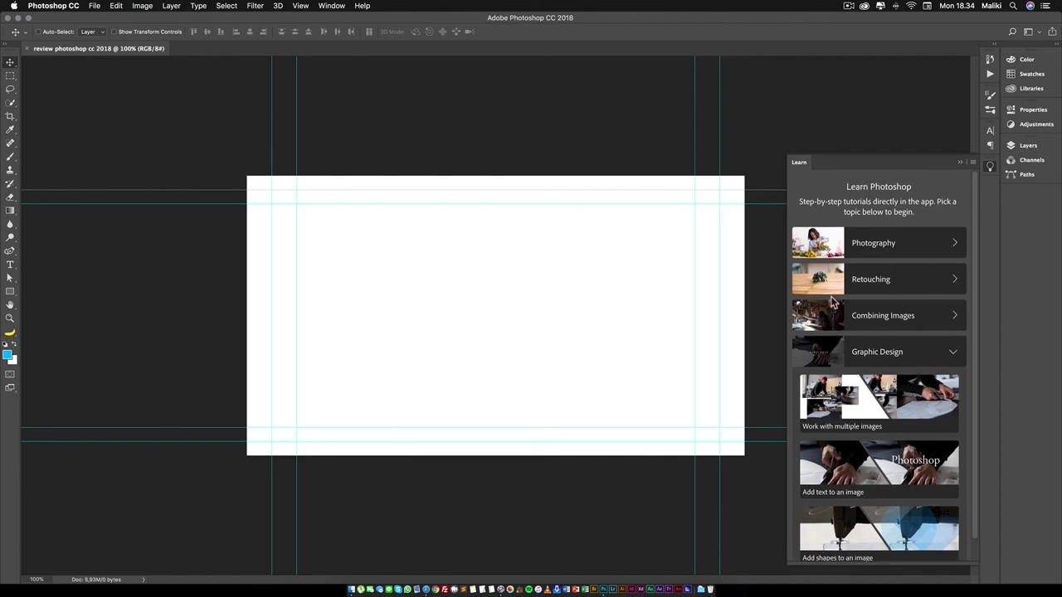
Open the Photography topic to list its tutorials
click(875, 248)
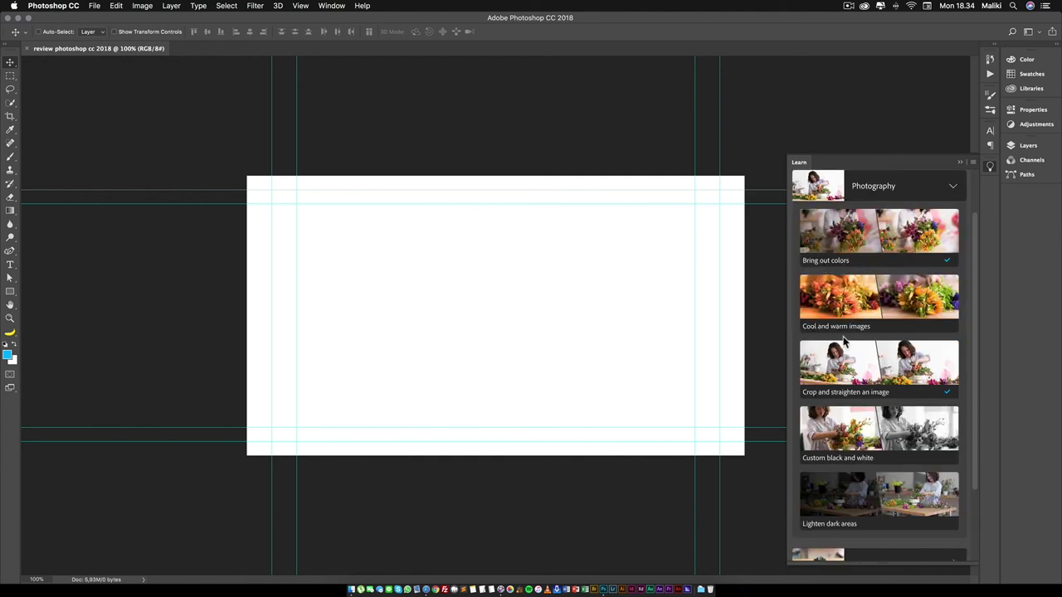
scroll(844, 343, down, 2)
scroll(848, 348, up, 2)
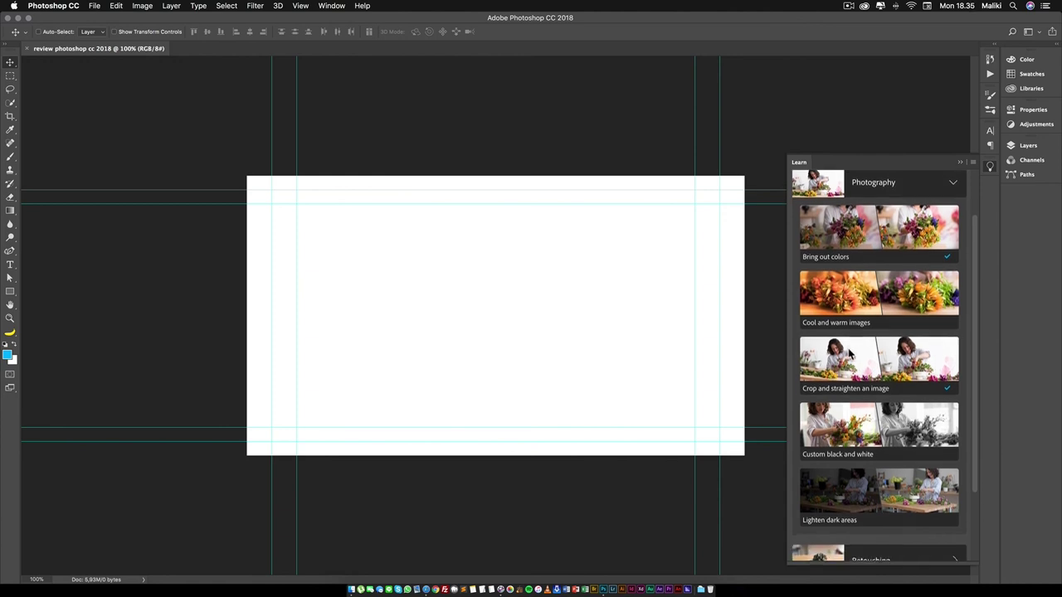
scroll(849, 353, up, 2)
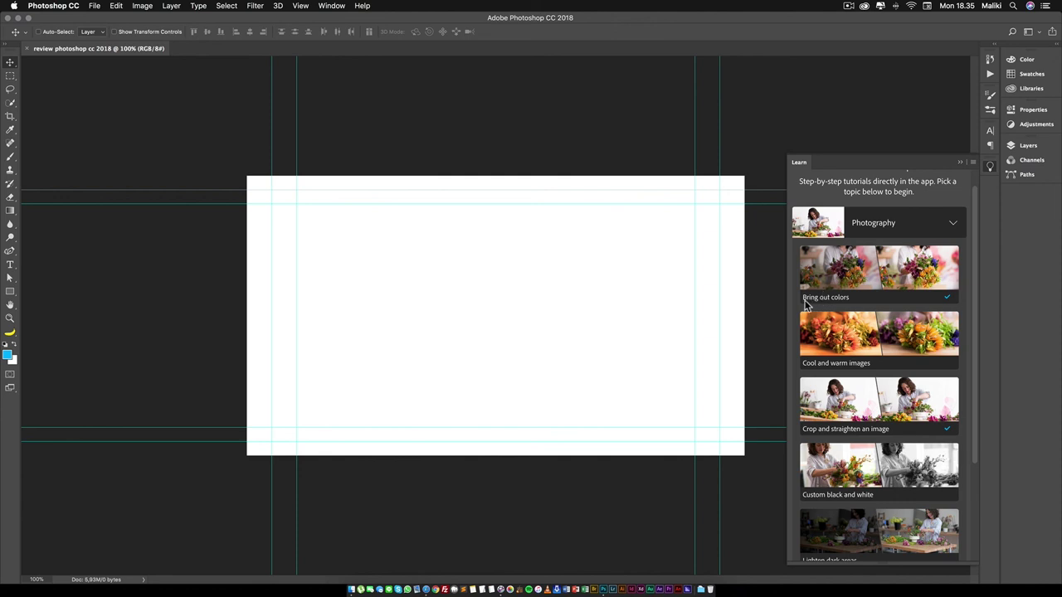
Start Bring out colors, zoom the flower photo to 100% then 200%, and restore the steps
click(918, 274)
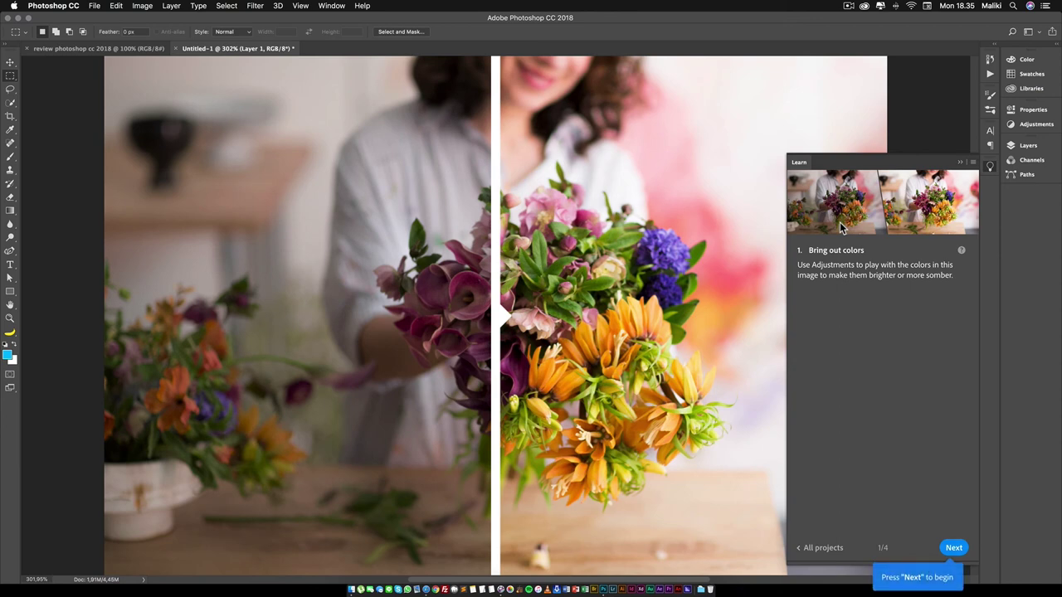
click(960, 162)
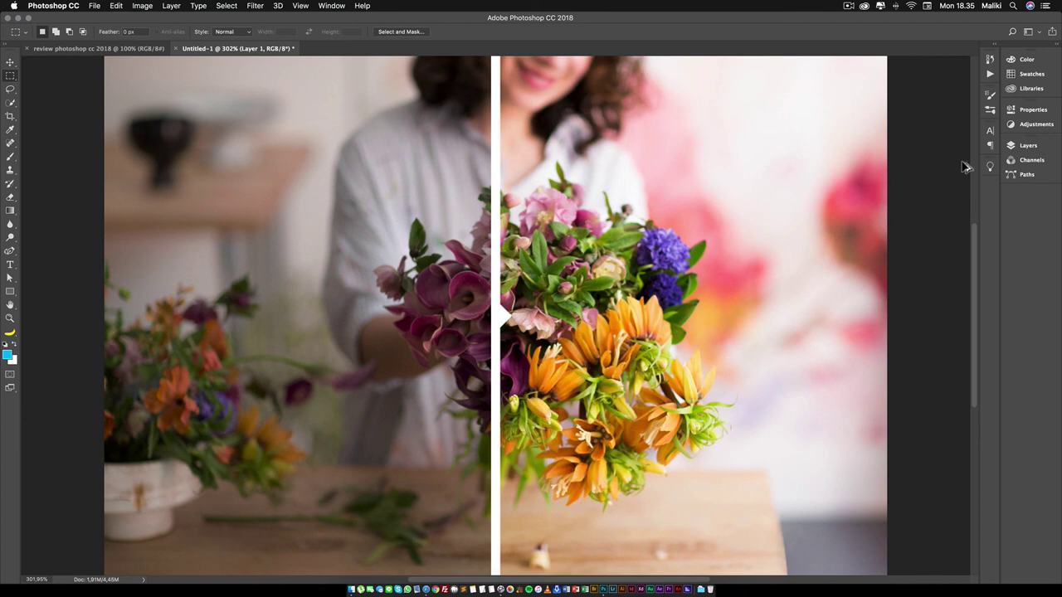
key(super+1)
key(super+plus)
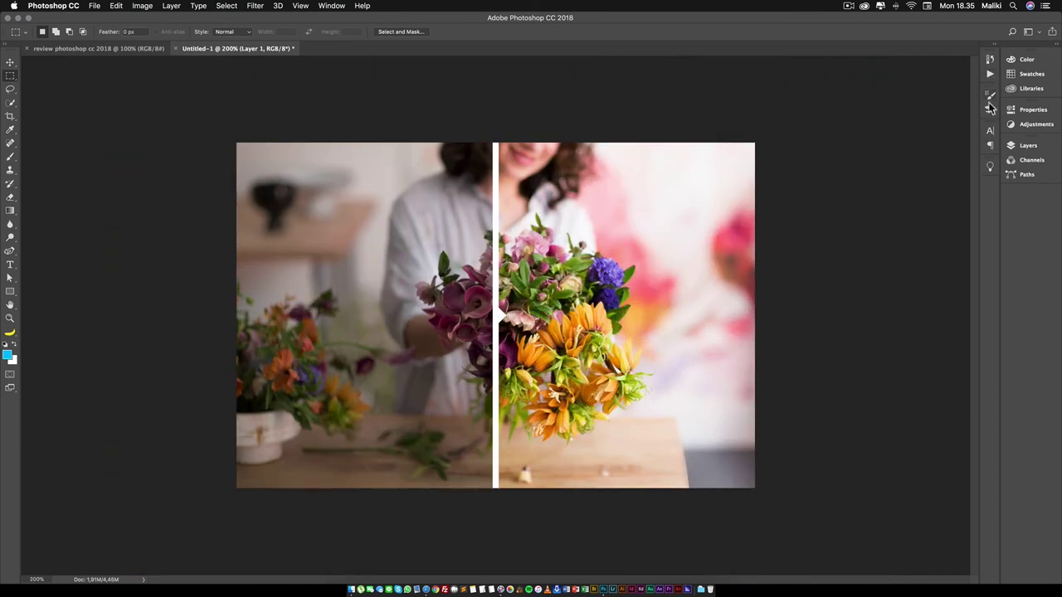
click(989, 165)
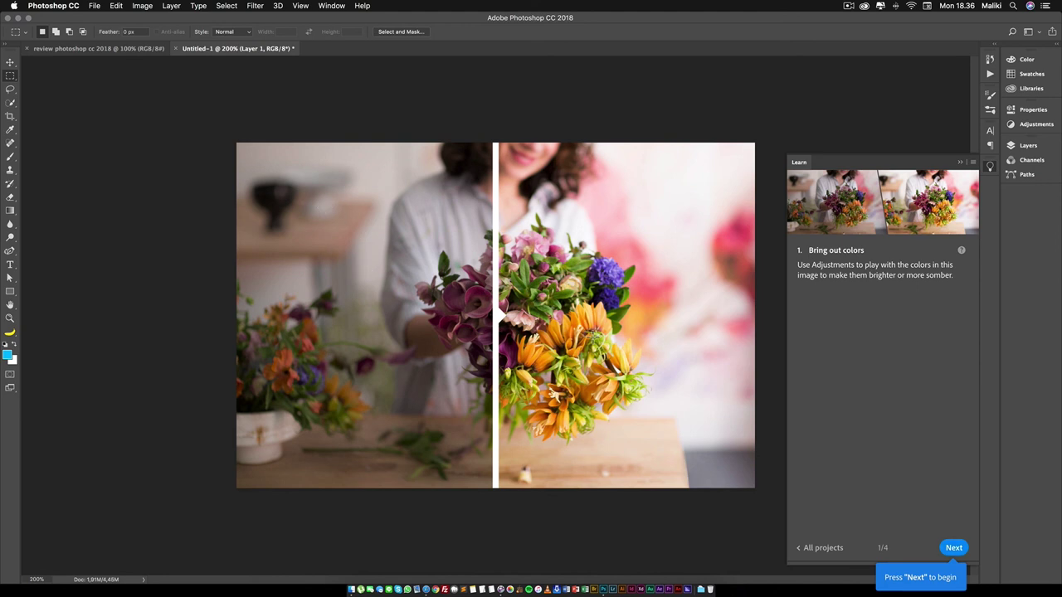
Apply Brightness/Contrast with Brightness 45 and a raised Contrast, advancing the tutorial to Add vibrance
click(951, 548)
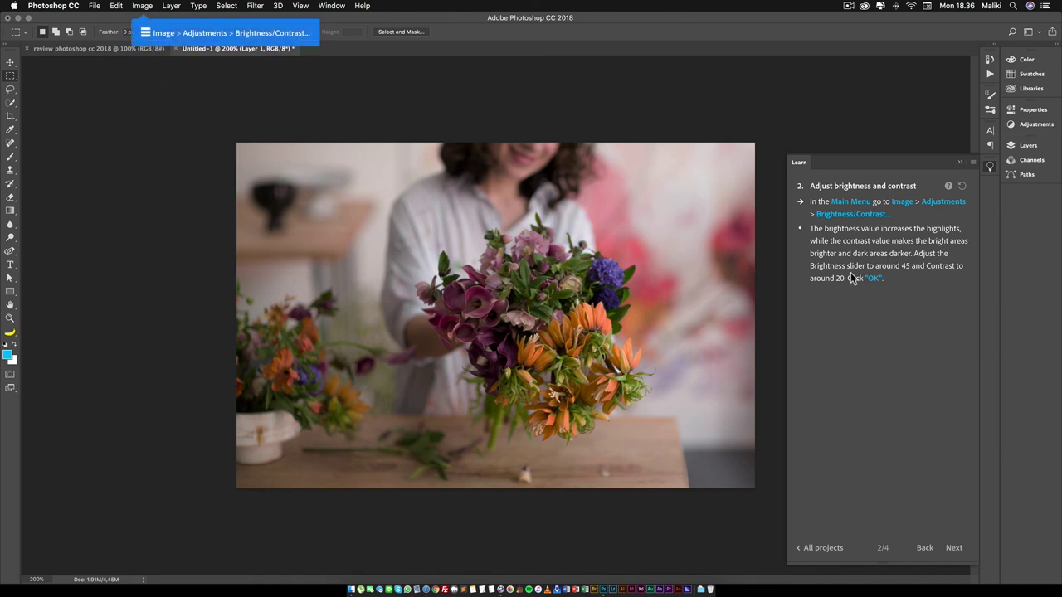
click(143, 7)
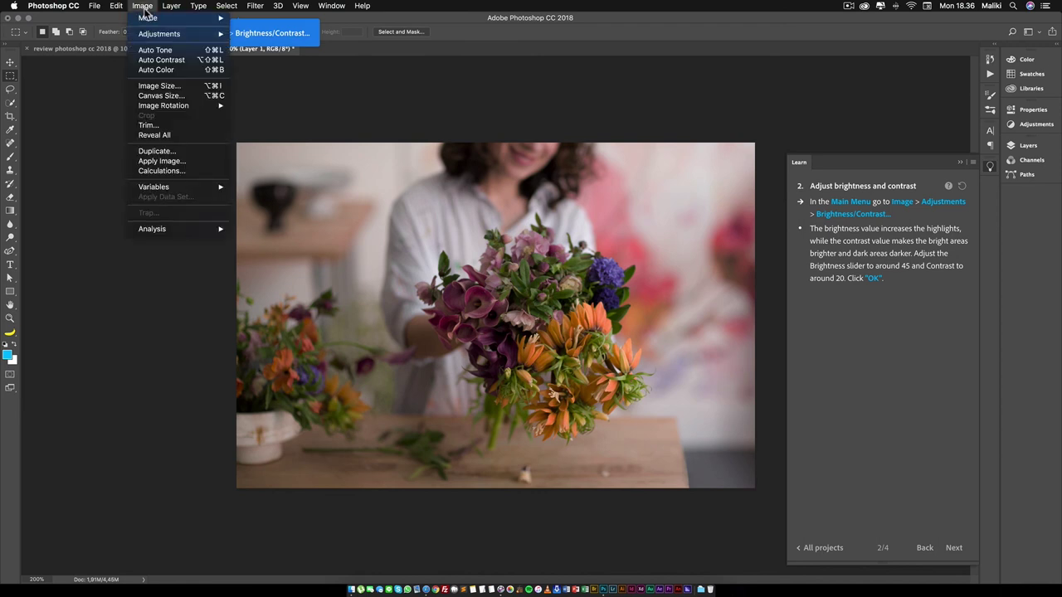
mouse_move(159, 34)
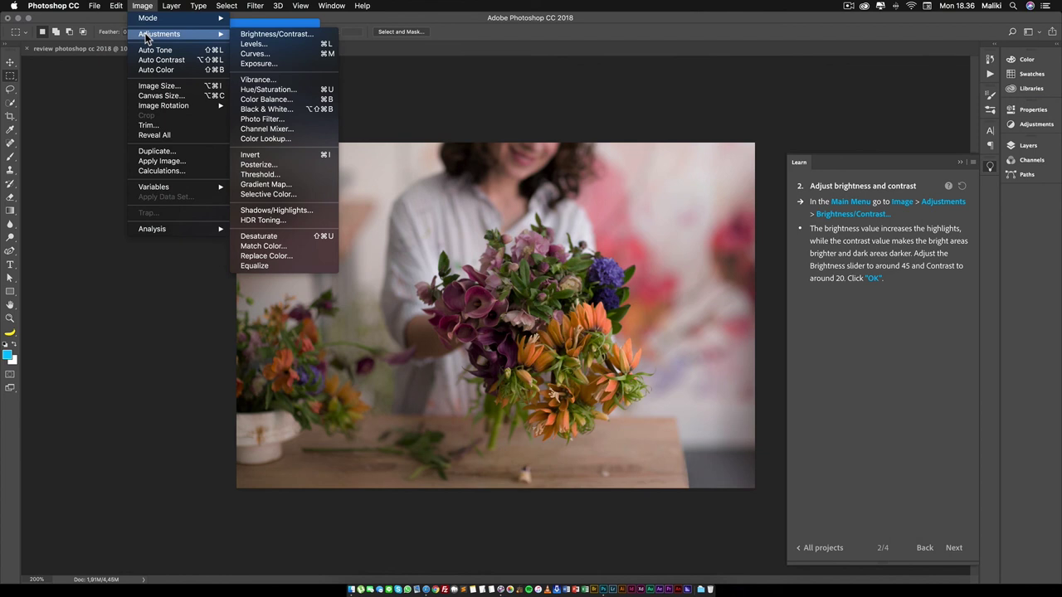
click(245, 37)
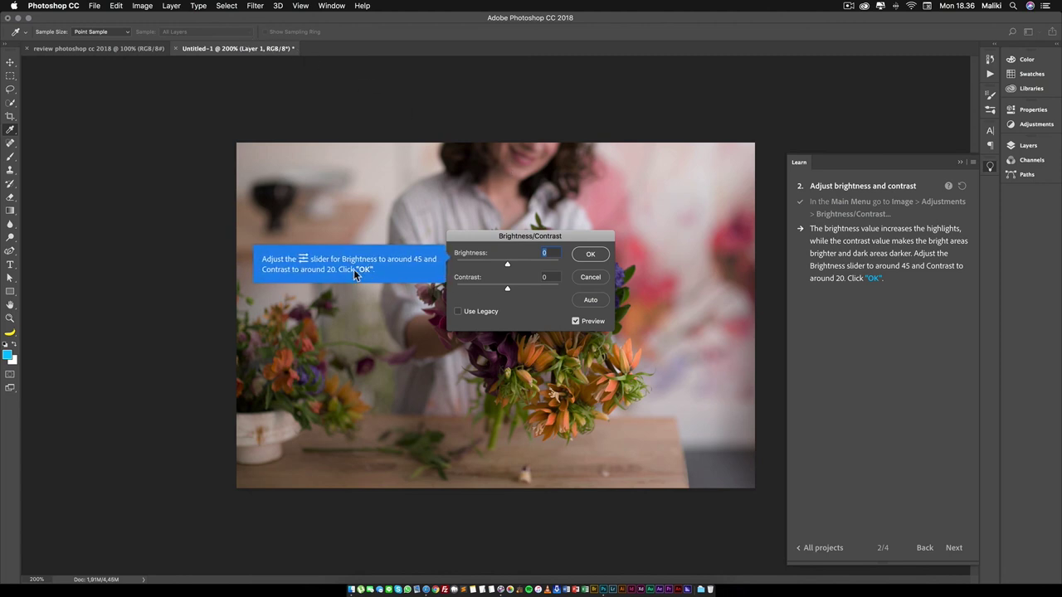
drag(507, 265, 516, 266)
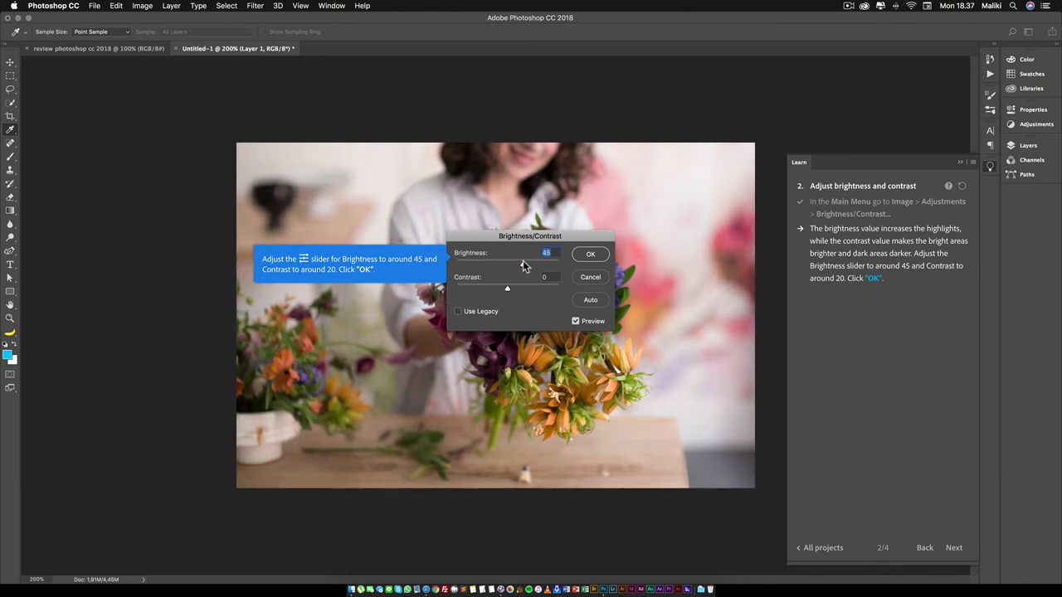
click(524, 266)
click(545, 277)
text(2)
click(591, 255)
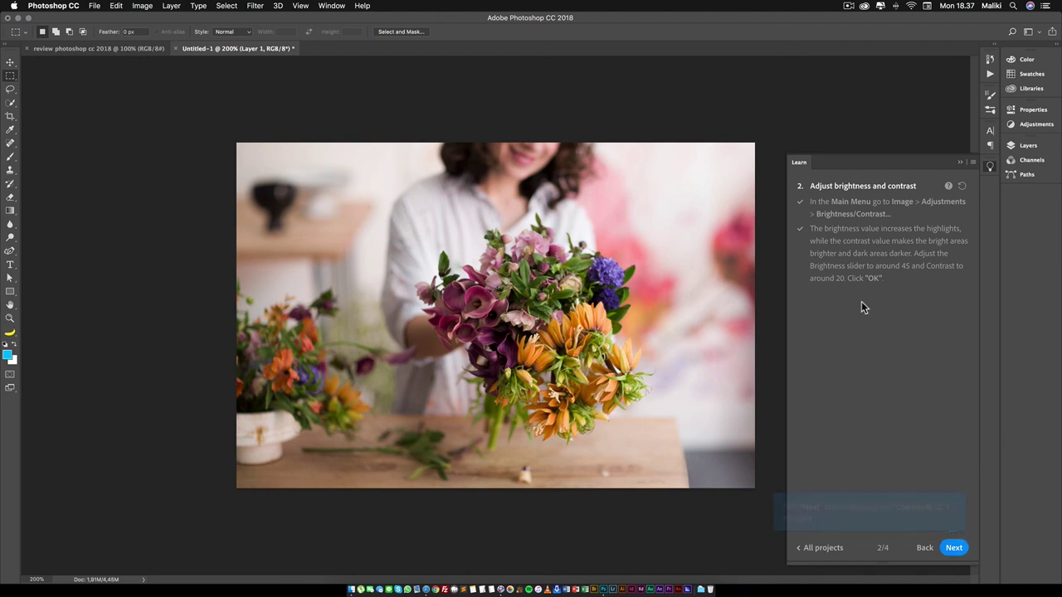
click(954, 549)
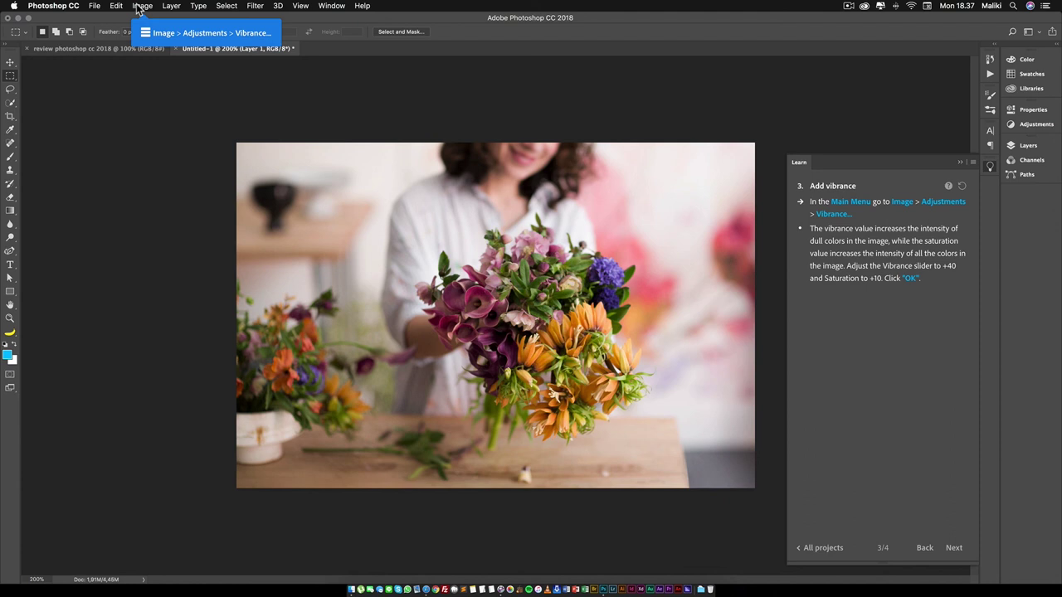
Apply a Vibrance adjustment with Saturation +10 and finish the Bring out colors tutorial
click(139, 8)
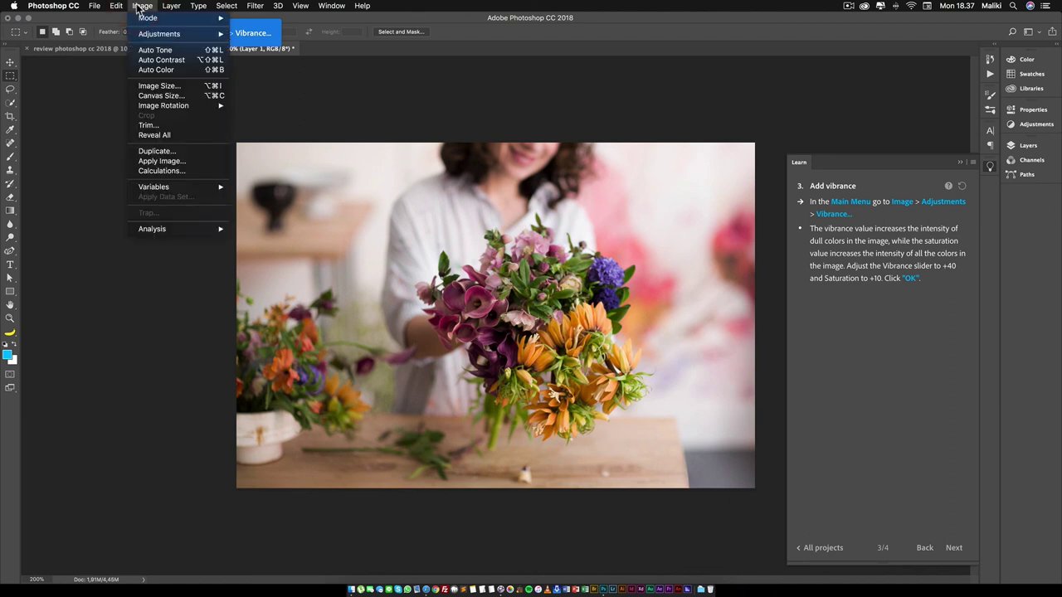
mouse_move(159, 34)
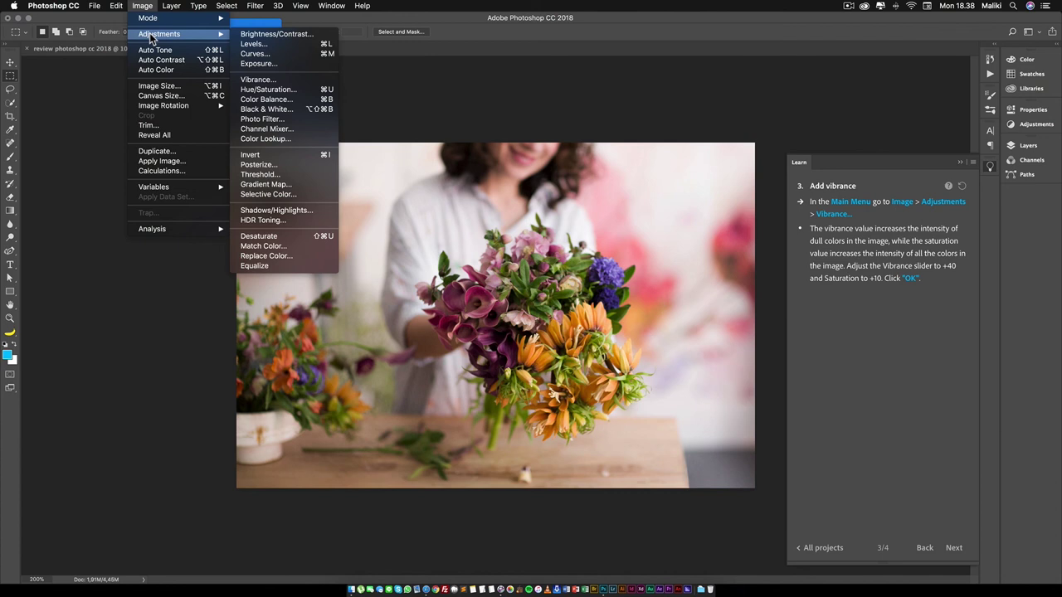
click(270, 80)
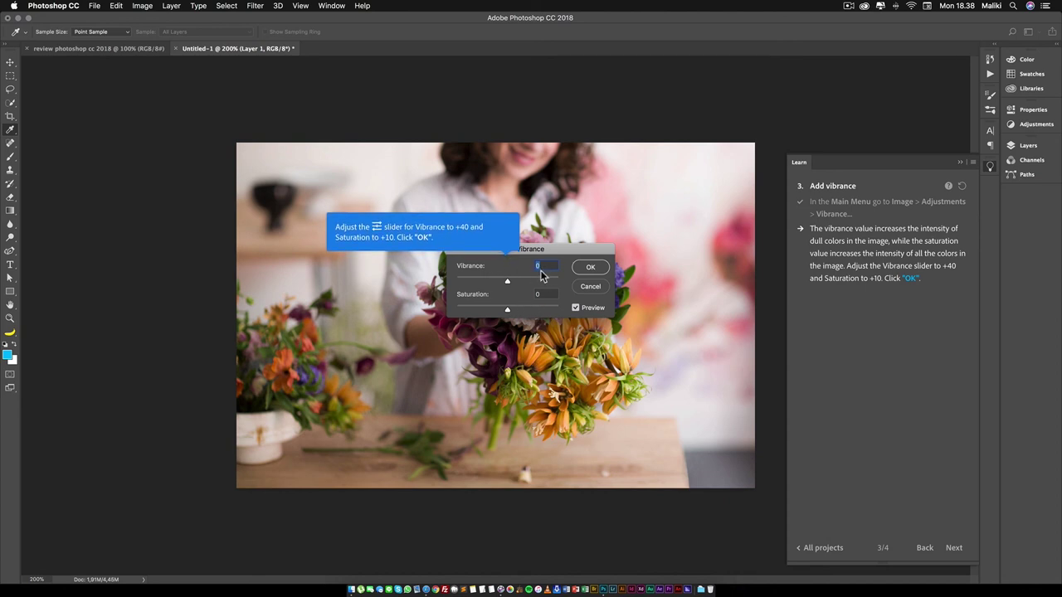
mouse_move(506, 282)
mouse_down()
mouse_move(529, 284)
mouse_move(514, 313)
mouse_up()
click(581, 266)
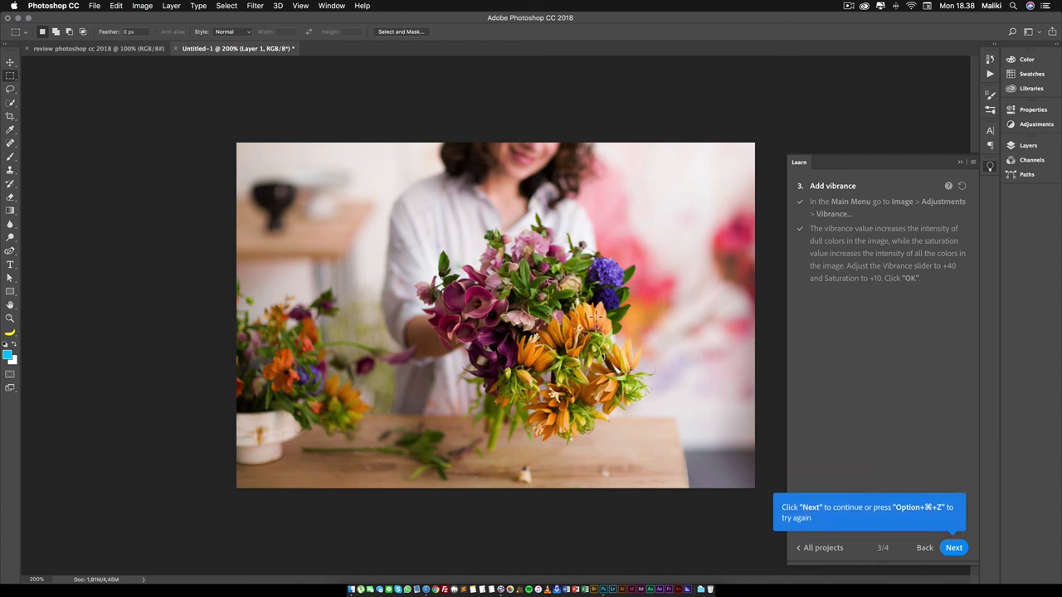
click(831, 516)
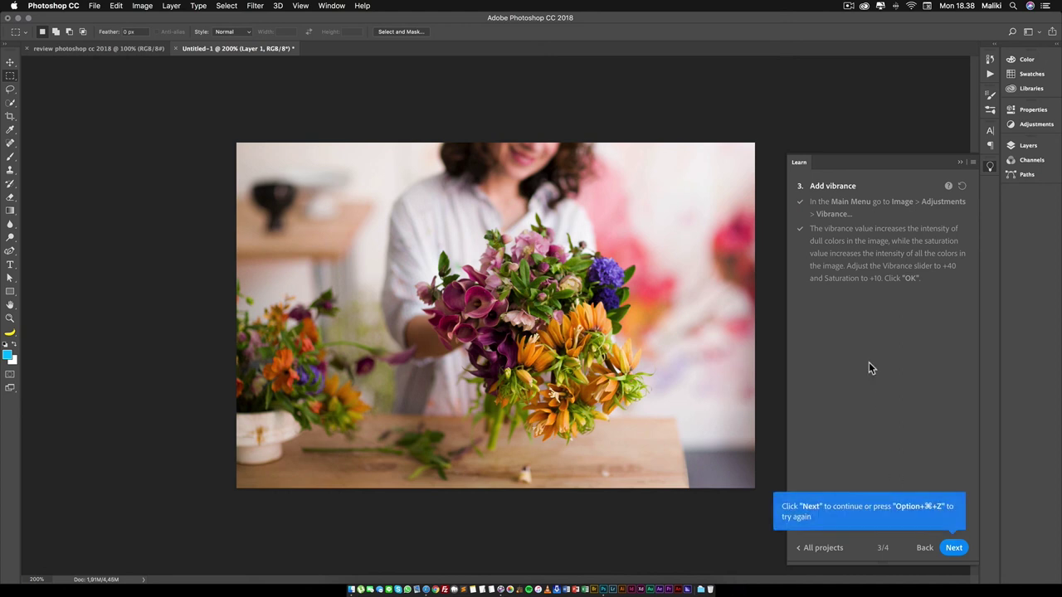
click(953, 548)
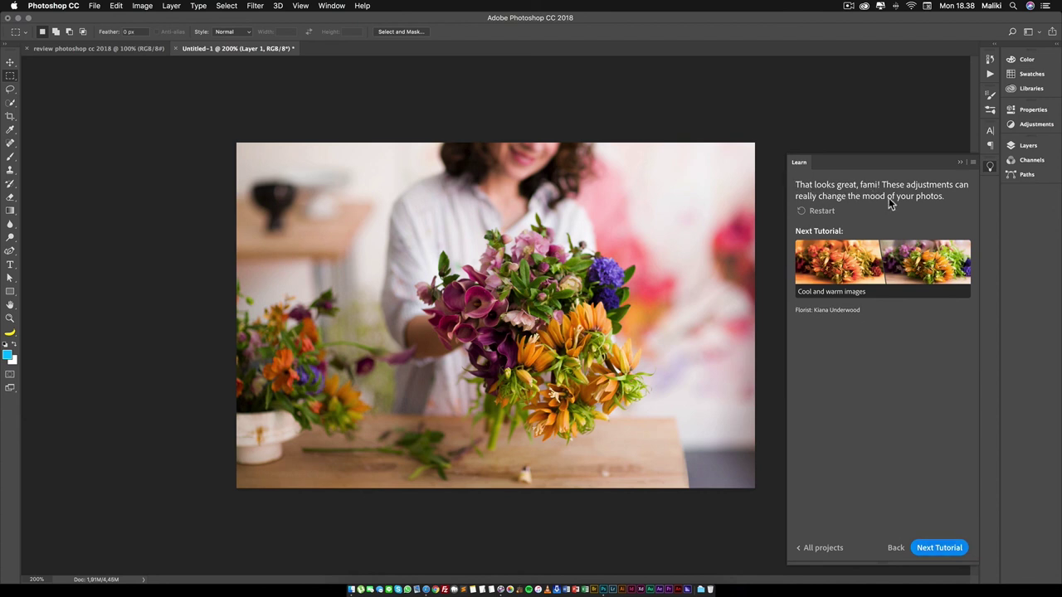
Discard the tutorial photo changes, hide the Learn panel, and close Untitled-1 without saving
click(937, 548)
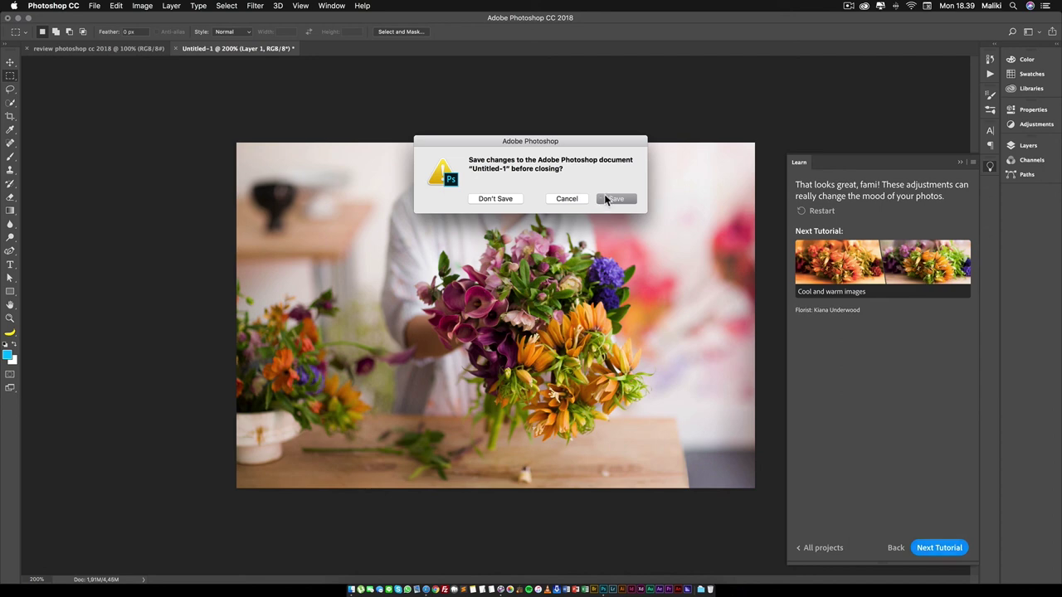
click(496, 198)
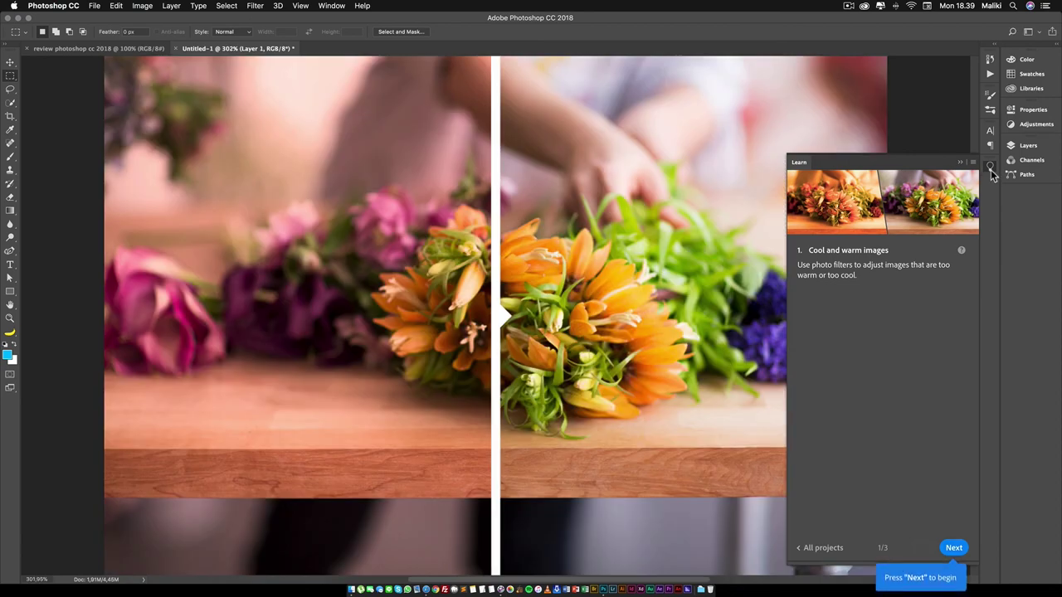
click(989, 166)
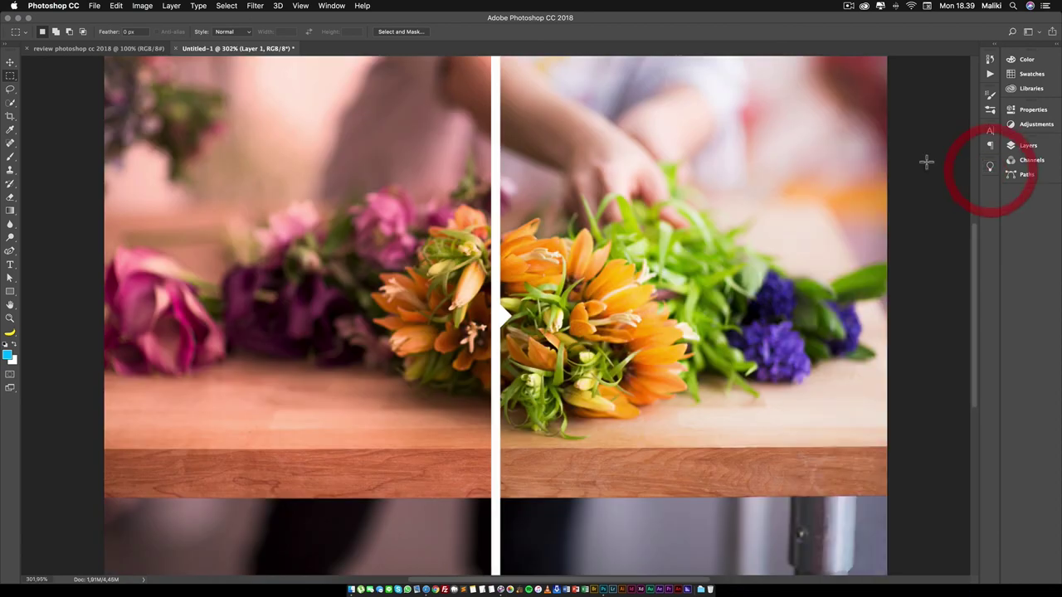
click(174, 48)
click(497, 201)
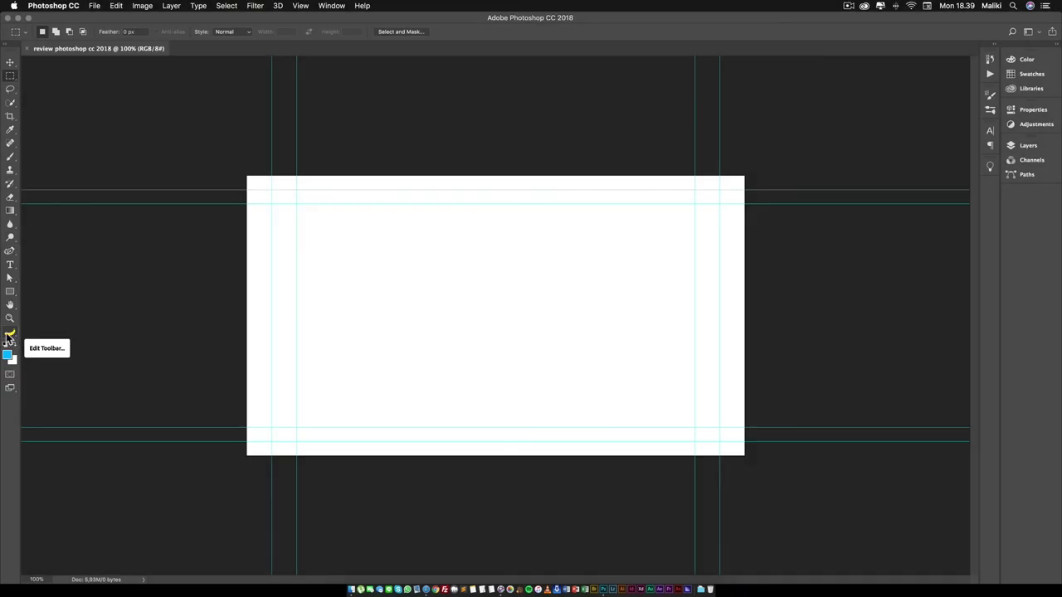
click(9, 338)
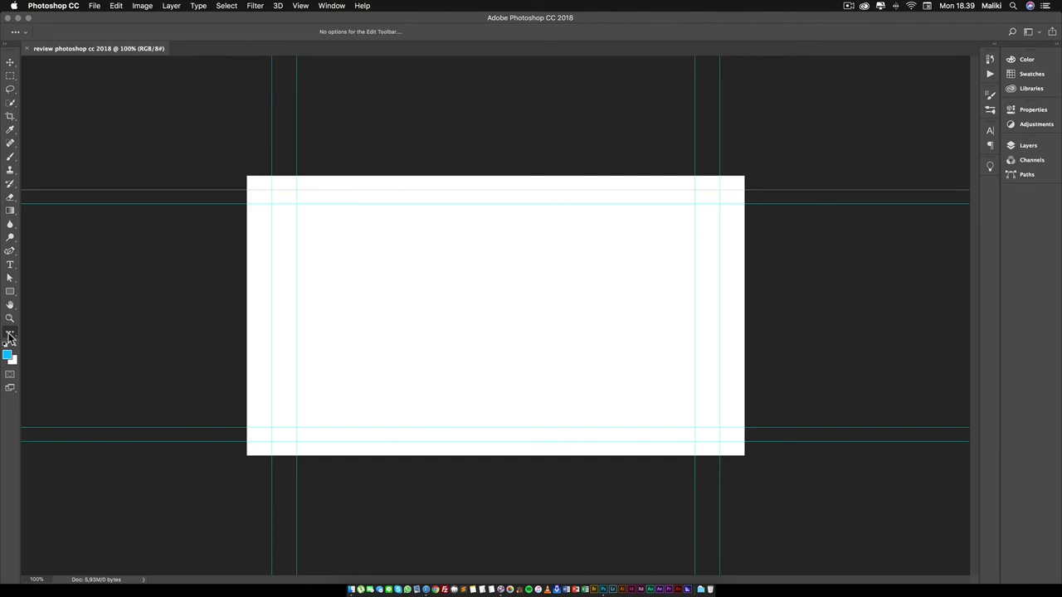
click(10, 336)
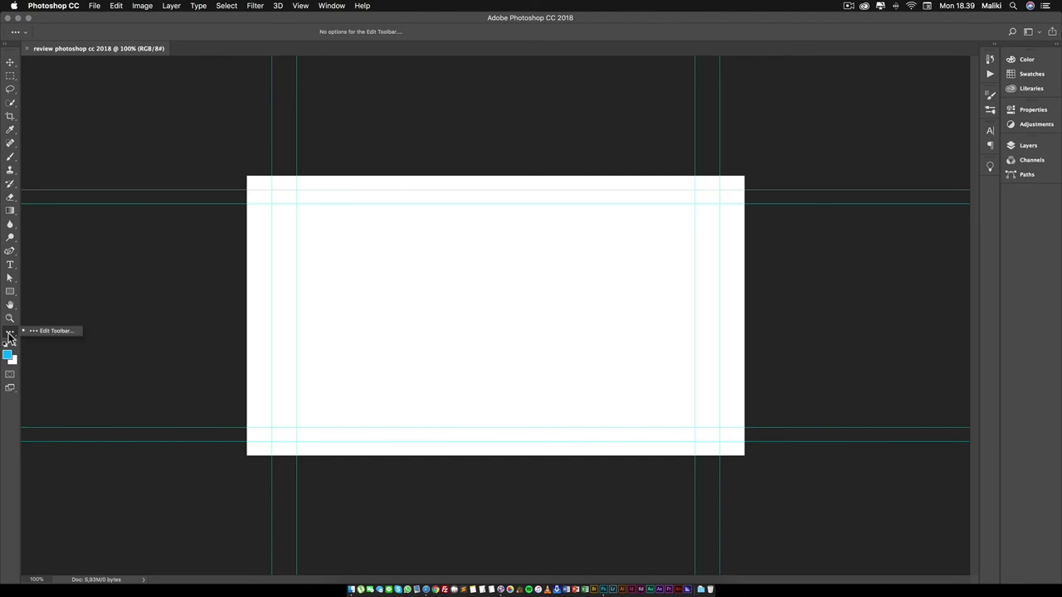
click(25, 331)
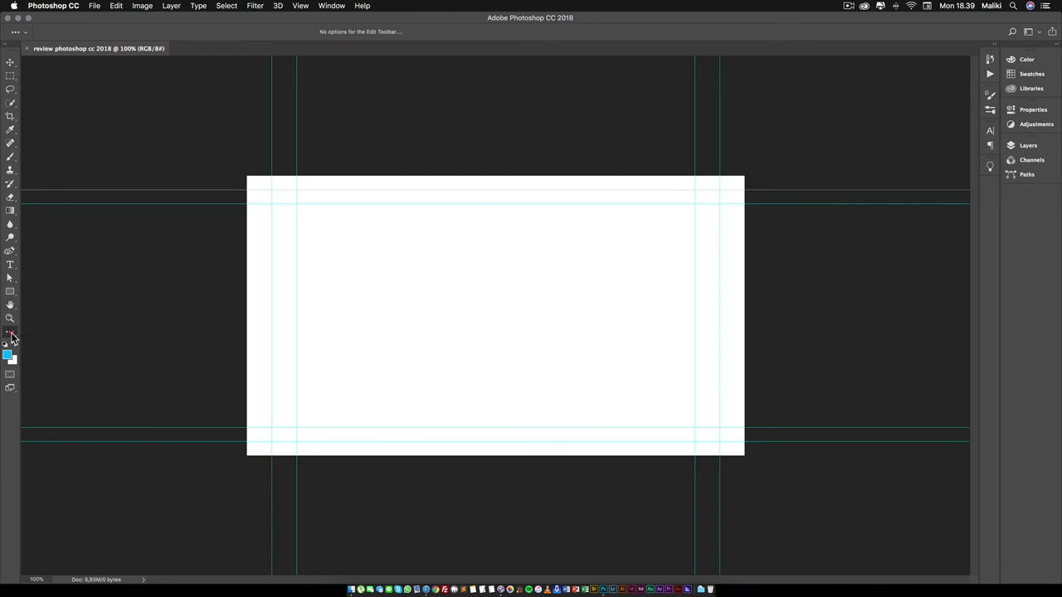
click(10, 334)
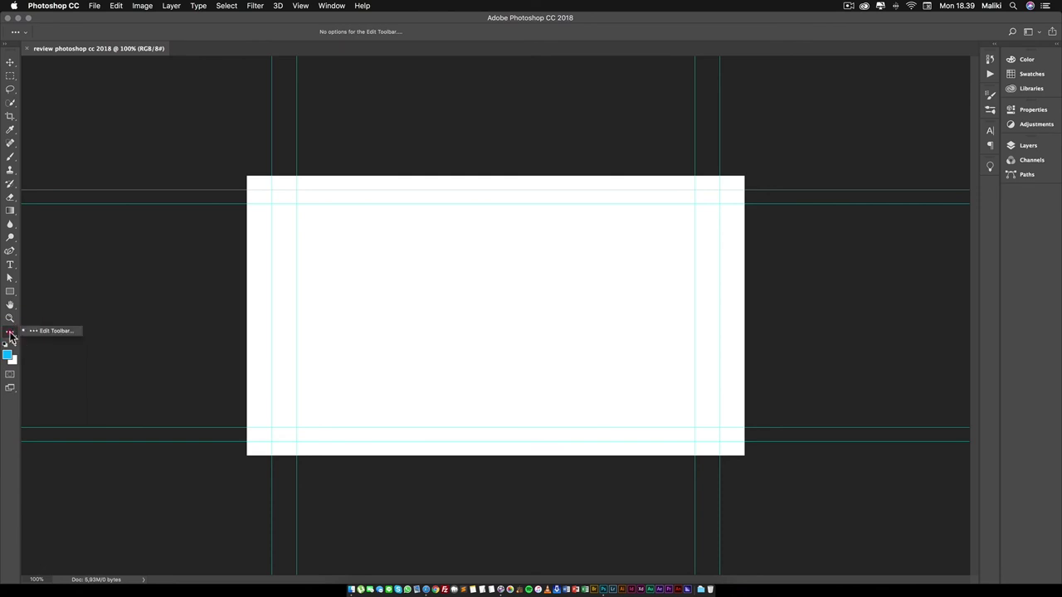
click(38, 332)
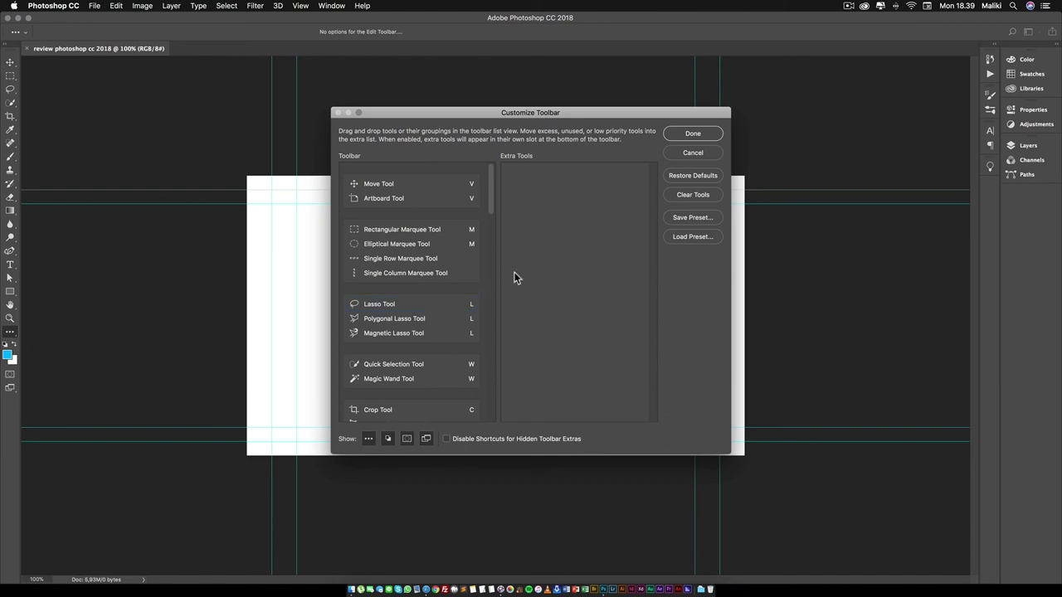
key(shift)
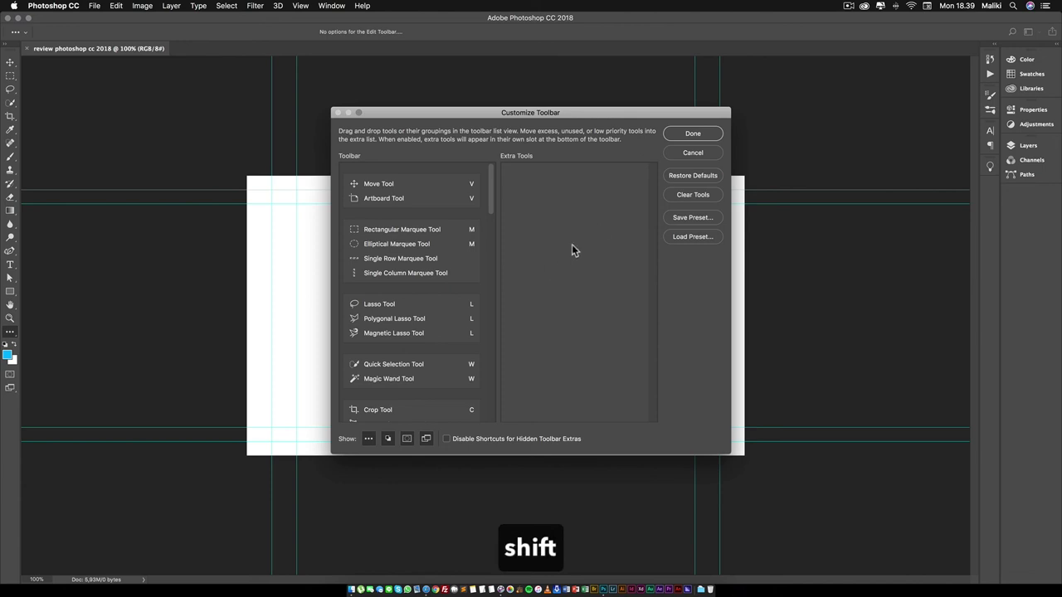
click(690, 135)
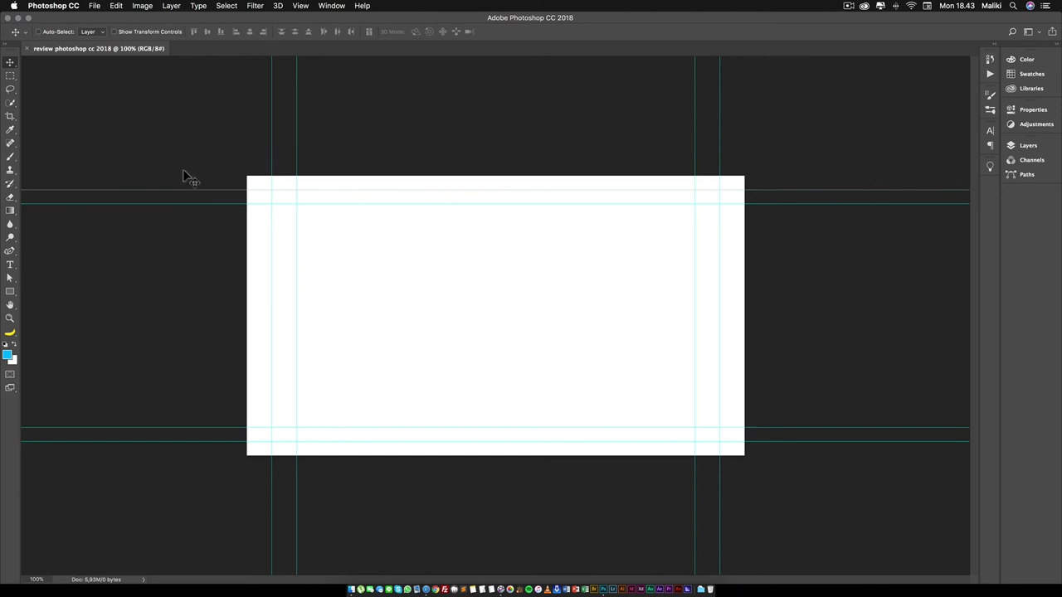
click(10, 266)
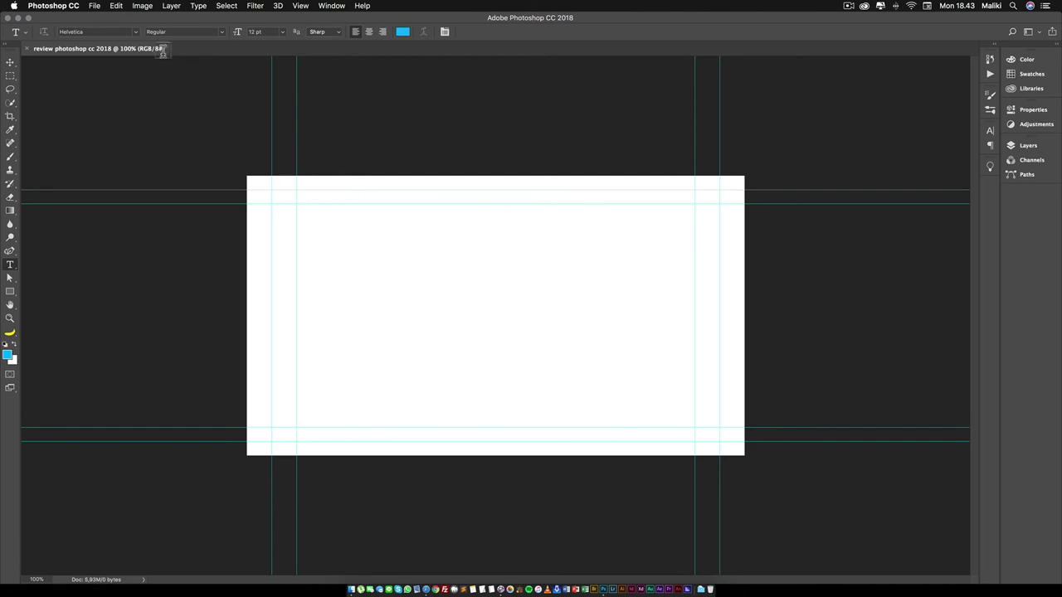
click(137, 32)
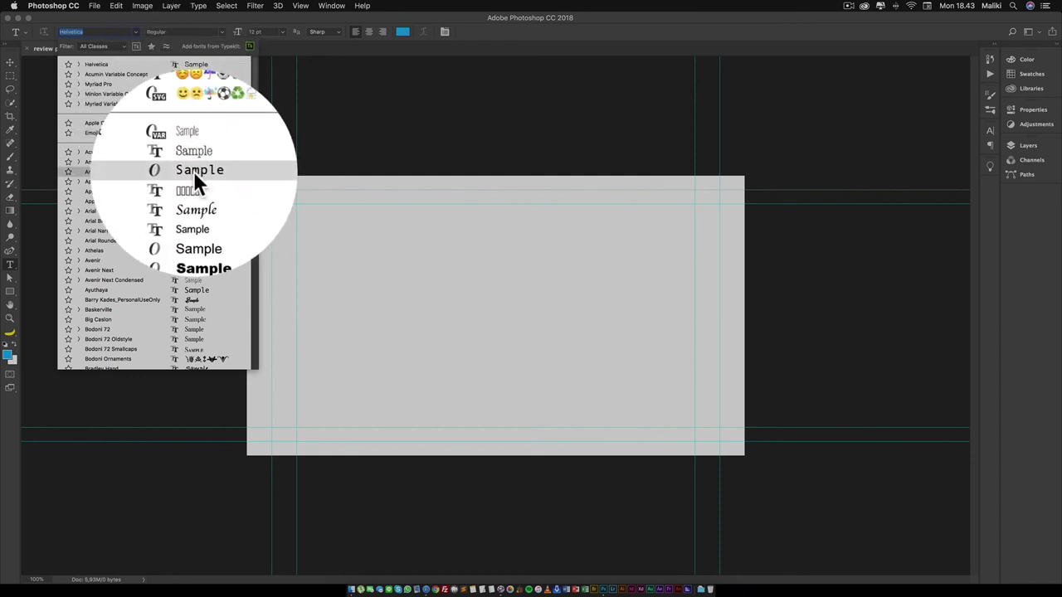
scroll(193, 173, down, 2)
scroll(193, 172, down, 5)
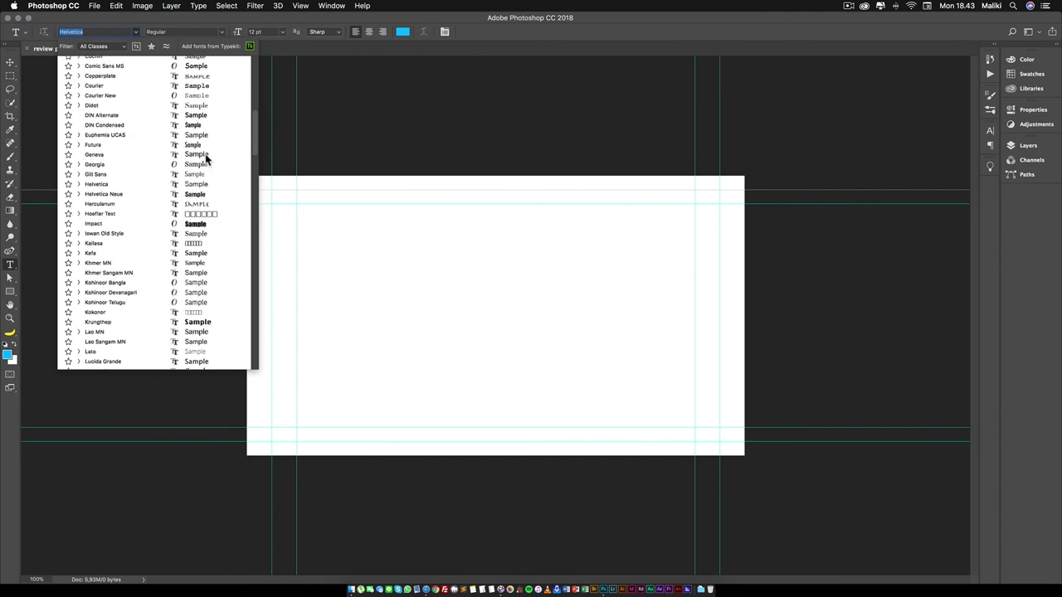
scroll(204, 158, down, 15)
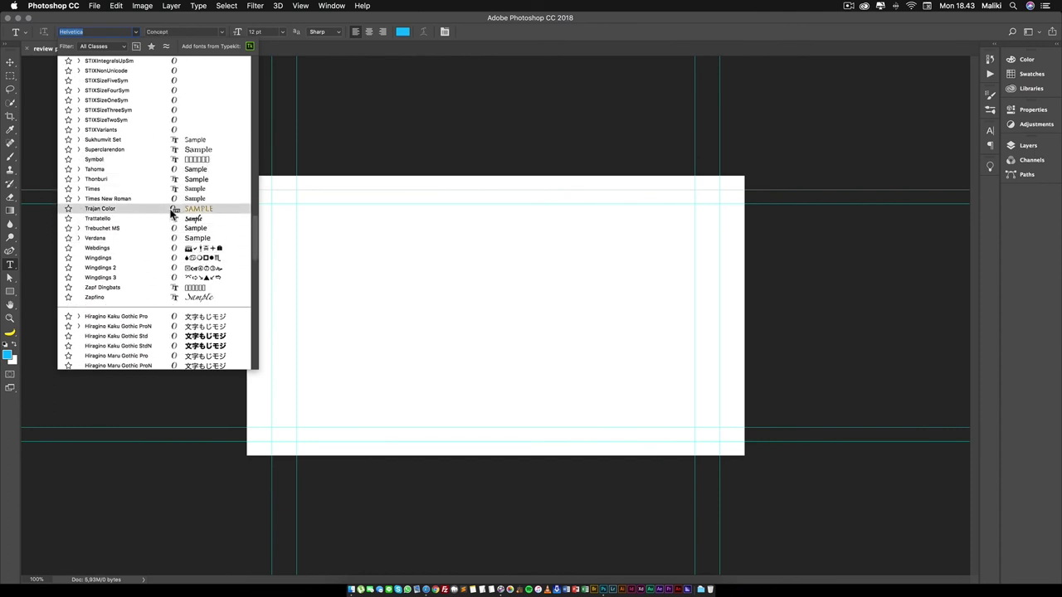
scroll(181, 224, down, 2)
scroll(181, 241, down, 2)
scroll(180, 256, up, 10)
scroll(180, 253, up, 1)
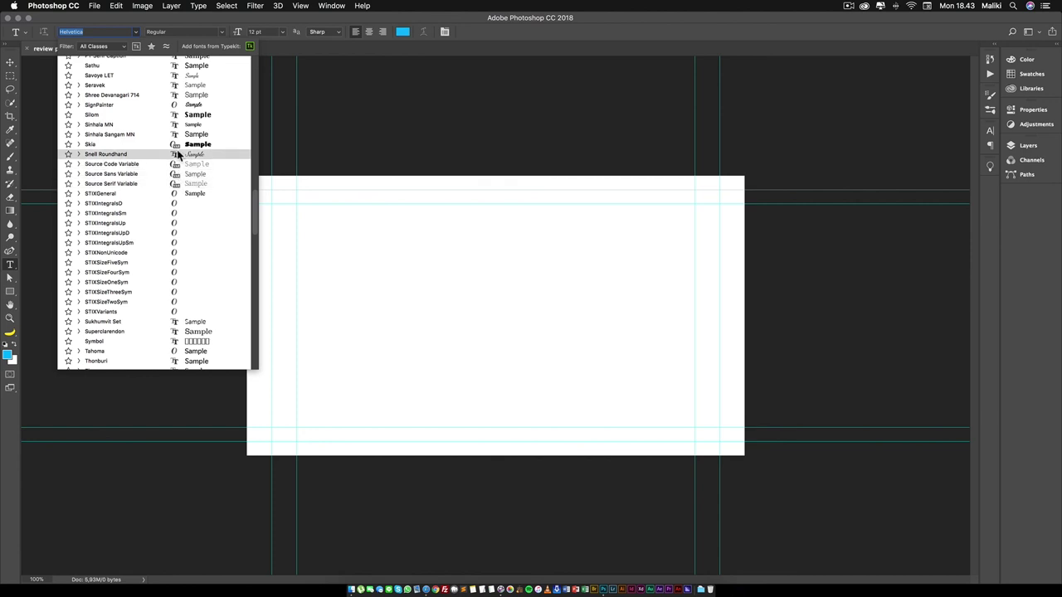
scroll(178, 154, up, 20)
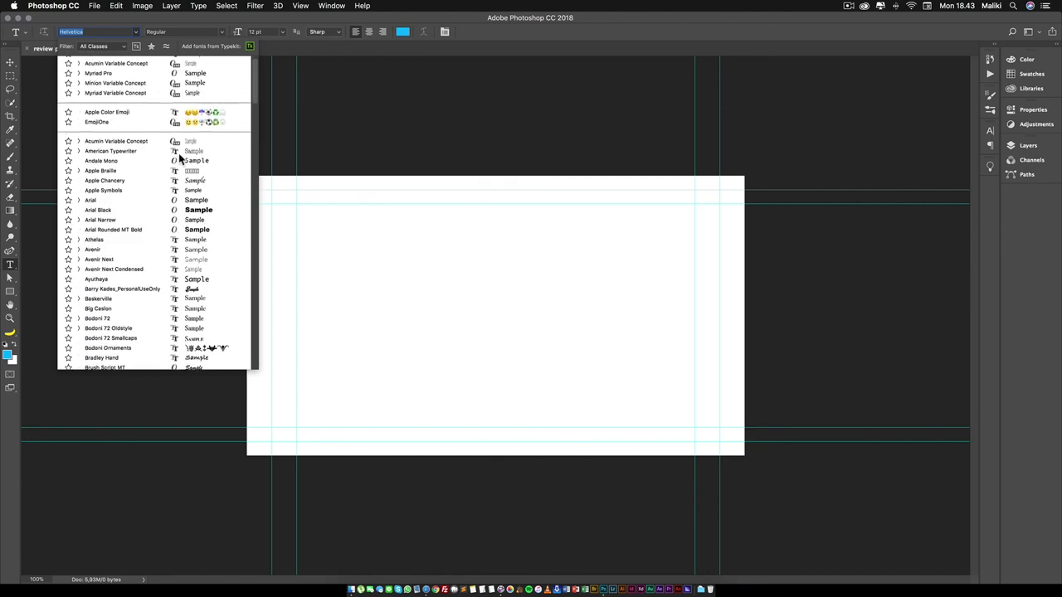
scroll(179, 159, up, 1)
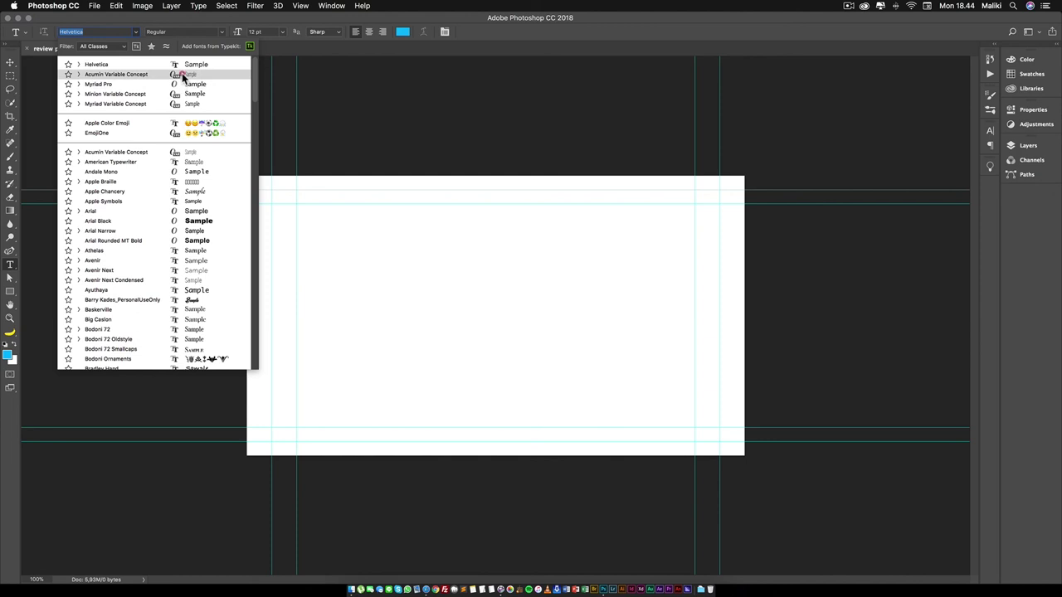
Choose Acumin Variable Concept and start a text layer in the page's upper-left area
click(183, 76)
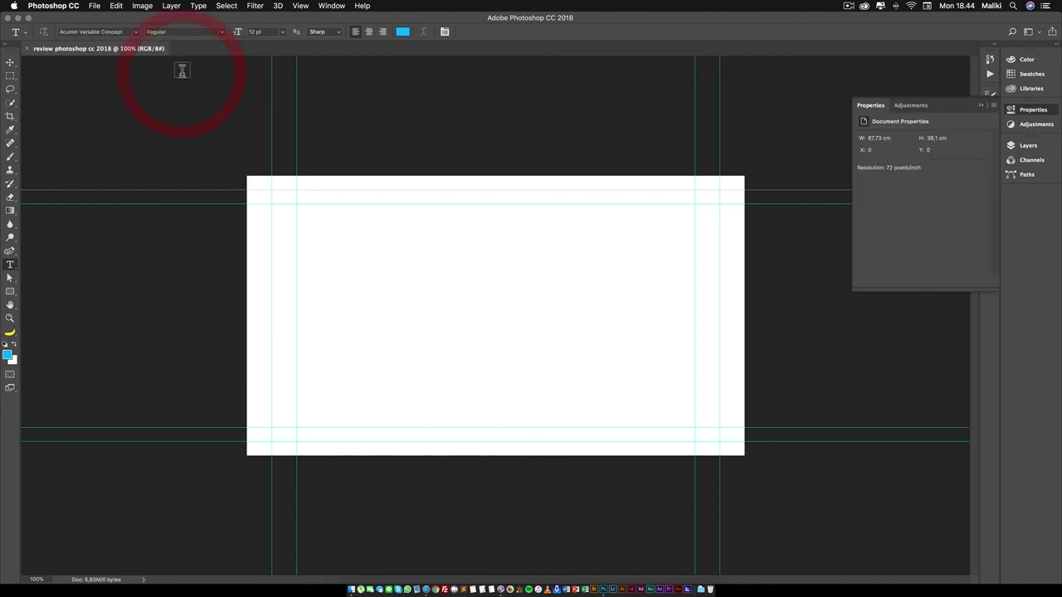
click(357, 254)
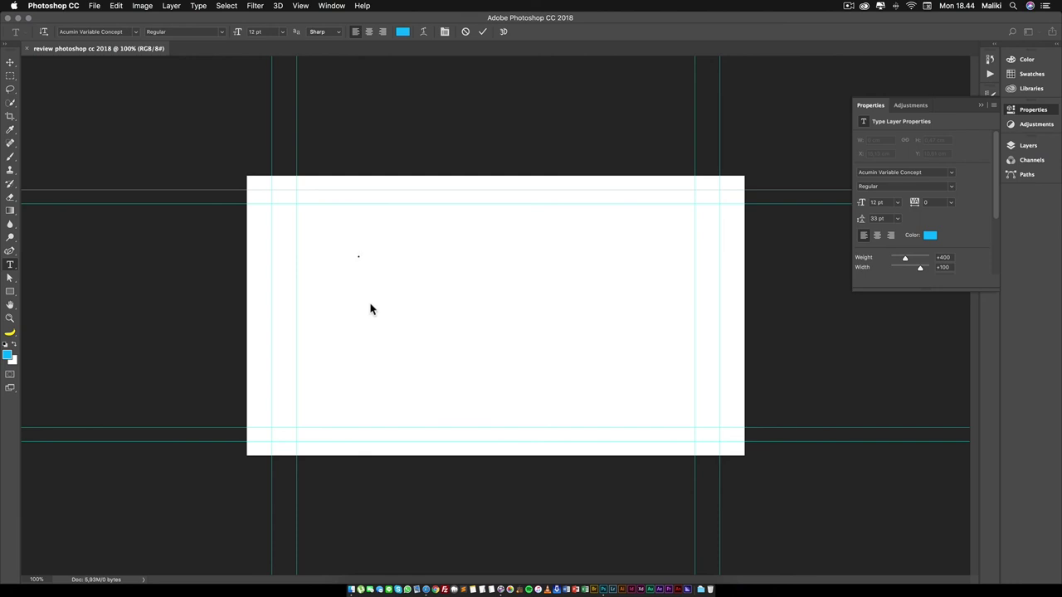
text(a)
Scale the TESTING VARIABLE FONTS text to about 100 pt, centre it, and close the Properties panel
click(10, 62)
key(ctrl+t)
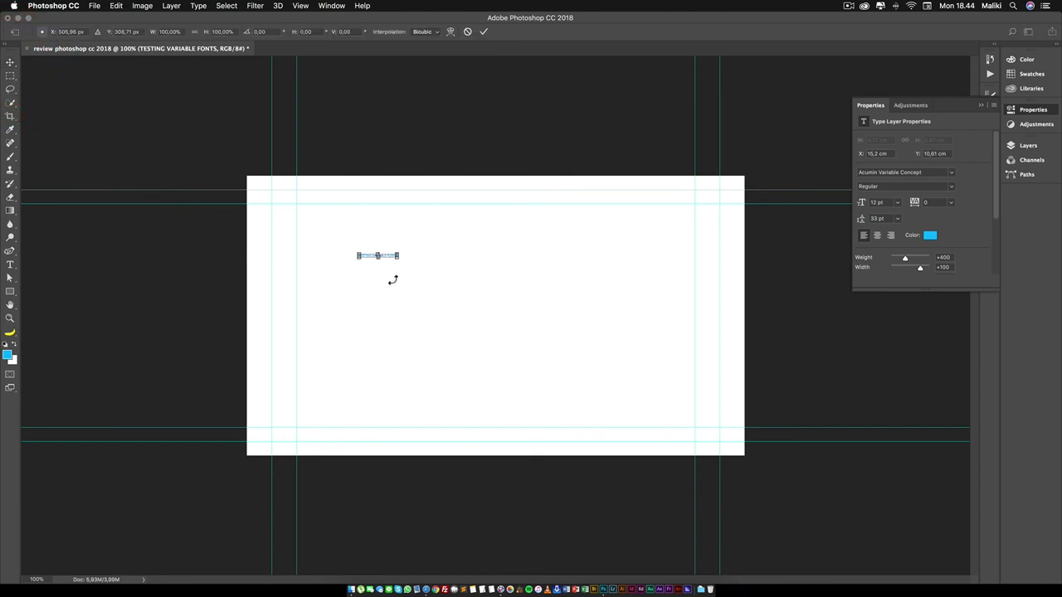
drag(403, 261, 635, 364)
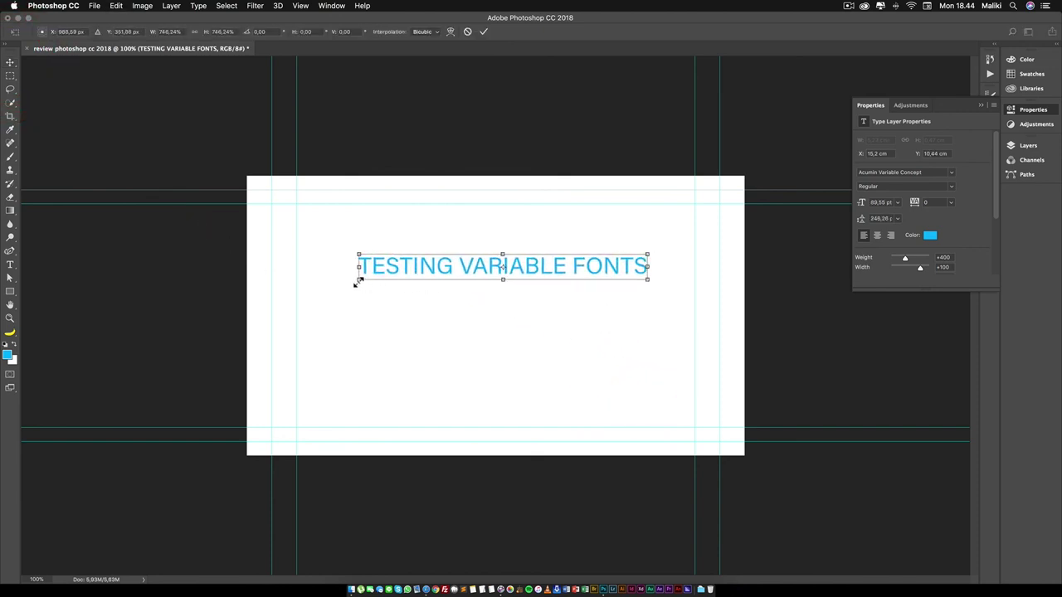
drag(357, 282, 324, 295)
drag(518, 276, 540, 302)
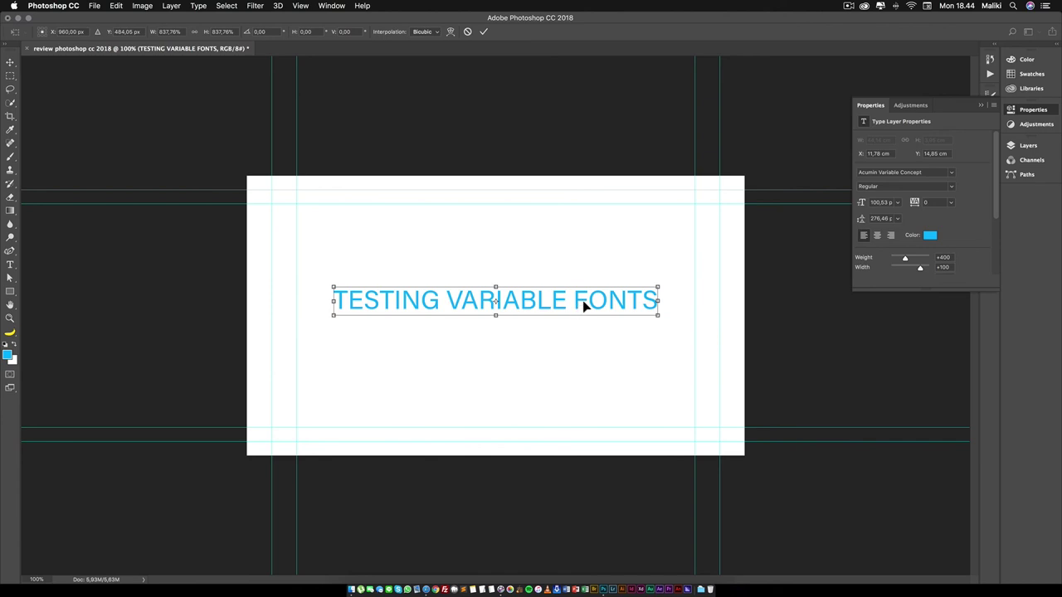
key(Return)
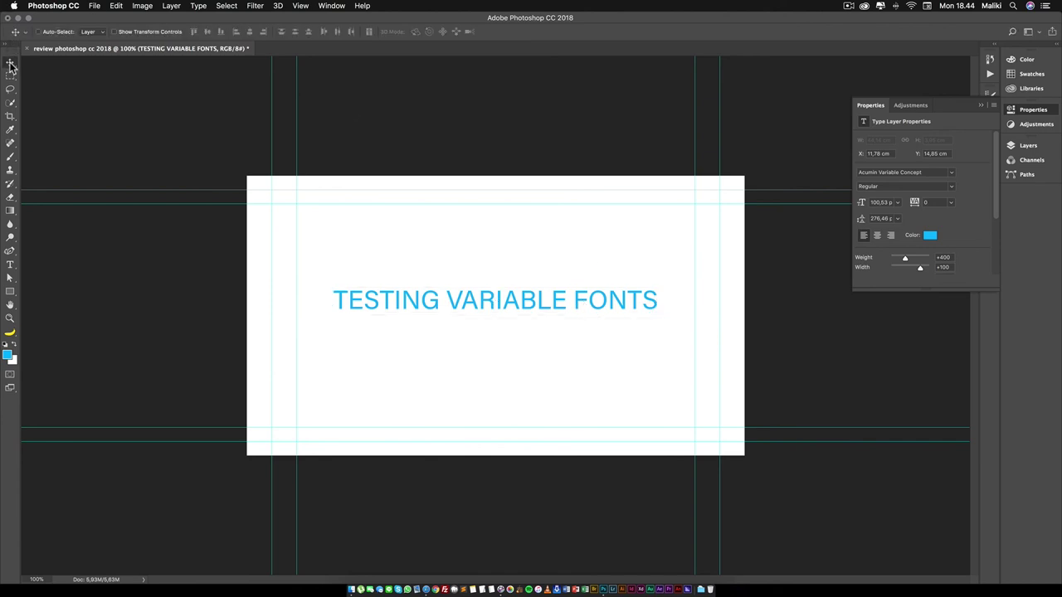
click(9, 62)
click(984, 108)
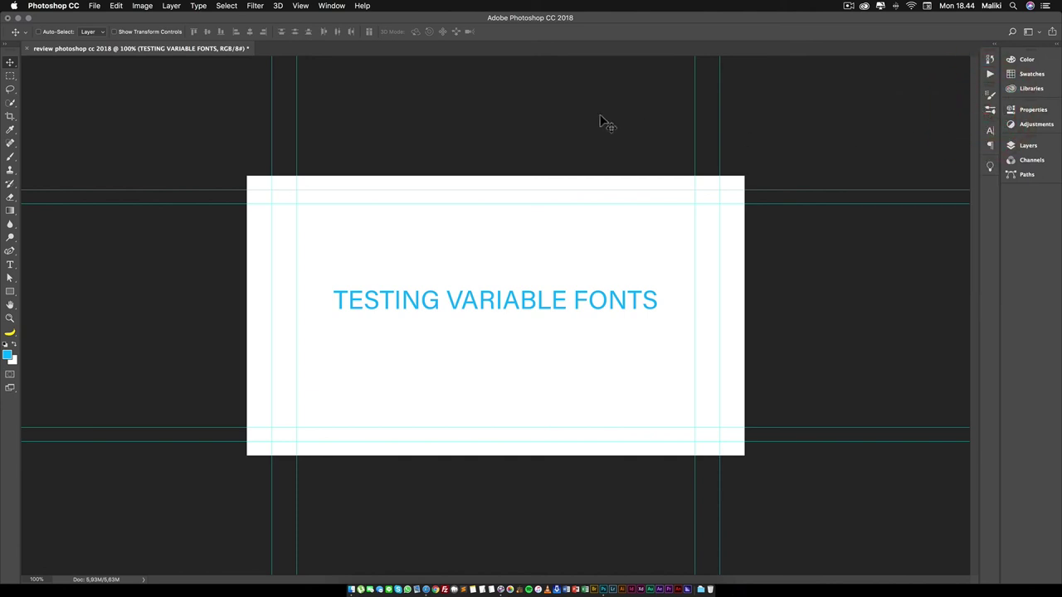
Reopen Properties and select the text to view its Acumin style, Weight 400 and Width 100
click(330, 6)
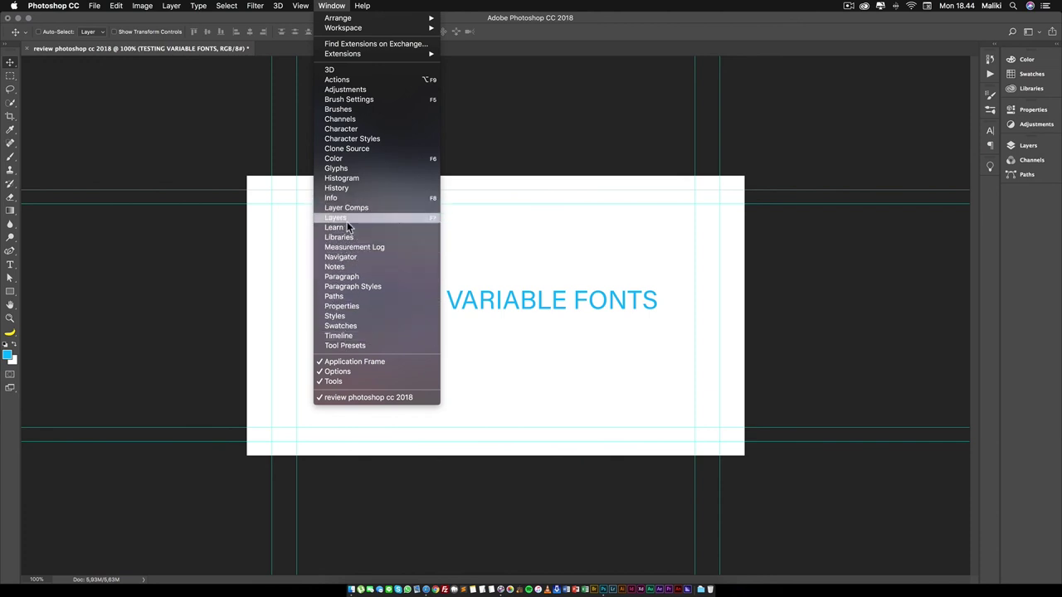
click(350, 308)
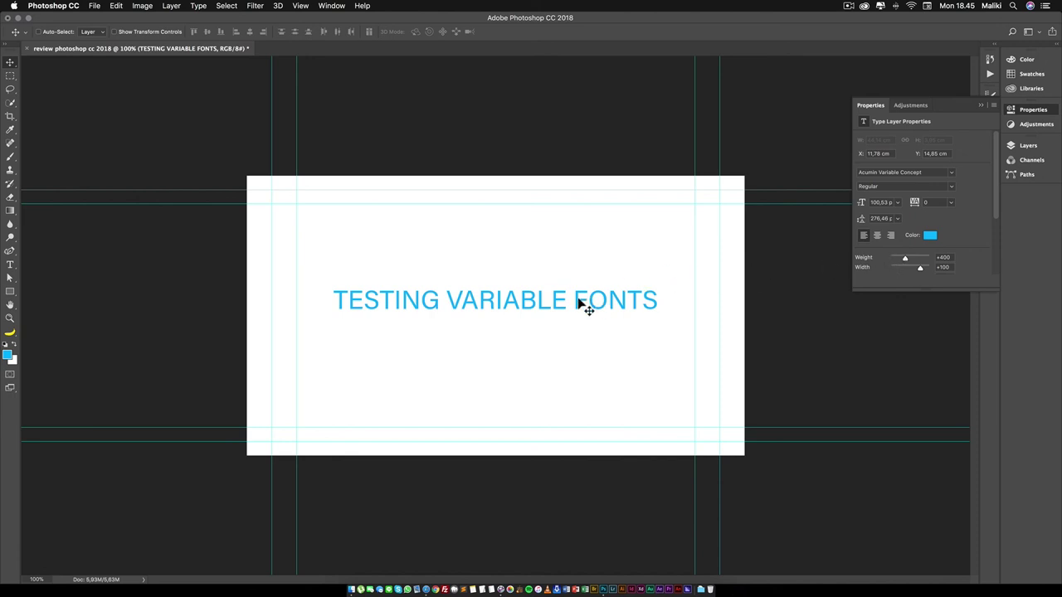
key(t)
triple_click(551, 299)
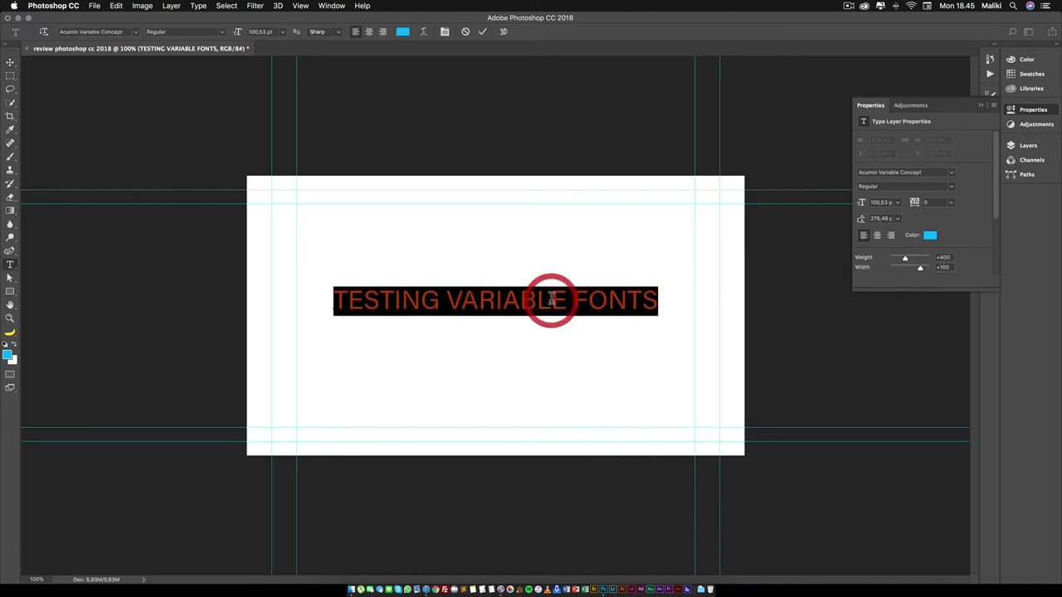
click(951, 186)
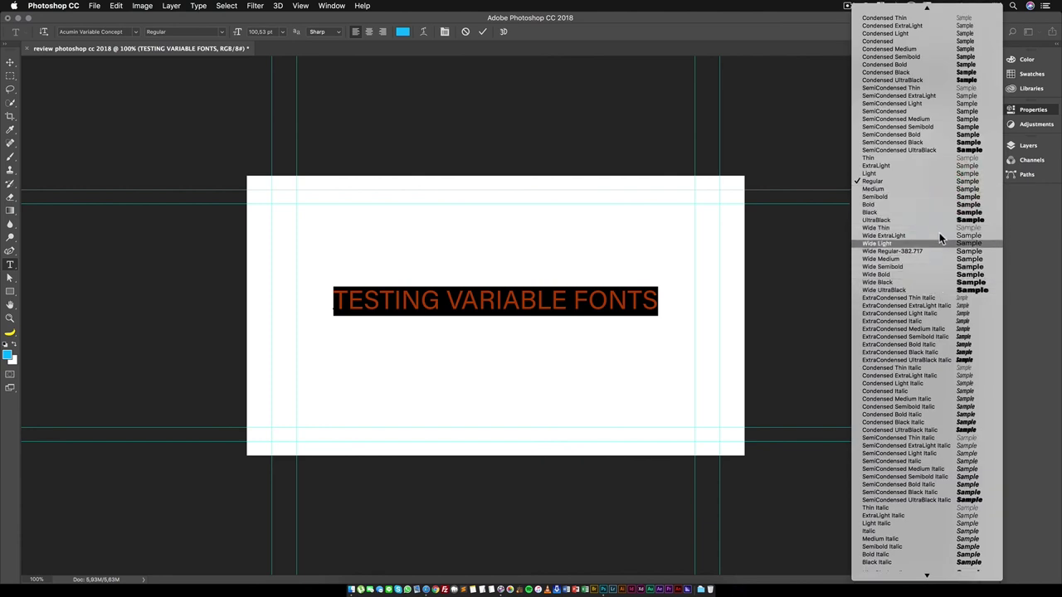
click(597, 296)
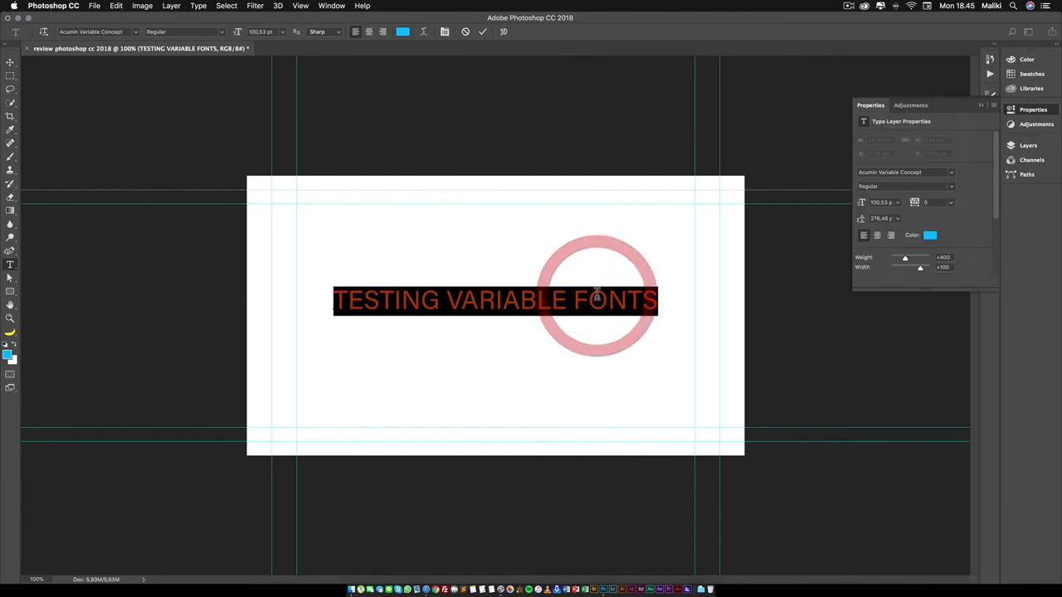
click(10, 63)
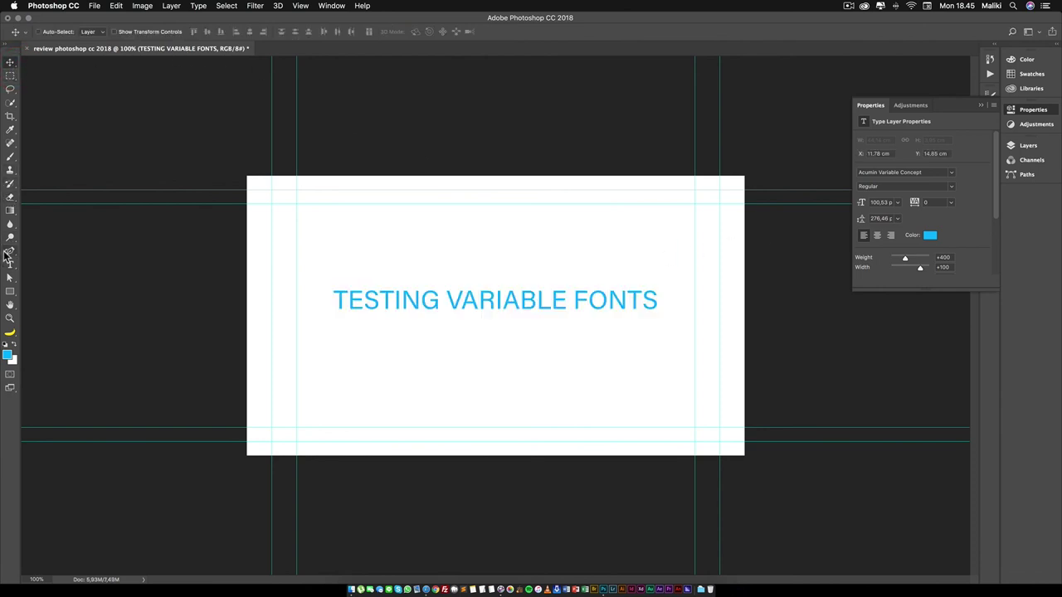
click(10, 265)
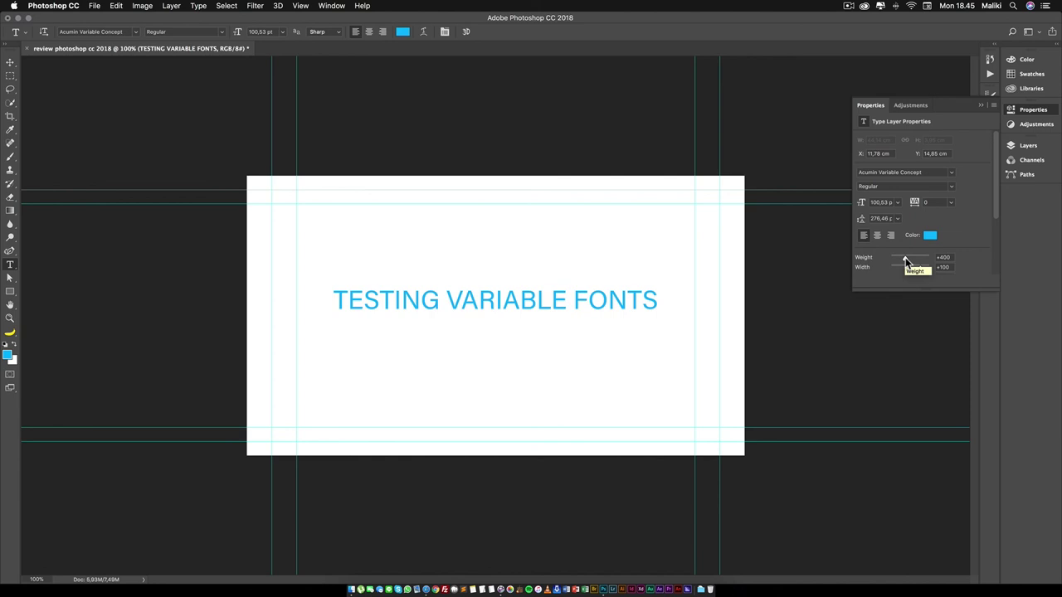
Tune the heading's Acumin weight and width sliders toward condensed, centre-align it and recentre it
click(905, 257)
drag(905, 258, 929, 258)
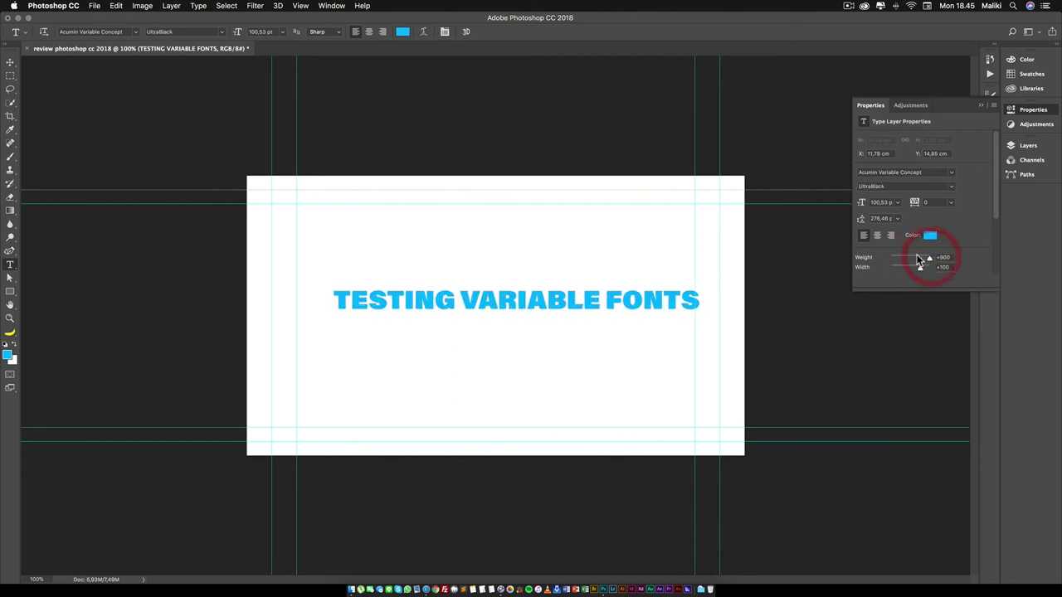
click(878, 236)
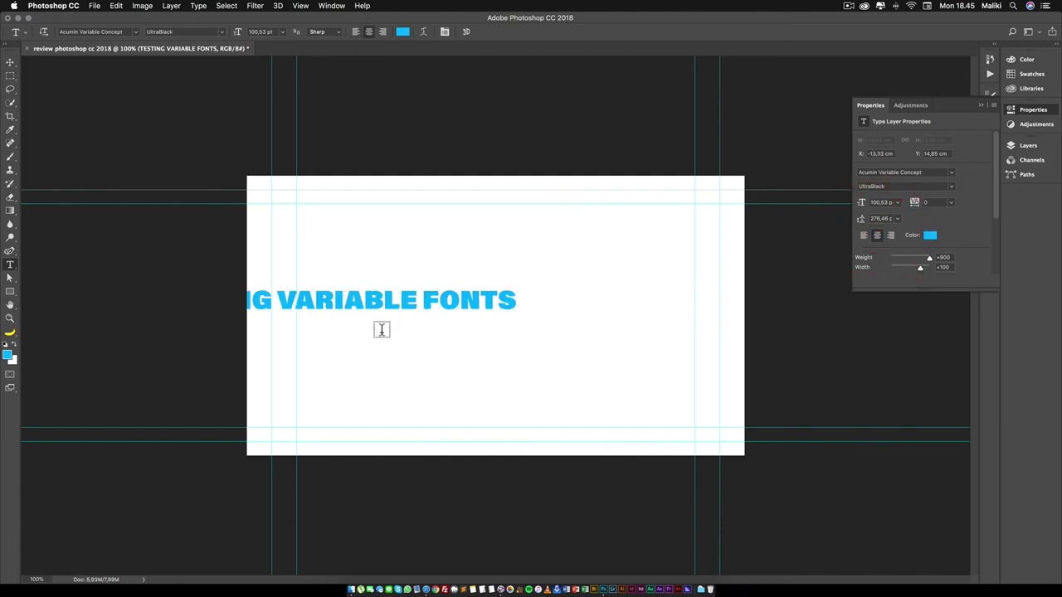
drag(405, 310, 566, 310)
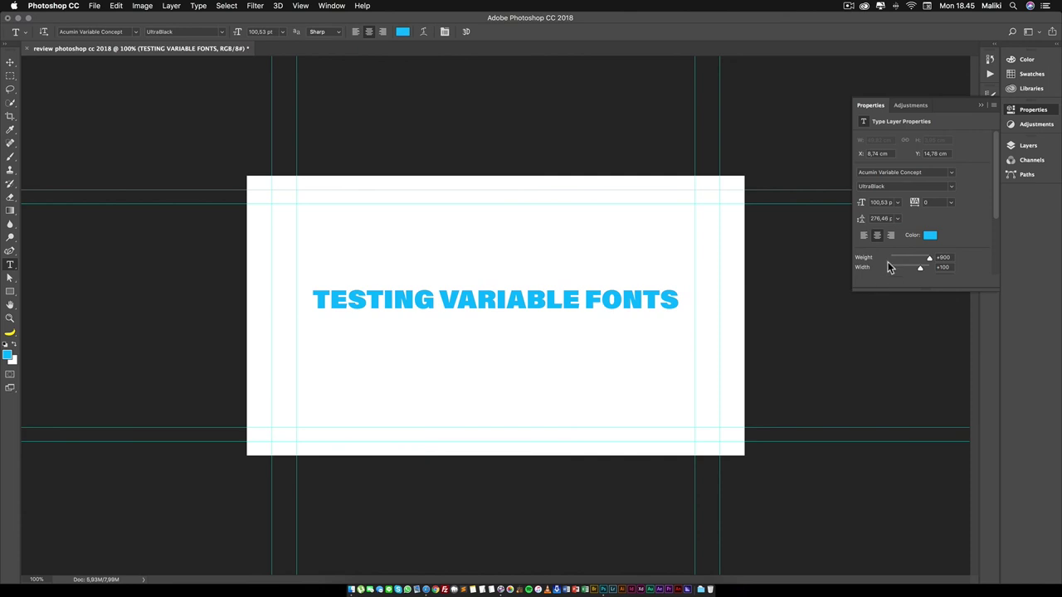
drag(920, 262, 918, 274)
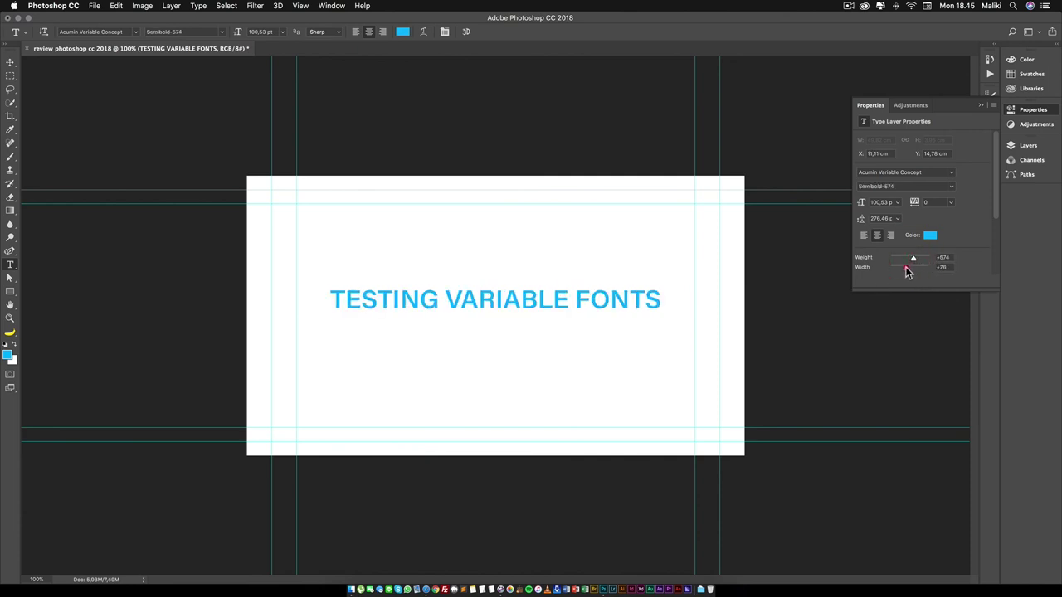
mouse_move(913, 267)
mouse_down()
mouse_move(885, 267)
mouse_move(930, 267)
mouse_move(866, 268)
mouse_up()
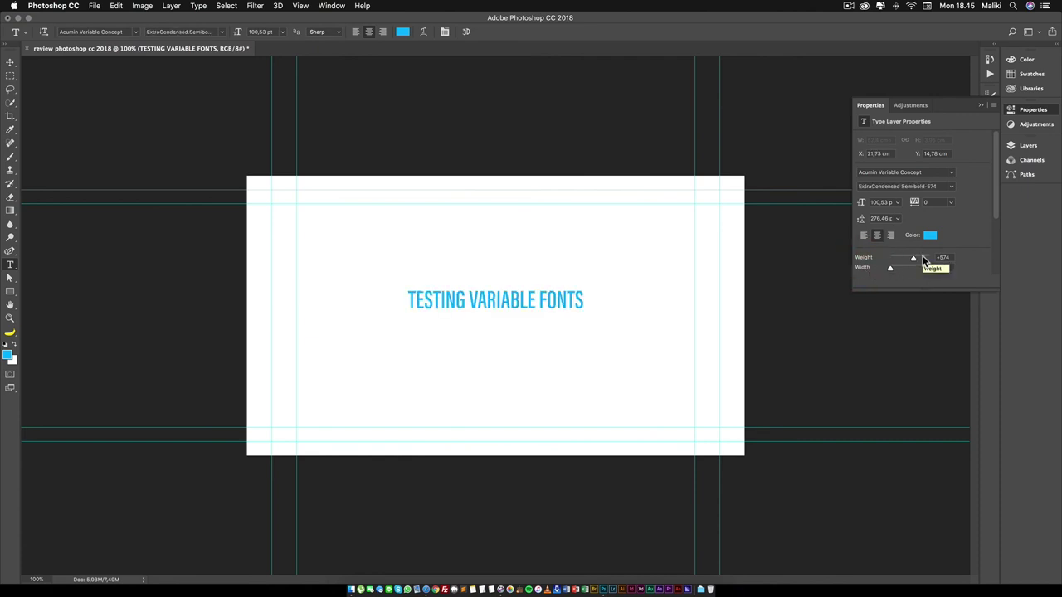
drag(912, 258, 902, 260)
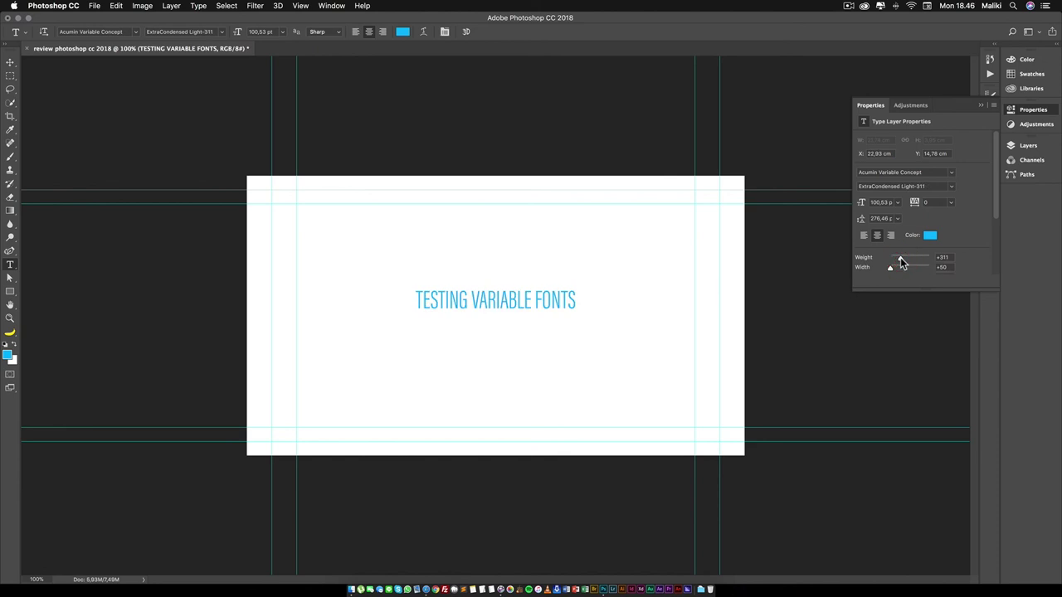
drag(902, 259, 891, 263)
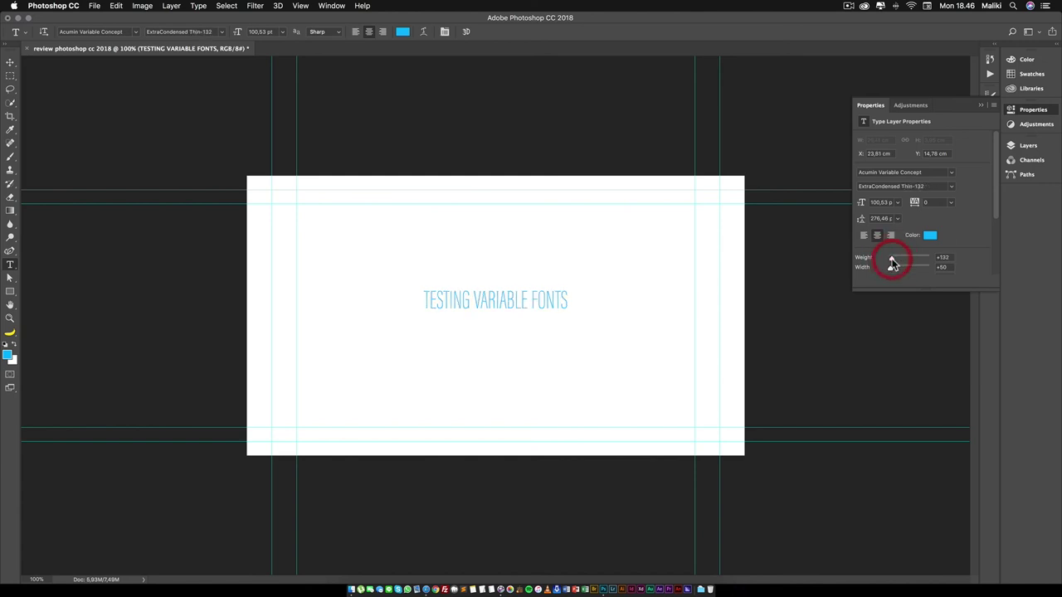
mouse_move(892, 262)
mouse_down()
mouse_move(913, 261)
mouse_move(899, 268)
mouse_up()
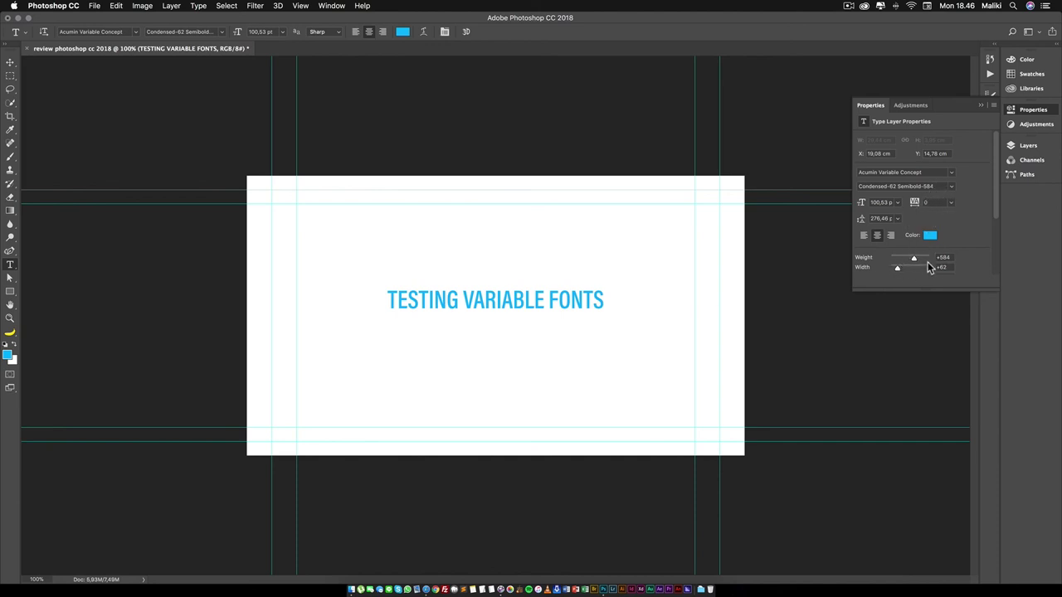
Browse the font style list at Condensed-62 Semibold-584 and close it unchanged
click(951, 191)
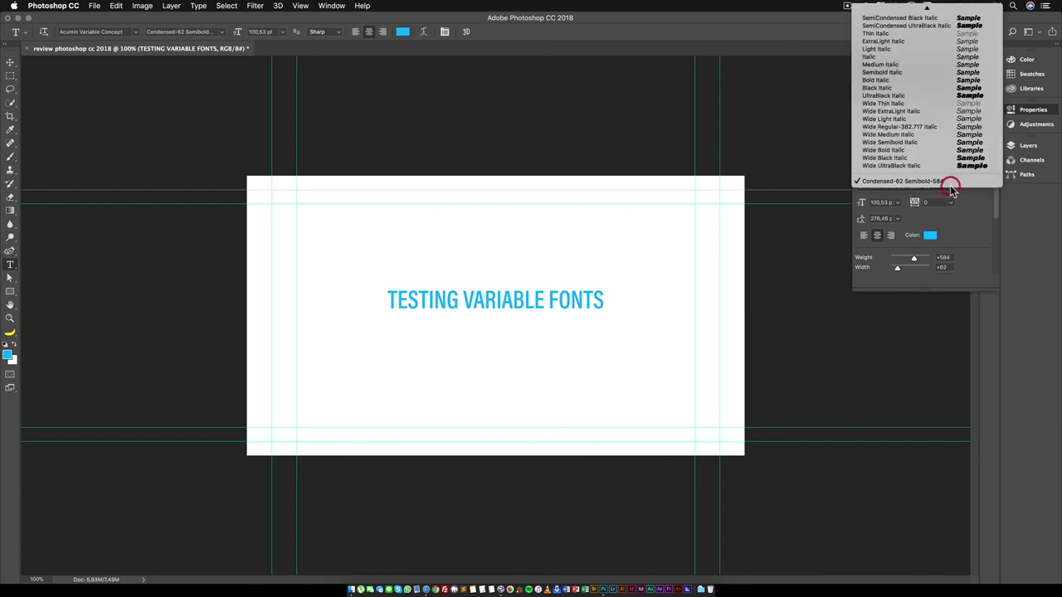
scroll(941, 178, up, 3)
scroll(937, 172, up, 3)
scroll(933, 162, up, 2)
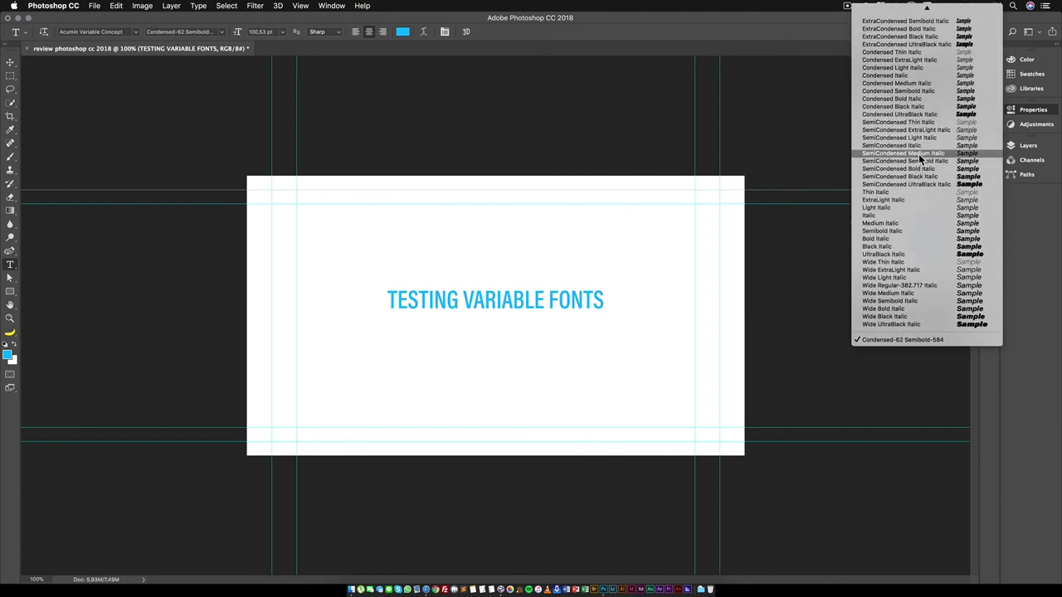
scroll(919, 154, up, 3)
scroll(918, 156, up, 2)
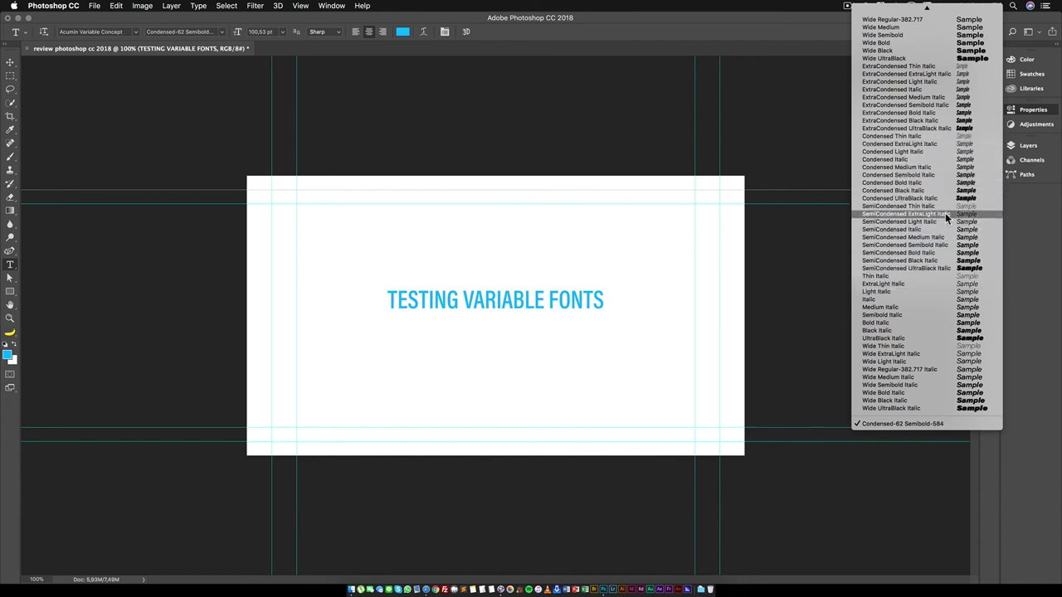
scroll(948, 254, up, 1)
scroll(954, 210, up, 10)
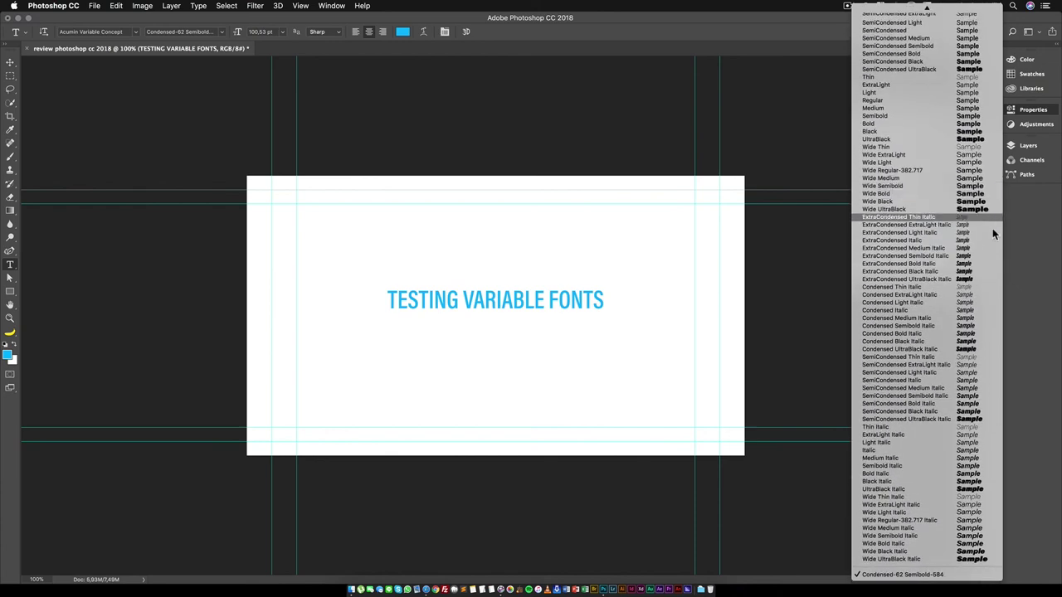
click(1027, 256)
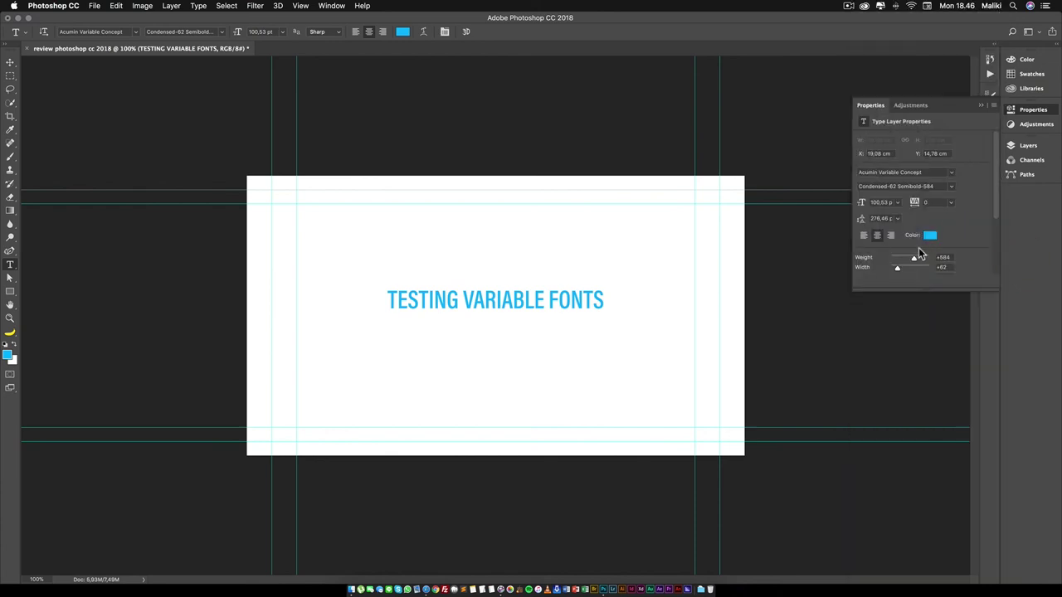
Make the heading ExtraCondensed Thin (Weight 100, Width 50) and scale it to about 232%
mouse_move(911, 262)
mouse_down()
mouse_move(891, 267)
mouse_move(928, 259)
mouse_move(887, 263)
mouse_up()
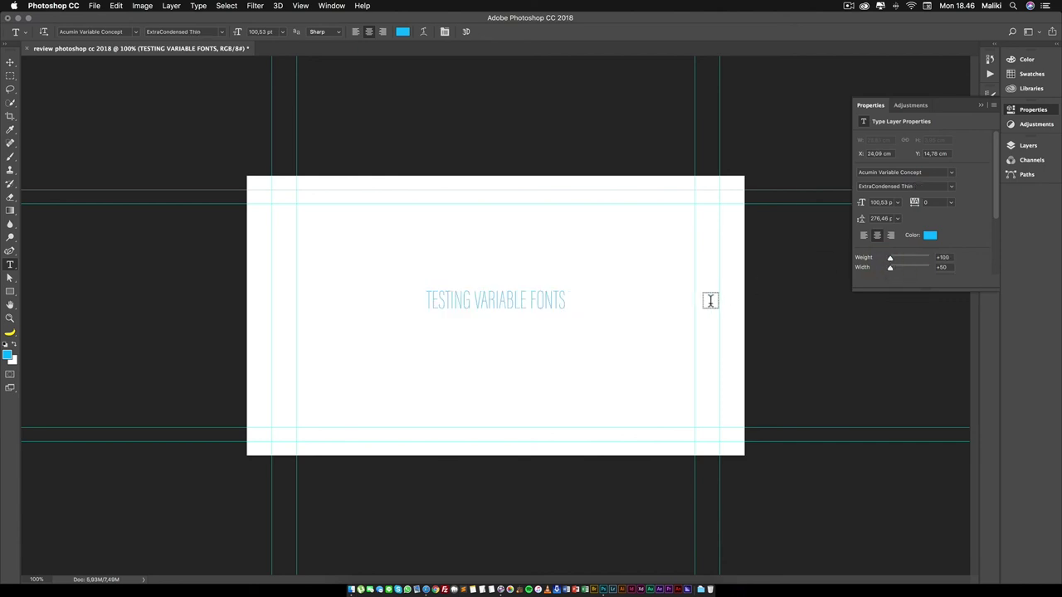
key(ctrl+t)
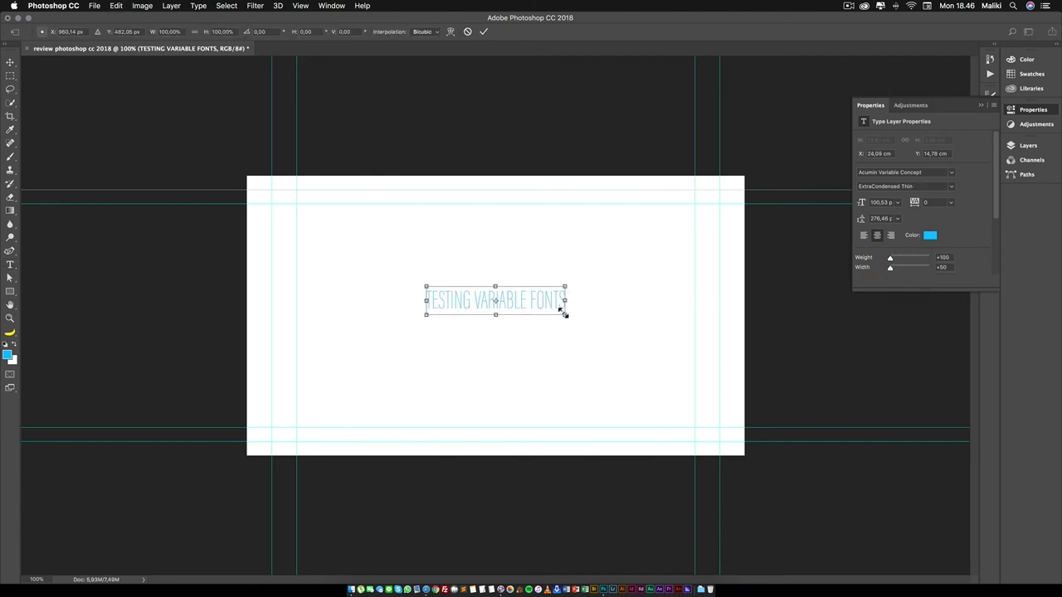
drag(565, 314, 656, 353)
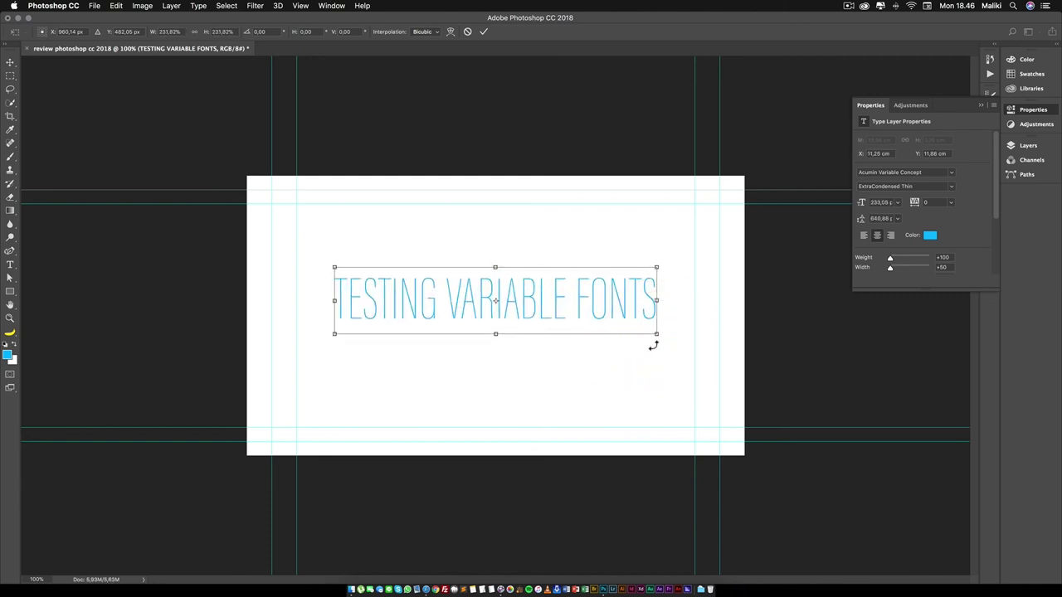
key(Return)
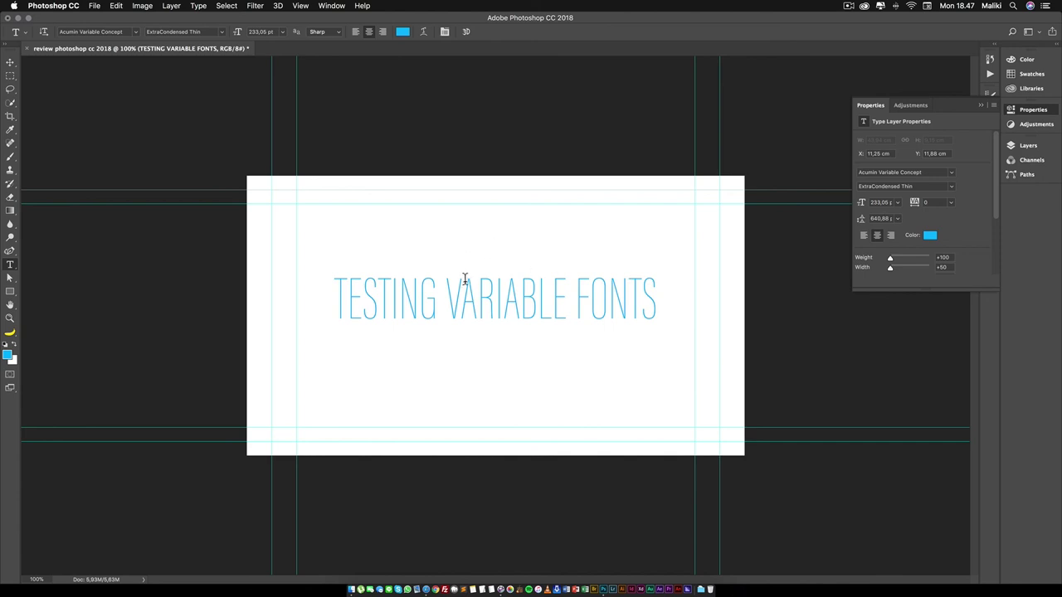
Move the enlarged heading higher on the page to Y 7.72 cm
click(117, 6)
mouse_move(139, 108)
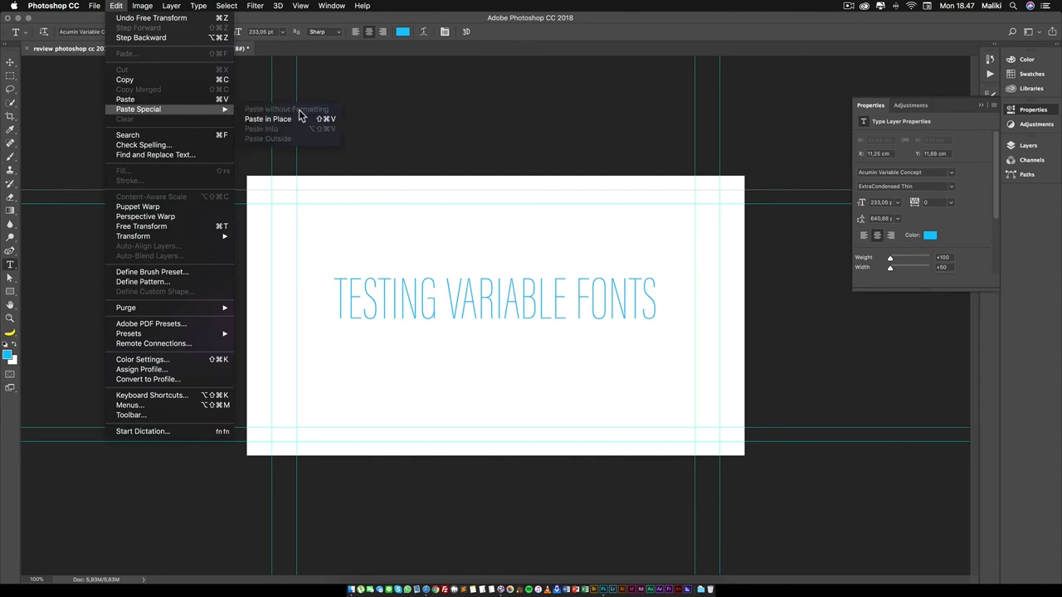
click(561, 16)
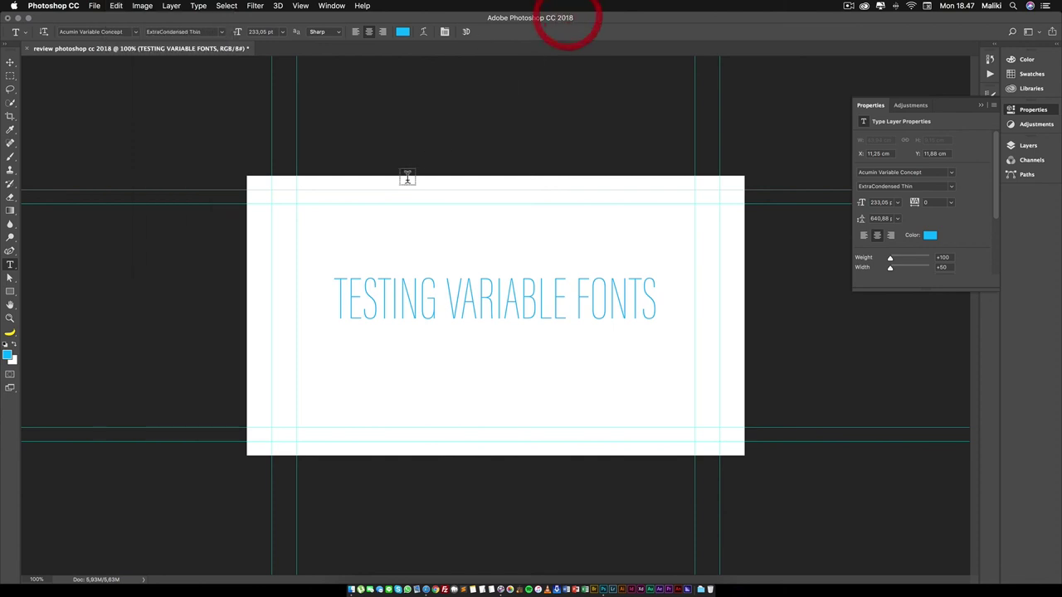
click(8, 60)
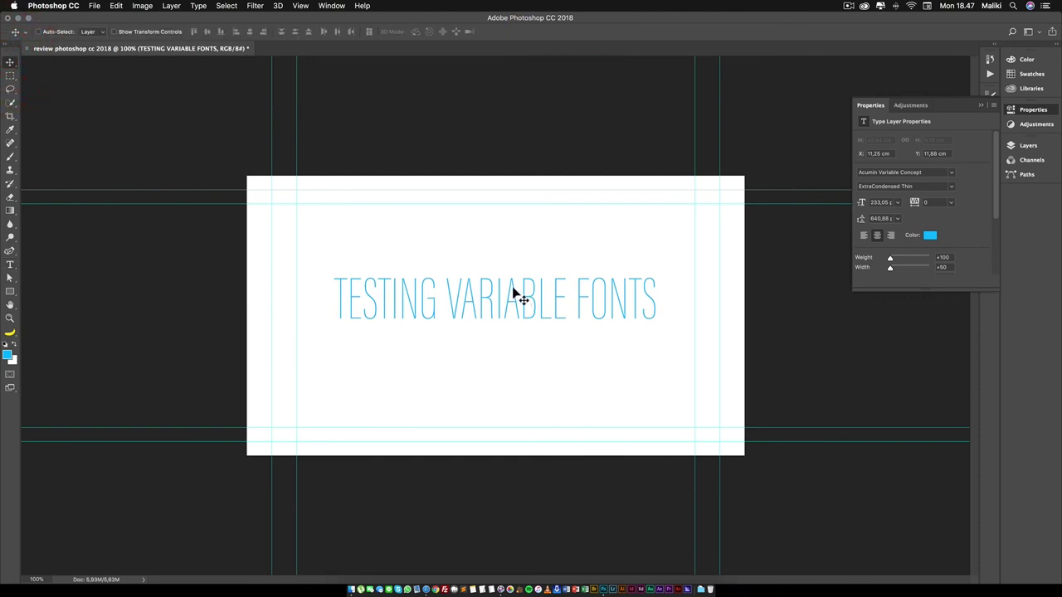
drag(523, 309, 521, 278)
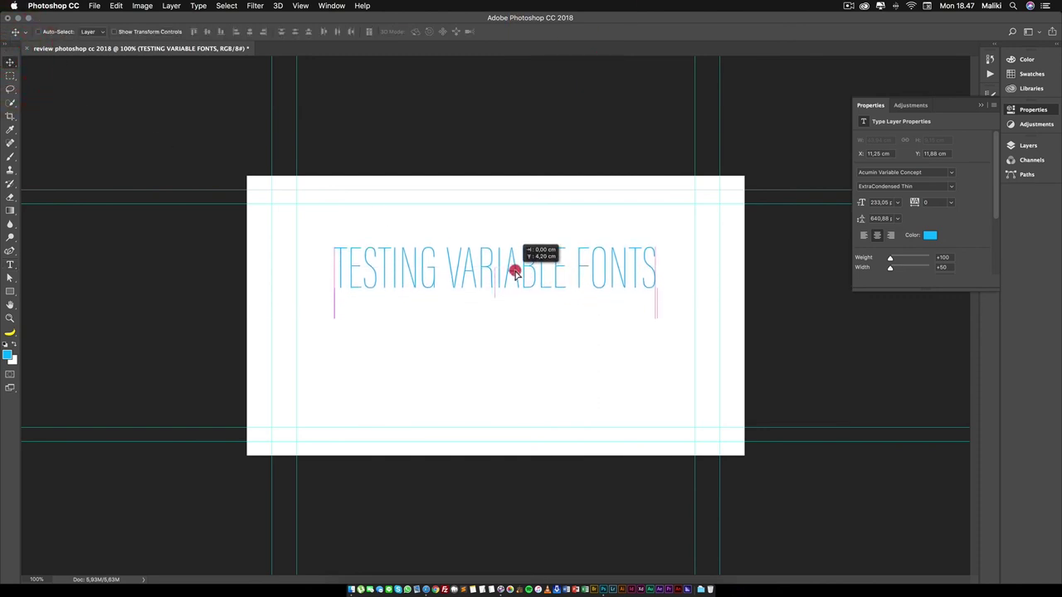
Duplicate the TESTING VARIABLE FONTS layer and place the copy below the original heading
click(1022, 145)
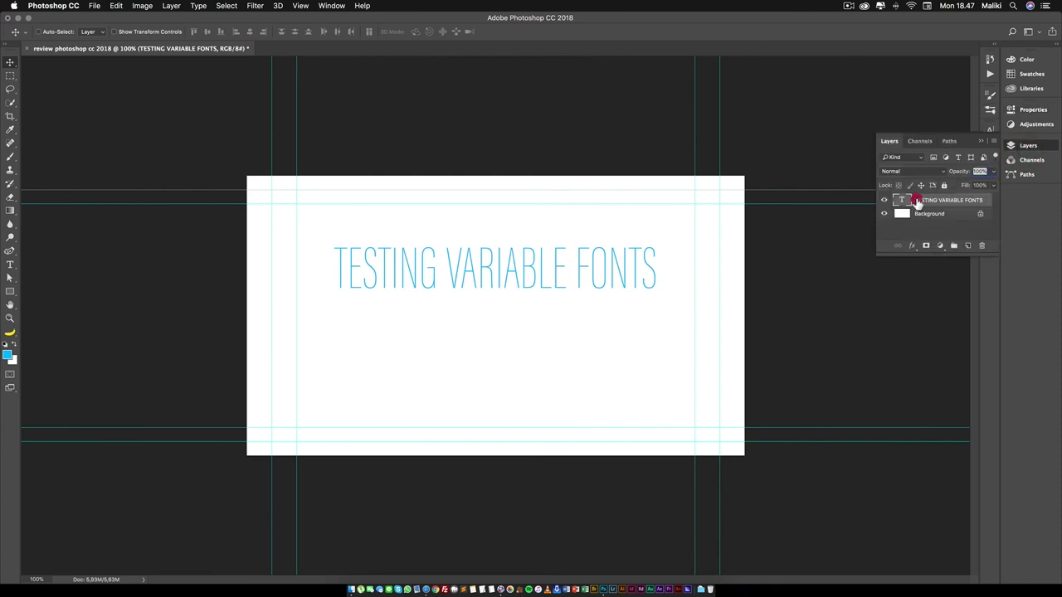
drag(914, 202, 968, 246)
drag(503, 264, 504, 317)
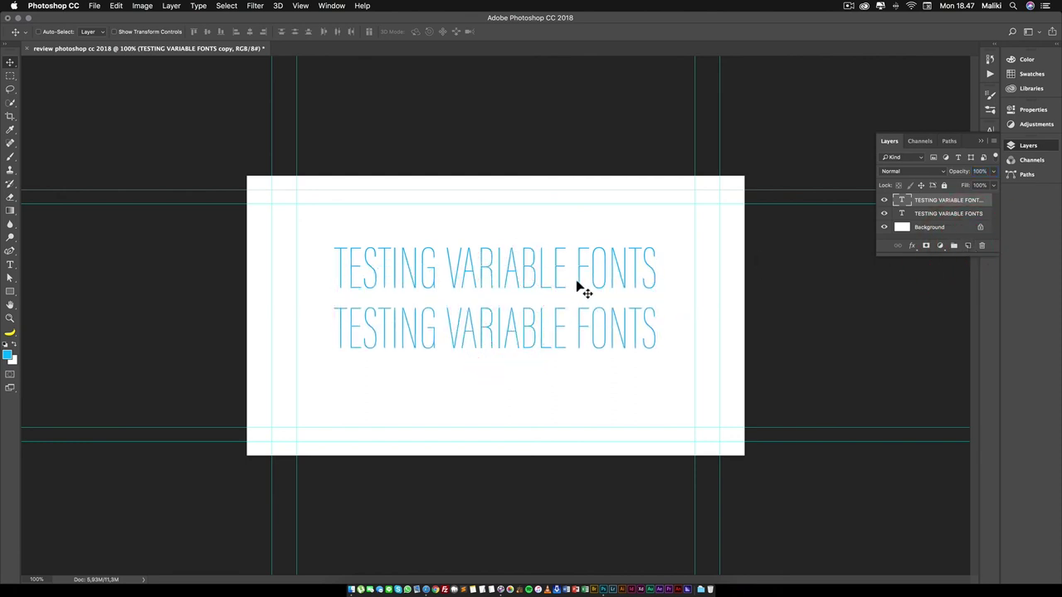
key(Delete)
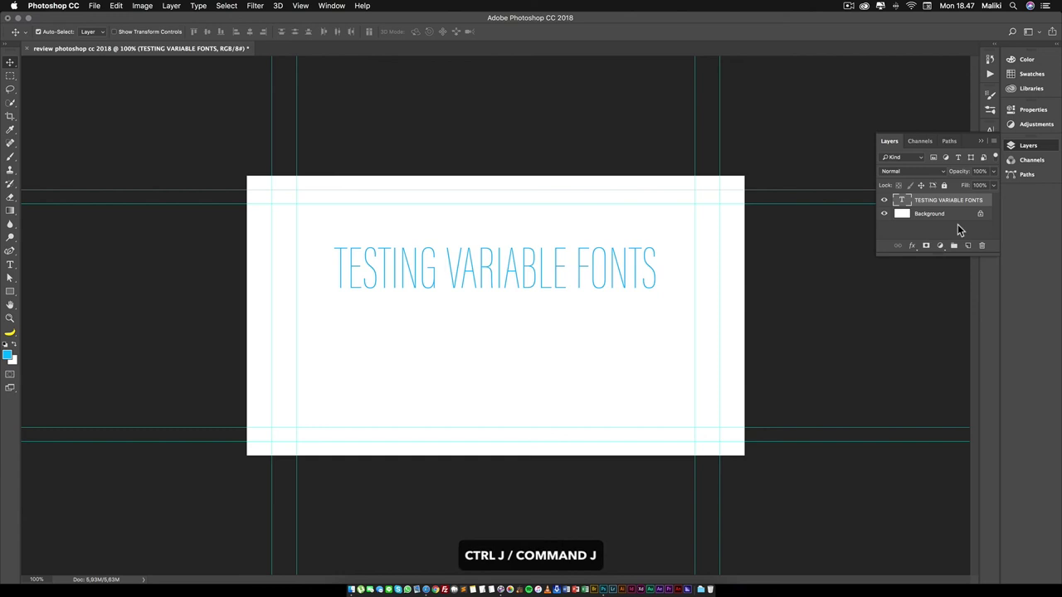
key(super+j)
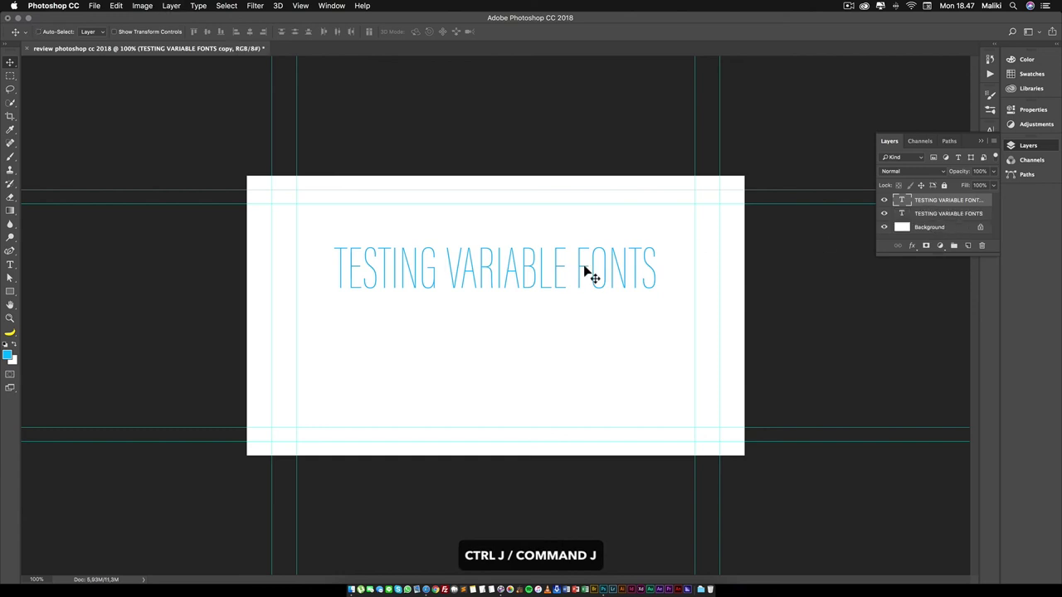
drag(561, 277, 552, 335)
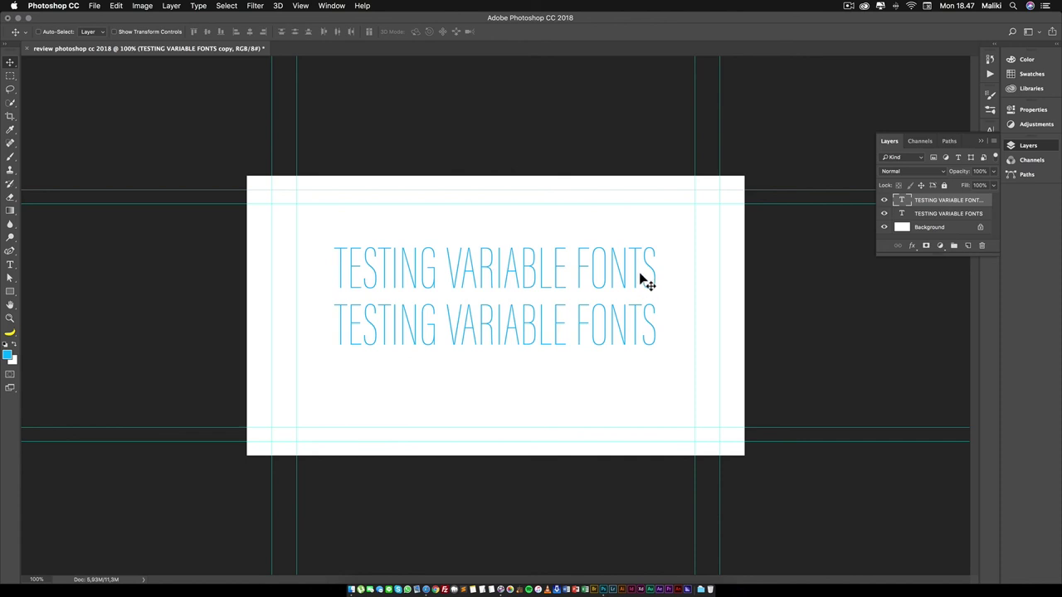
Select all the copy's text and browse the font family list
key(t)
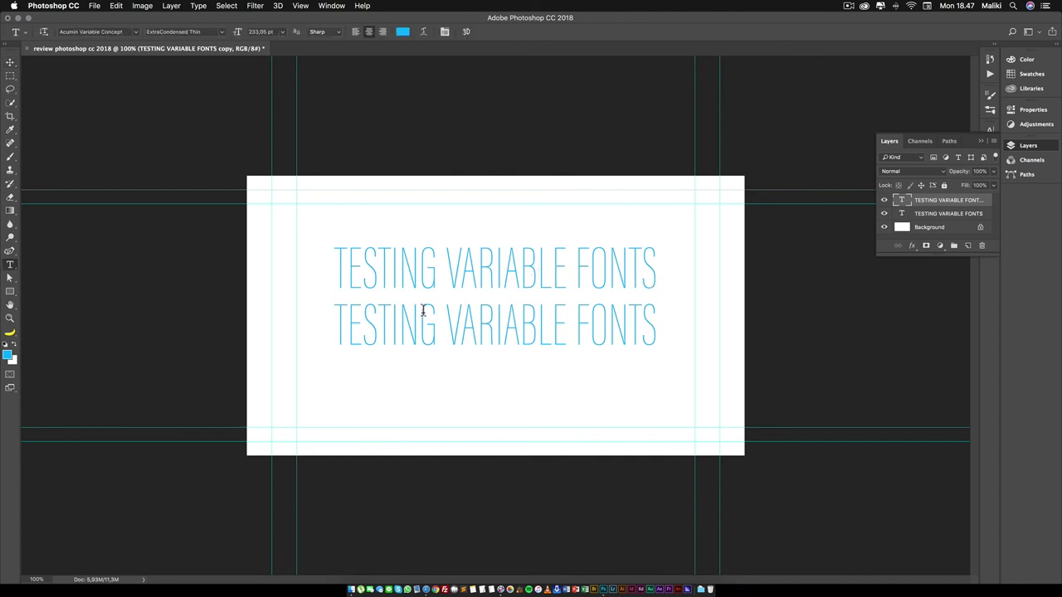
triple_click(395, 330)
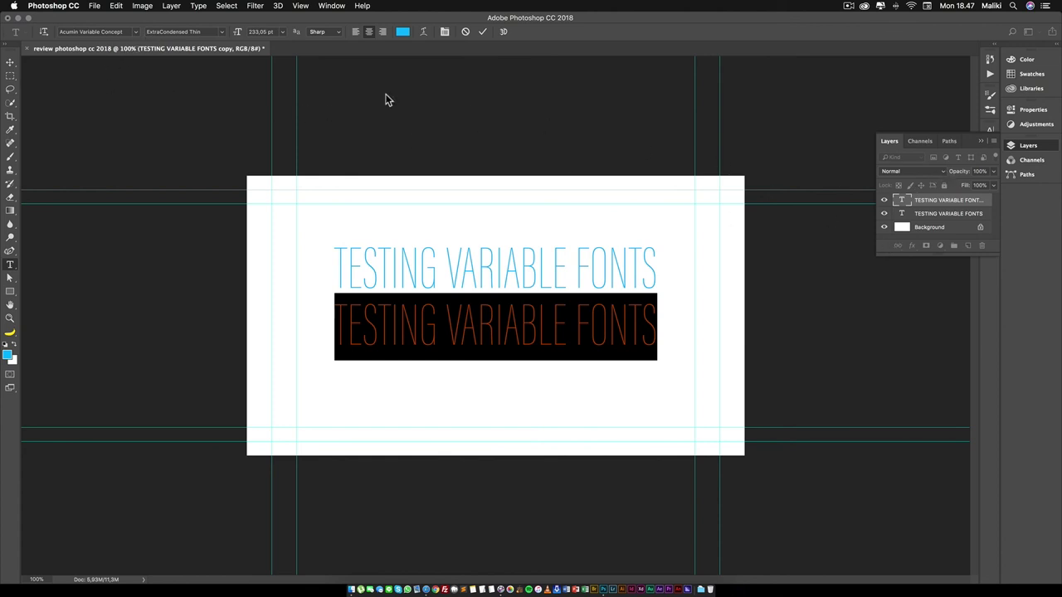
click(135, 32)
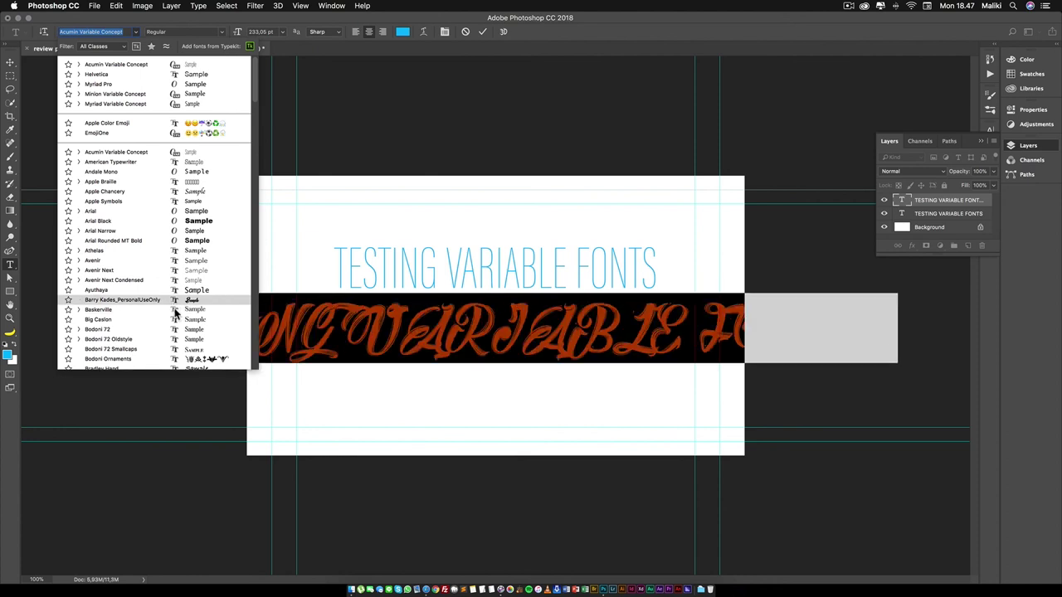
scroll(176, 319, down, 5)
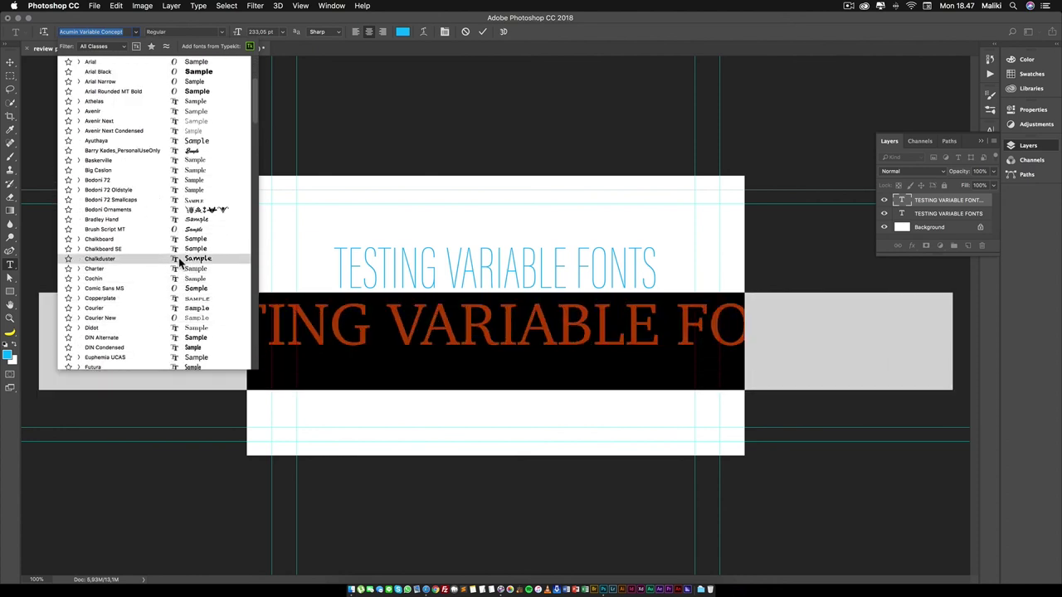
Apply Chalkduster Regular to the copied line and scale it down to about 97.17 pt
click(179, 260)
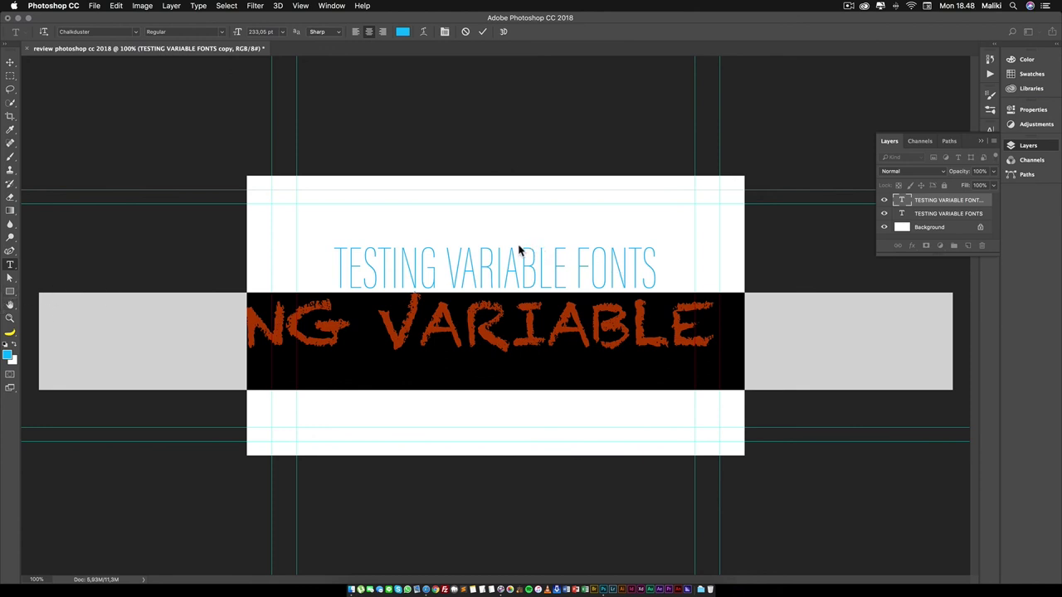
key(super)
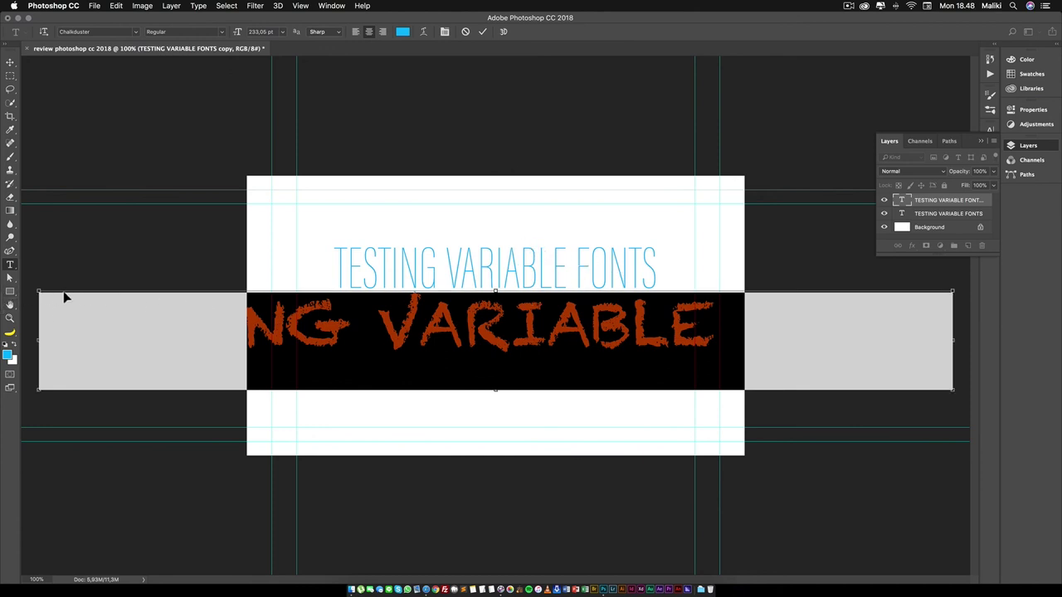
drag(39, 289, 257, 353)
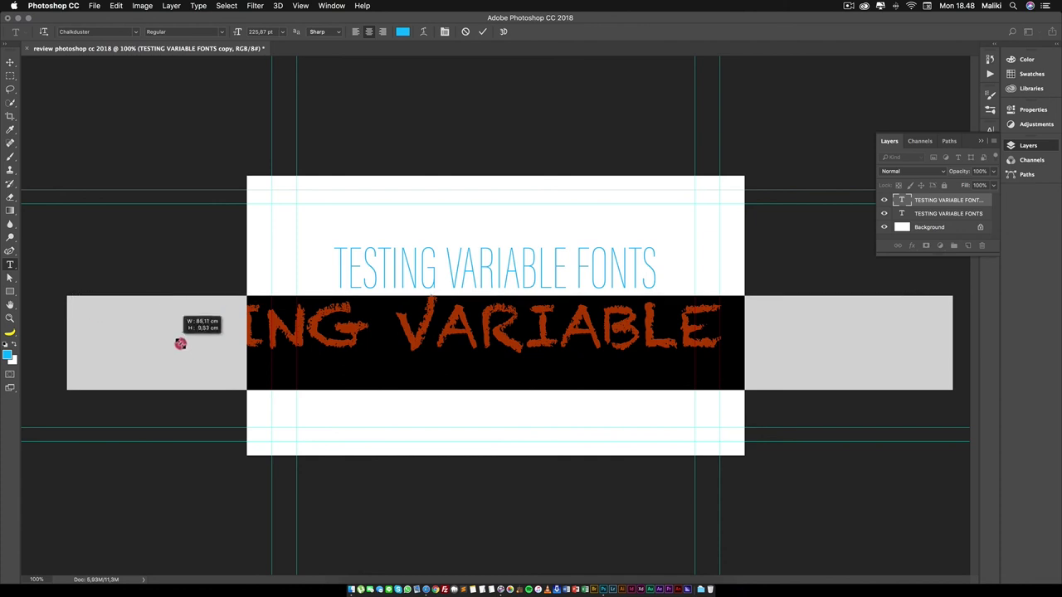
drag(257, 352, 305, 321)
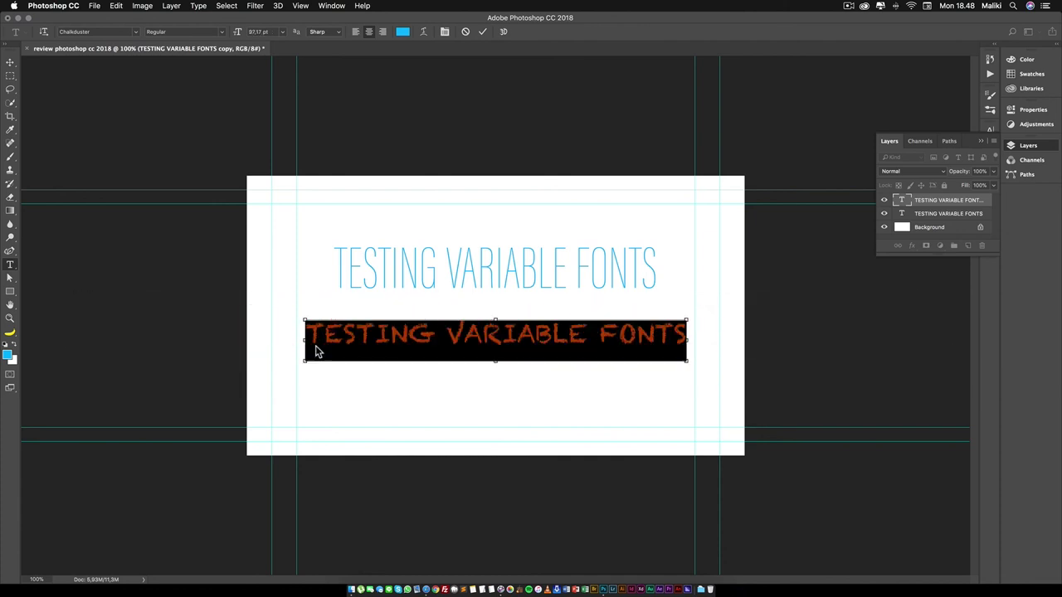
key(BackSpace)
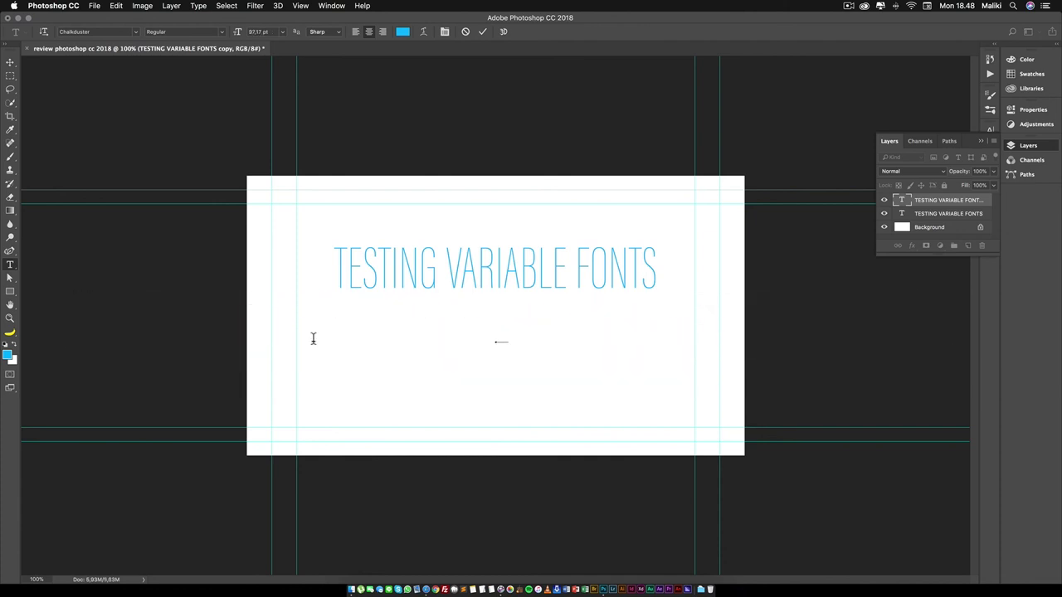
key(super+z)
Commit the blue Chalkduster line, copy its words VARIABLE FONTS, and commit the edit
click(315, 349)
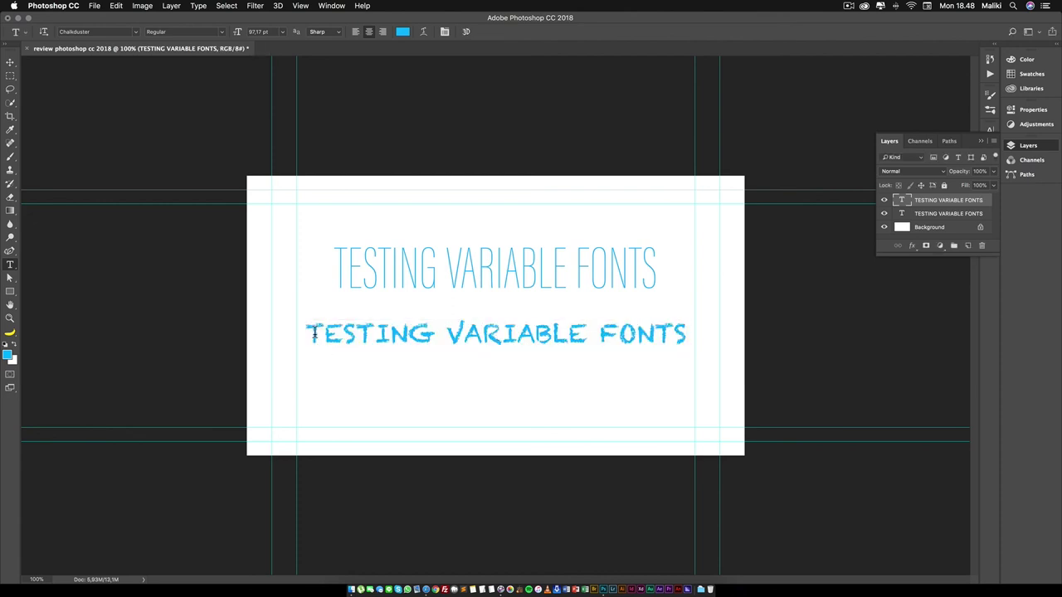
drag(446, 335, 688, 333)
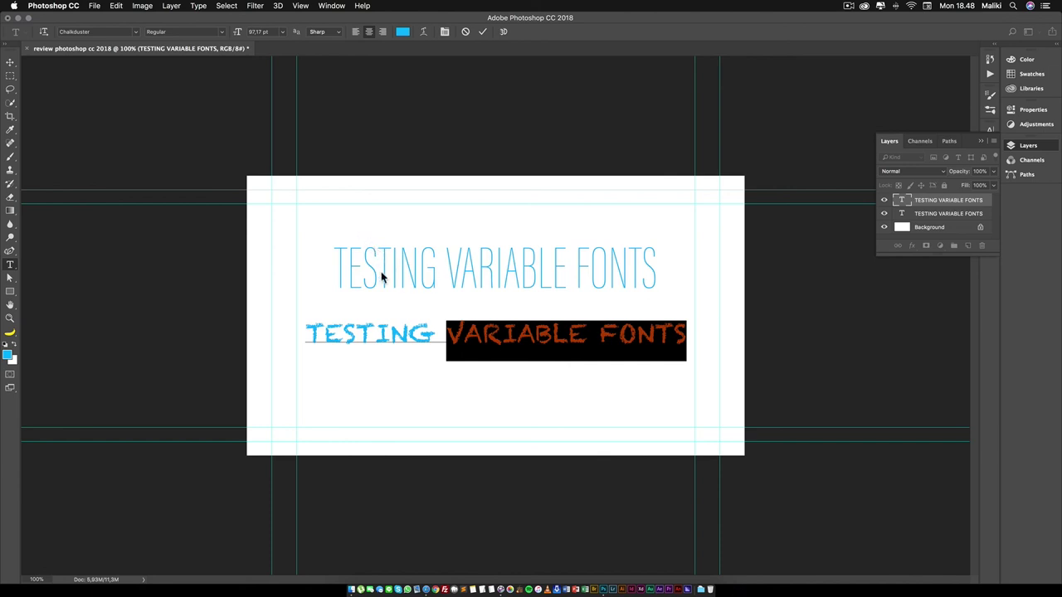
key(super)
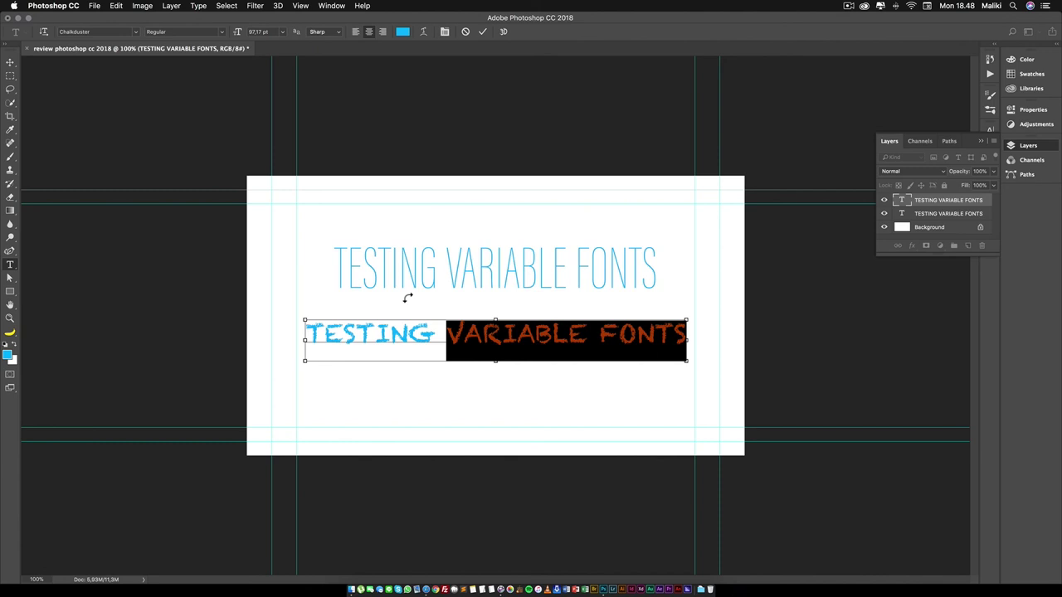
click(116, 5)
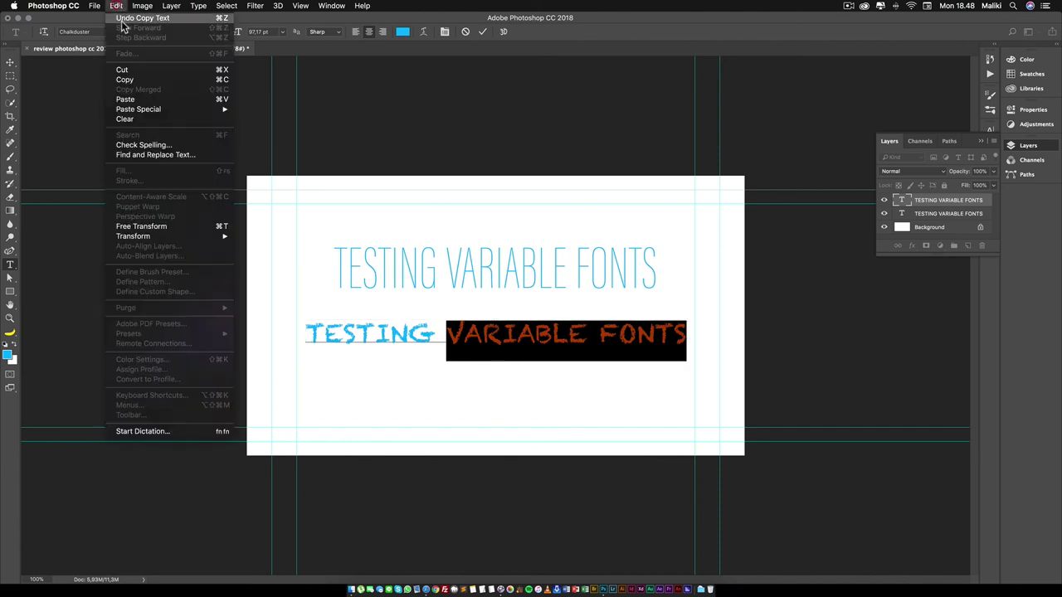
click(143, 79)
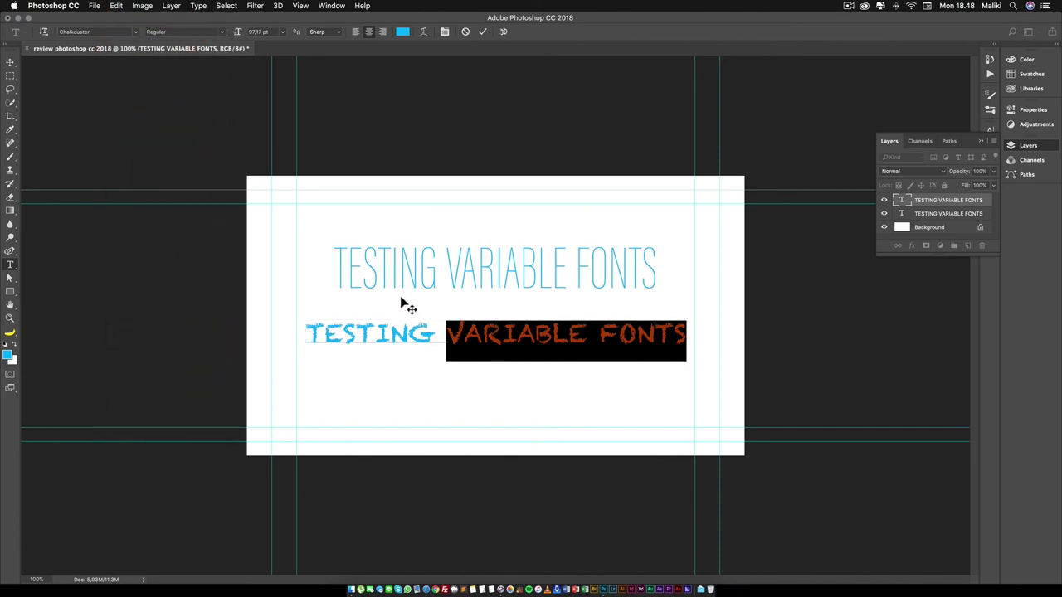
key(super+Return)
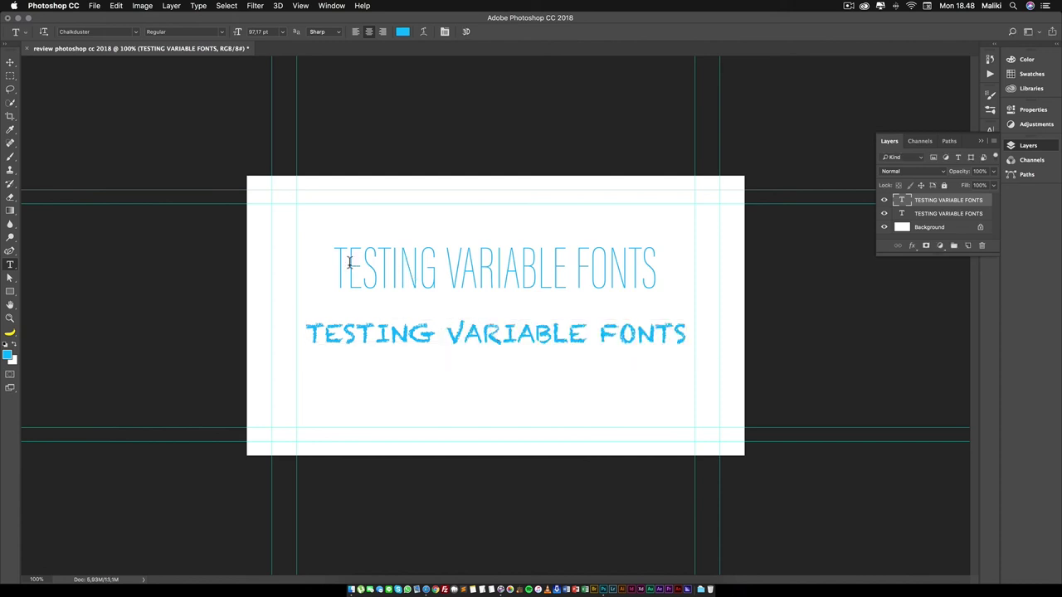
click(340, 263)
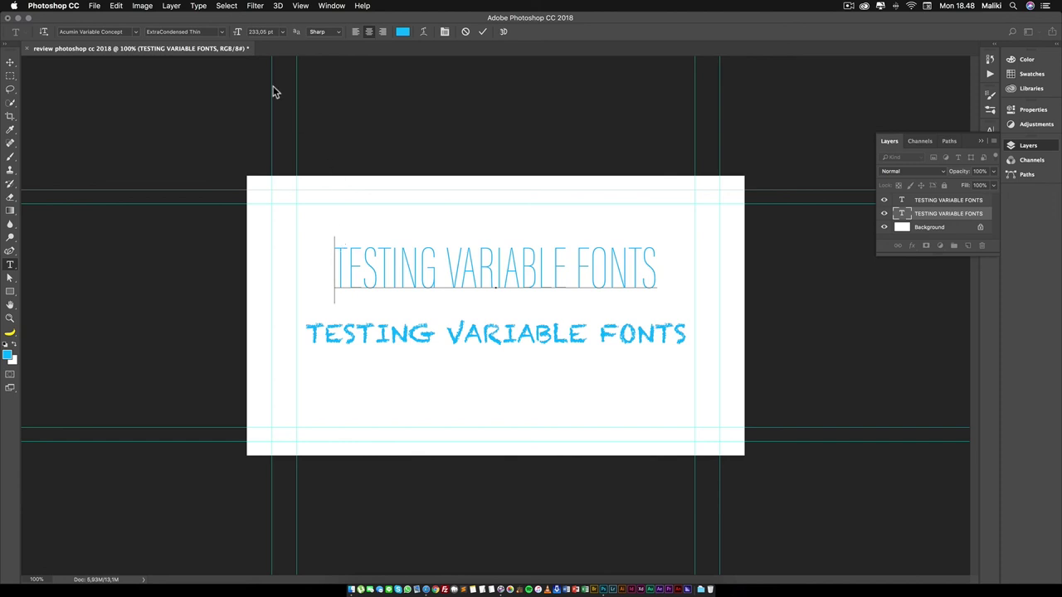
click(116, 6)
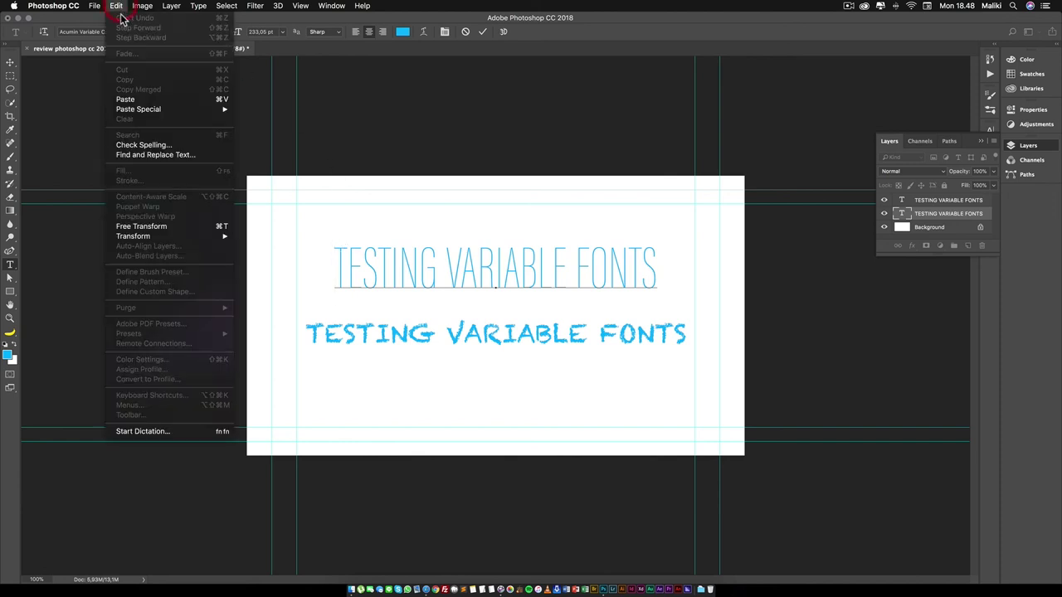
click(125, 99)
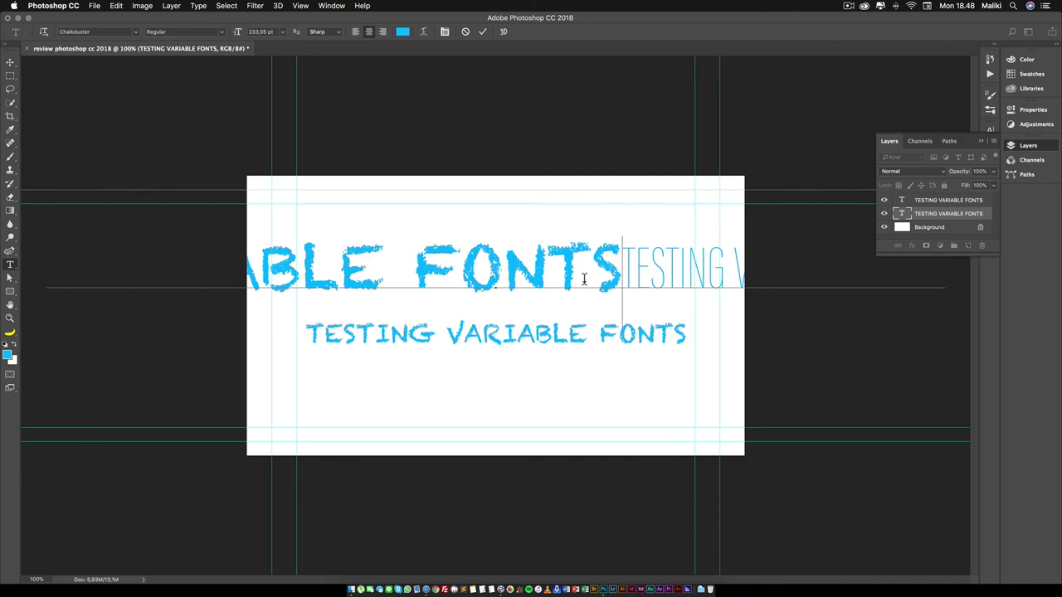
key(super)
click(464, 340)
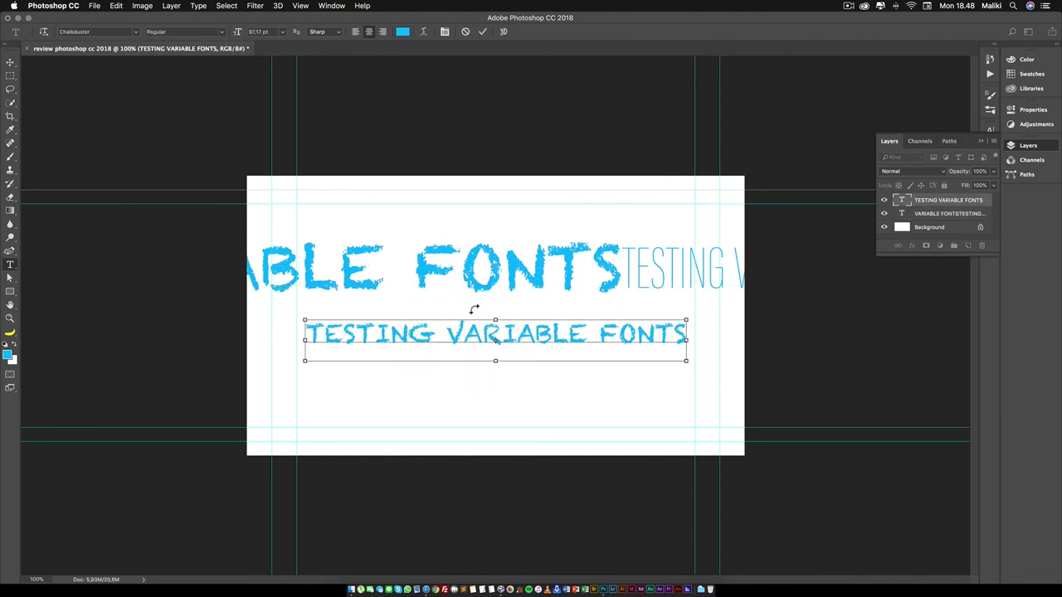
key(super+Return)
click(489, 280)
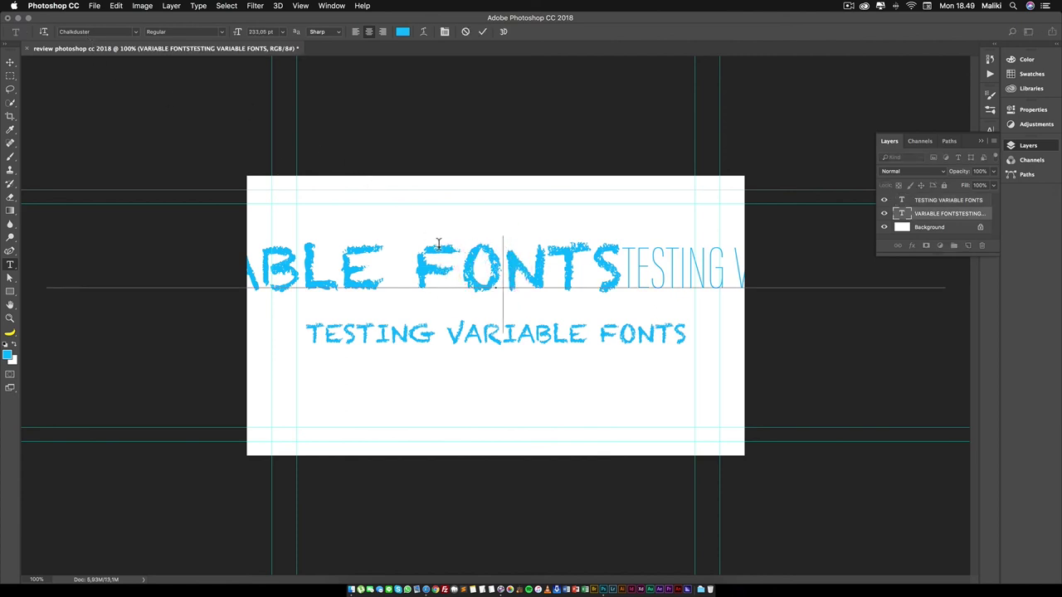
key(ctrl)
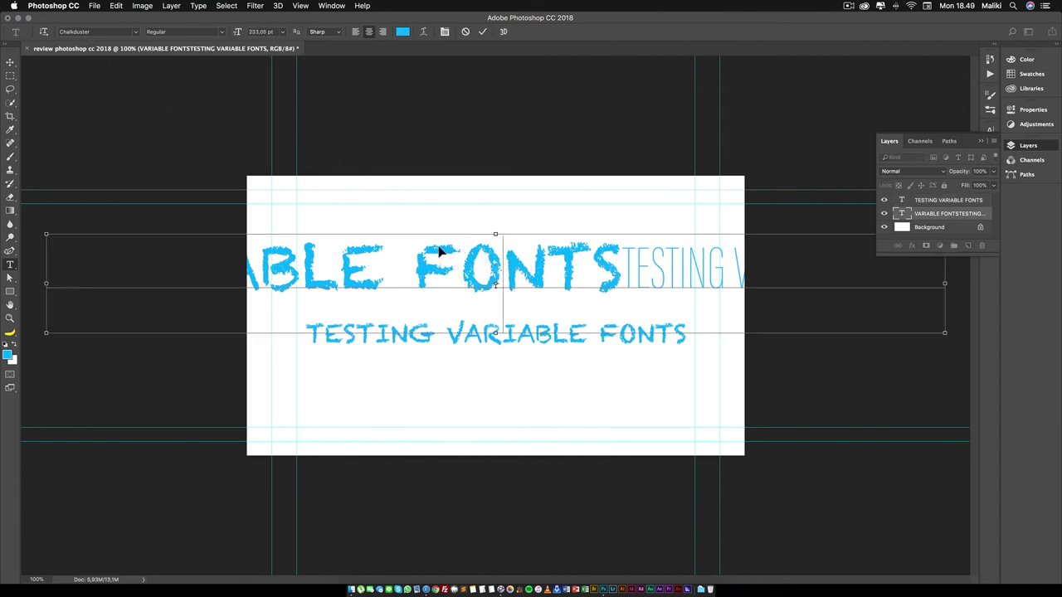
key(ctrl+Return)
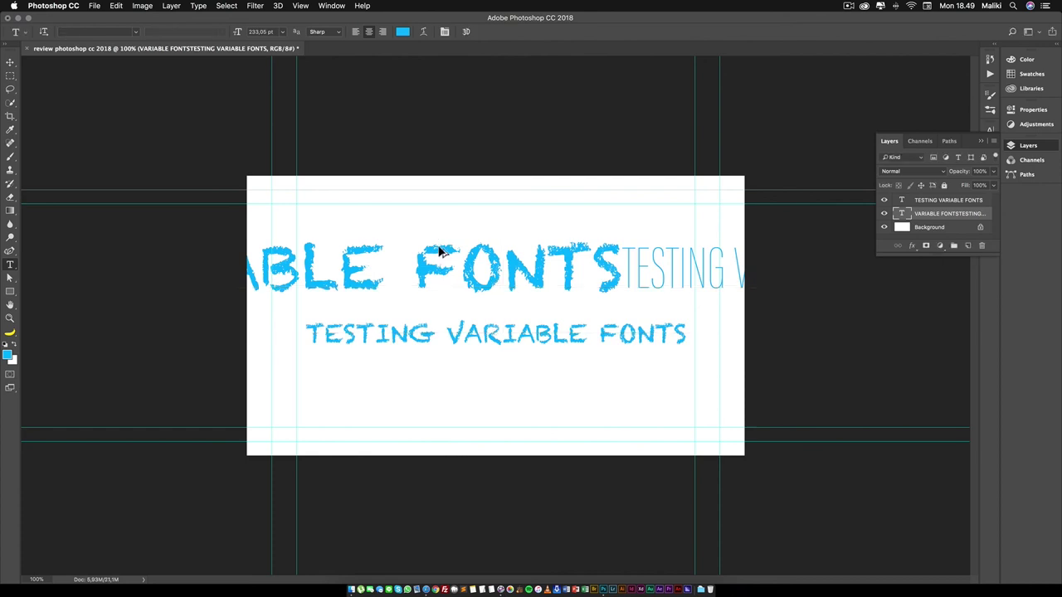
key(ctrl+z)
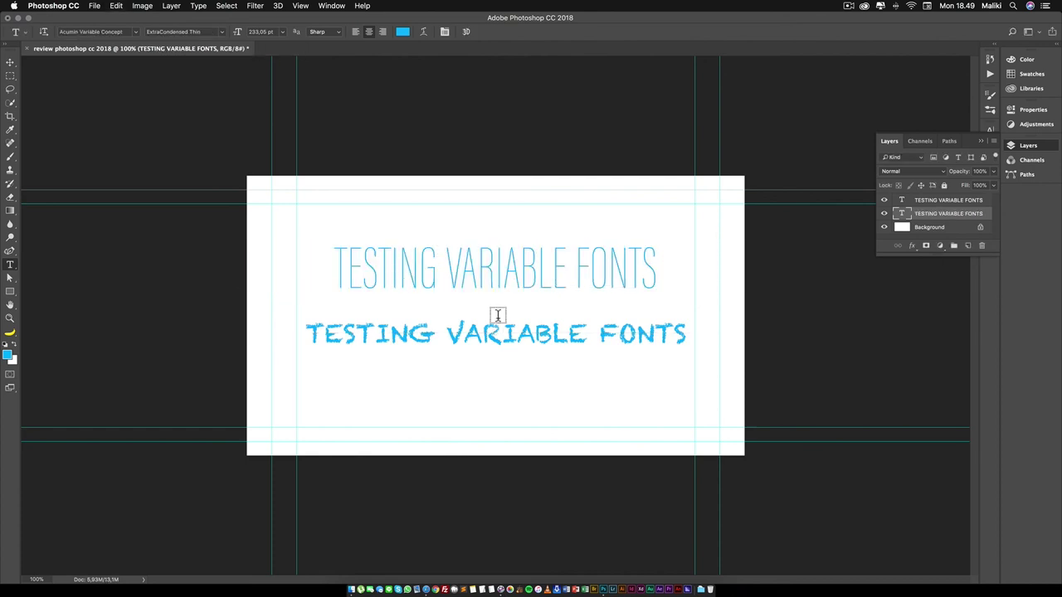
drag(447, 333, 700, 333)
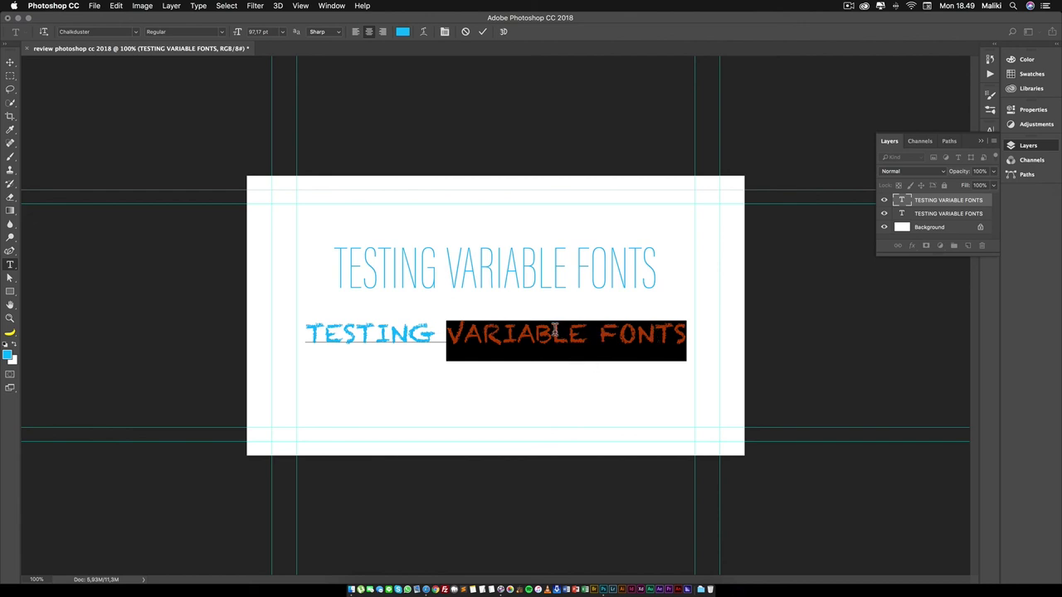
key(super)
key(super+Return)
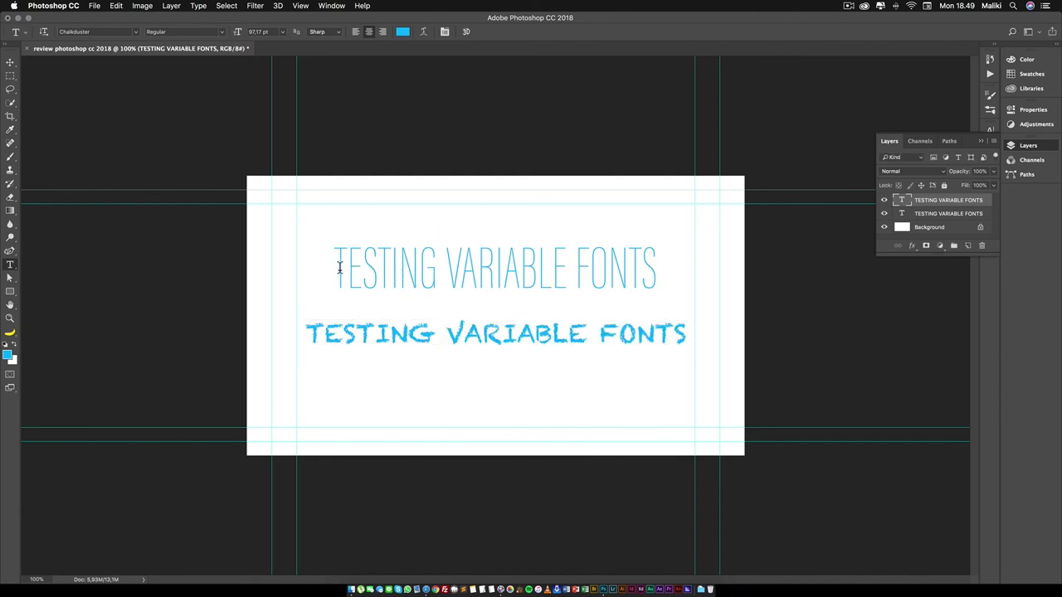
click(339, 267)
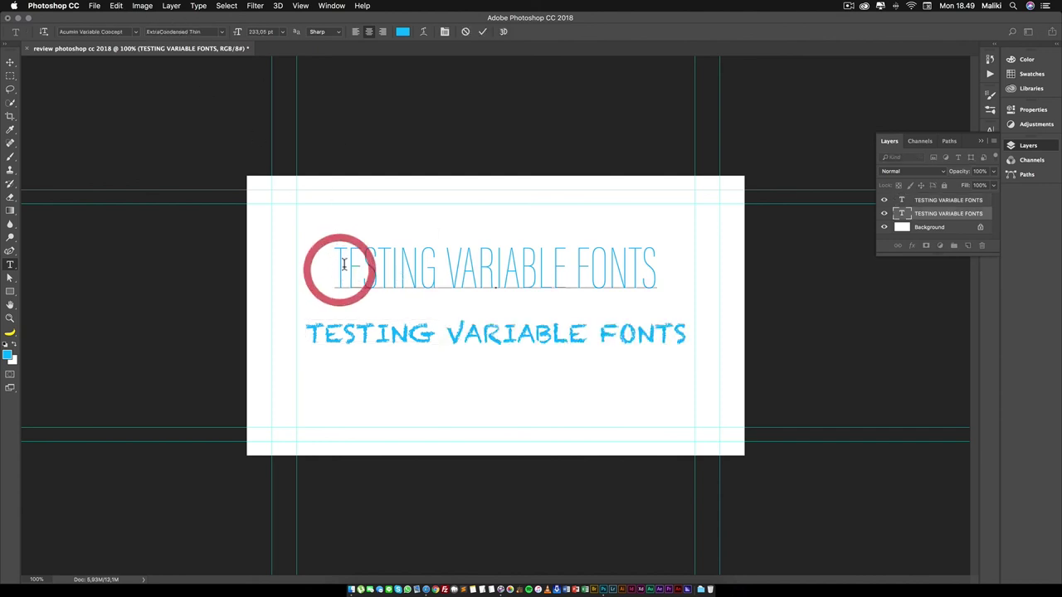
click(121, 6)
mouse_move(140, 109)
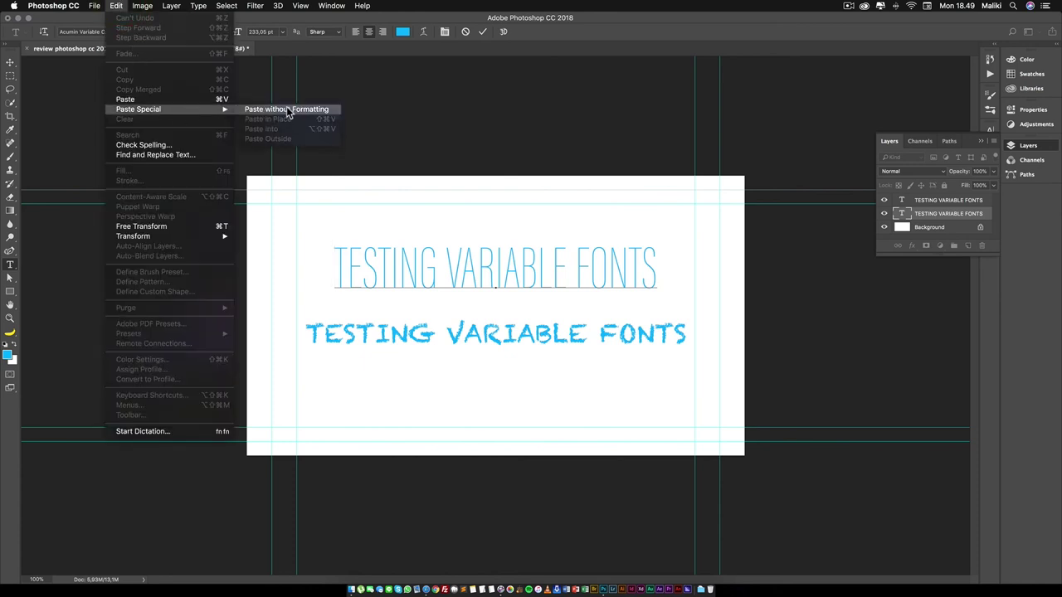
click(332, 268)
right_click(335, 270)
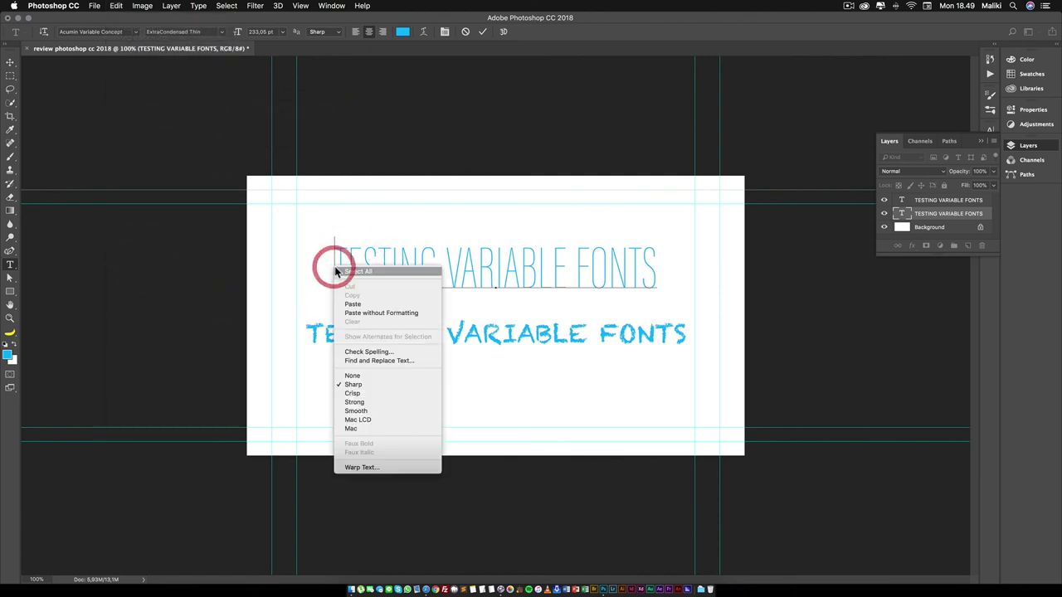
click(356, 314)
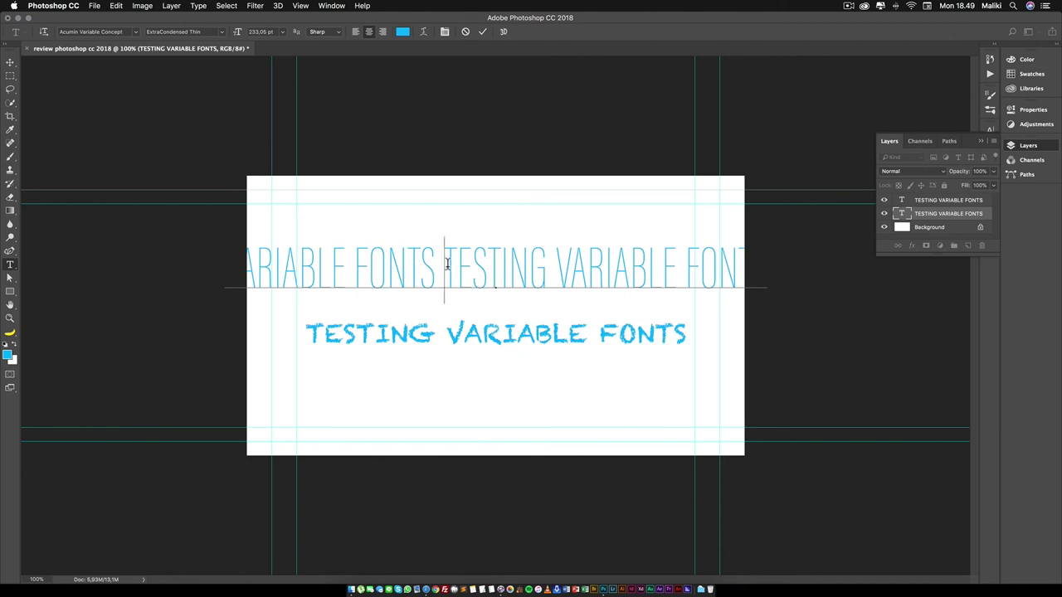
drag(446, 264, 89, 258)
key(BackSpace)
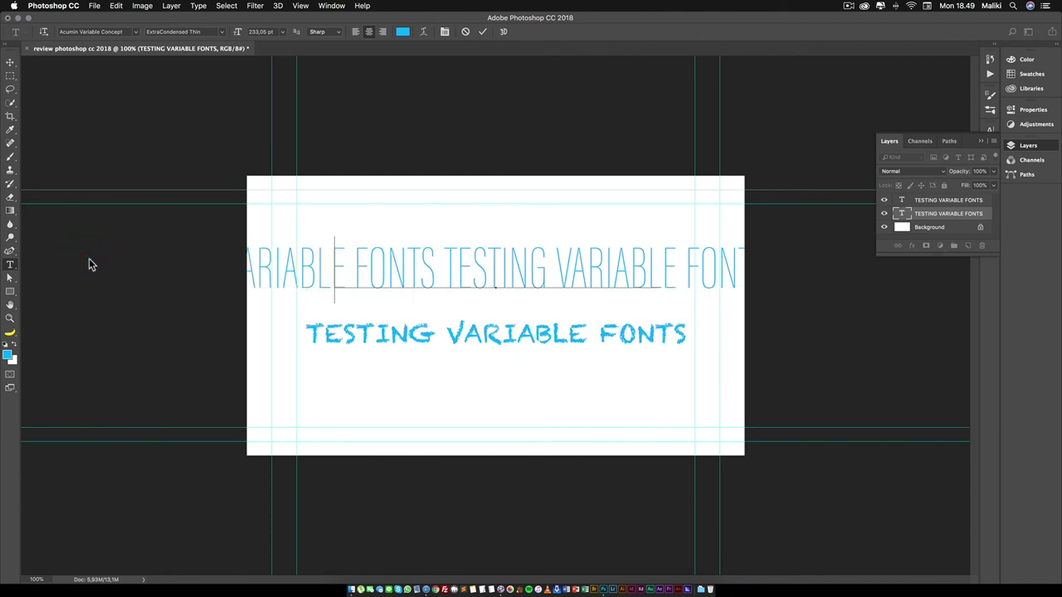
Select both TESTING VARIABLE FONTS text layers and drag them onto the trash icon
click(11, 64)
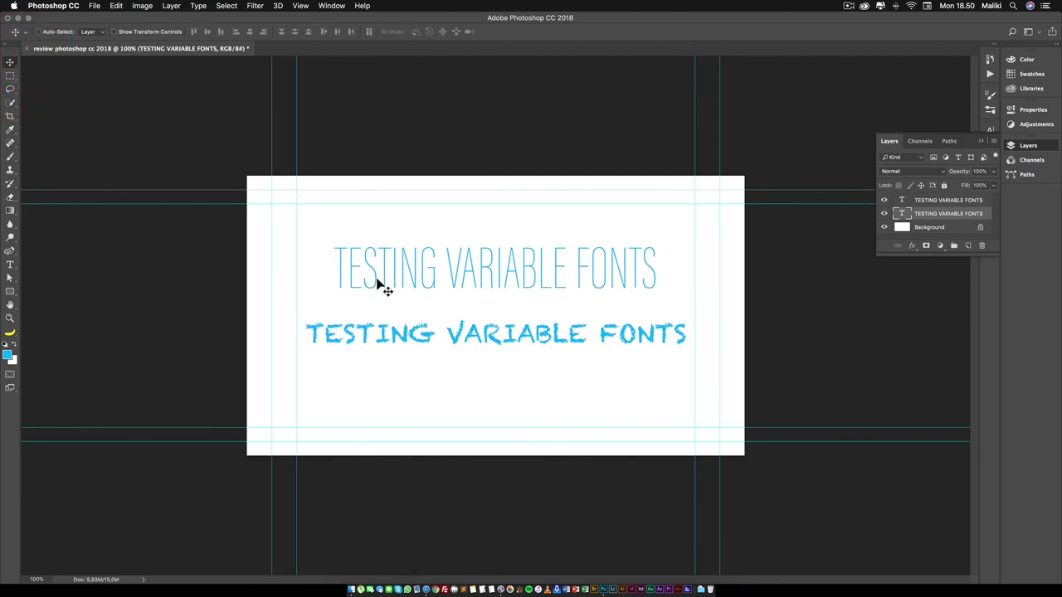
shift+click(938, 203)
drag(938, 208, 968, 228)
drag(984, 246, 981, 246)
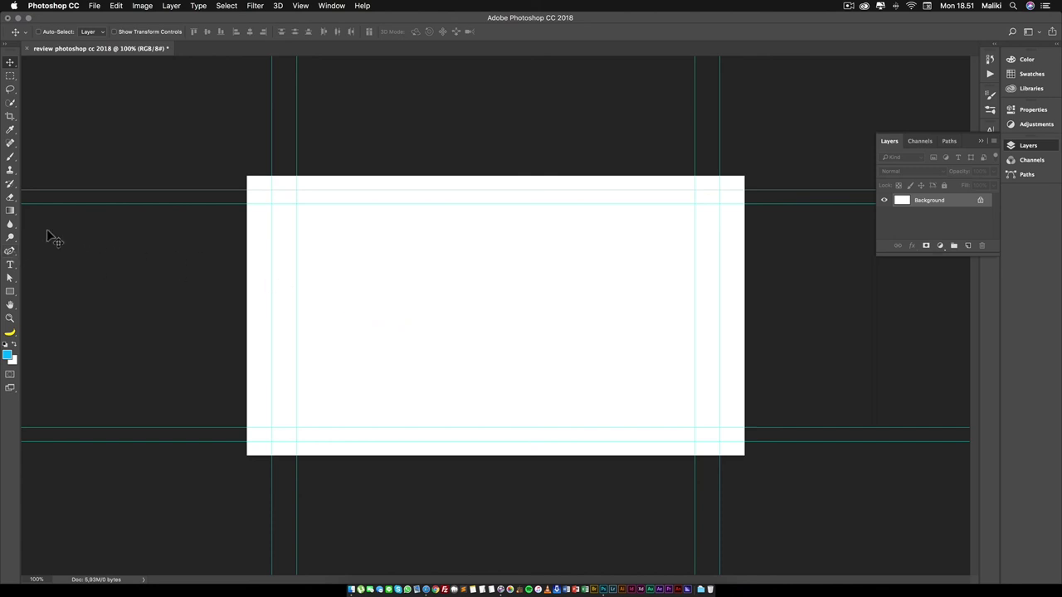
Switch from the standard Pen Tool to the Curvature Pen Tool
click(8, 253)
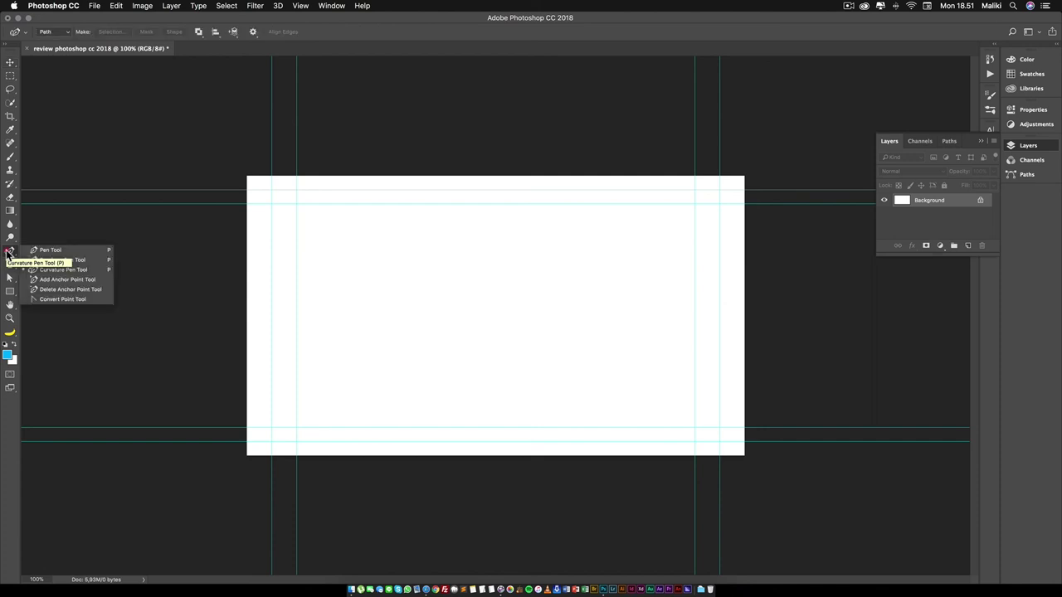
click(75, 250)
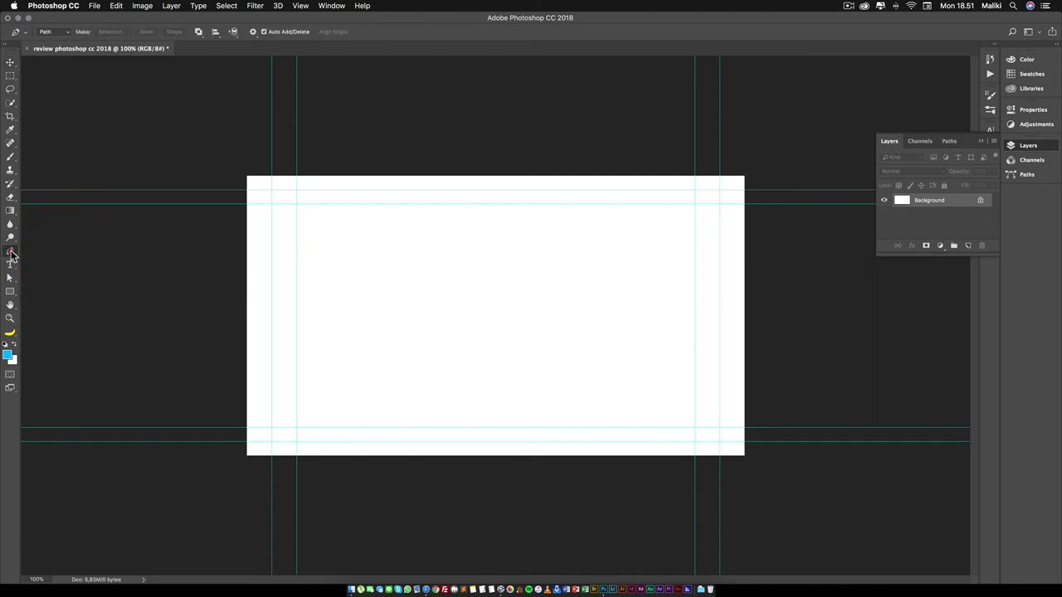
click(11, 253)
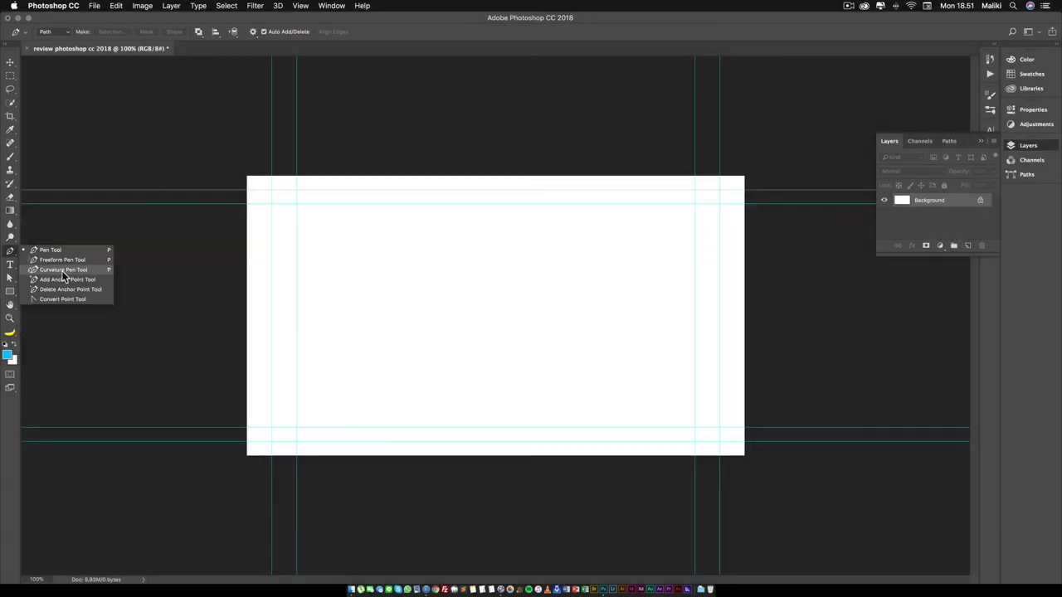
click(61, 270)
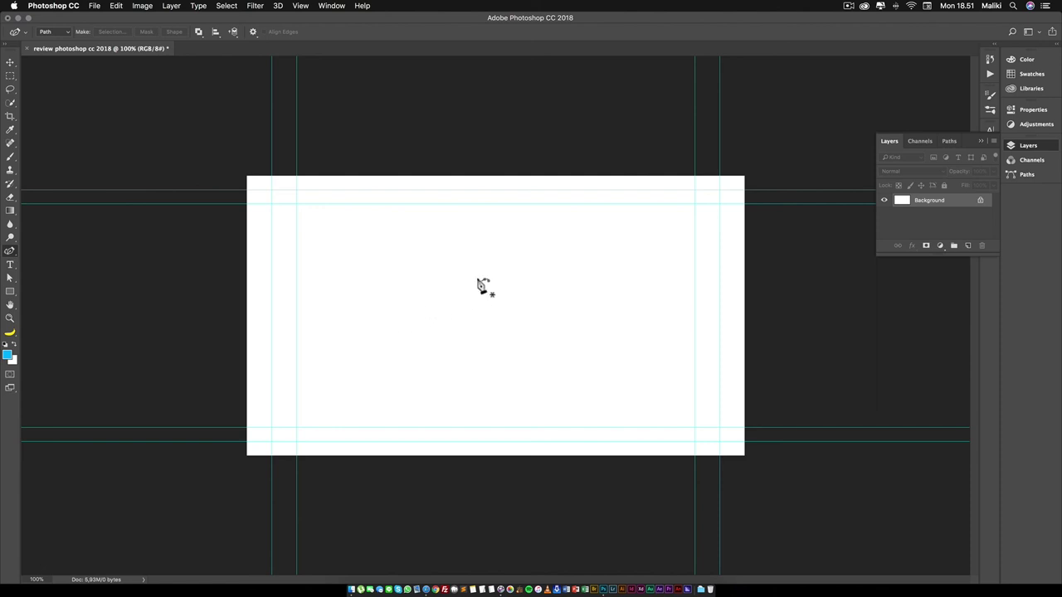
Place ten curvature anchors forming waves from the left edge toward the upper right
click(296, 325)
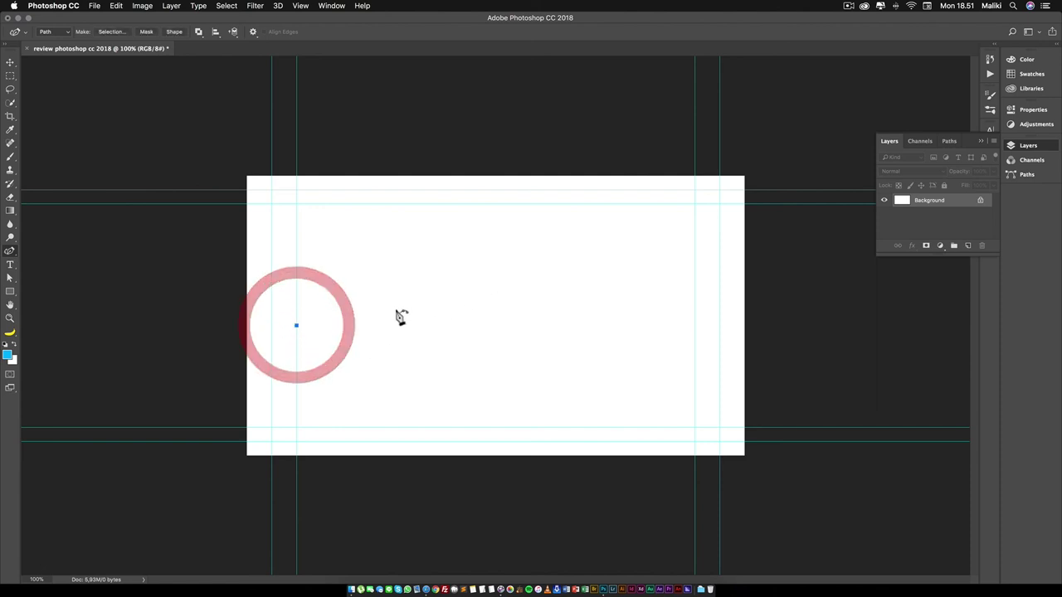
click(398, 240)
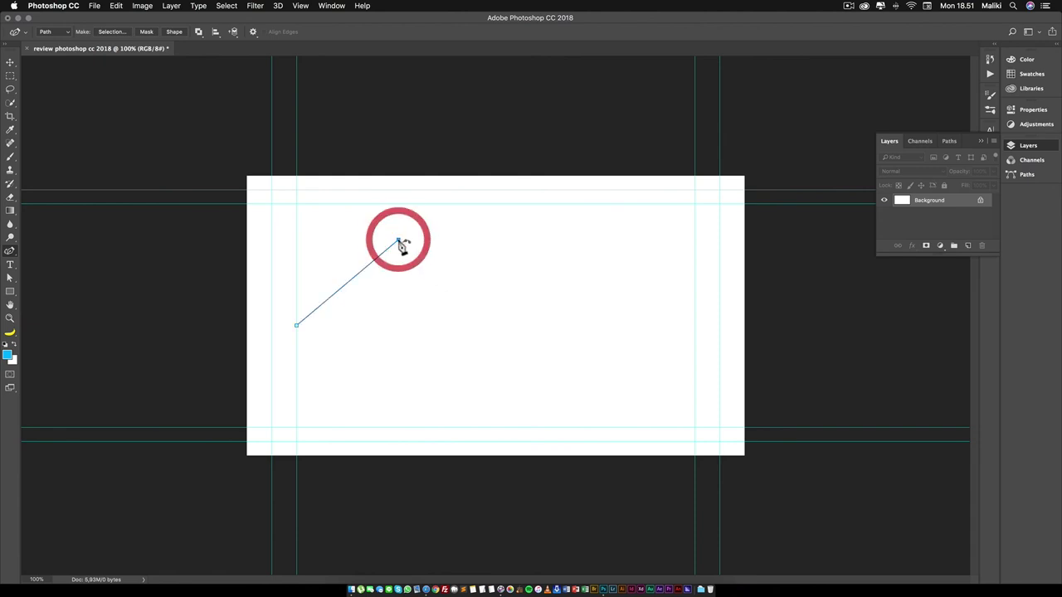
drag(407, 388, 409, 393)
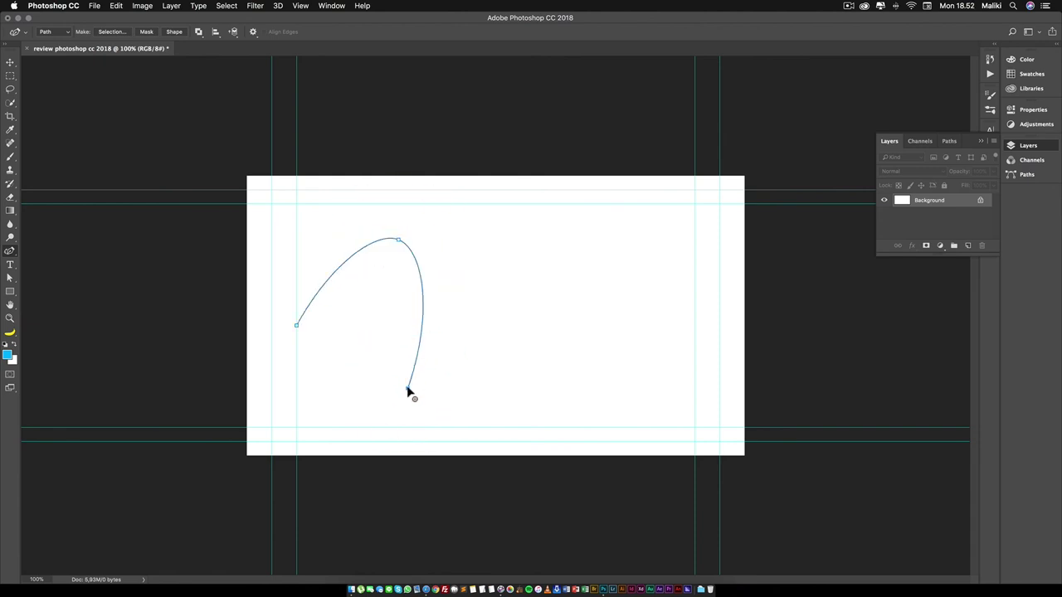
click(479, 335)
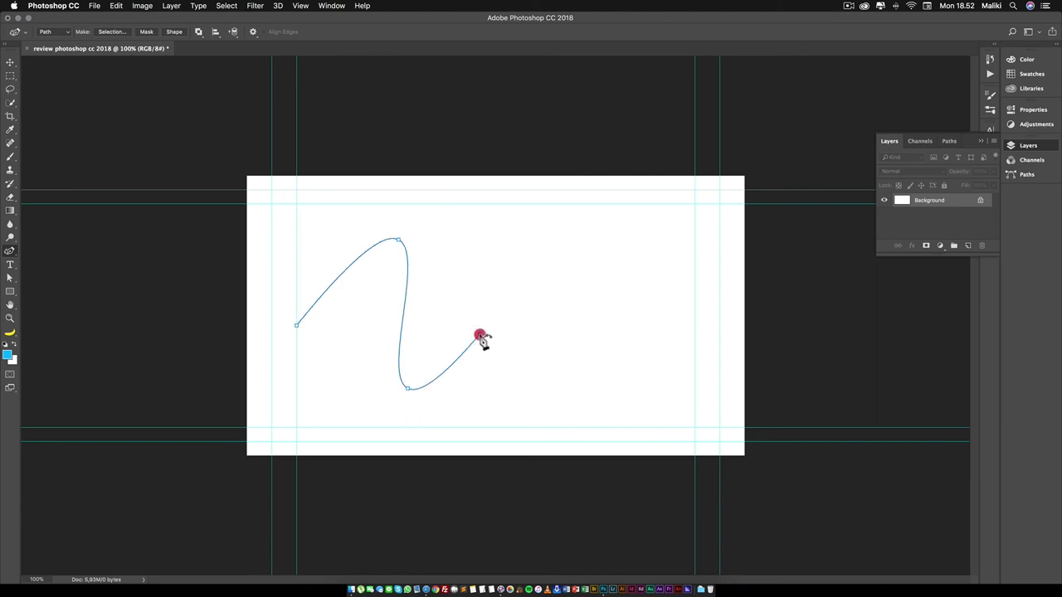
click(436, 259)
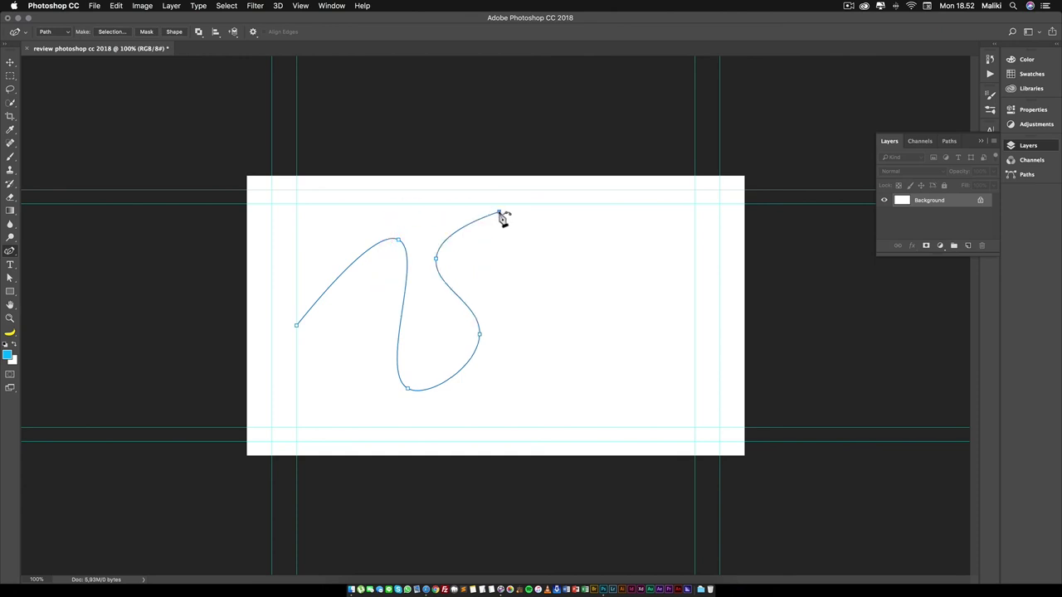
click(498, 213)
click(577, 281)
click(578, 370)
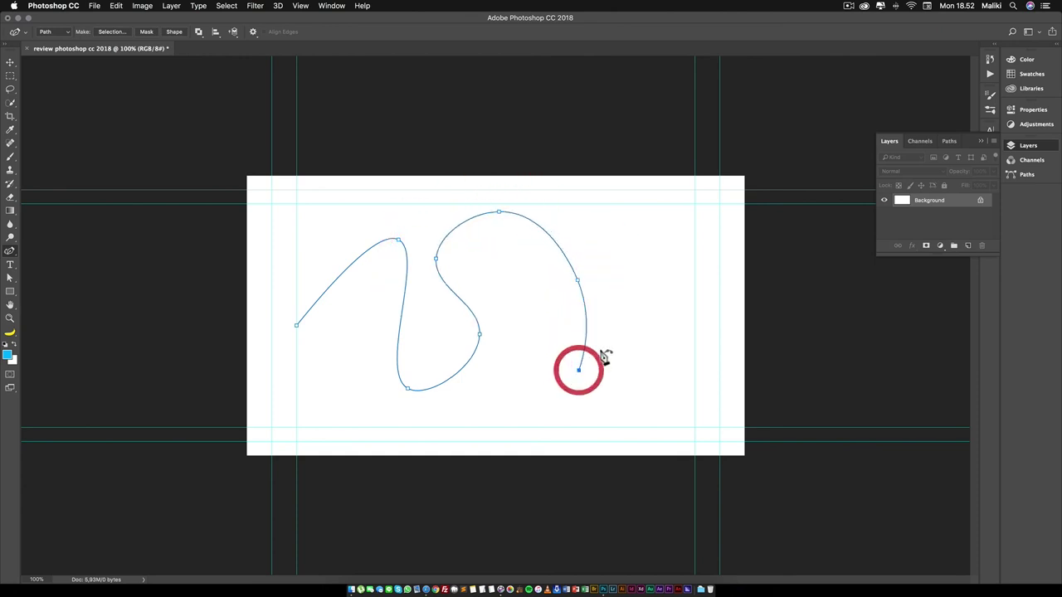
click(638, 281)
click(621, 235)
Add bottom anchors curving back left and close the path at its starting point
right_click(666, 264)
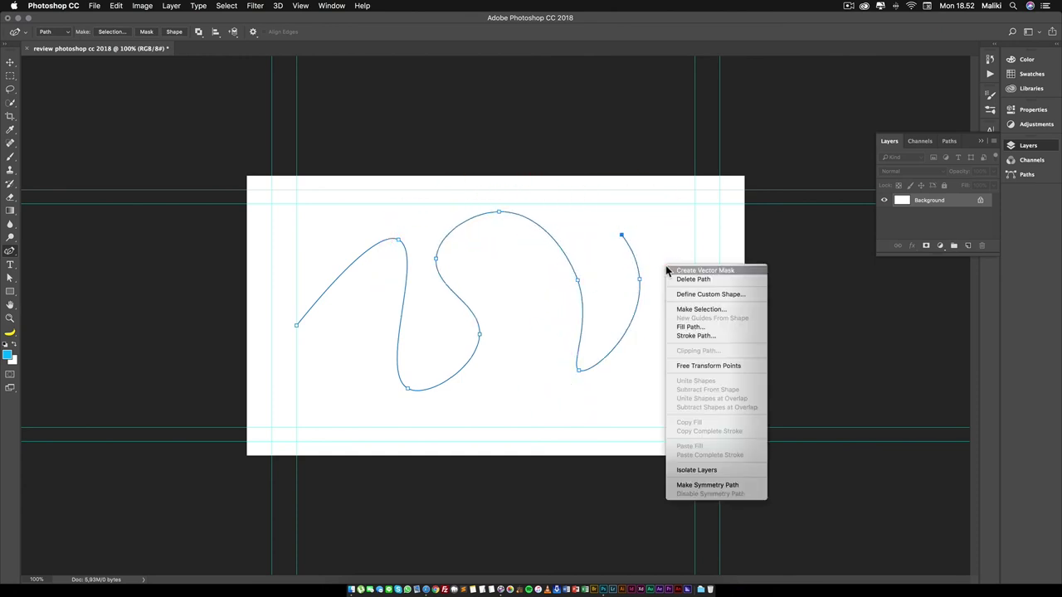
click(668, 268)
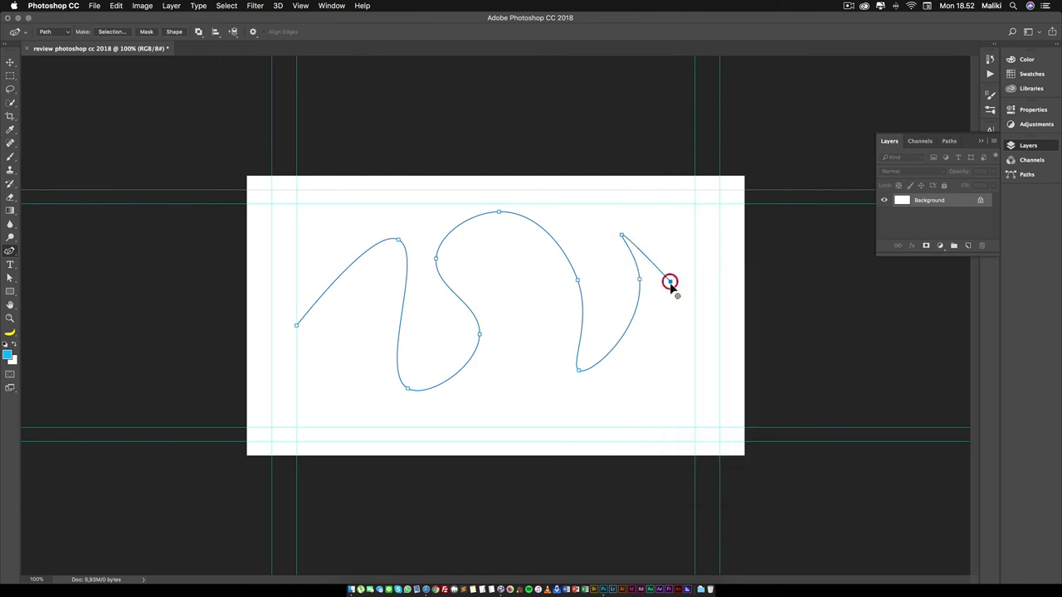
click(657, 384)
click(536, 415)
click(367, 414)
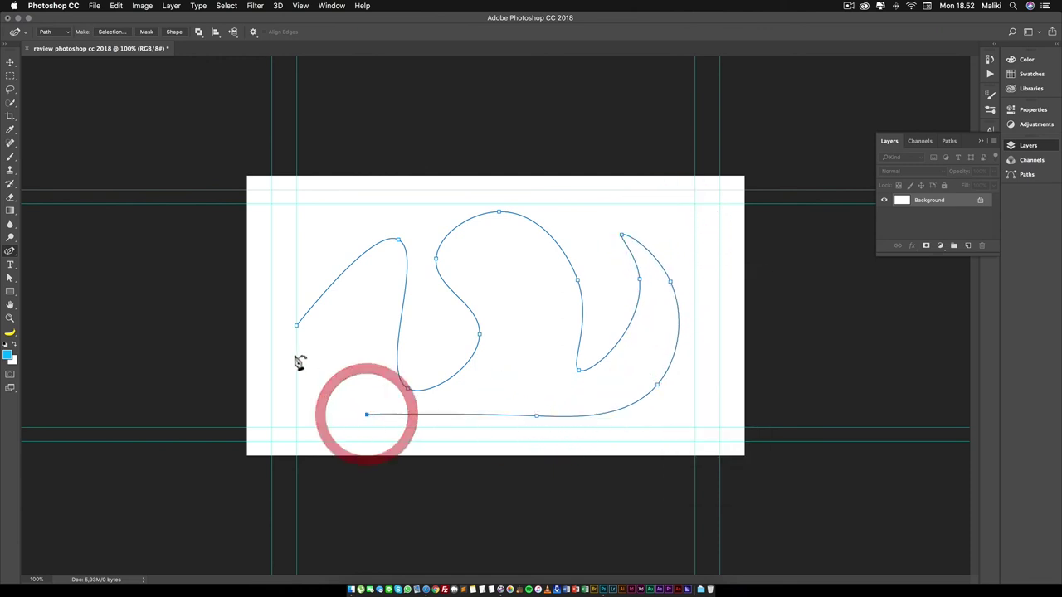
click(296, 325)
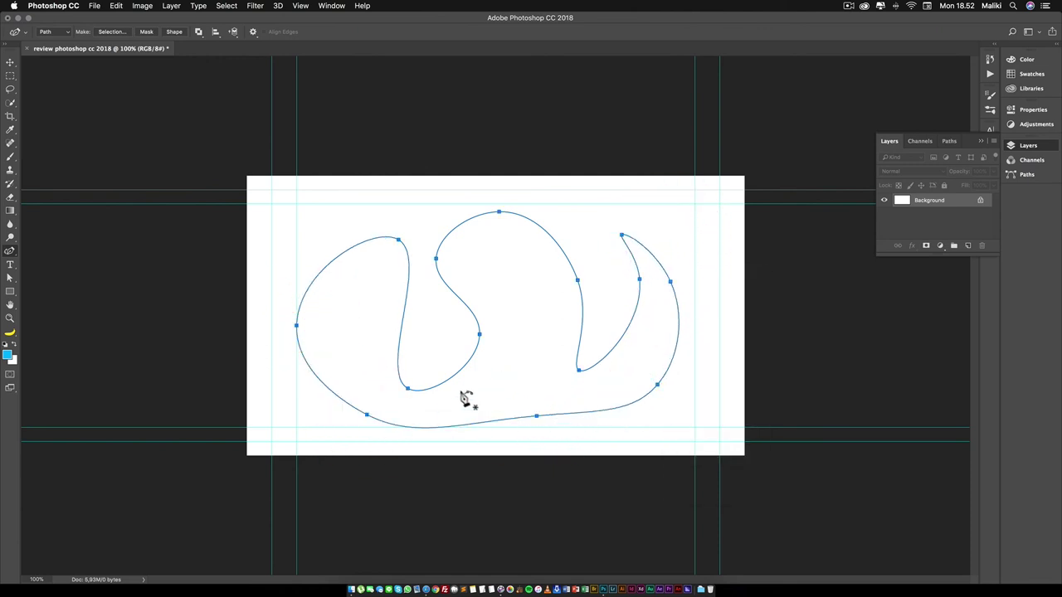
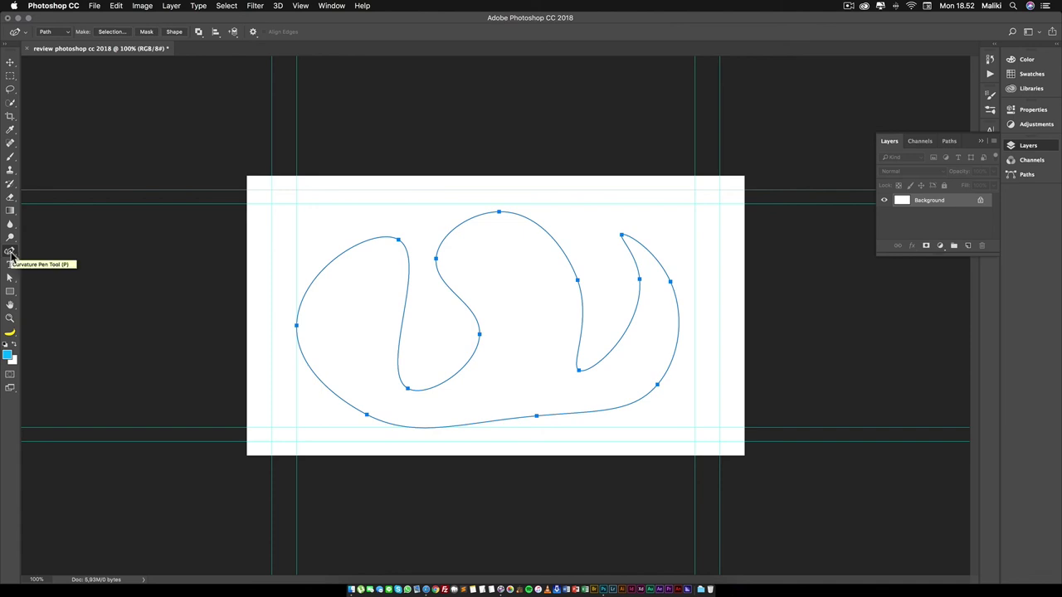
Add a bottom anchor, sharpen the left and right points into corners, and reshape the bottom curve
click(479, 333)
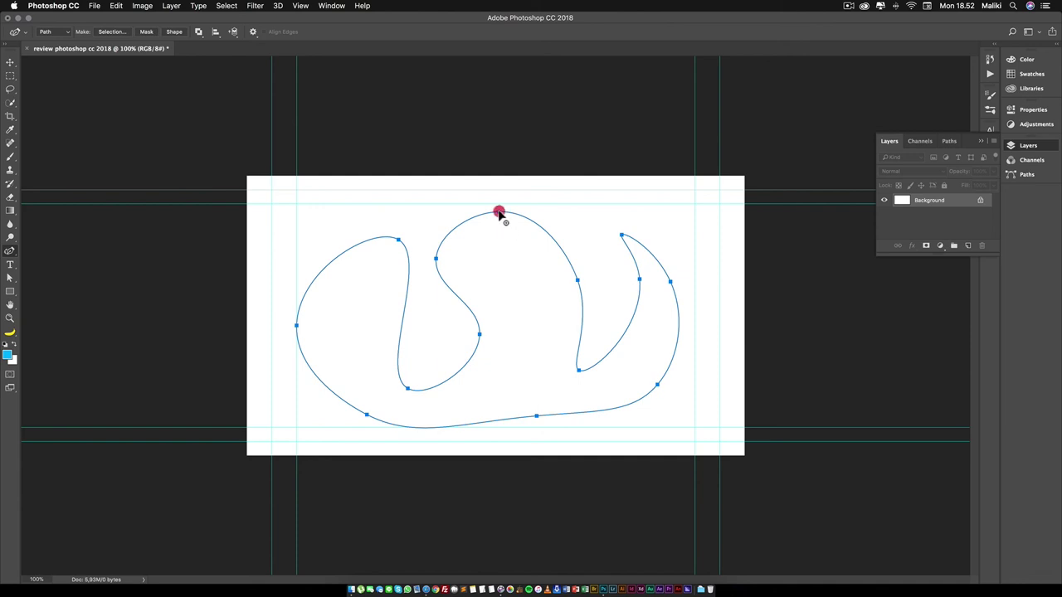
click(497, 212)
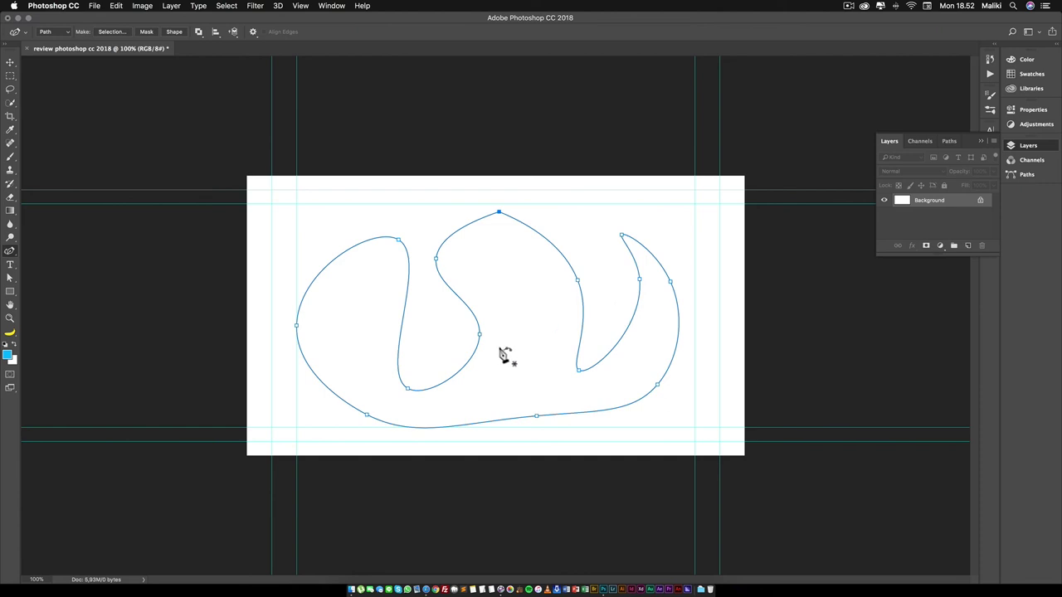
double_click(296, 327)
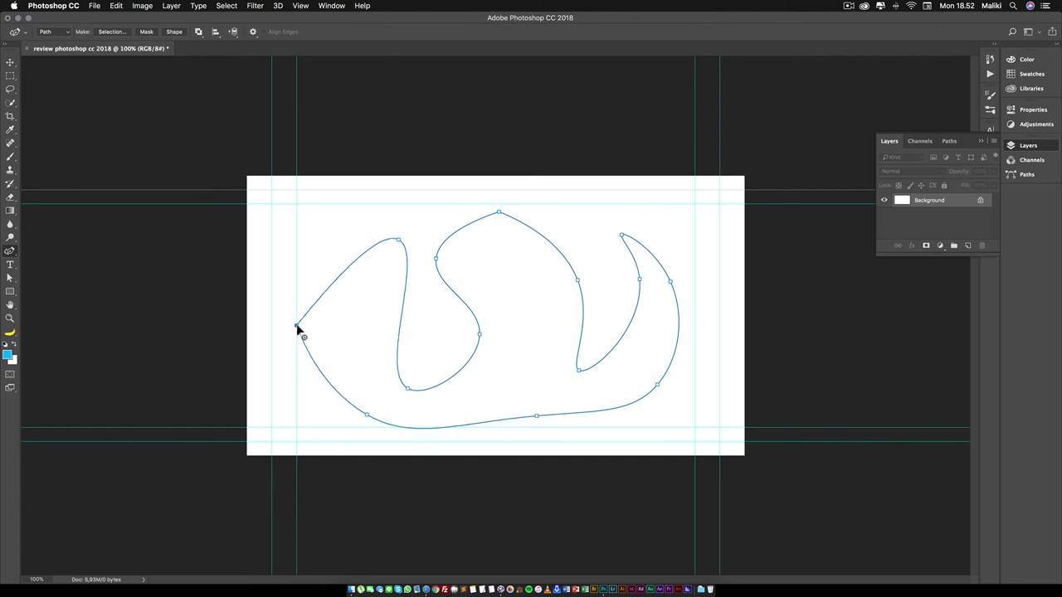
double_click(670, 283)
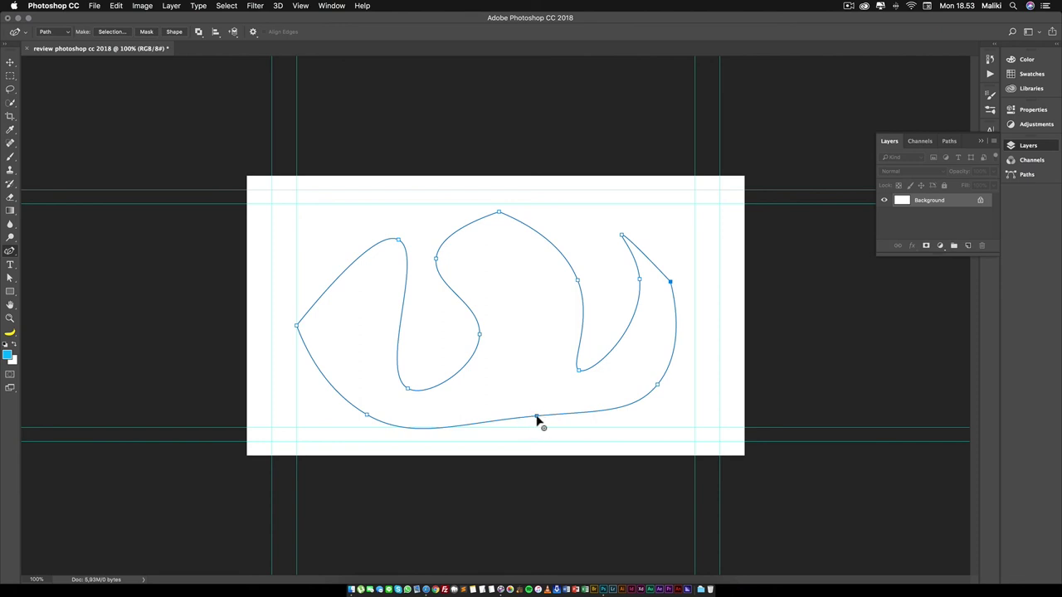
drag(537, 417, 522, 392)
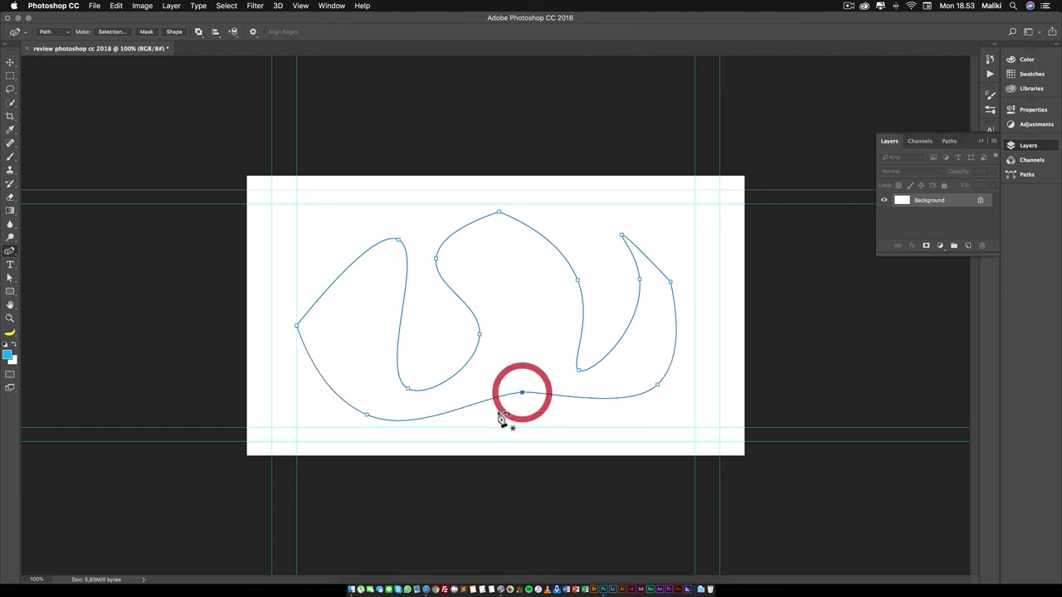
drag(521, 392, 521, 399)
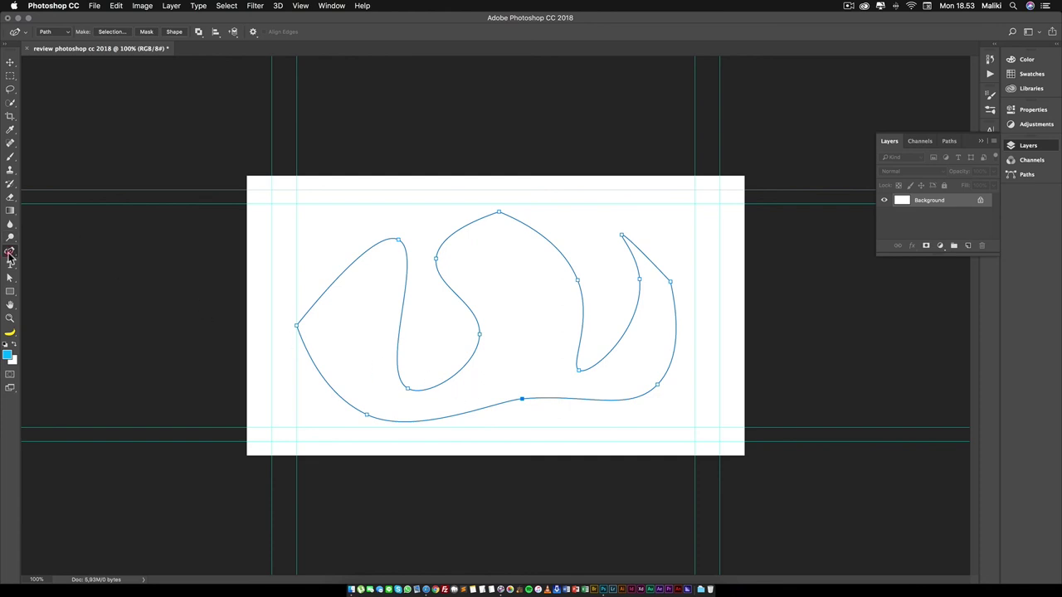
Start a small new path near the top-left with the Pen Tool
click(52, 244)
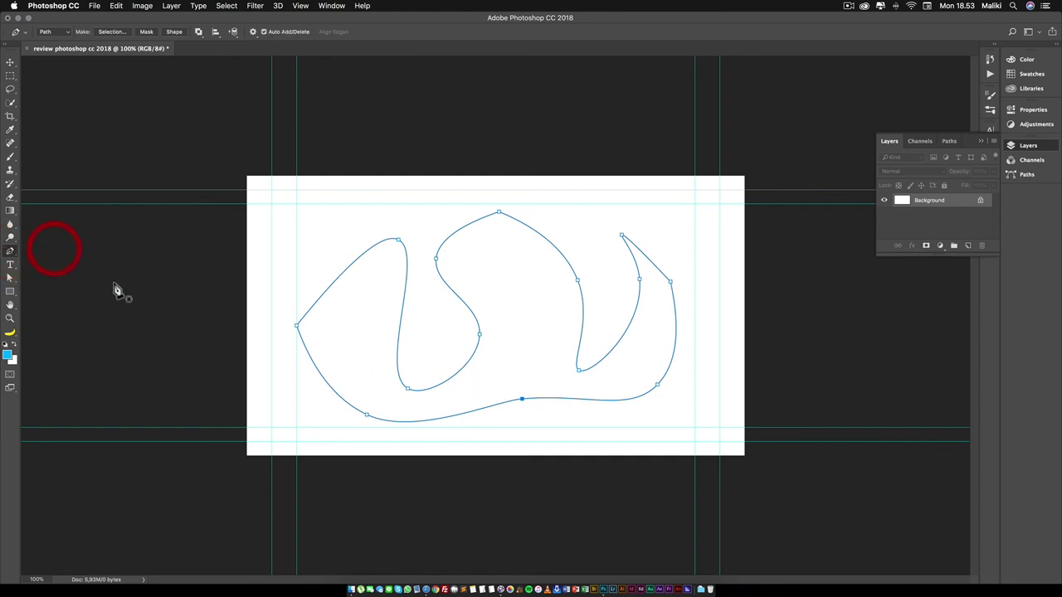
drag(304, 203, 340, 203)
click(332, 237)
Close the small top-left path into a curved oval, then clear it from the canvas
click(304, 203)
drag(303, 205, 315, 199)
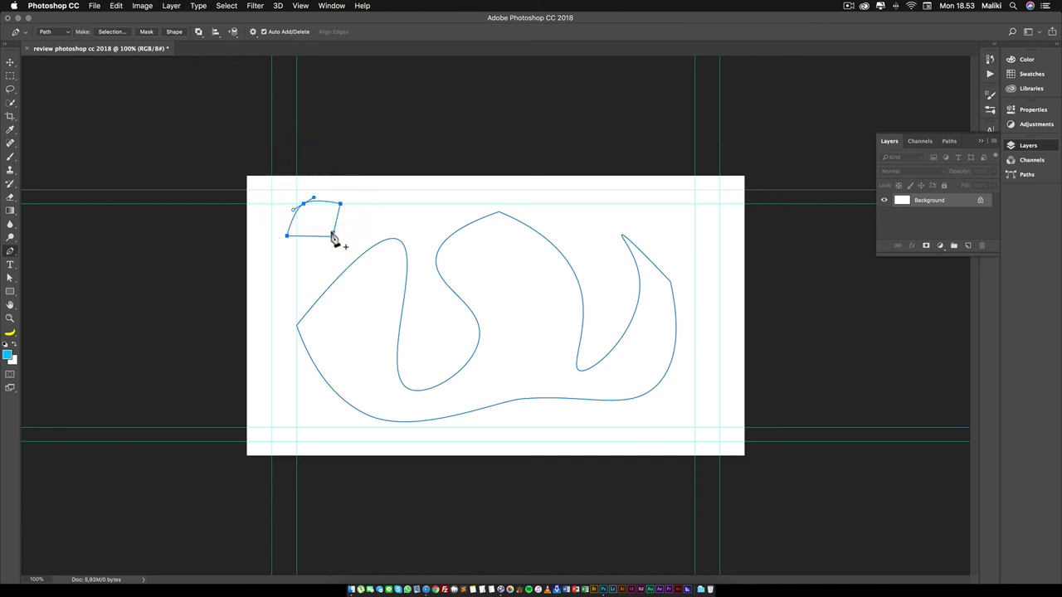
mouse_move(333, 237)
mouse_down()
mouse_move(323, 249)
mouse_move(276, 228)
mouse_up()
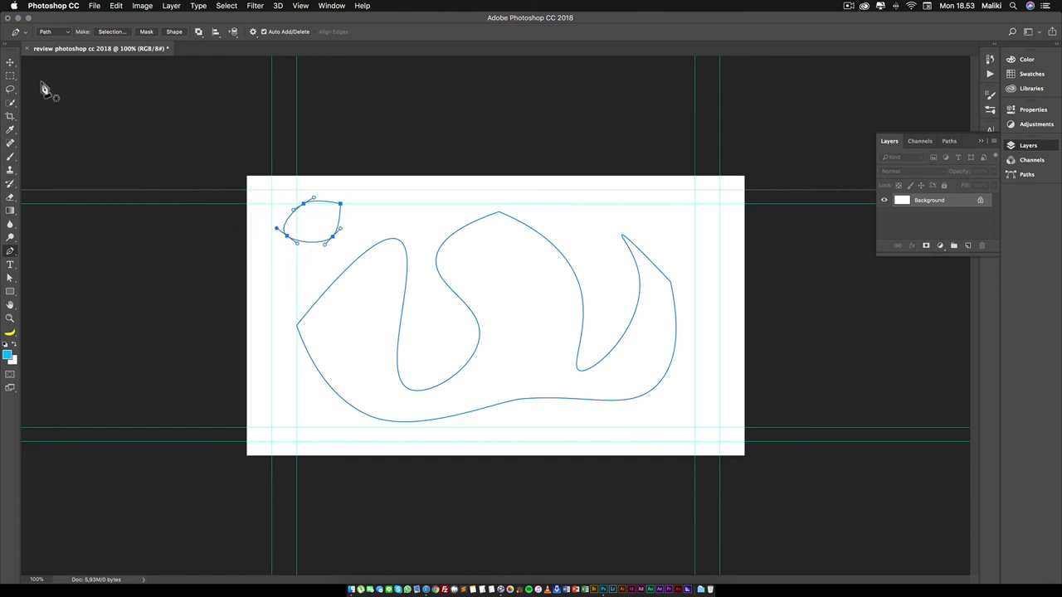
click(11, 64)
click(126, 147)
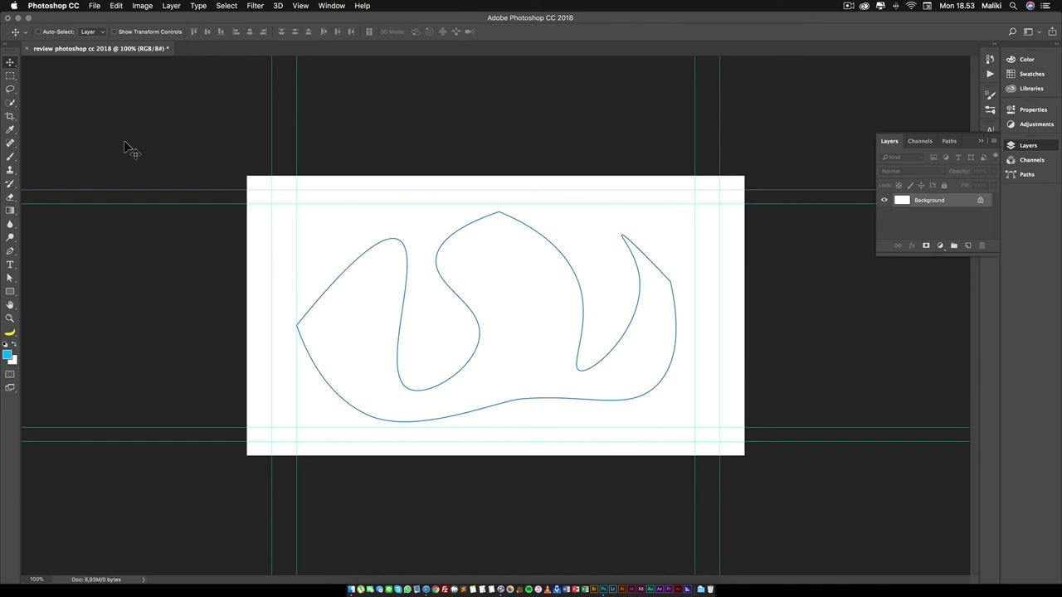
With the Curvature Pen, select the path's end anchor and move the top anchor down
click(11, 252)
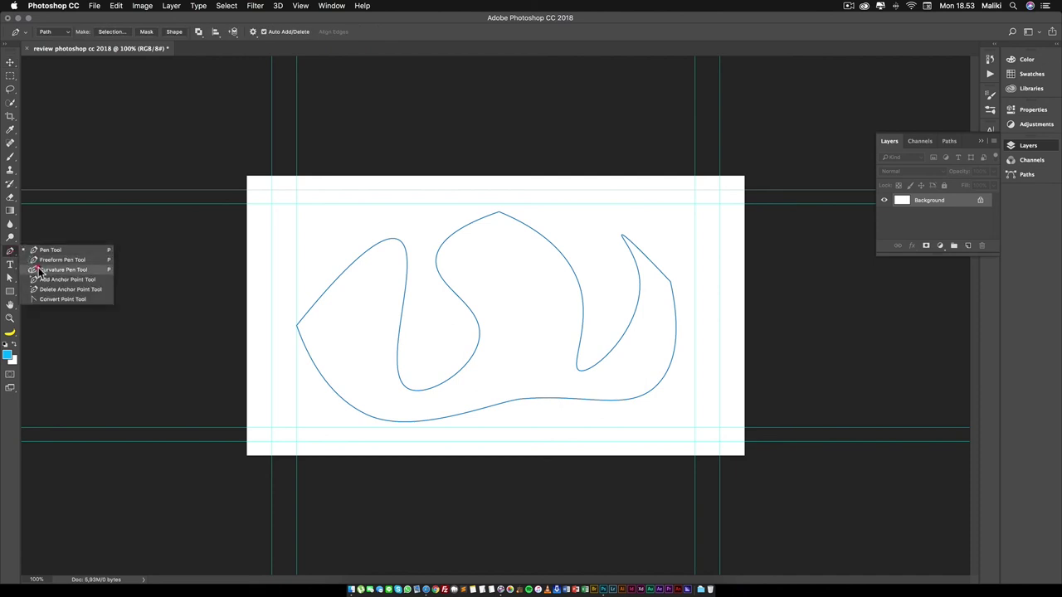
click(38, 270)
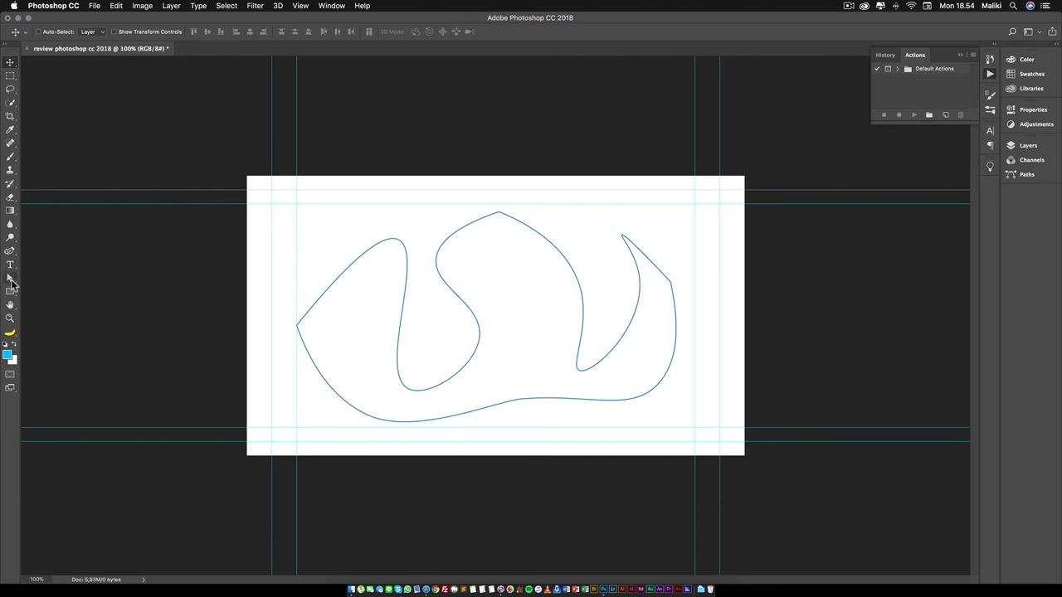
click(10, 250)
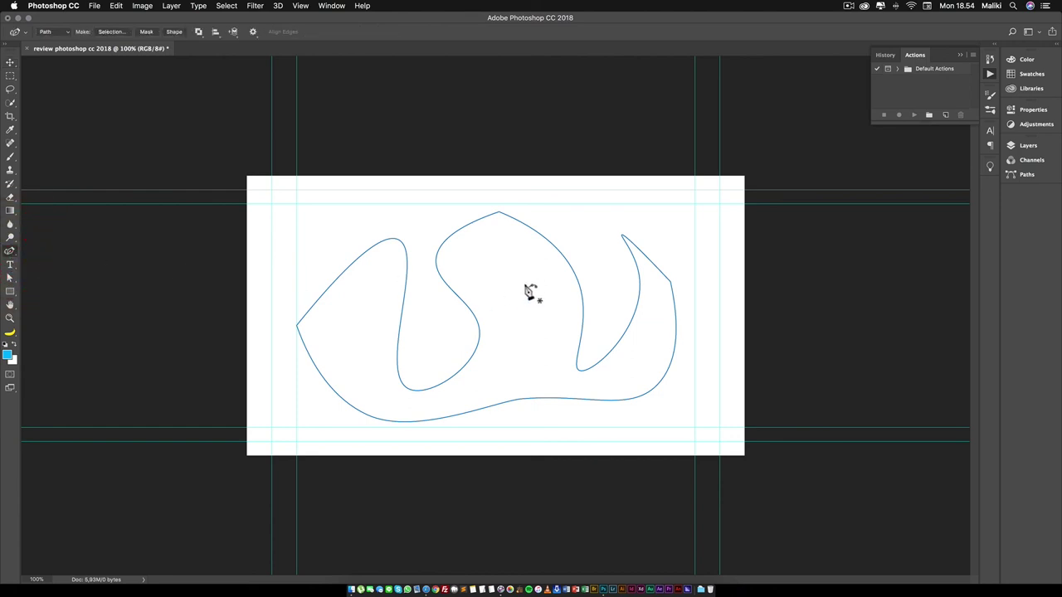
click(622, 236)
click(622, 237)
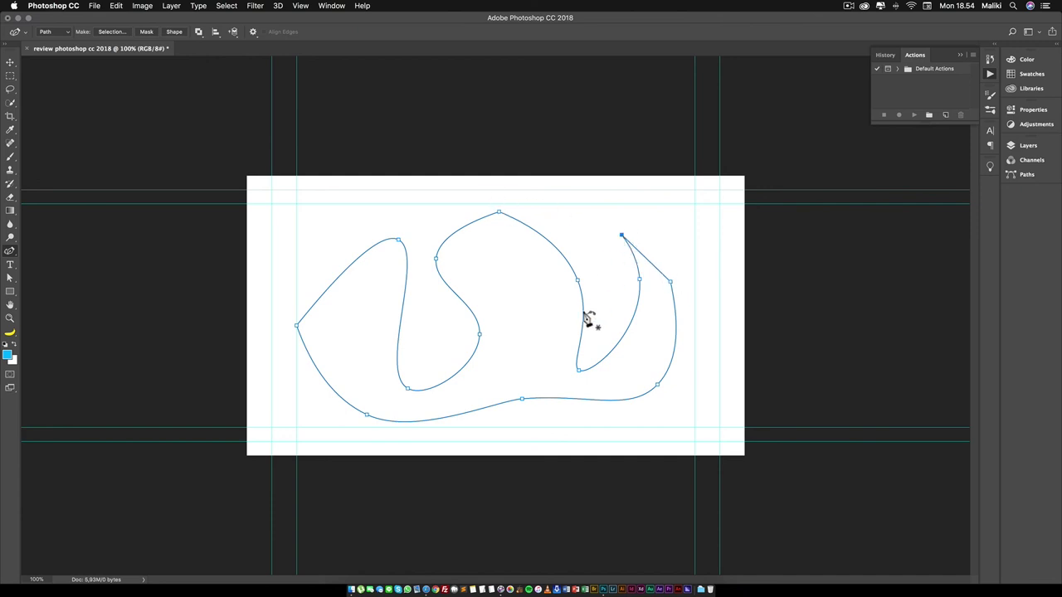
mouse_move(499, 213)
mouse_down()
mouse_move(526, 356)
mouse_move(504, 249)
mouse_move(514, 264)
mouse_up()
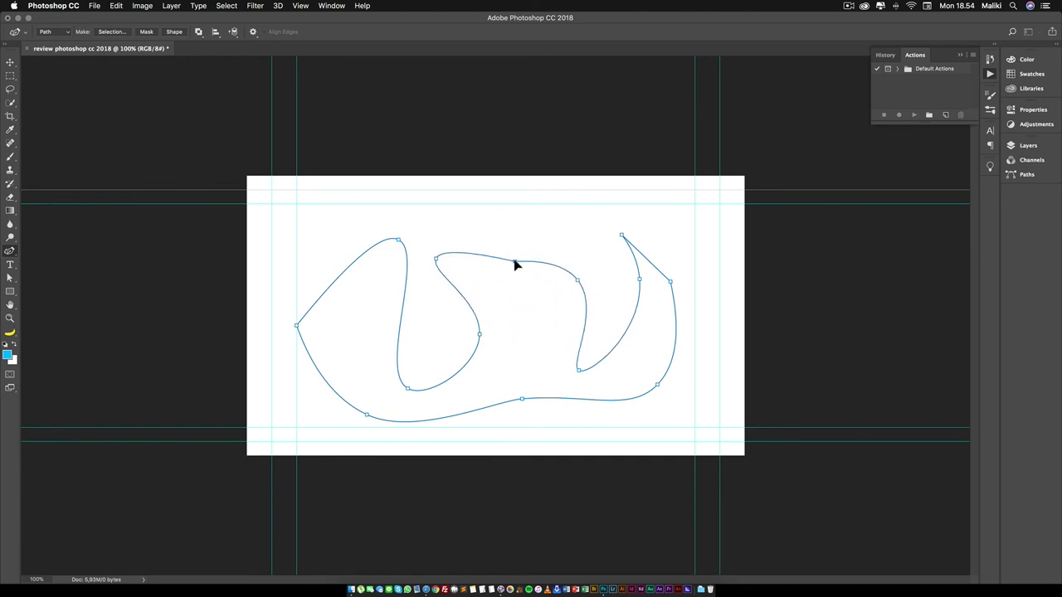
Turn the top edge's middle into straight corner zigzags, then close the History and Actions panel
click(435, 258)
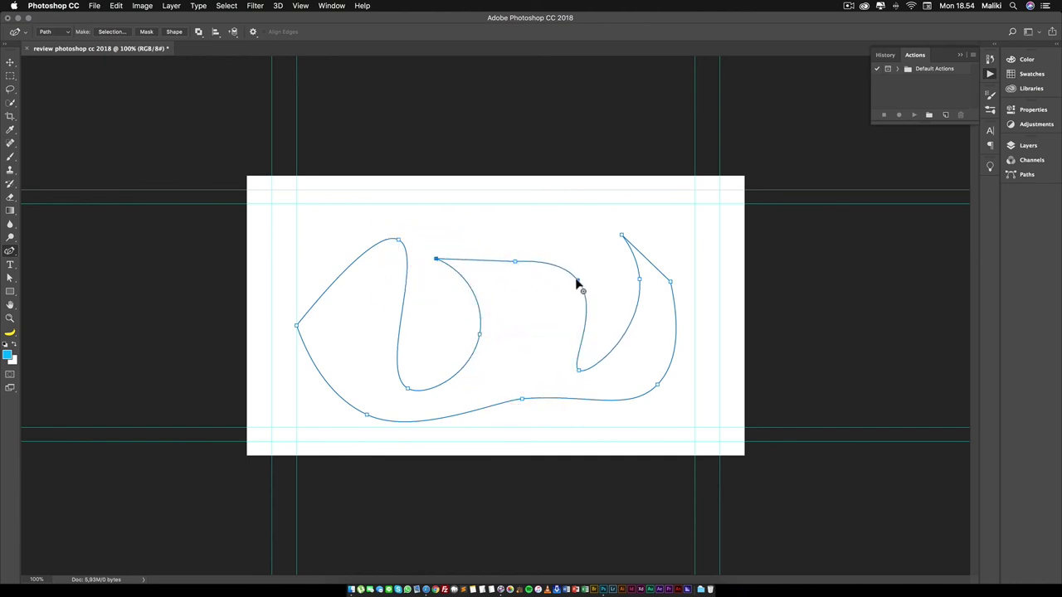
mouse_move(578, 282)
mouse_down()
mouse_move(490, 286)
mouse_move(487, 276)
mouse_up()
drag(522, 352, 584, 280)
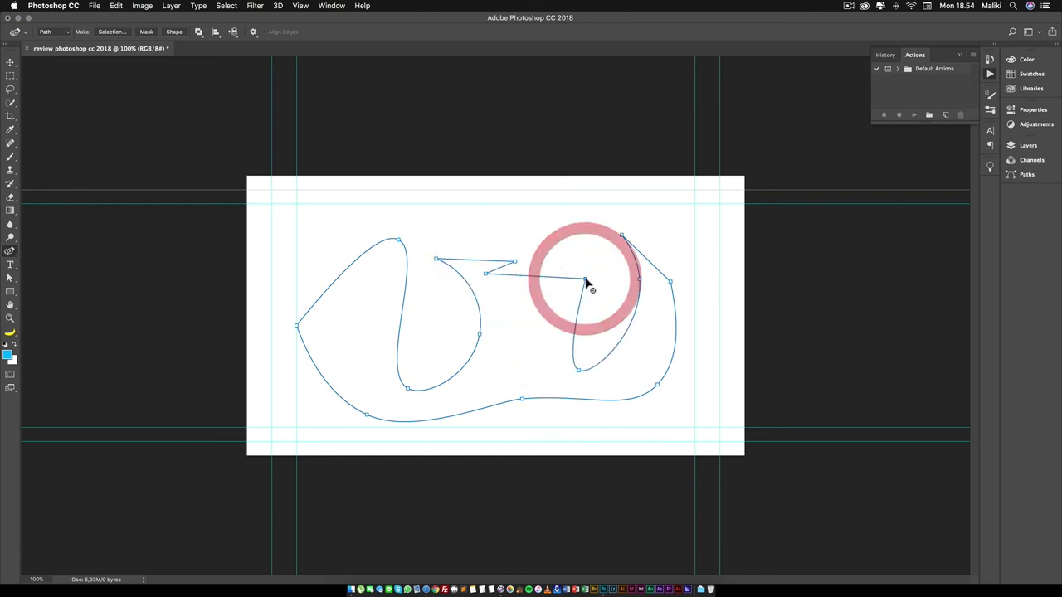
drag(586, 282, 591, 300)
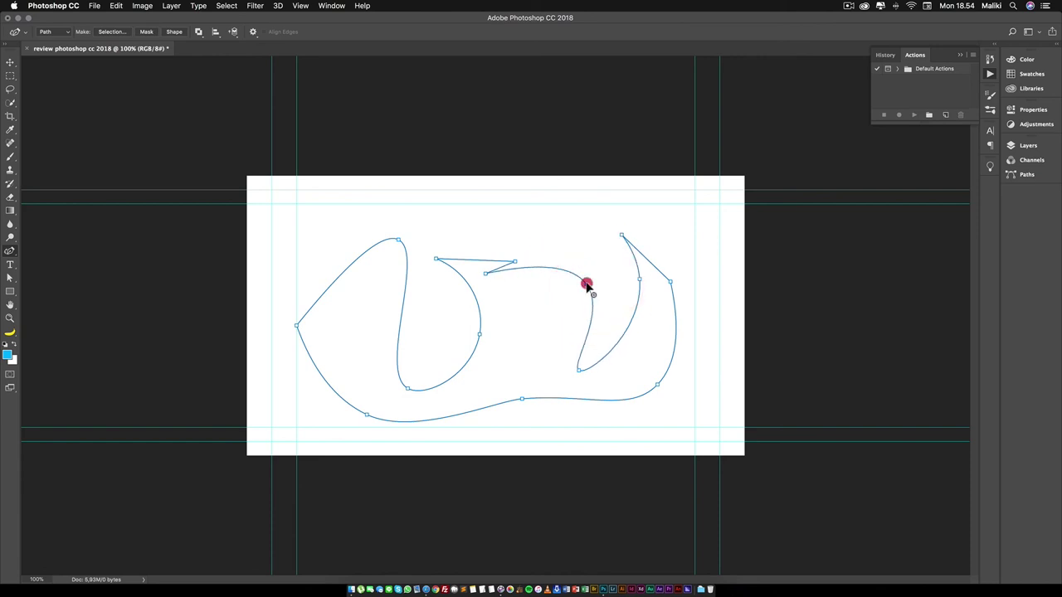
click(585, 284)
click(586, 284)
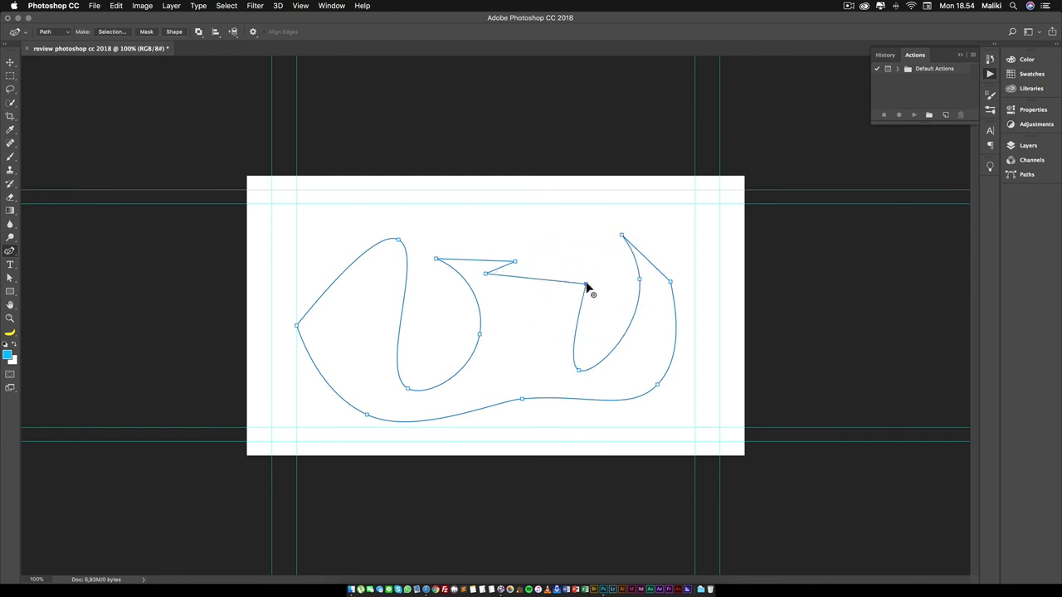
drag(585, 283, 589, 285)
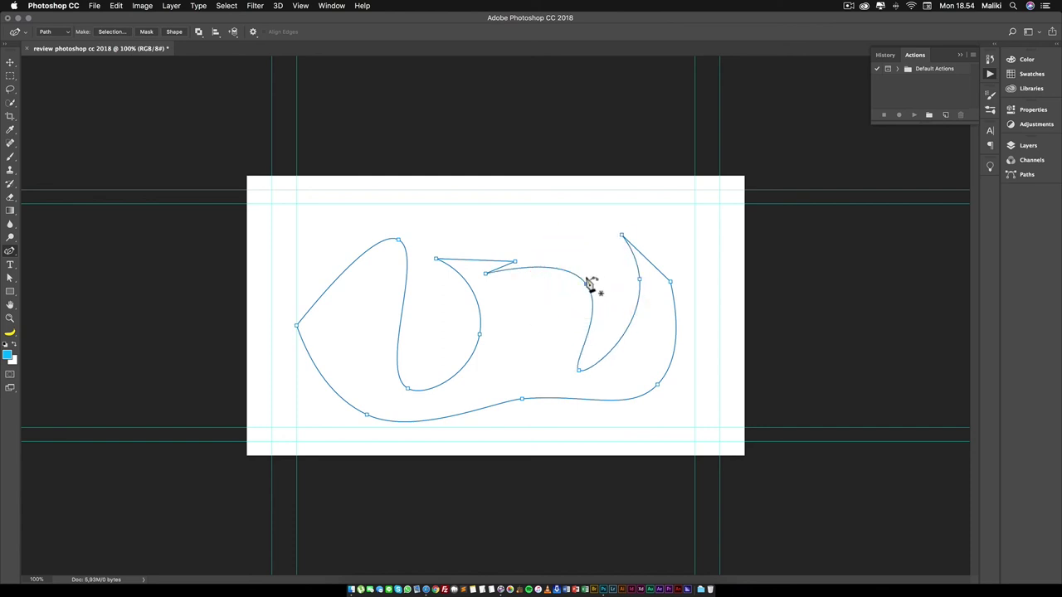
click(586, 284)
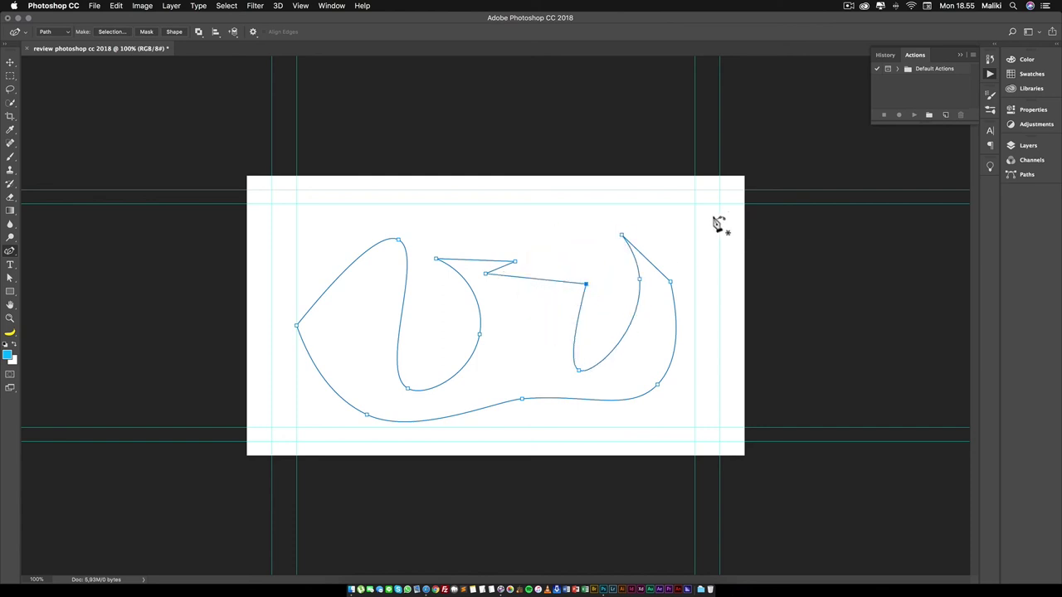
click(961, 57)
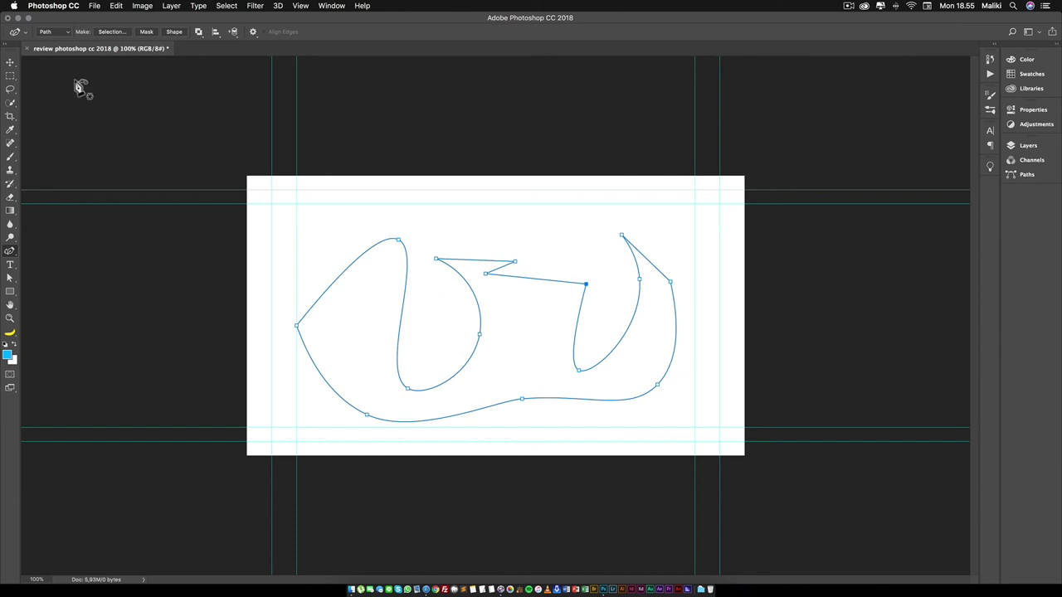
click(12, 65)
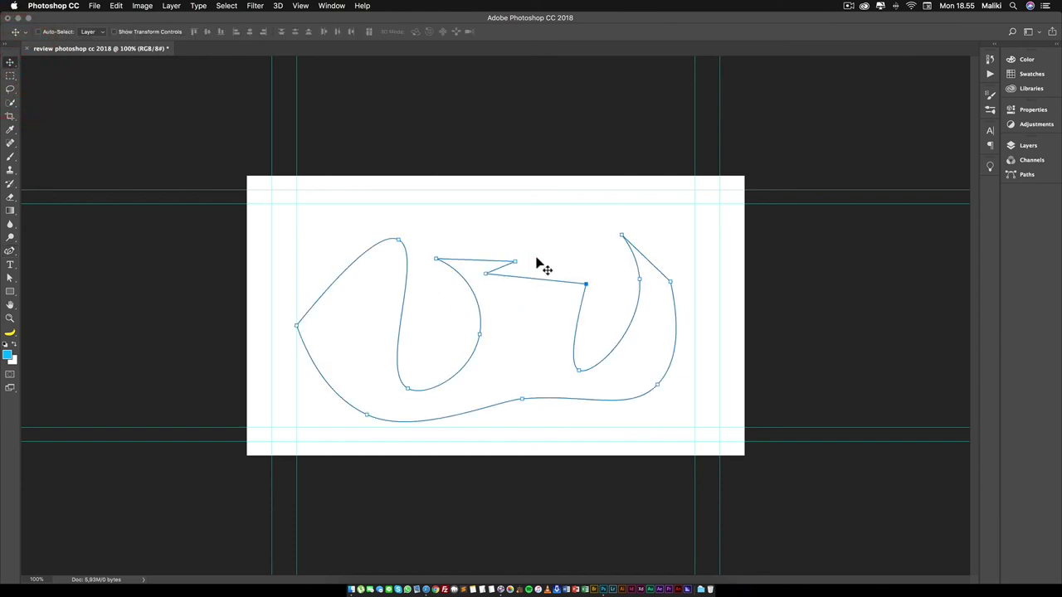
Hide the work path and browse 'balloon' search results in the Libraries panel
click(545, 287)
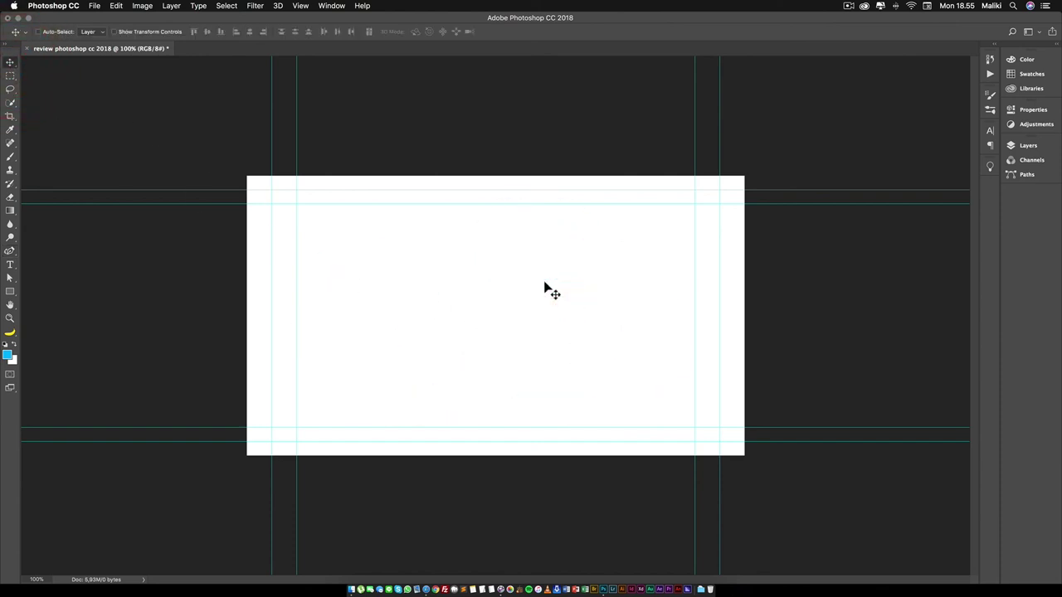
click(1030, 88)
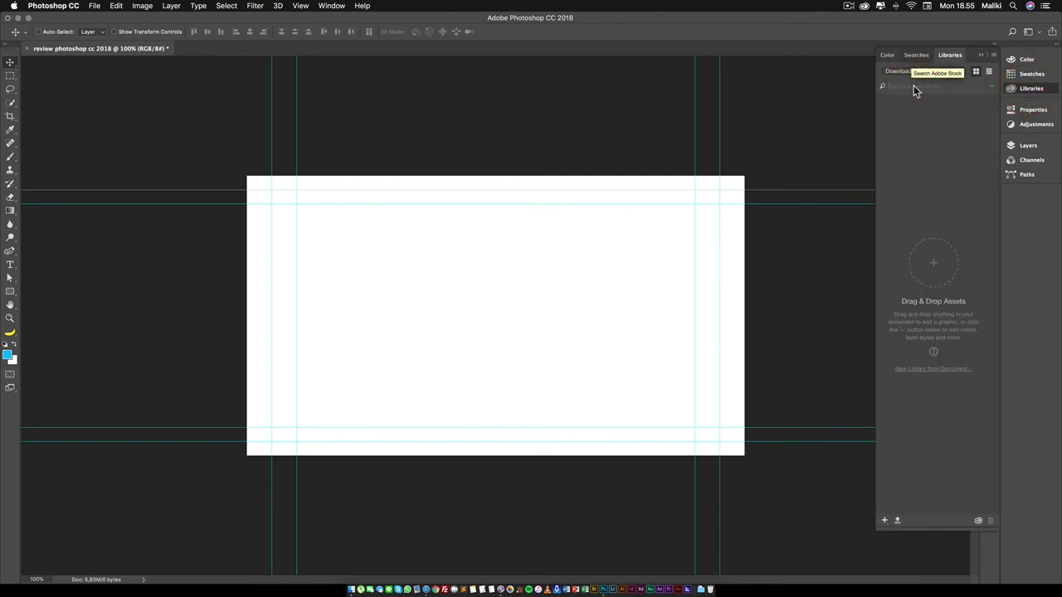
text(balloo)
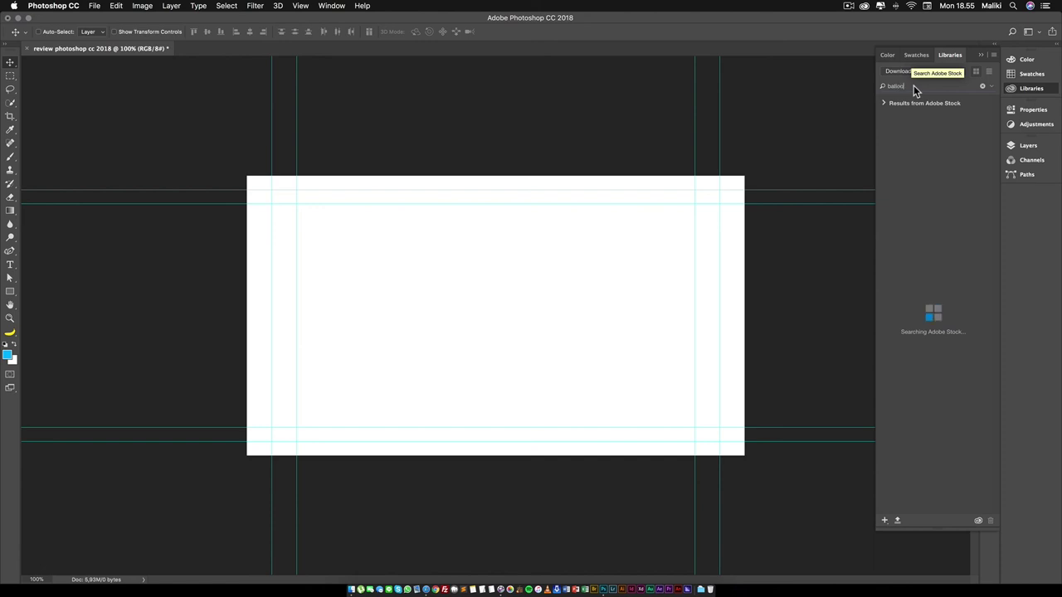
text(n)
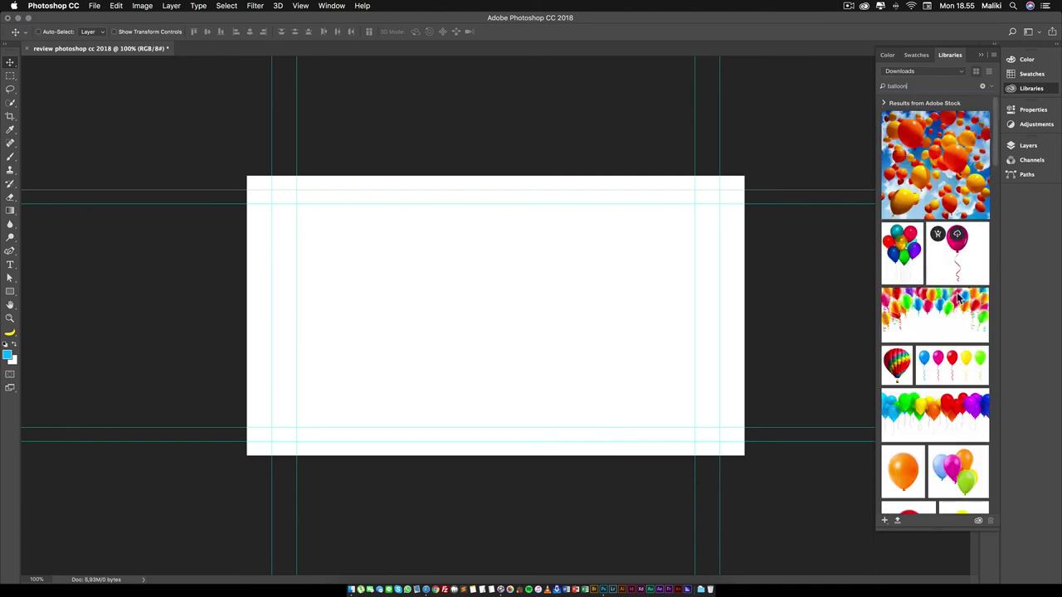
scroll(914, 326, down, 3)
scroll(915, 325, down, 2)
scroll(914, 325, down, 4)
scroll(921, 328, down, 3)
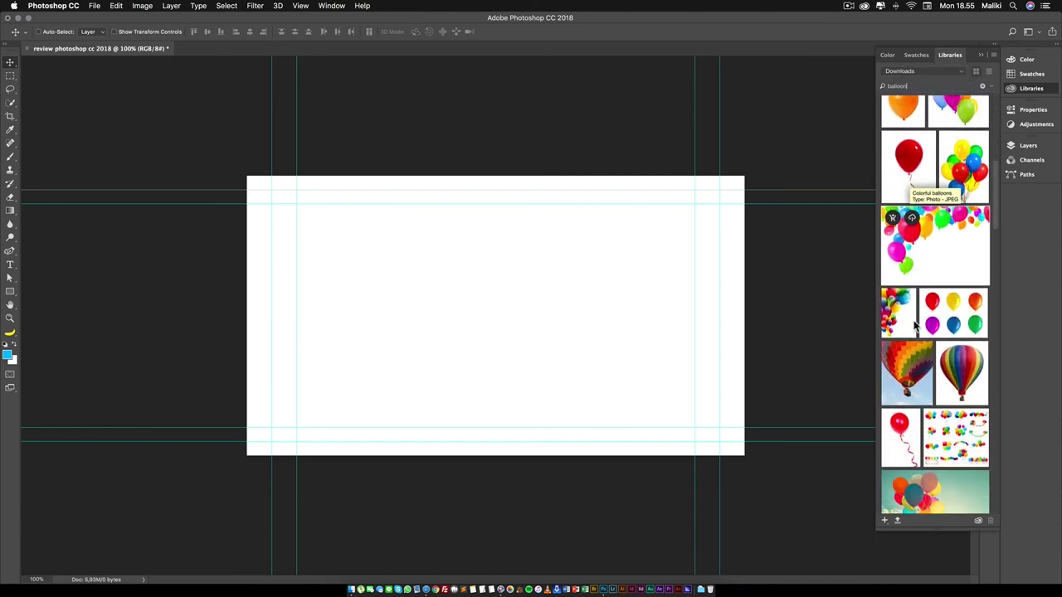
scroll(937, 336, down, 2)
scroll(960, 347, down, 2)
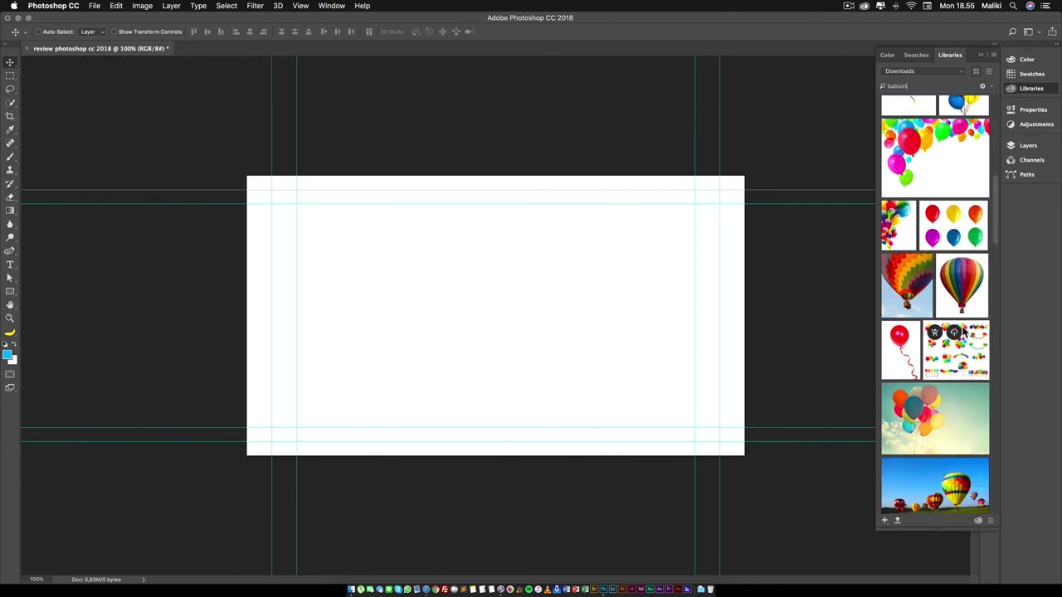
scroll(952, 347, down, 1)
scroll(954, 393, down, 2)
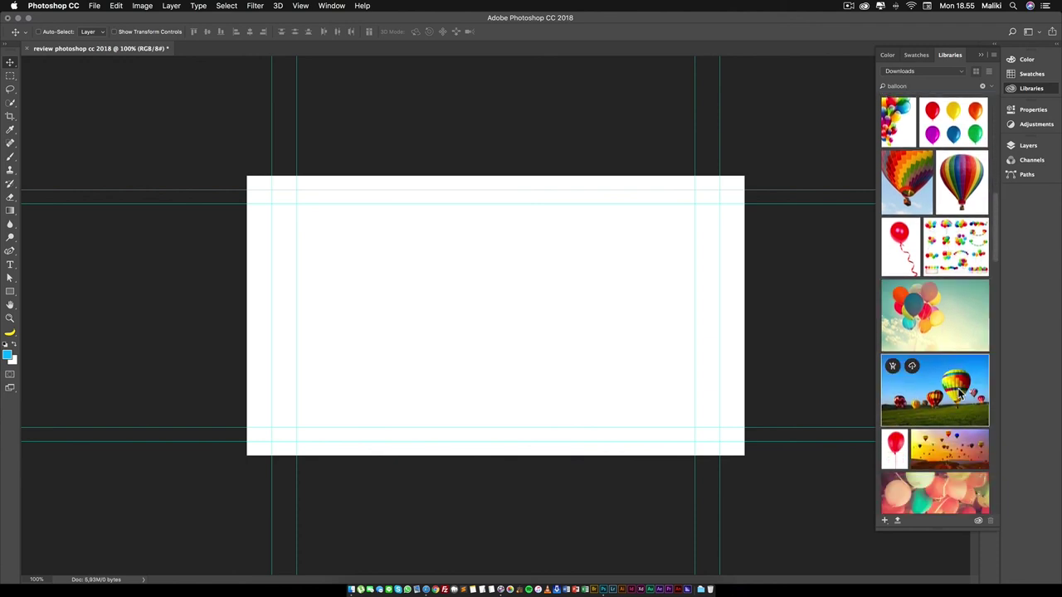
scroll(958, 393, down, 2)
scroll(958, 348, down, 2)
scroll(956, 274, down, 2)
scroll(957, 182, down, 2)
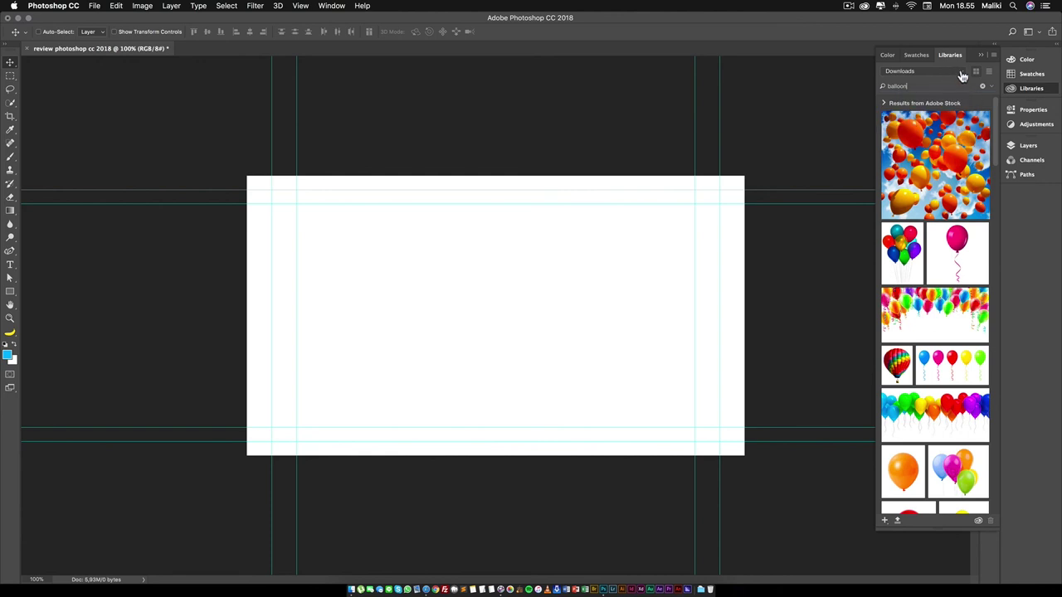
Switch to My Library and clear the balloon search to show its own graphics
click(962, 76)
click(905, 91)
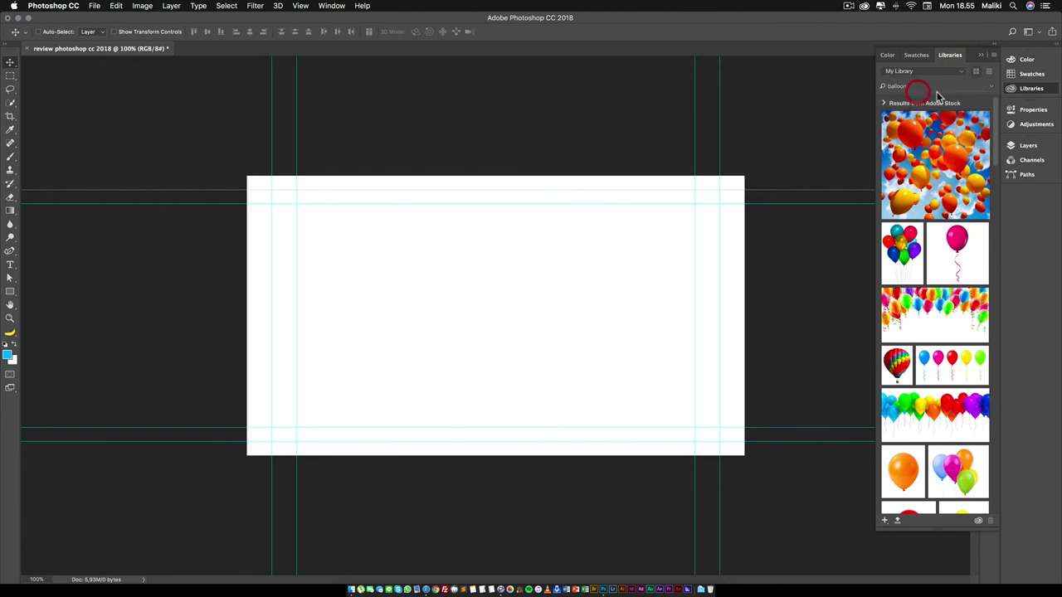
click(992, 86)
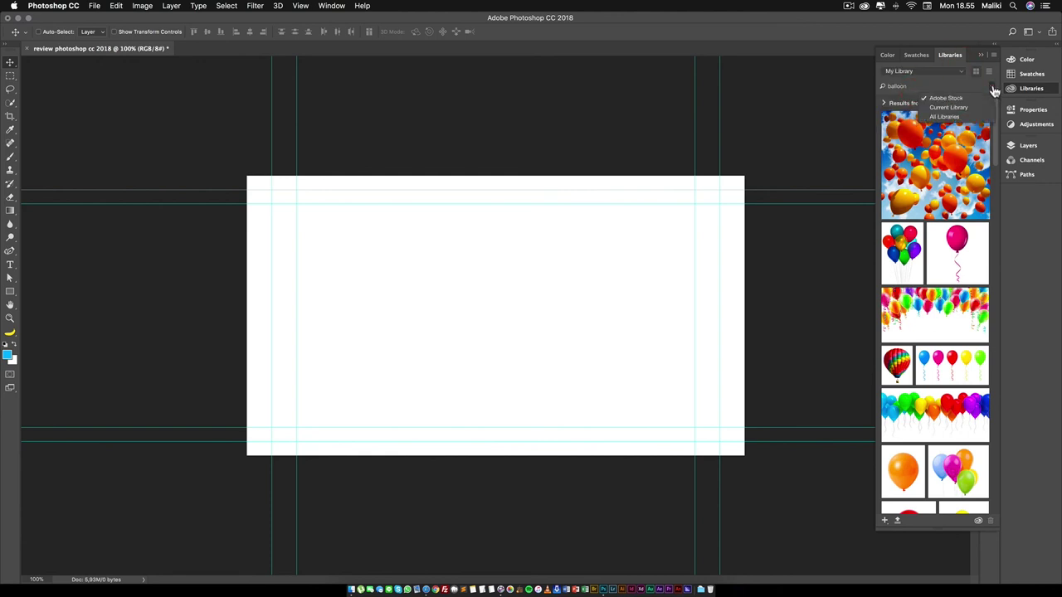
click(944, 80)
key(BackSpace)
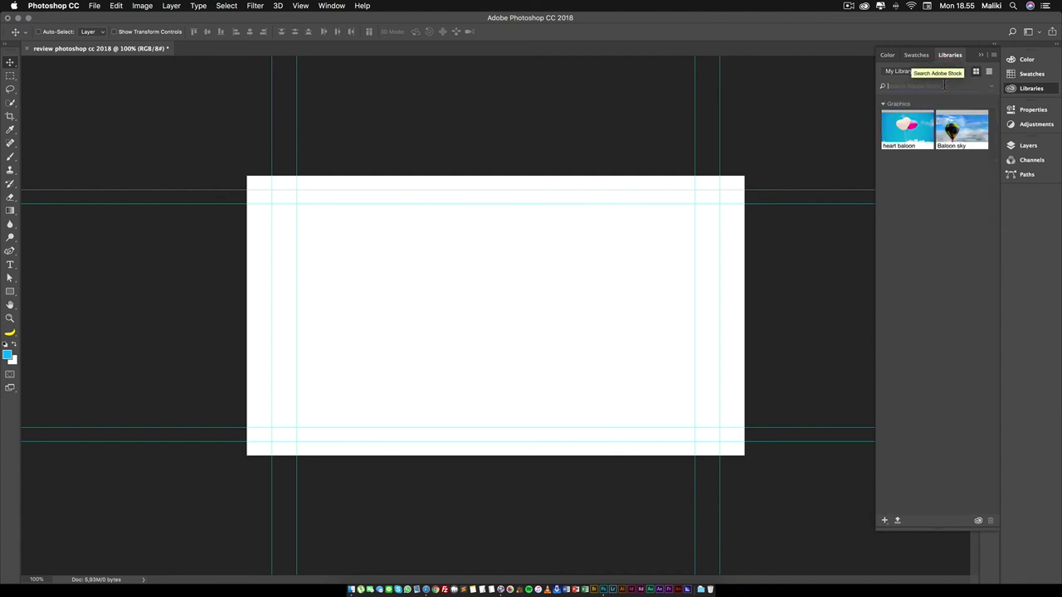
Open heart baloon as heartbaloon.jpg at 100%, pan to both balloons, and collapse Libraries
click(934, 220)
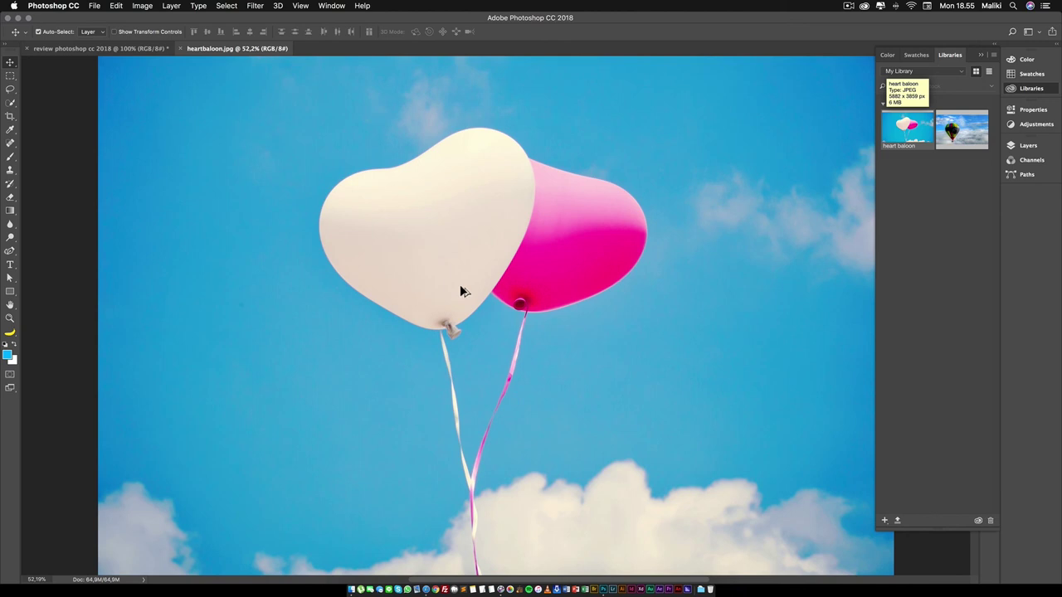
key(super+1)
drag(615, 244, 599, 383)
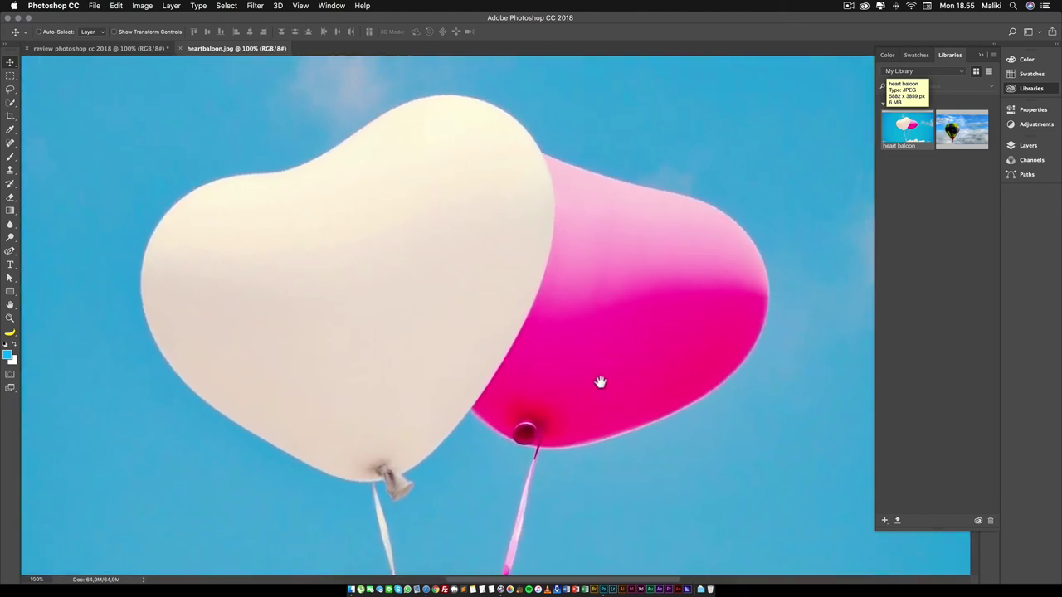
click(982, 56)
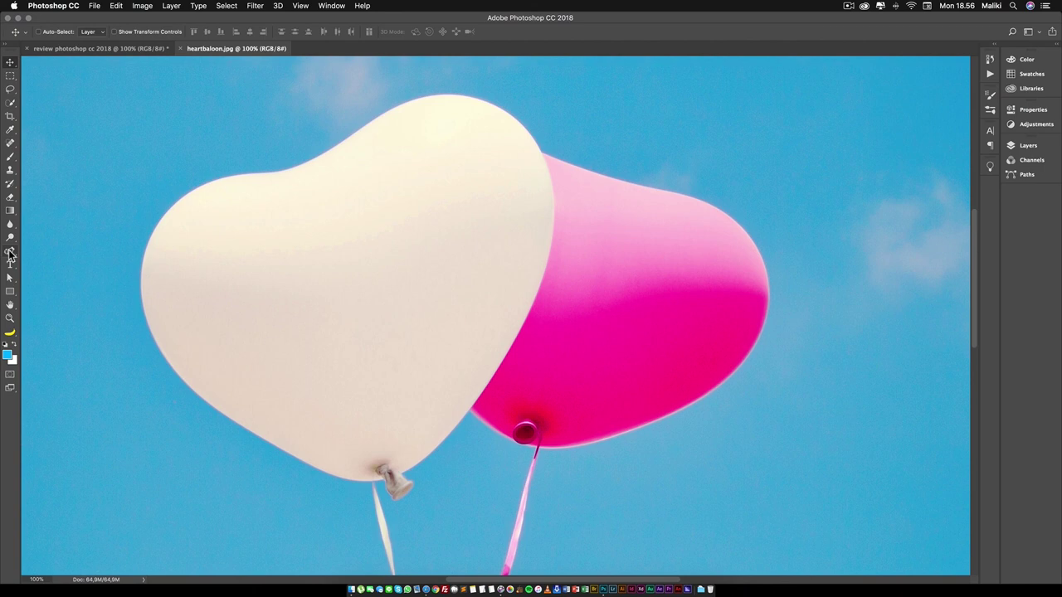
Start a Pen path at the white balloon's knot and trace its left side and top
click(10, 252)
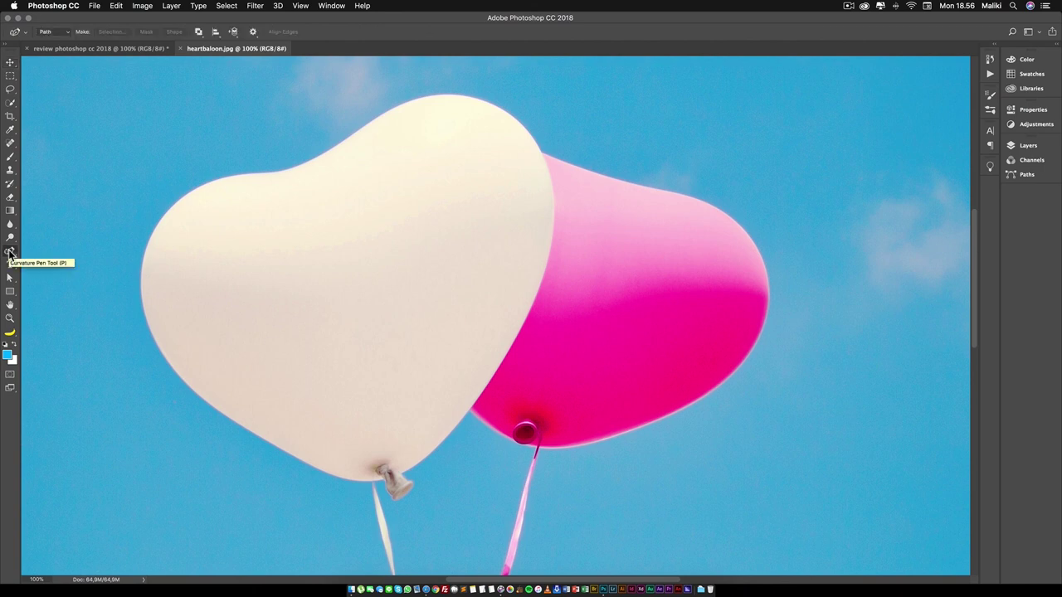
click(382, 478)
click(342, 477)
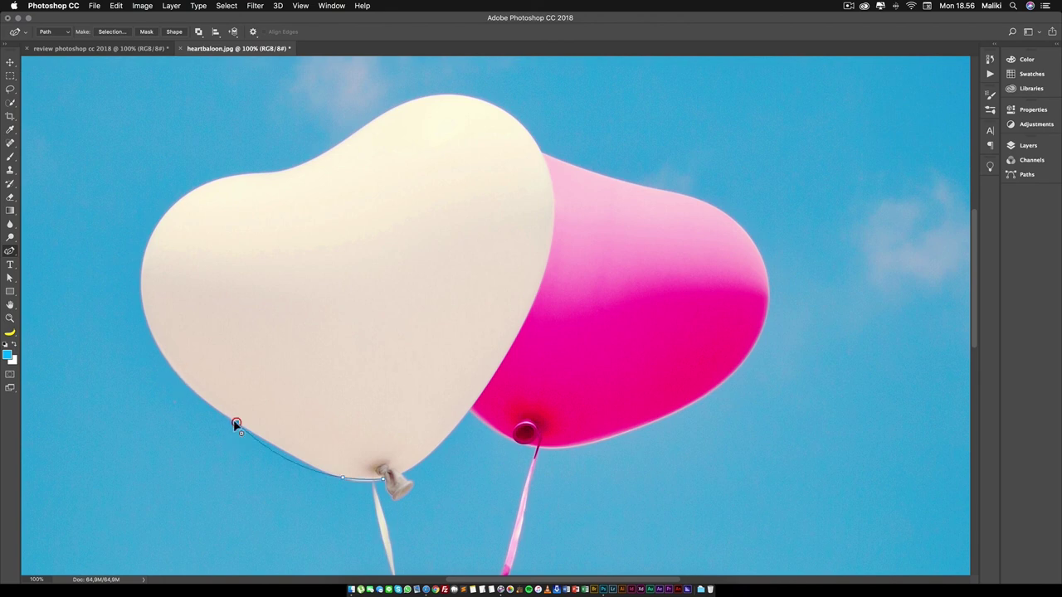
click(161, 351)
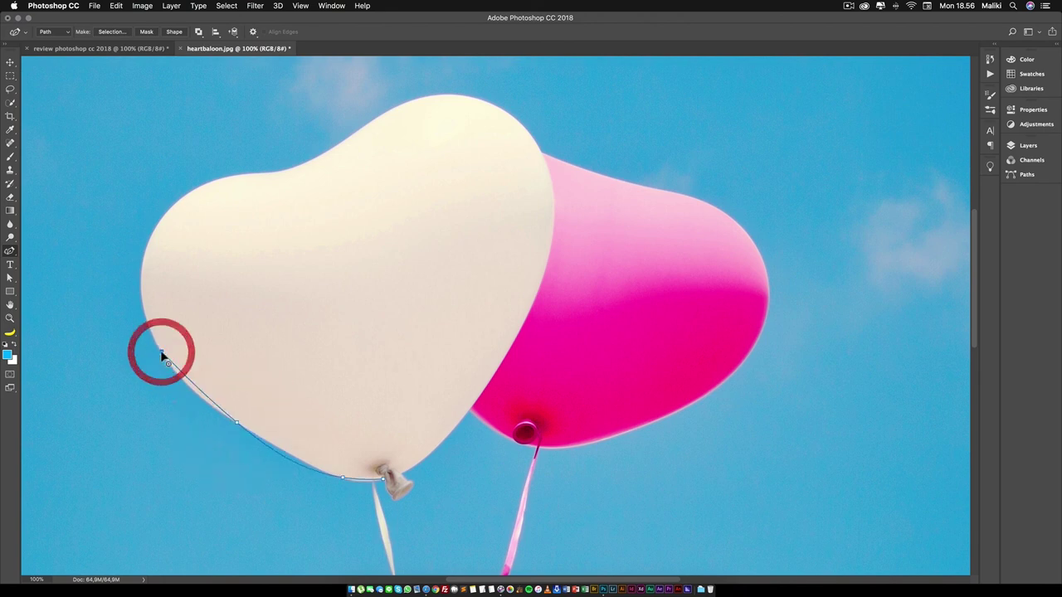
click(146, 246)
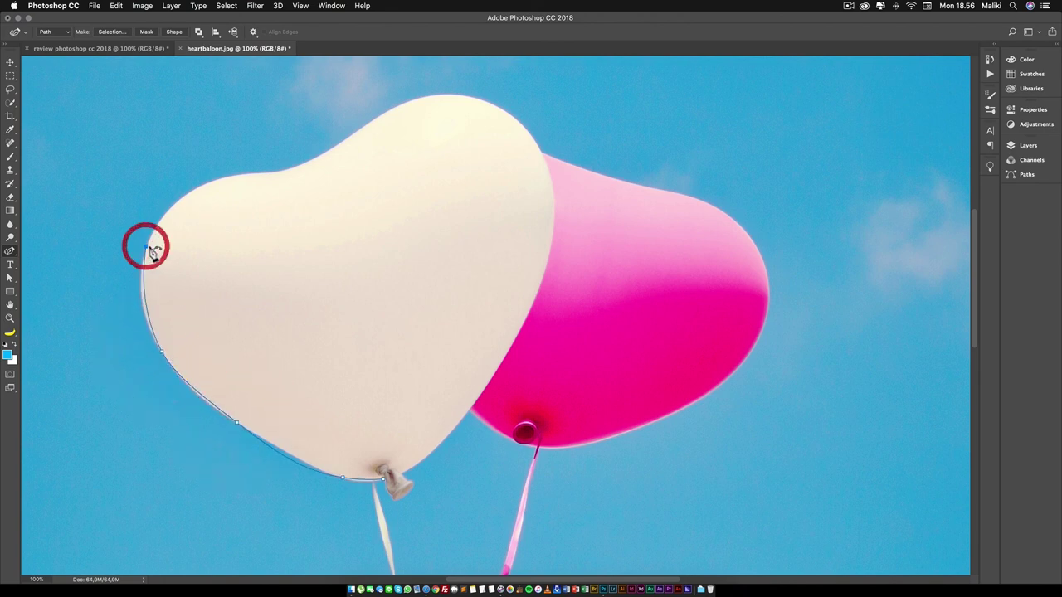
click(189, 192)
click(292, 168)
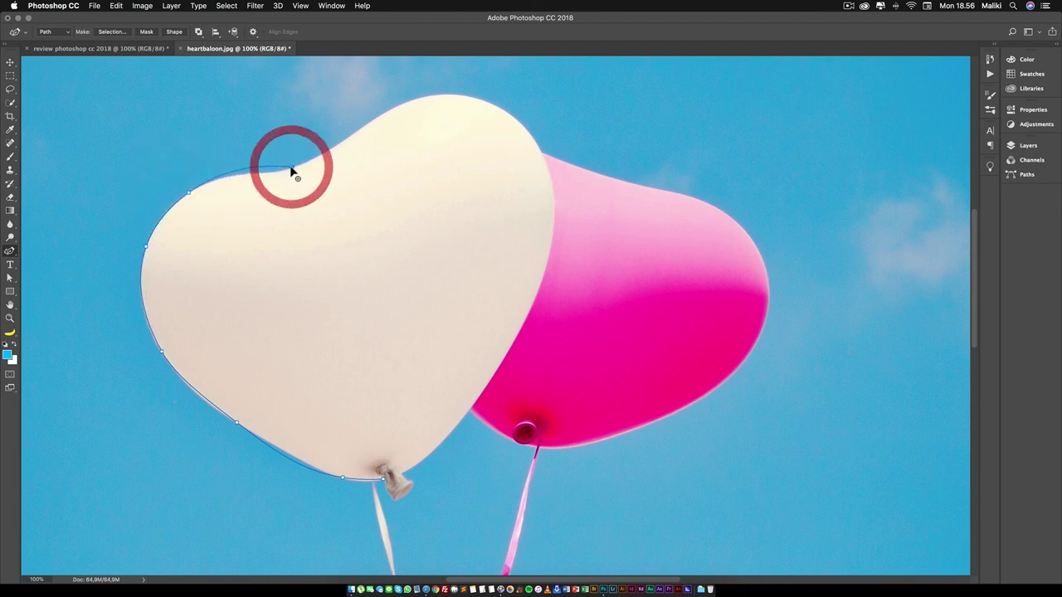
click(394, 108)
click(470, 98)
click(542, 152)
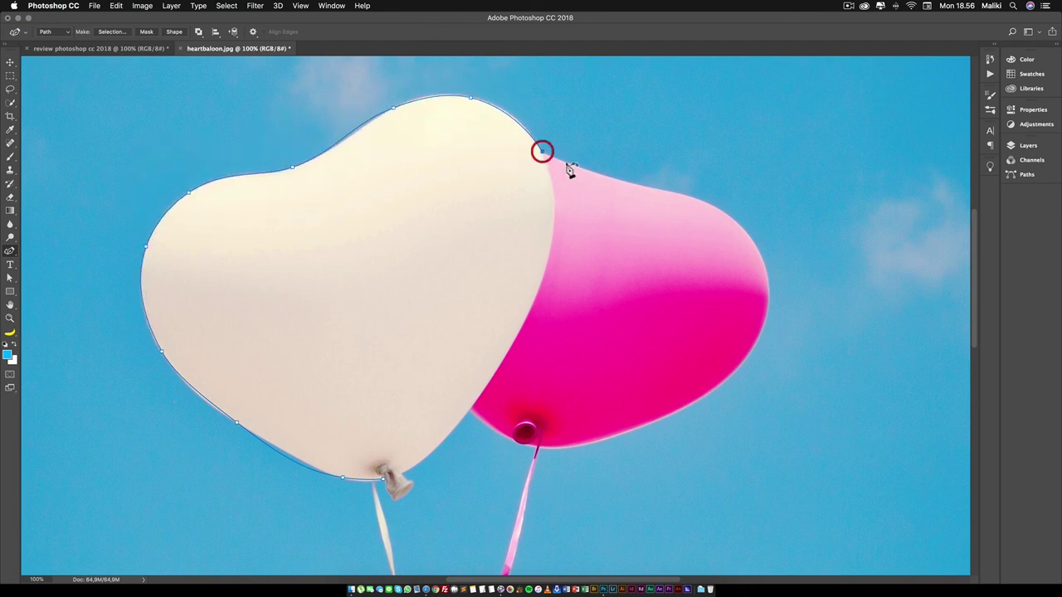
Trace the pink balloon's top, right edge and bottom back toward the white knot
click(622, 180)
click(739, 224)
click(768, 294)
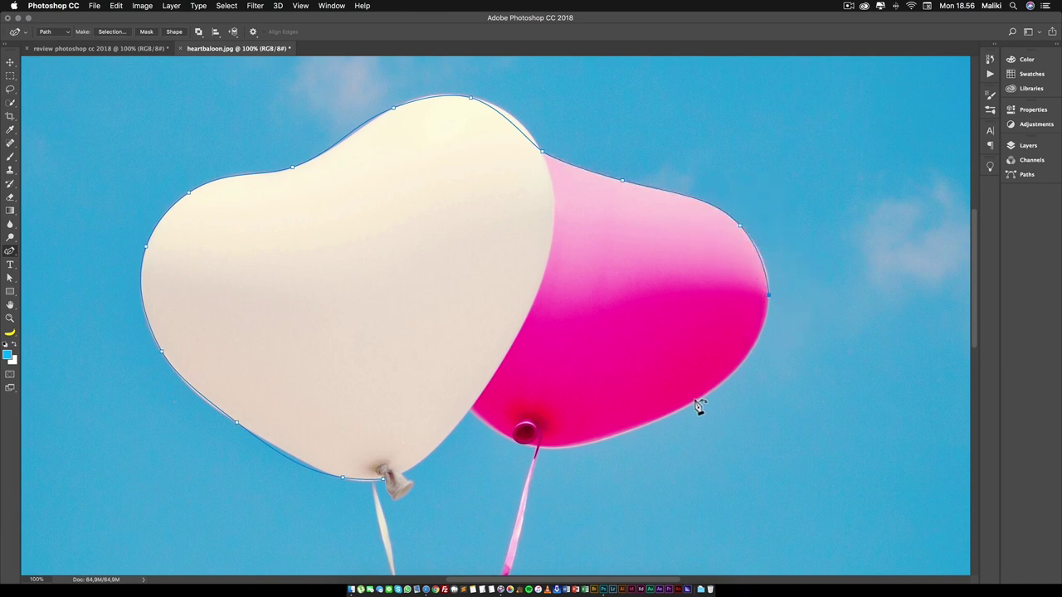
click(695, 404)
click(587, 443)
click(528, 446)
click(512, 438)
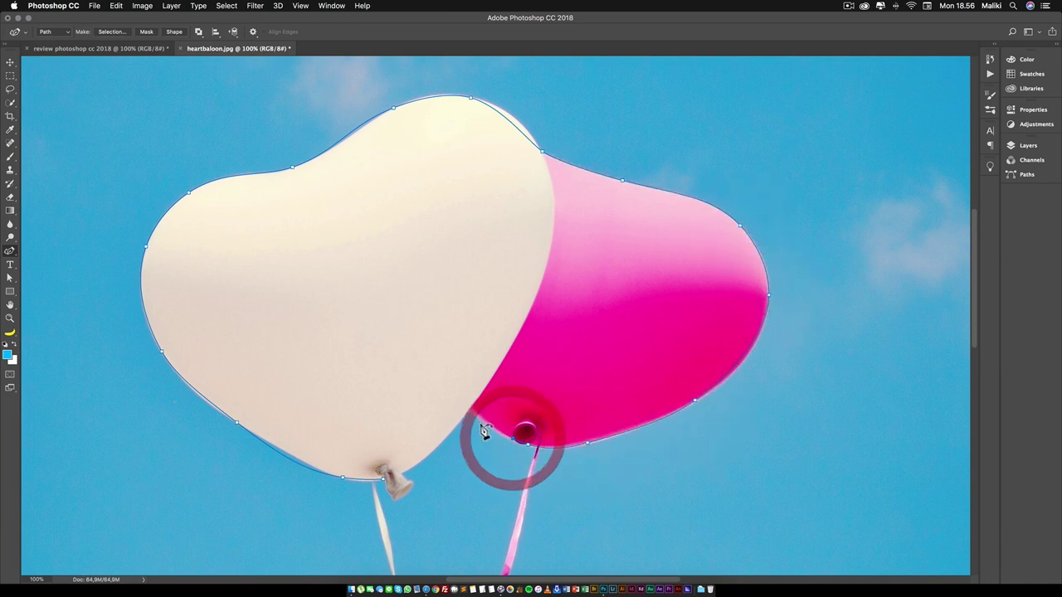
click(470, 408)
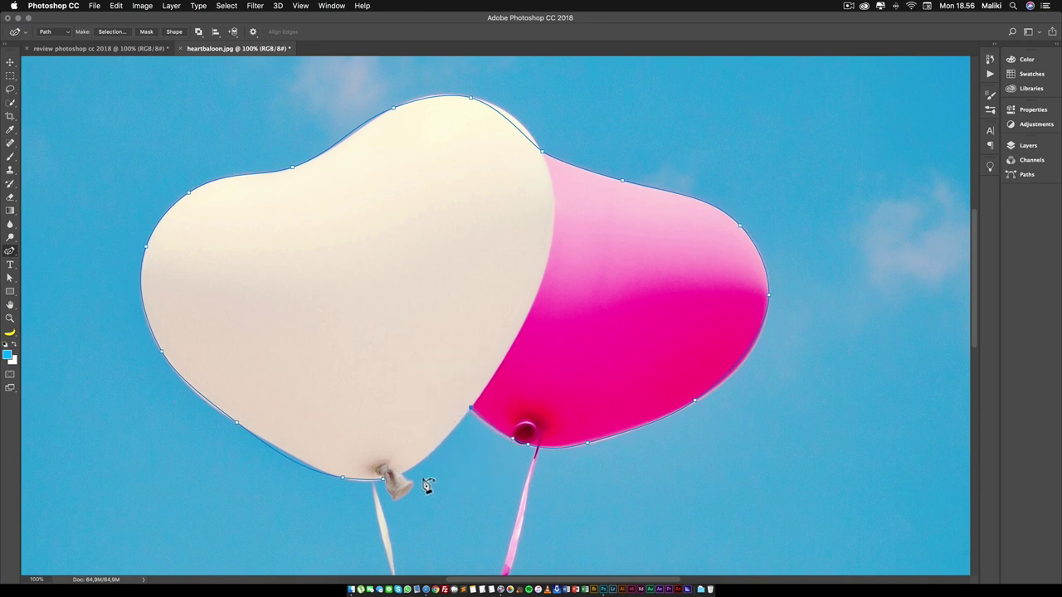
mouse_move(399, 473)
mouse_down()
mouse_move(415, 497)
mouse_move(405, 491)
mouse_up()
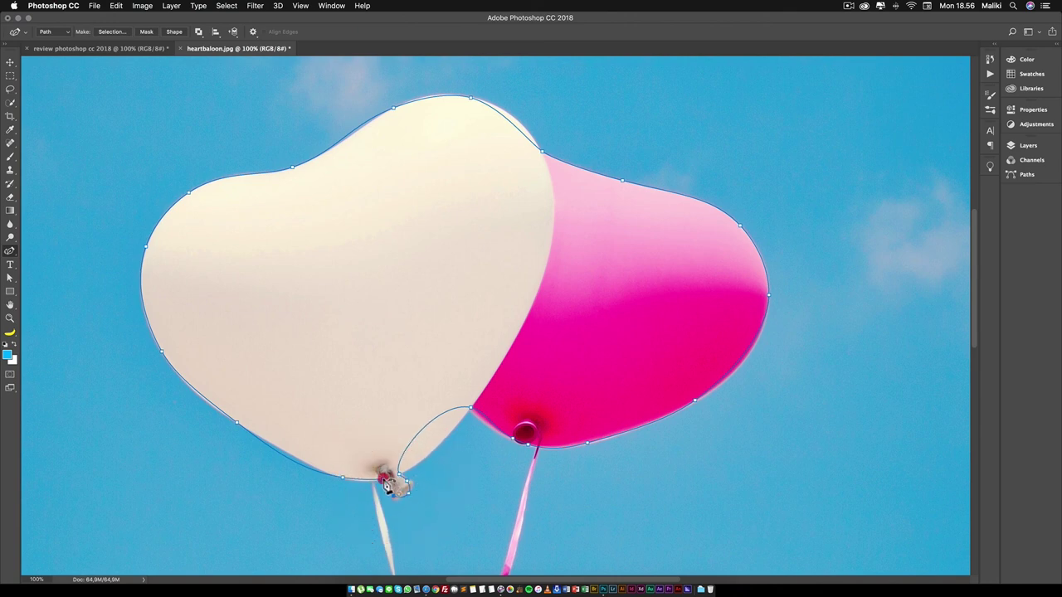
Close the path at the balloons' top junction and adjust the top-left anchors
scroll(398, 498, left, 5)
scroll(398, 496, left, 1)
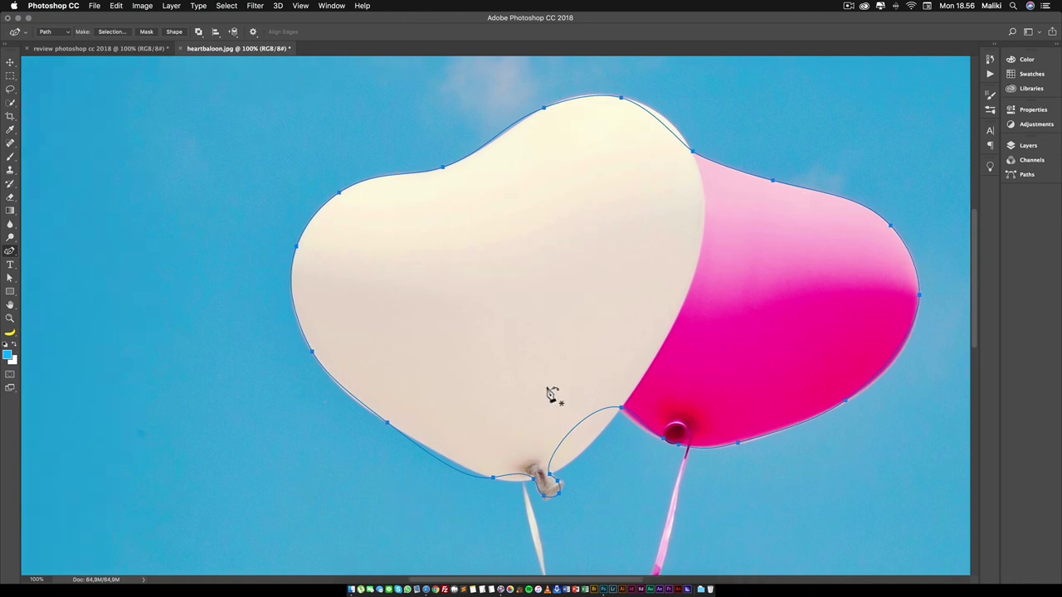
drag(617, 385, 461, 379)
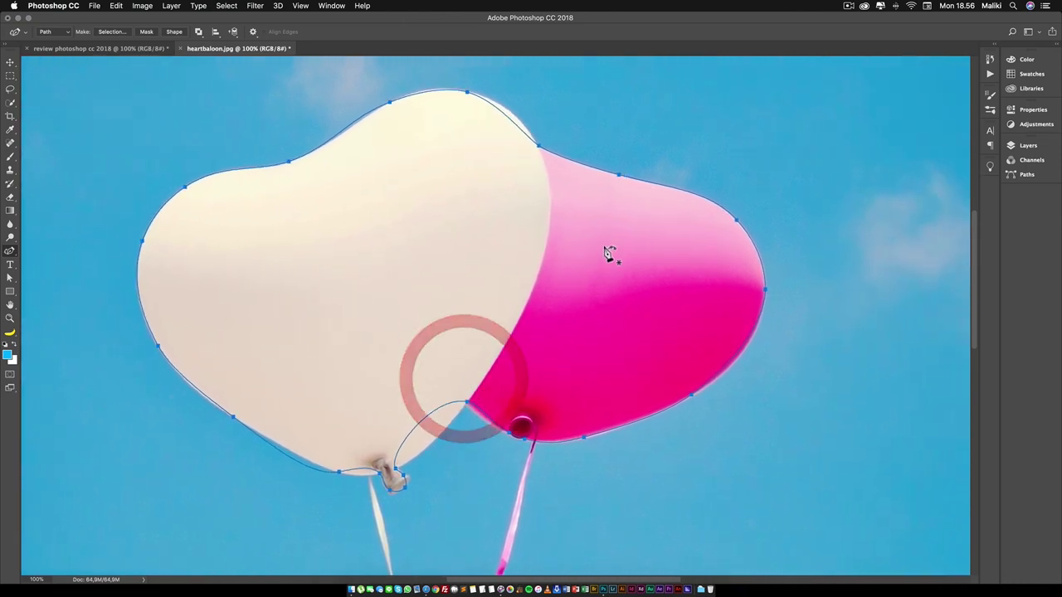
click(539, 146)
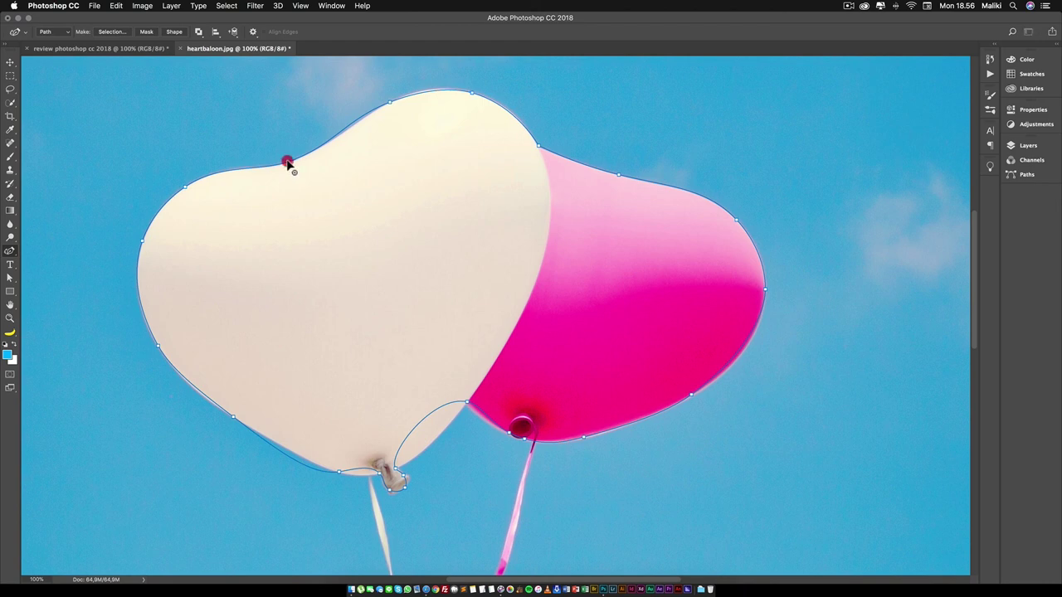
drag(287, 162, 290, 163)
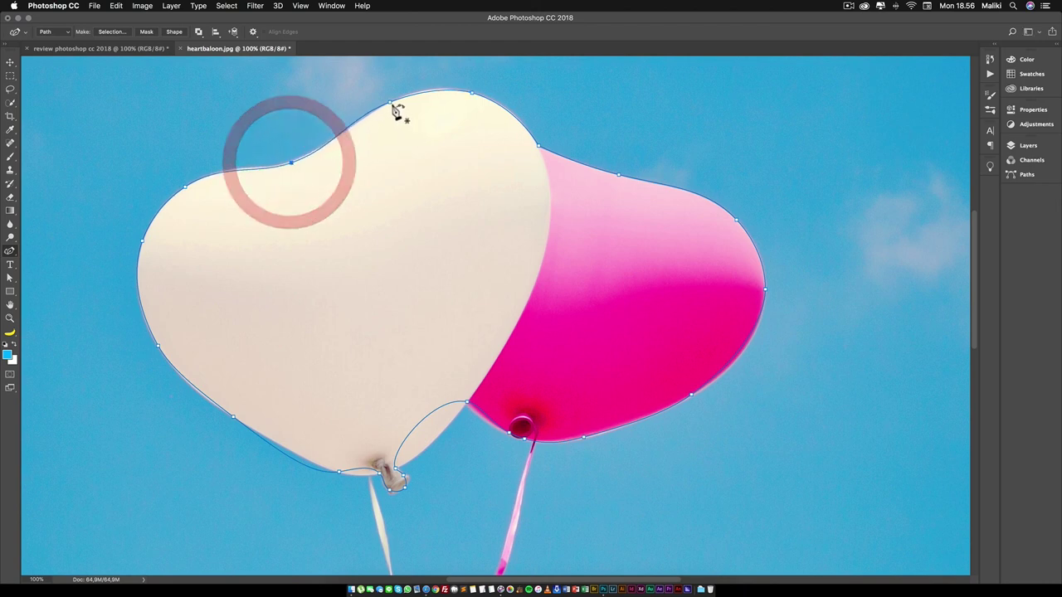
mouse_move(391, 102)
mouse_down()
mouse_move(355, 147)
mouse_move(359, 124)
mouse_up()
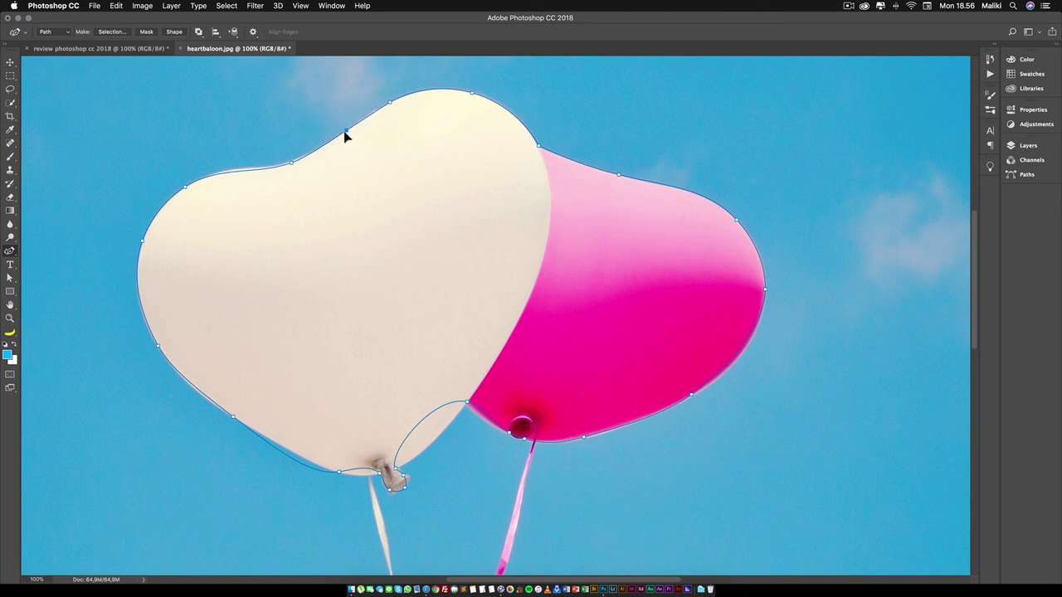
Add and adjust anchors along the white balloon's top-left edge and crown
click(332, 144)
click(362, 122)
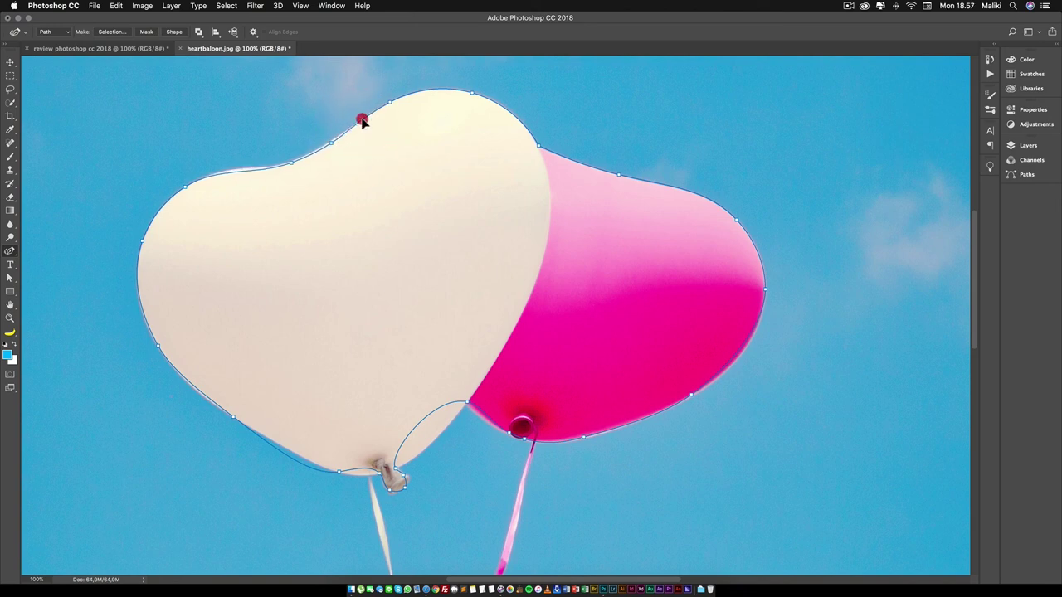
click(331, 145)
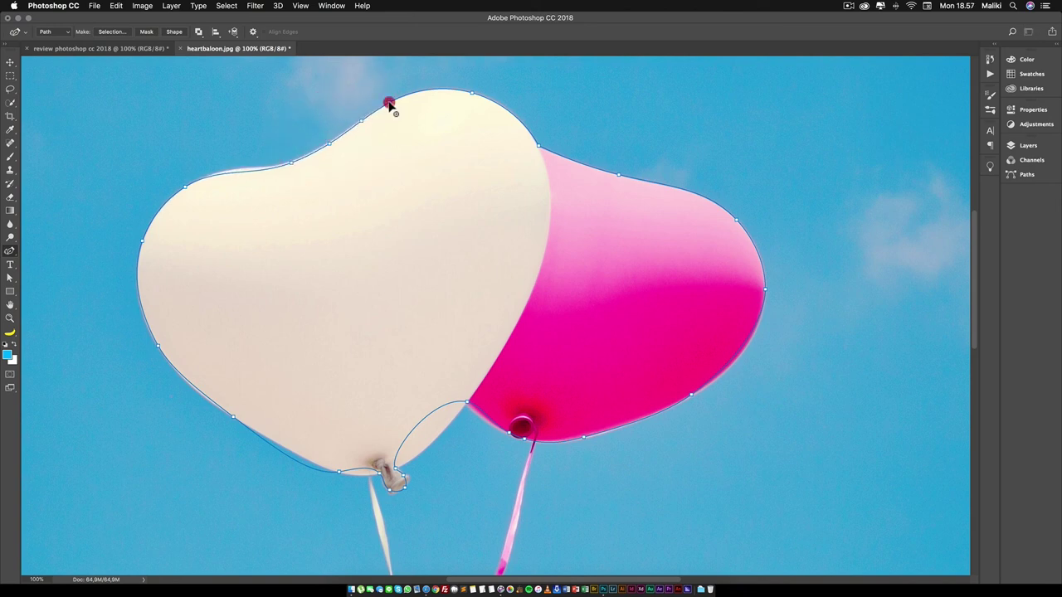
drag(389, 103, 394, 100)
click(472, 93)
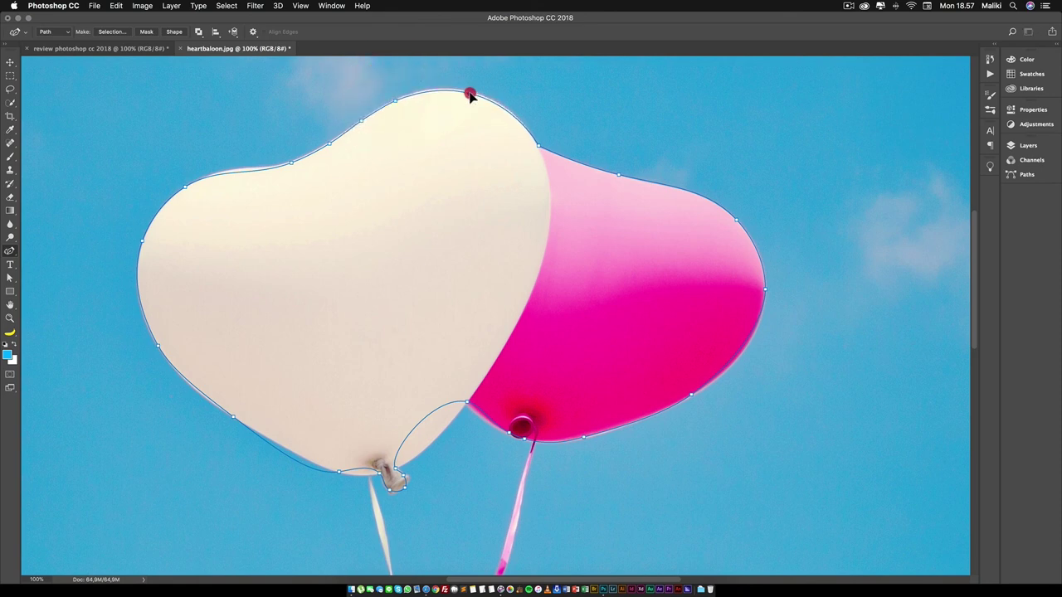
click(143, 240)
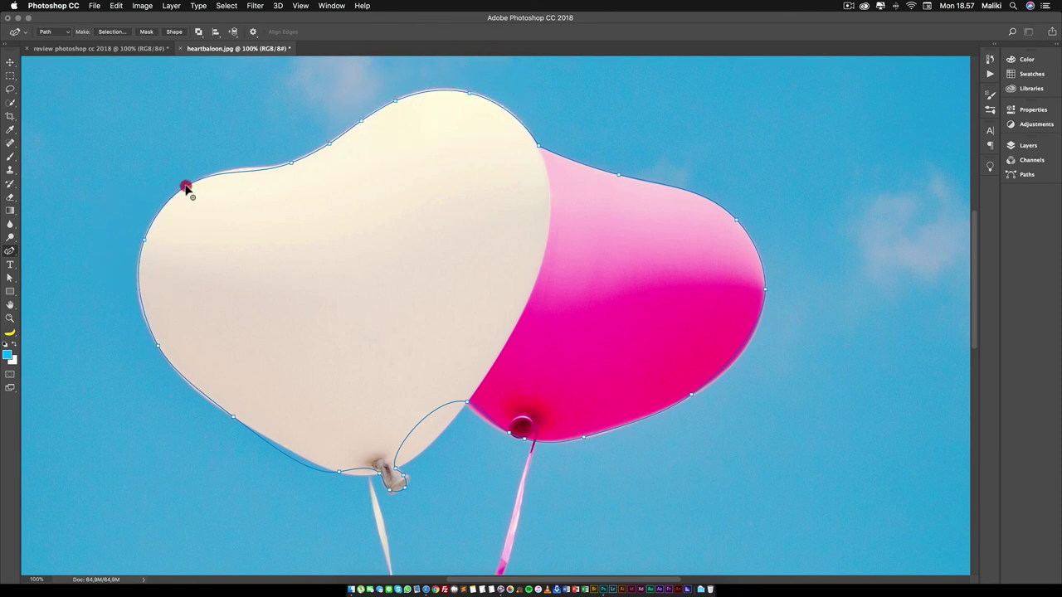
drag(184, 187, 193, 182)
click(237, 175)
drag(236, 173, 255, 168)
click(229, 172)
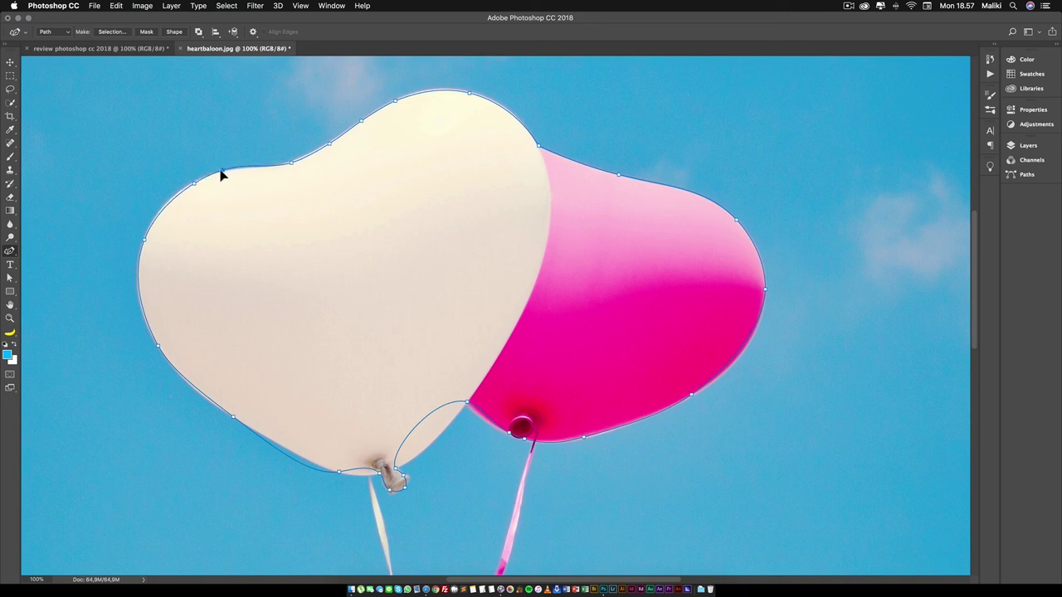
click(219, 174)
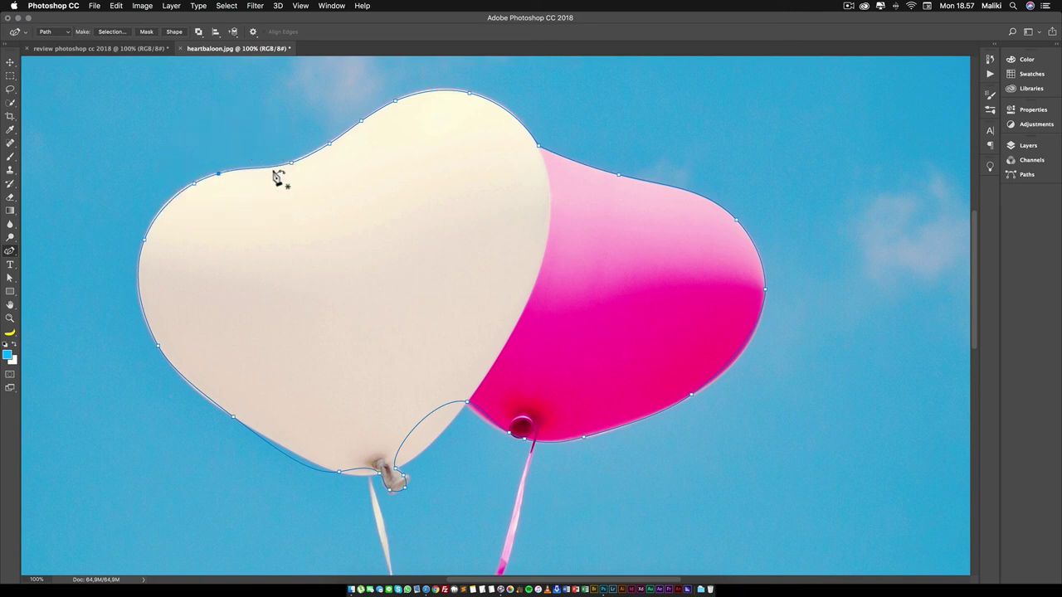
Reshape the anchors at the white balloon's bottom, near its knot and the junction
click(338, 471)
drag(338, 471, 374, 483)
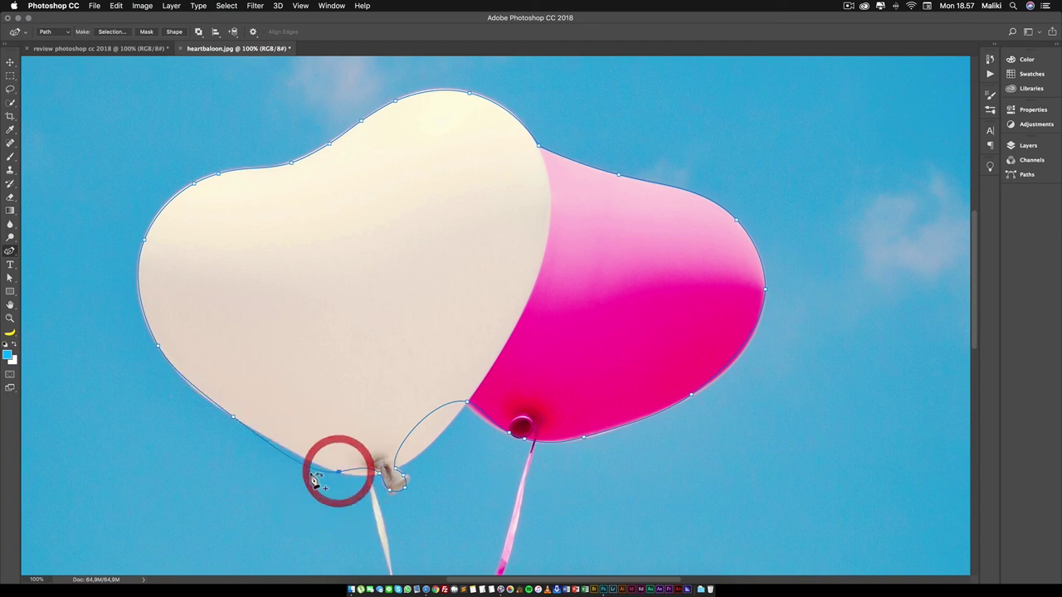
click(381, 476)
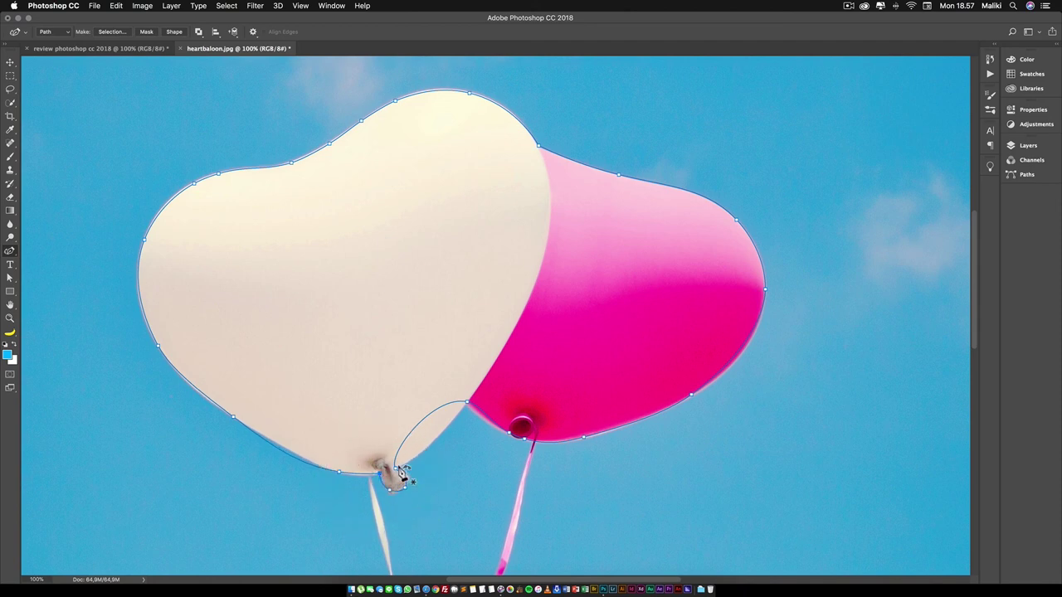
click(397, 473)
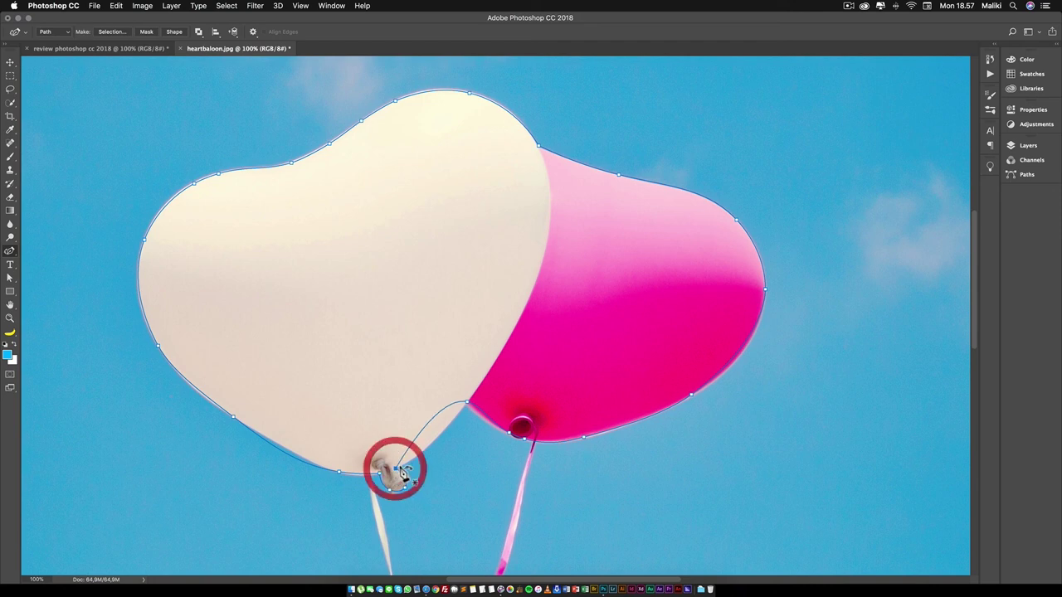
click(467, 402)
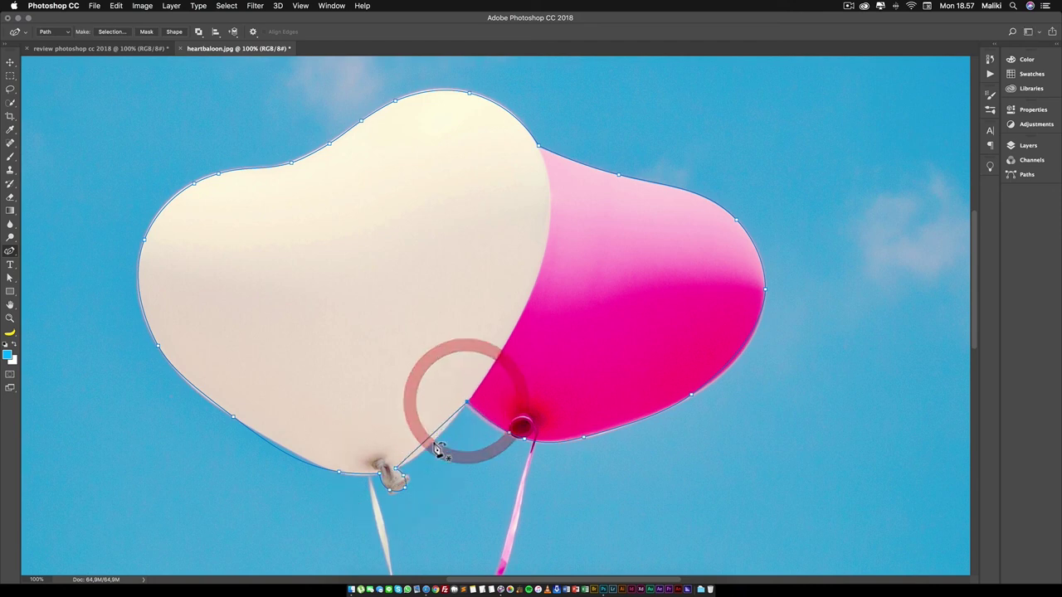
click(426, 441)
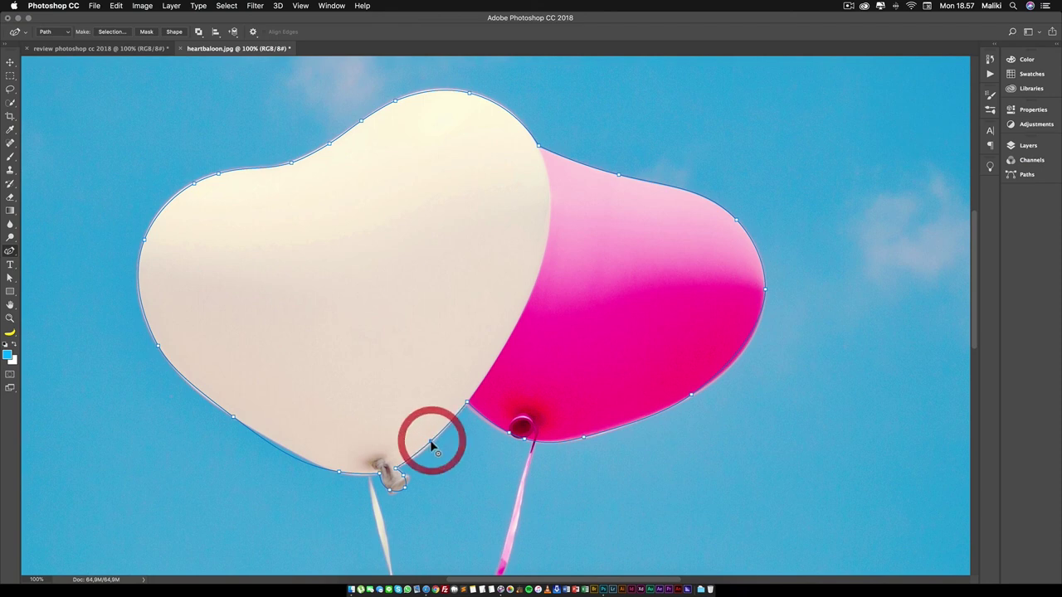
click(429, 442)
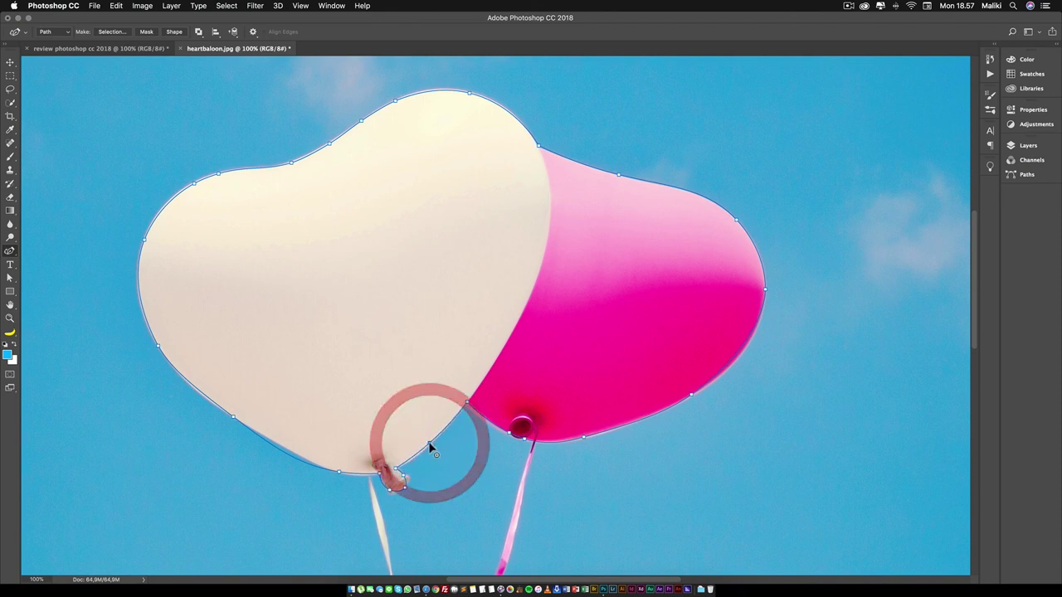
Add anchors on the pink balloon's right edge and the white balloon's lower edge
click(743, 349)
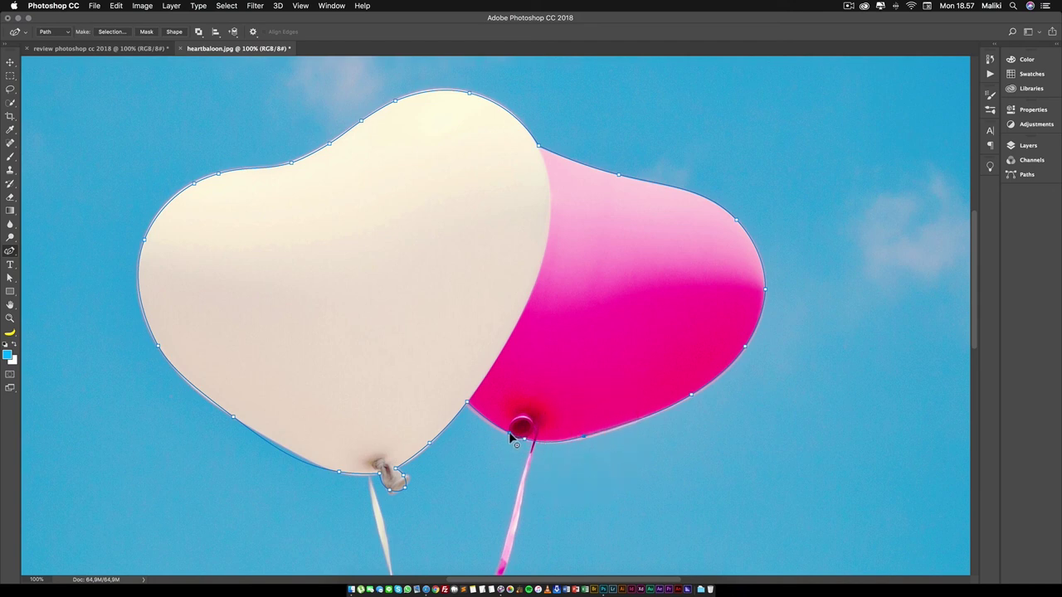
click(286, 450)
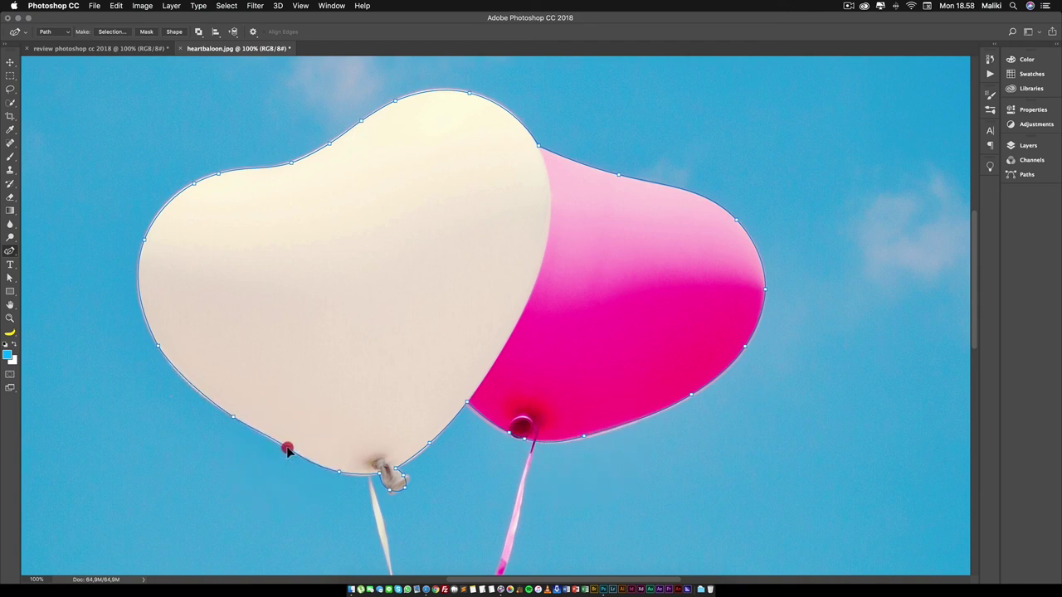
click(350, 474)
Convert the balloon Work Path into a selection with Make Selection, then show the Layers panel
click(1024, 175)
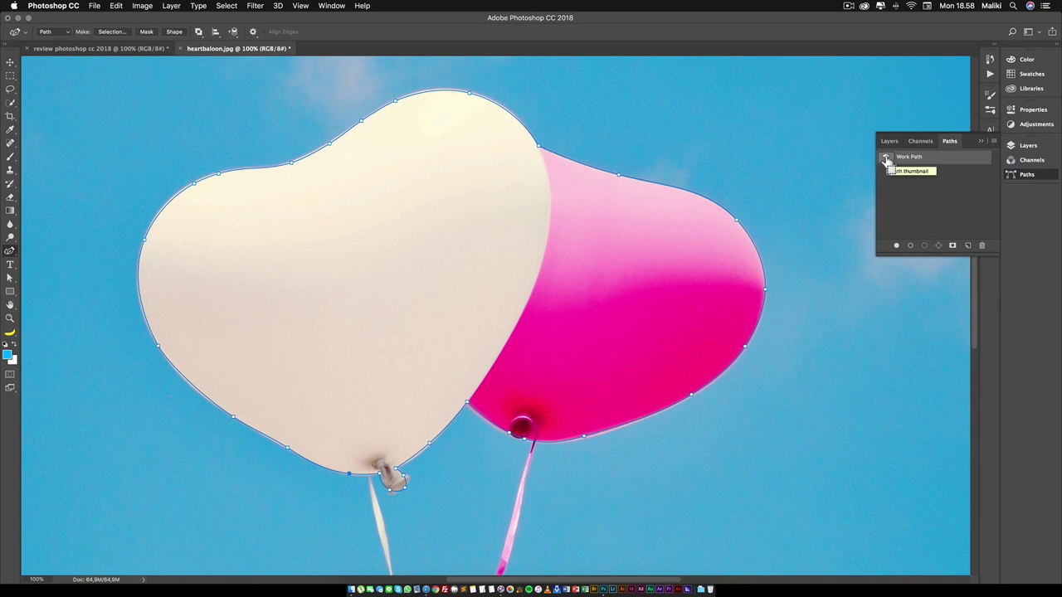
ctrl+click(885, 157)
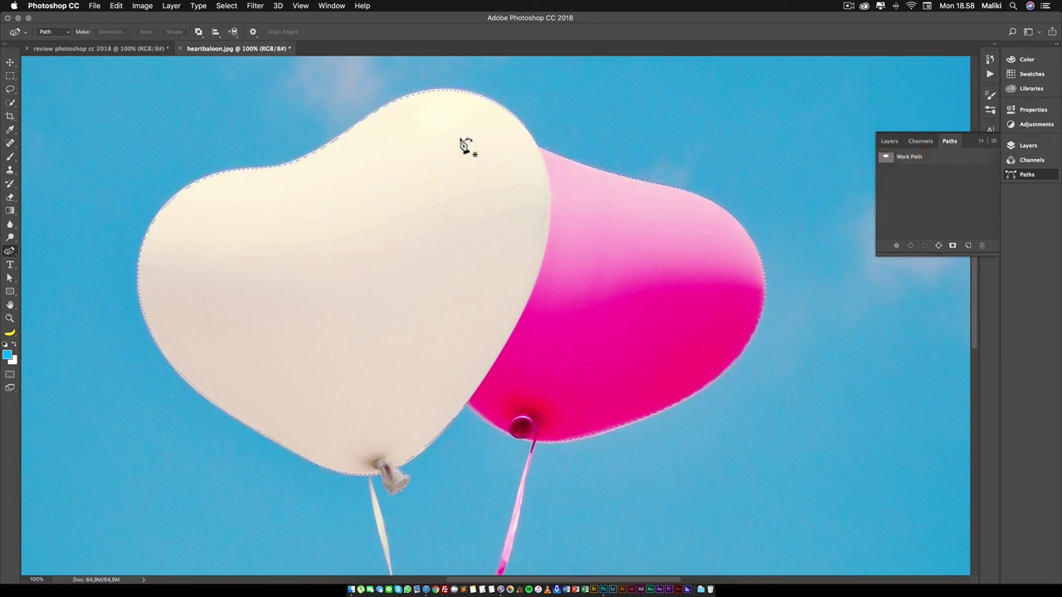
key(ctrl+z)
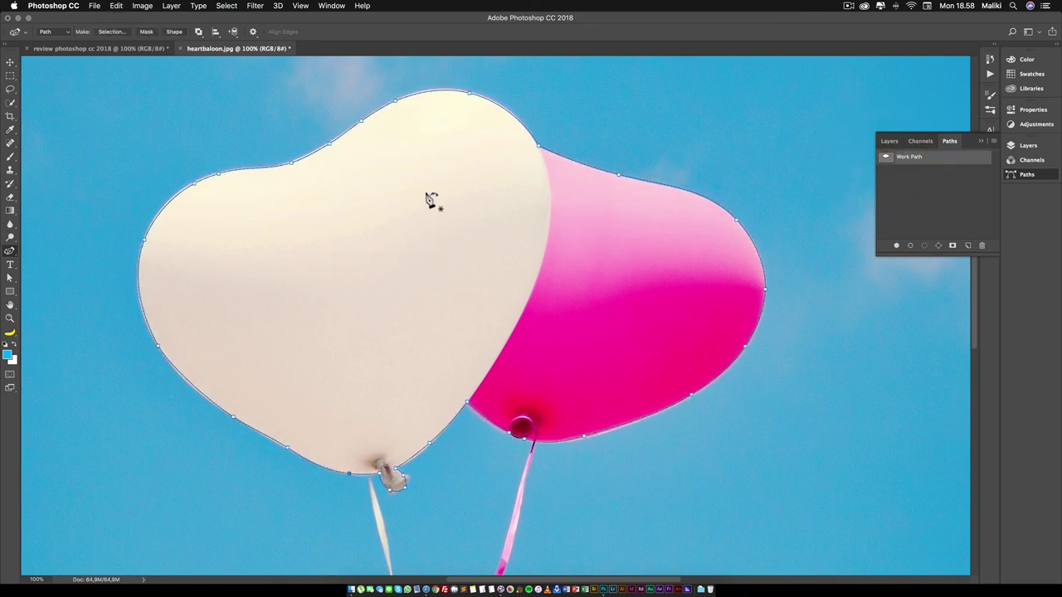
right_click(425, 193)
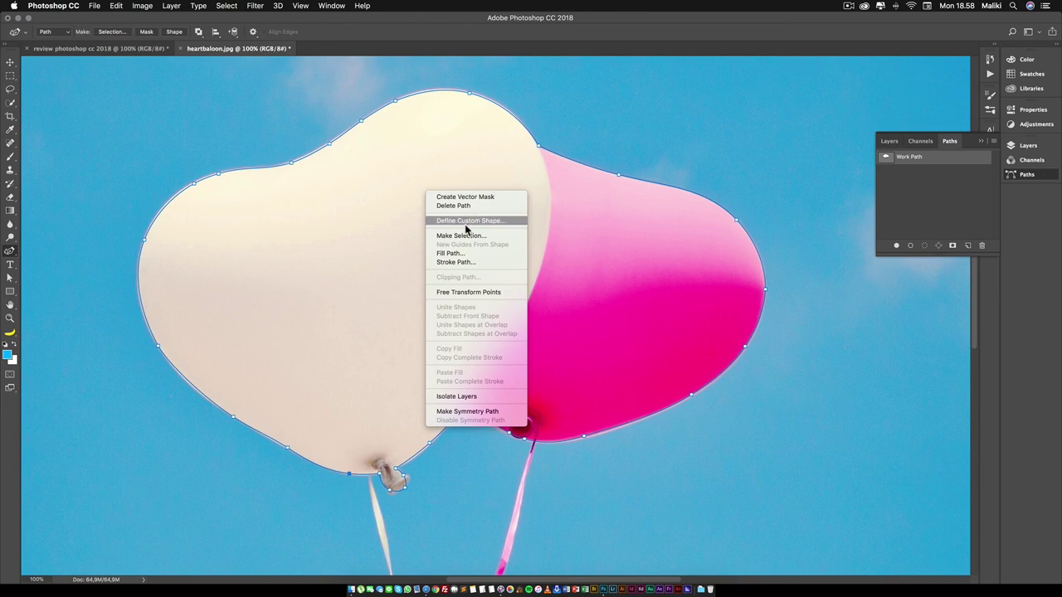
click(465, 236)
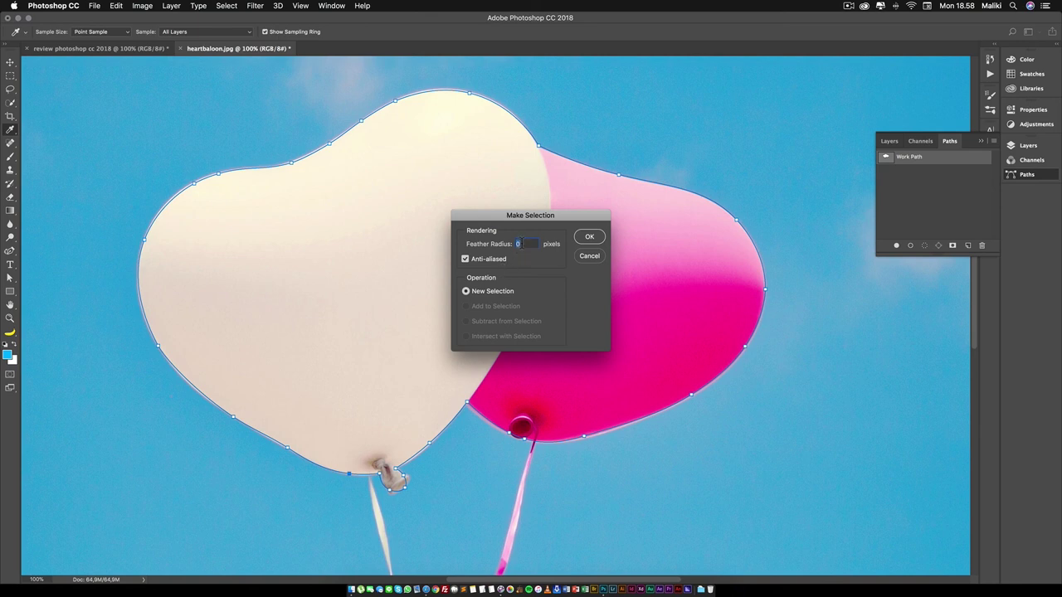
click(590, 238)
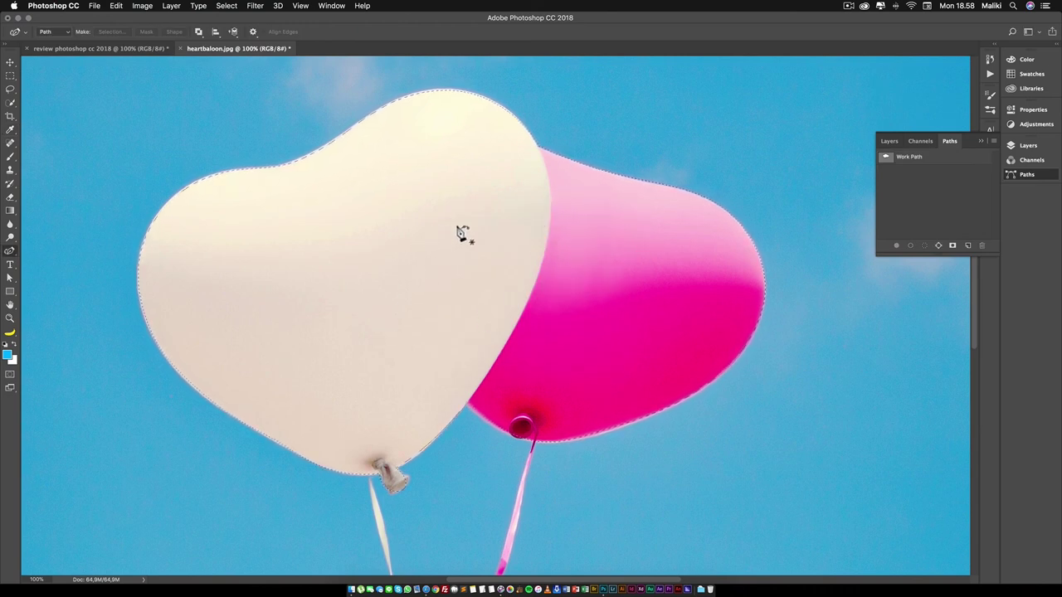
click(886, 139)
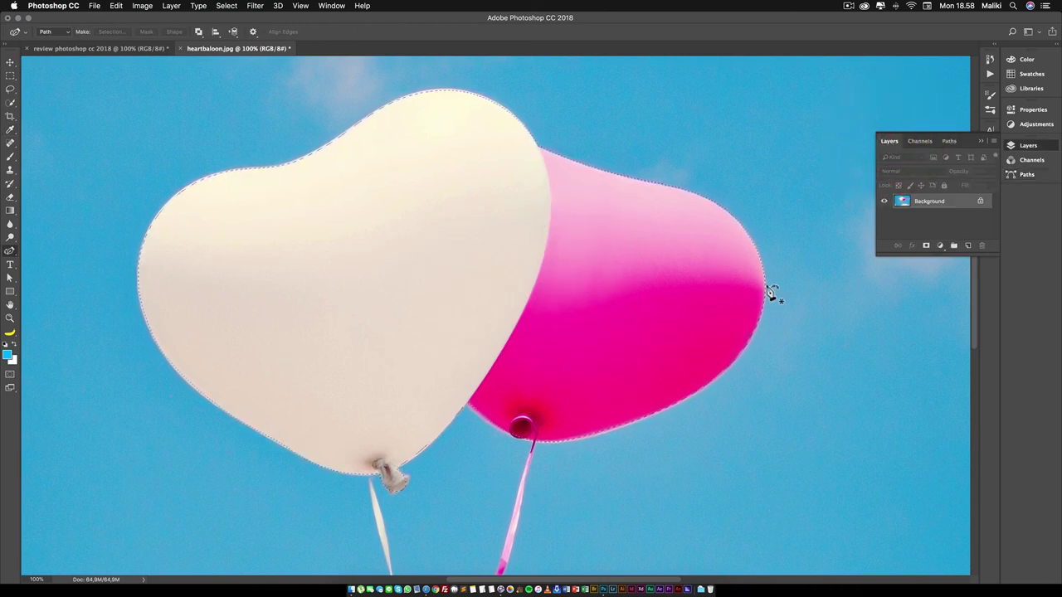
Add a layer mask from the balloon selection, then close heartbaloon.jpg without saving
click(925, 245)
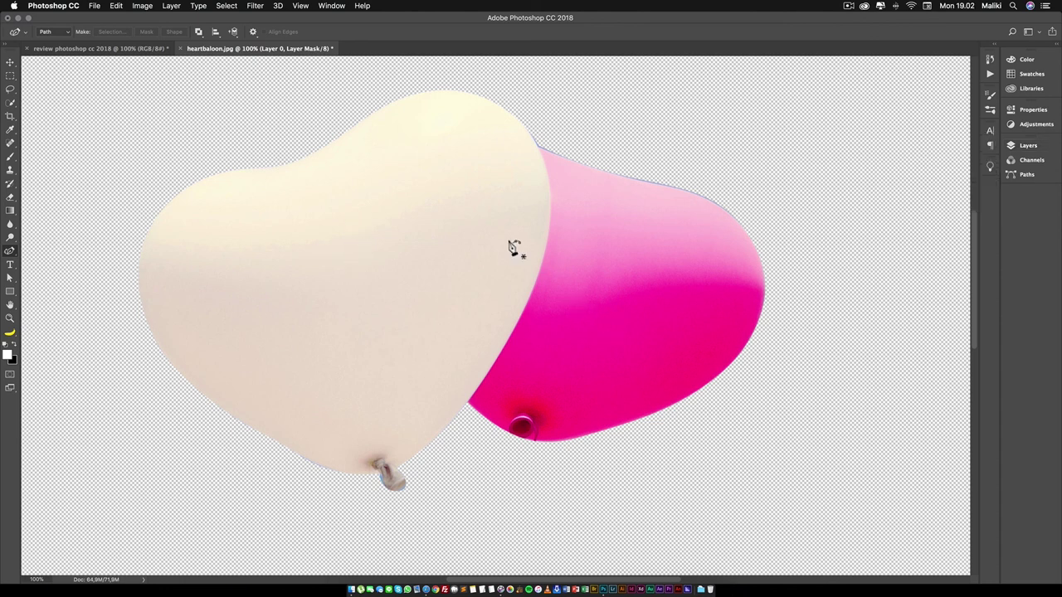
click(182, 48)
click(500, 201)
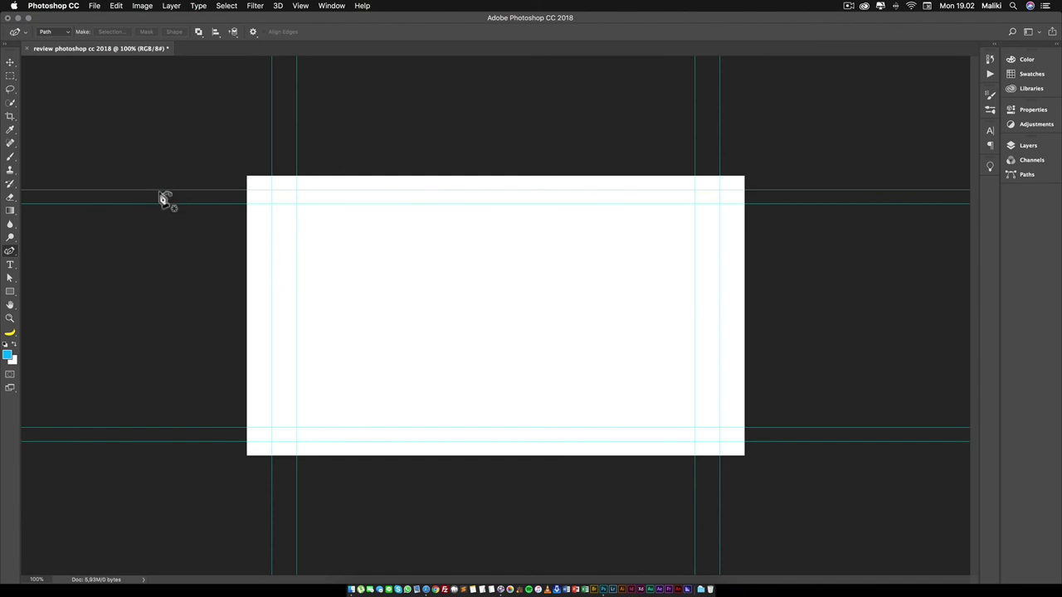
Select the Brush tool, set Smoothing to 100%, and uncheck Stroke Catch-up
click(10, 63)
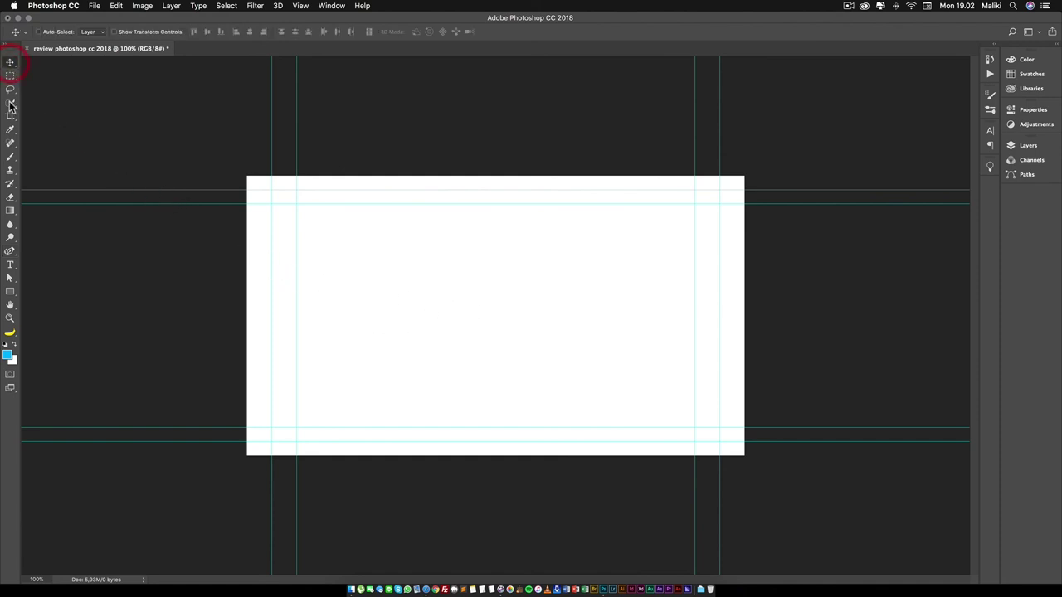
click(10, 158)
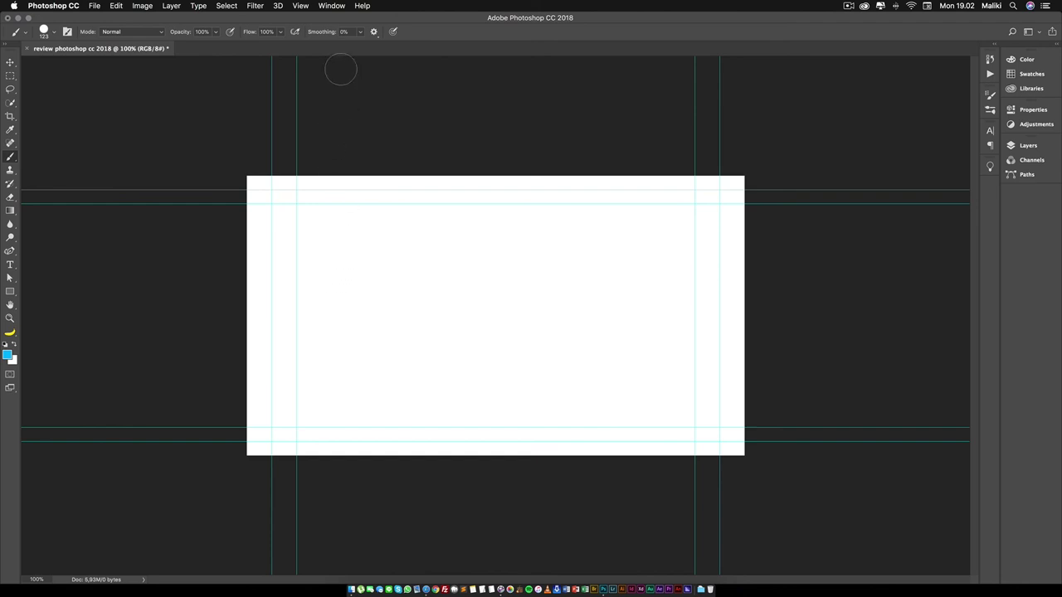
drag(323, 37, 374, 36)
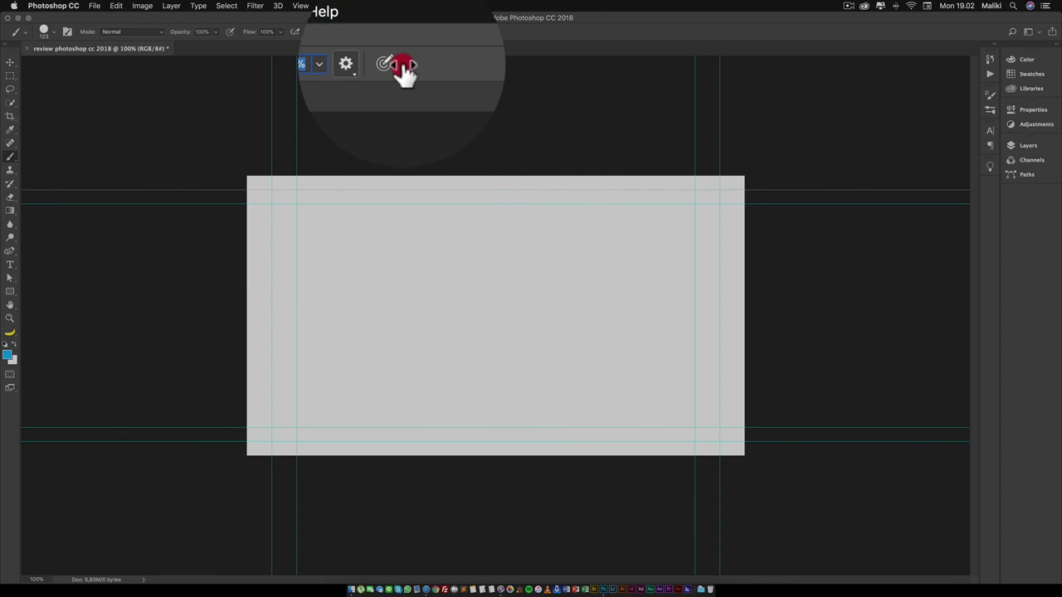
click(374, 69)
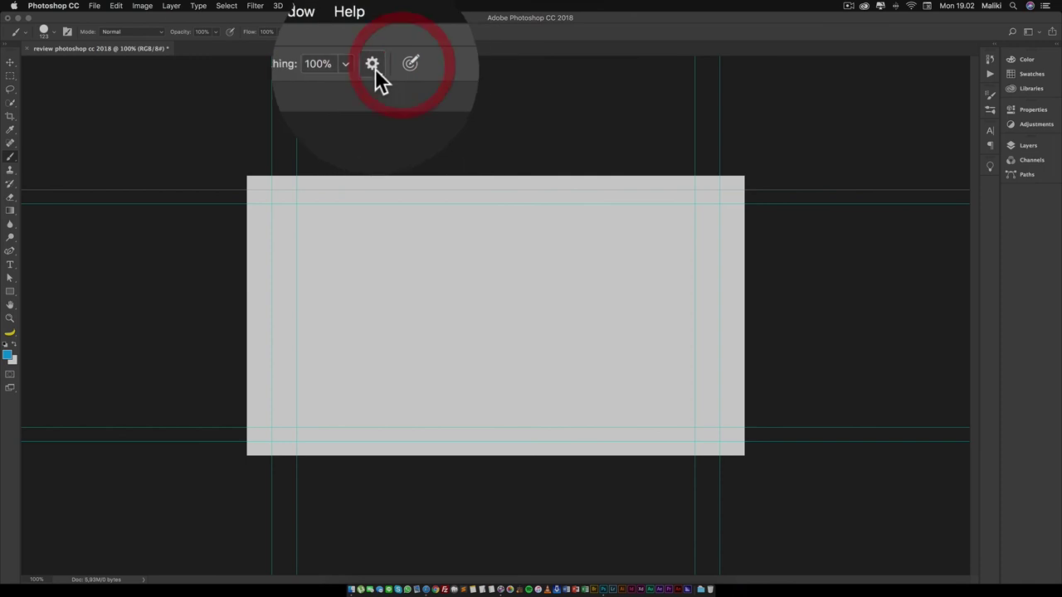
click(343, 66)
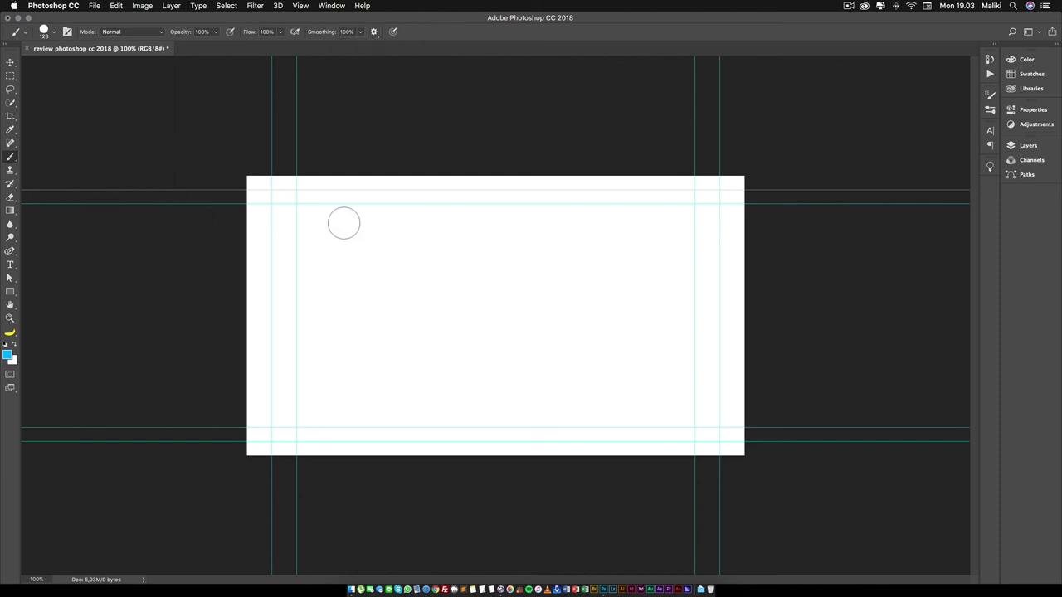
Paint three test strokes at the current smoothing, undoing each one
drag(347, 253, 630, 252)
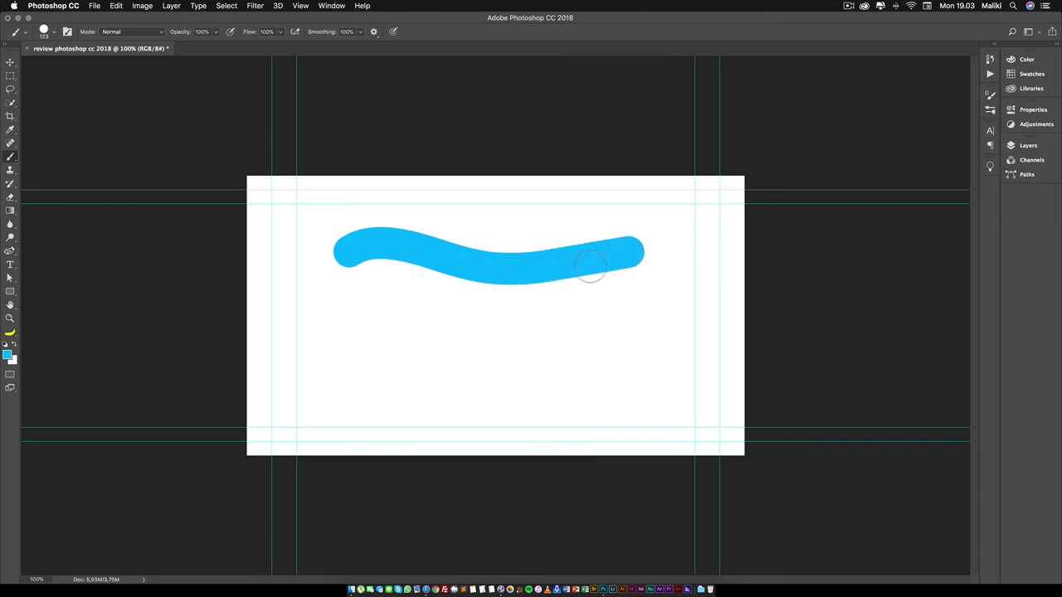
key(ctrl+z)
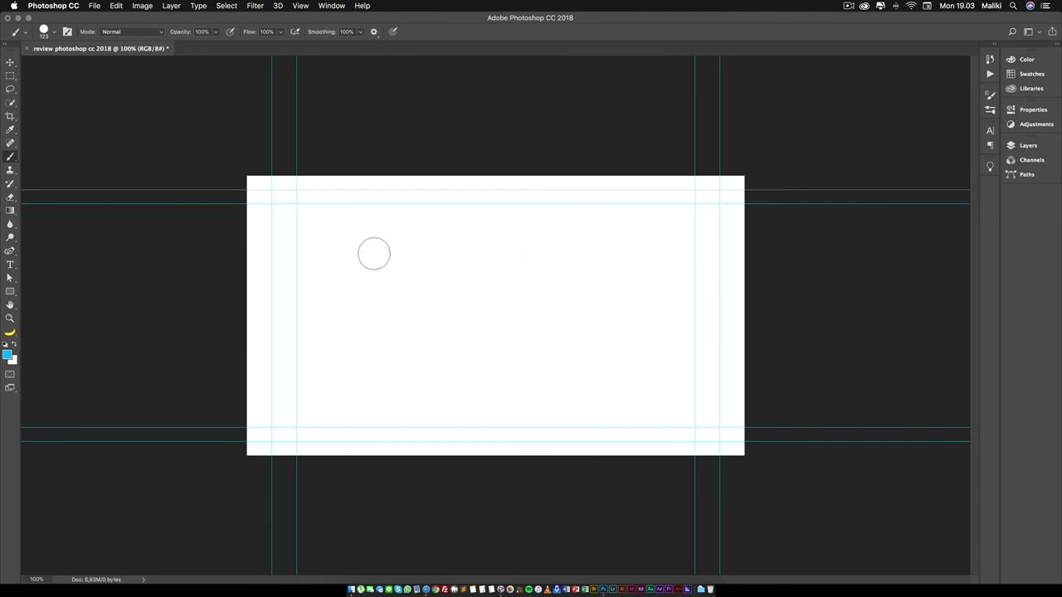
click(329, 242)
drag(329, 241, 652, 243)
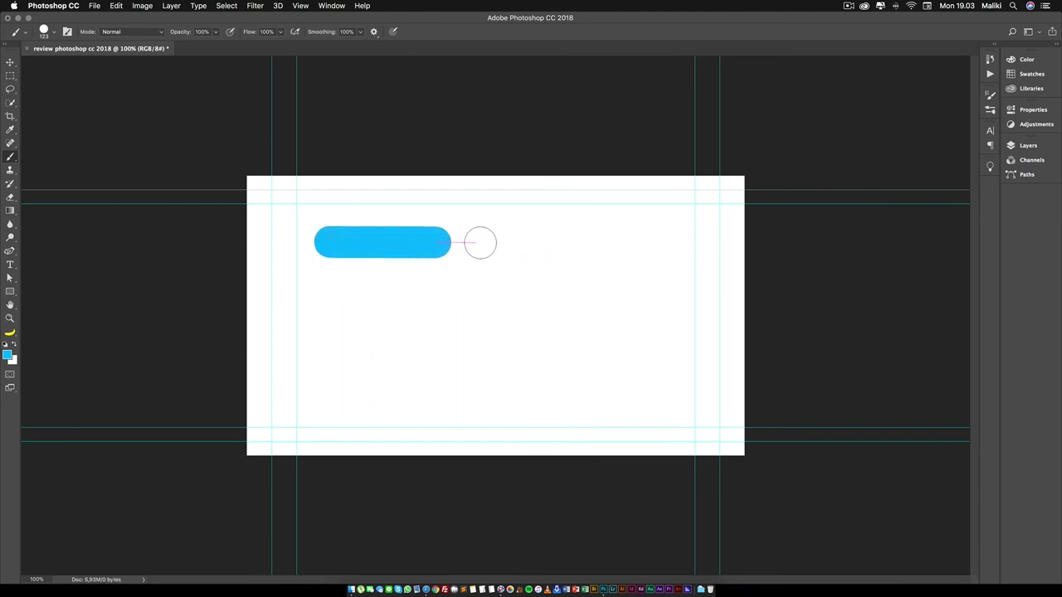
key(ctrl+z)
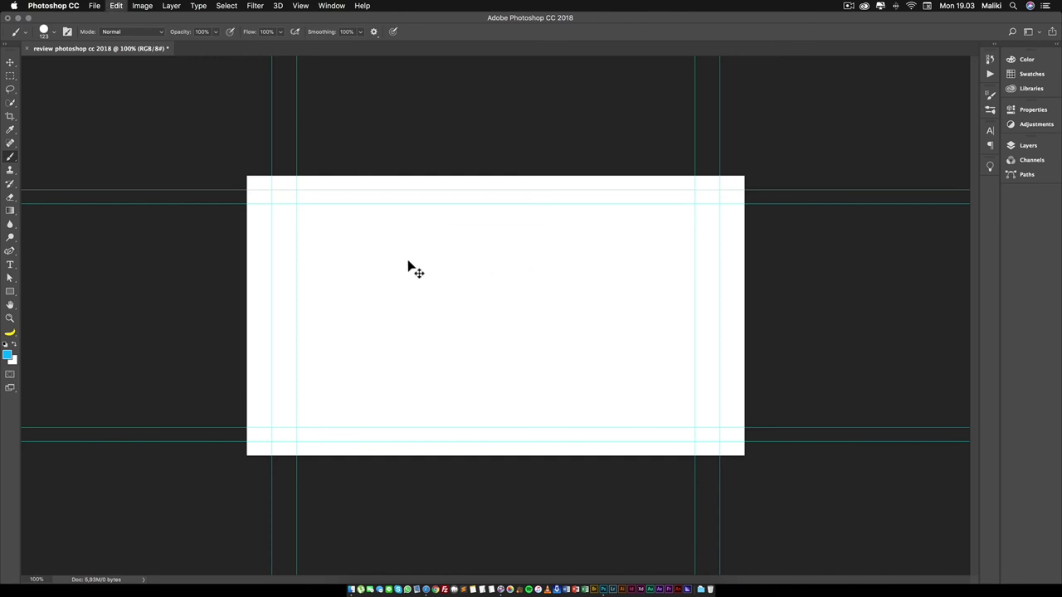
mouse_move(314, 236)
mouse_down()
mouse_move(651, 232)
mouse_move(647, 289)
mouse_move(488, 296)
mouse_up()
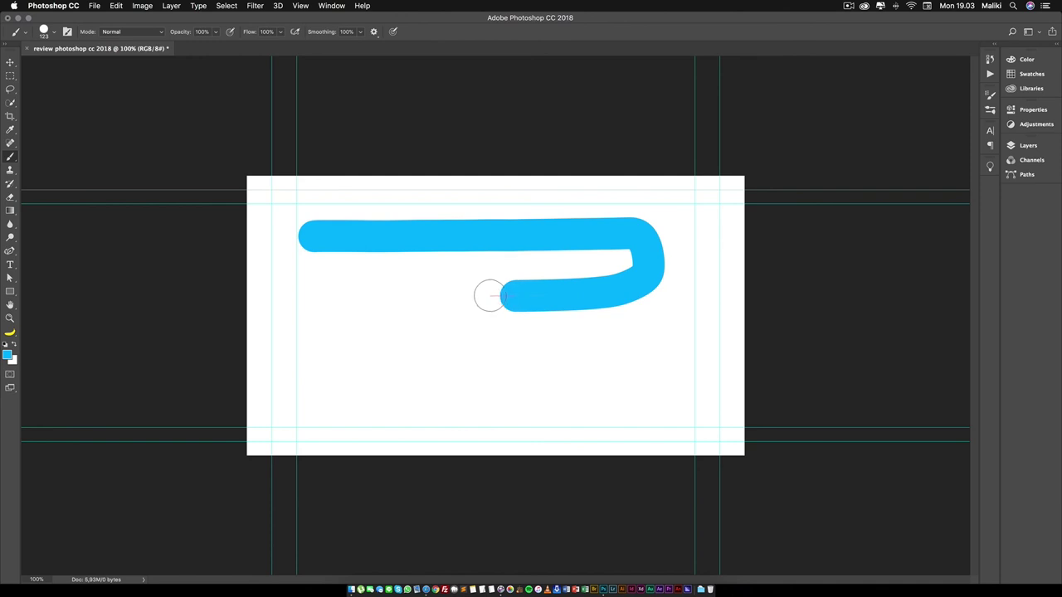
mouse_move(489, 296)
mouse_down()
mouse_move(365, 295)
mouse_move(539, 272)
mouse_move(673, 284)
mouse_move(389, 354)
mouse_move(509, 228)
mouse_move(686, 342)
mouse_move(384, 348)
mouse_move(379, 241)
mouse_move(581, 228)
mouse_move(520, 416)
mouse_move(435, 309)
mouse_move(564, 299)
mouse_up()
key(ctrl+z)
key(ctrl+z)
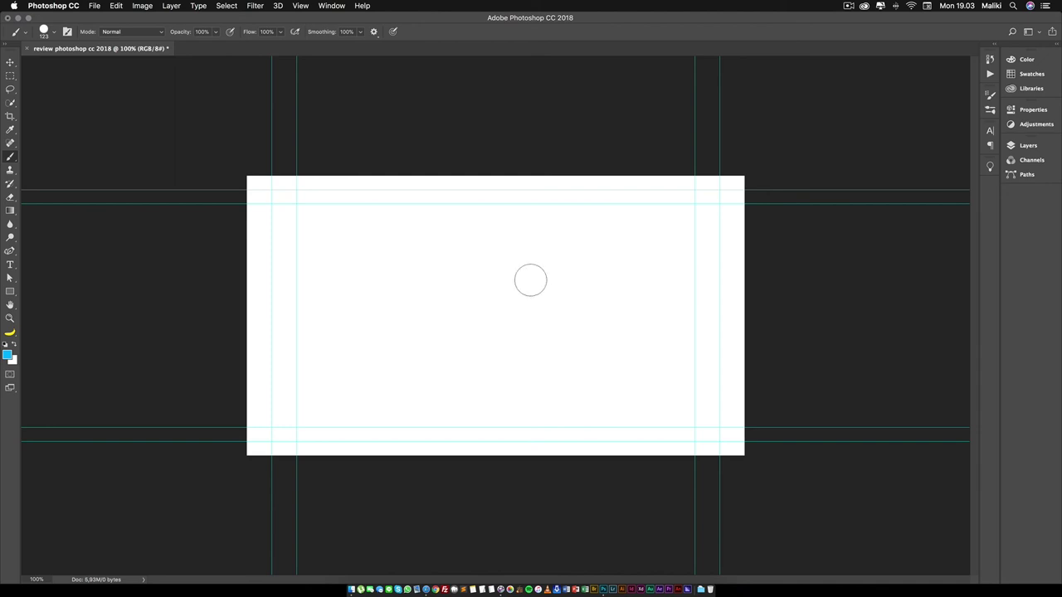
Set smoothing to 0%, then paint and undo a zigzag test stroke
click(359, 31)
drag(361, 50, 311, 48)
mouse_move(304, 239)
mouse_down()
mouse_move(564, 236)
mouse_move(443, 304)
mouse_move(313, 355)
mouse_move(588, 356)
mouse_move(658, 225)
mouse_move(701, 379)
mouse_move(457, 400)
mouse_move(315, 332)
mouse_move(496, 281)
mouse_move(640, 323)
mouse_up()
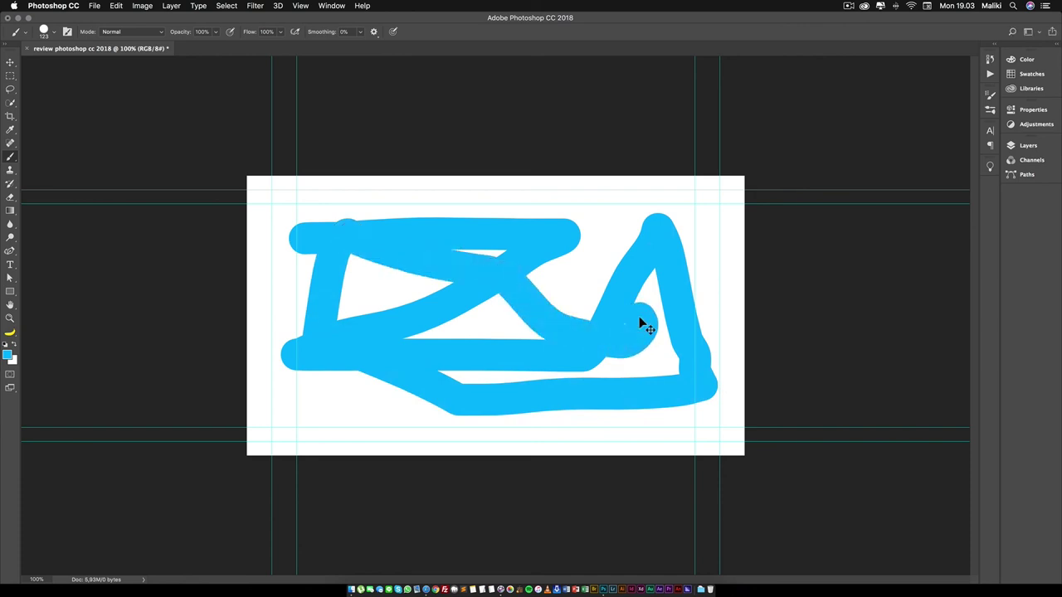
key(super+z)
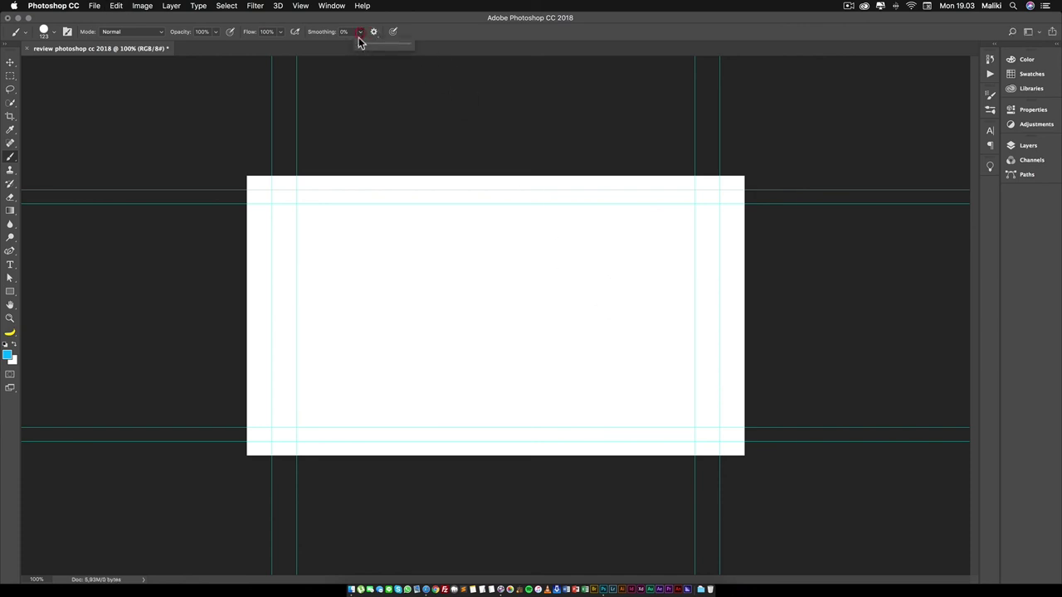
Raise smoothing to 84%, shrink the brush, and paint and undo two looping strokes
drag(360, 39, 420, 50)
click(429, 65)
key(bracketleft)
key(bracketleft)
key(bracketleft)
mouse_move(301, 300)
mouse_down()
mouse_move(324, 278)
mouse_move(413, 263)
mouse_move(451, 320)
mouse_move(523, 306)
mouse_move(618, 257)
mouse_move(655, 340)
mouse_move(683, 282)
mouse_move(663, 261)
mouse_up()
key(super+z)
mouse_move(341, 237)
mouse_down()
mouse_move(407, 220)
mouse_move(496, 294)
mouse_move(578, 246)
mouse_move(474, 227)
mouse_move(381, 325)
mouse_move(323, 277)
mouse_move(426, 346)
mouse_move(526, 372)
mouse_move(434, 310)
mouse_move(317, 419)
mouse_move(343, 349)
mouse_move(457, 431)
mouse_move(583, 387)
mouse_move(645, 288)
mouse_up()
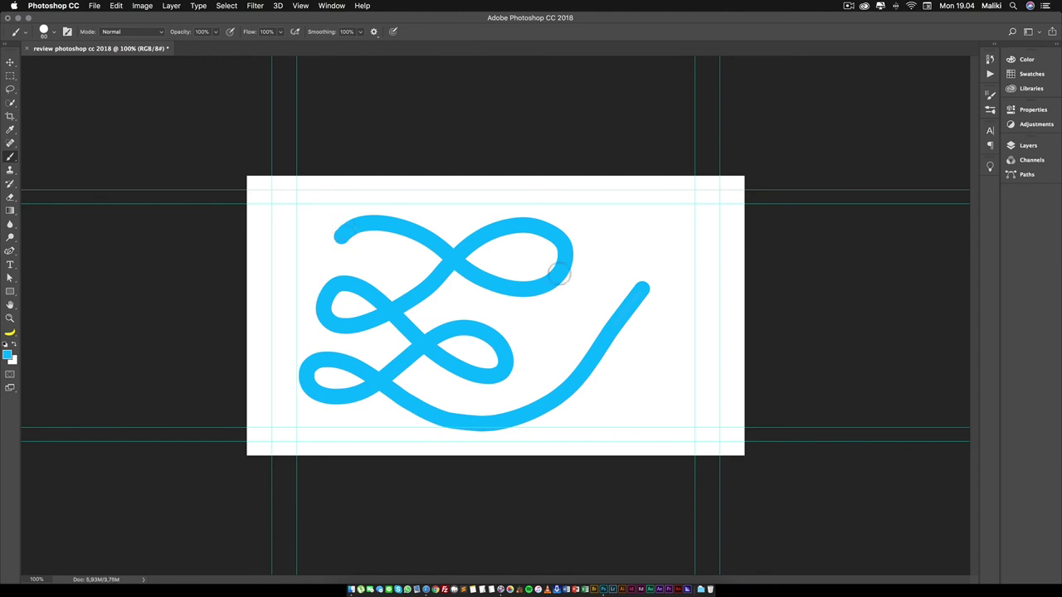
key(ctrl+z)
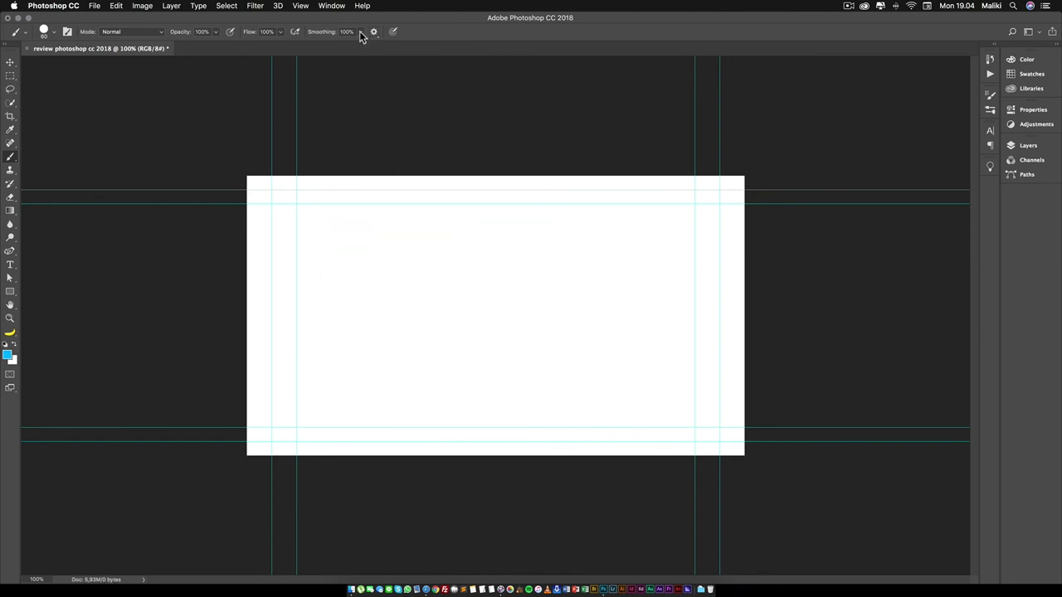
Drop smoothing back to 0%, then paint and undo a looping comparison stroke
click(360, 33)
drag(358, 43, 264, 48)
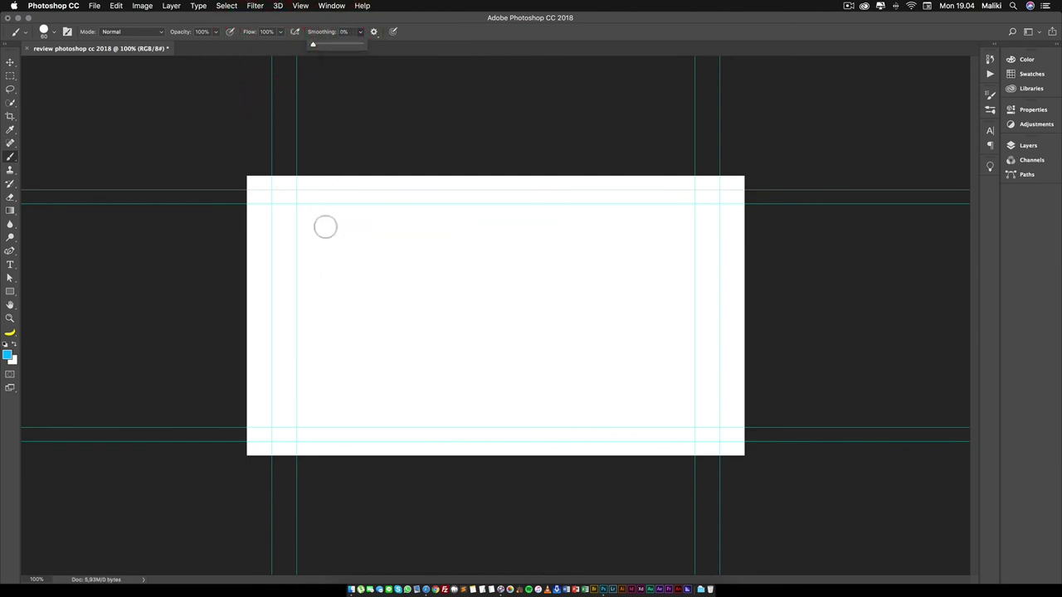
mouse_move(326, 217)
mouse_down()
mouse_move(374, 292)
mouse_move(315, 265)
mouse_move(400, 323)
mouse_move(472, 324)
mouse_move(387, 336)
mouse_move(306, 370)
mouse_move(348, 346)
mouse_move(434, 393)
mouse_move(603, 361)
mouse_move(599, 317)
mouse_up()
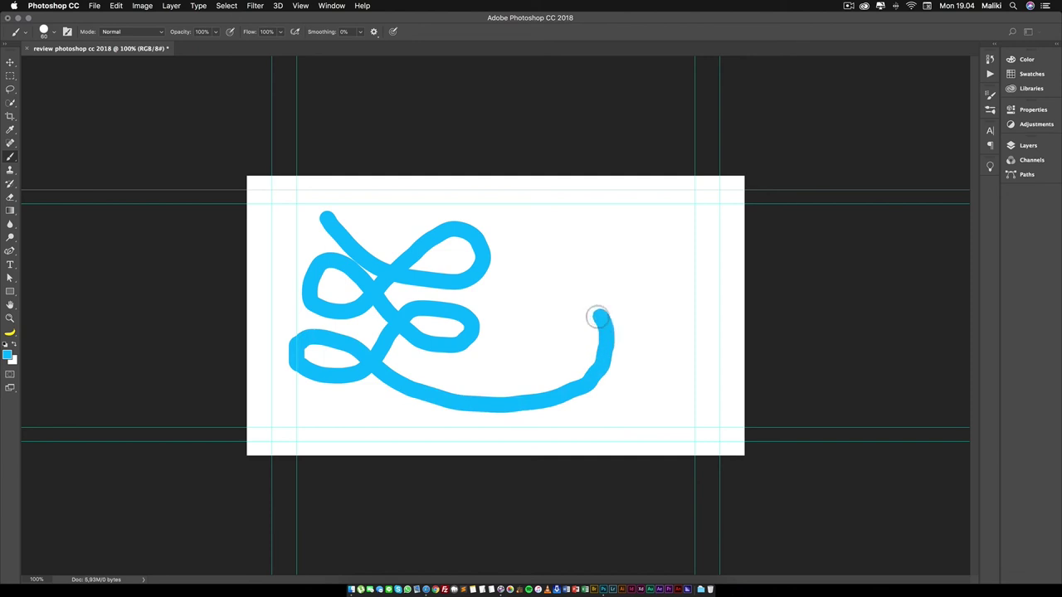
key(ctrl+z)
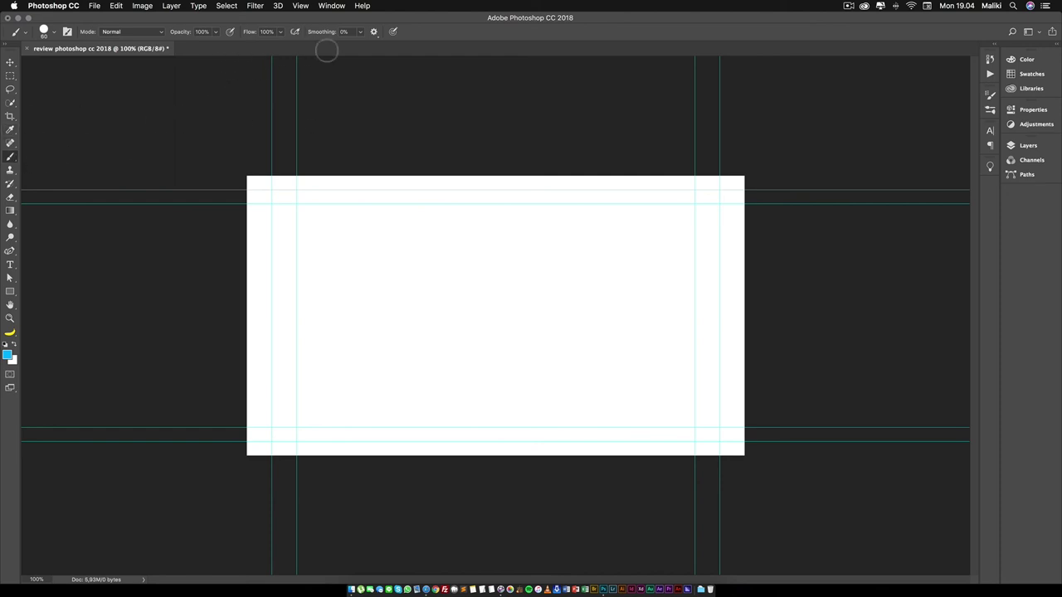
click(359, 36)
drag(360, 46, 427, 49)
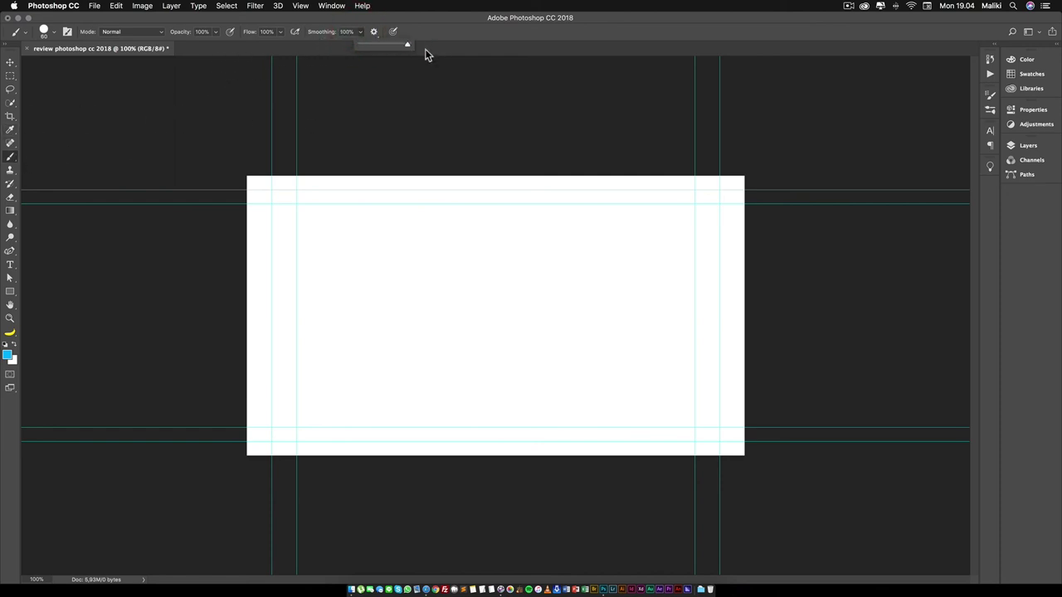
click(374, 35)
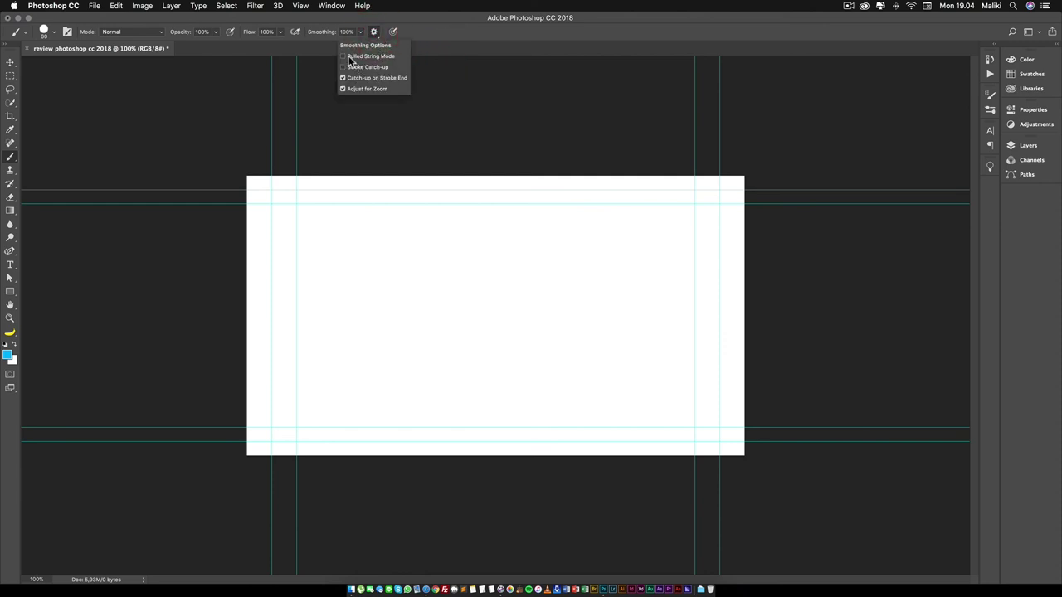
click(349, 56)
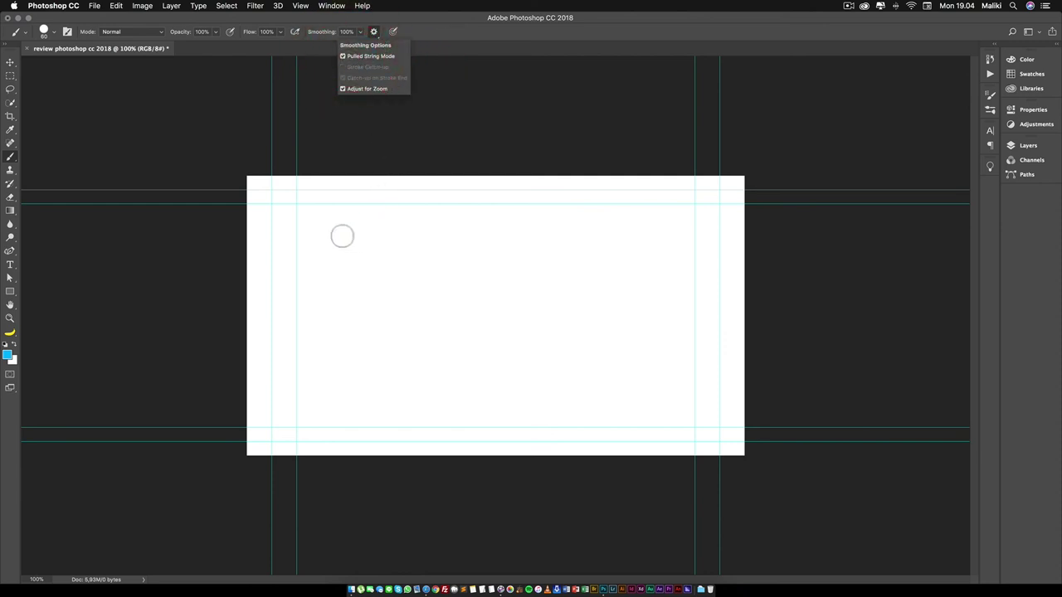
click(311, 239)
drag(311, 239, 384, 235)
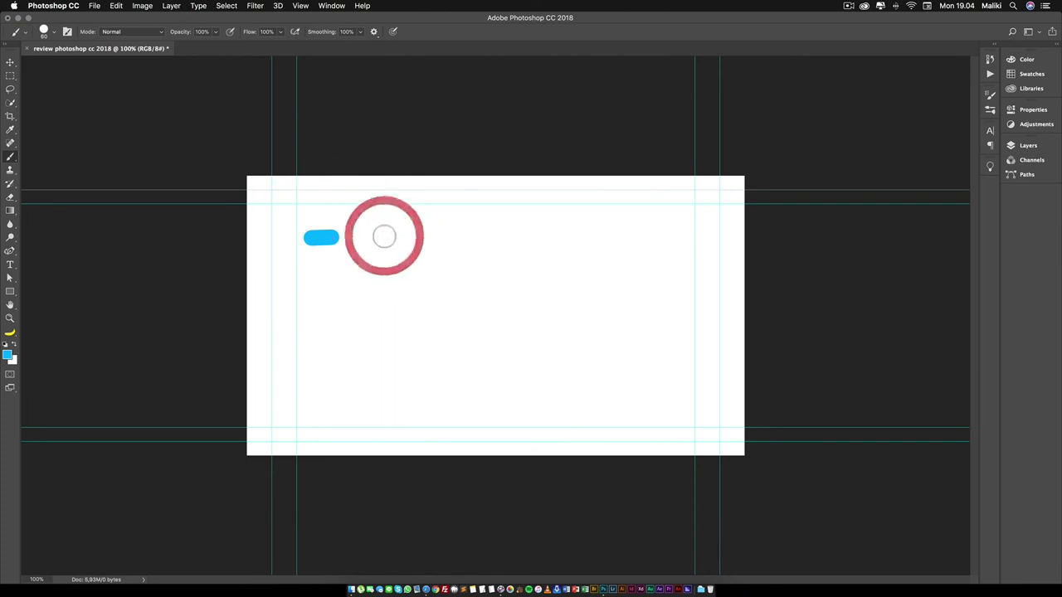
key(super+z)
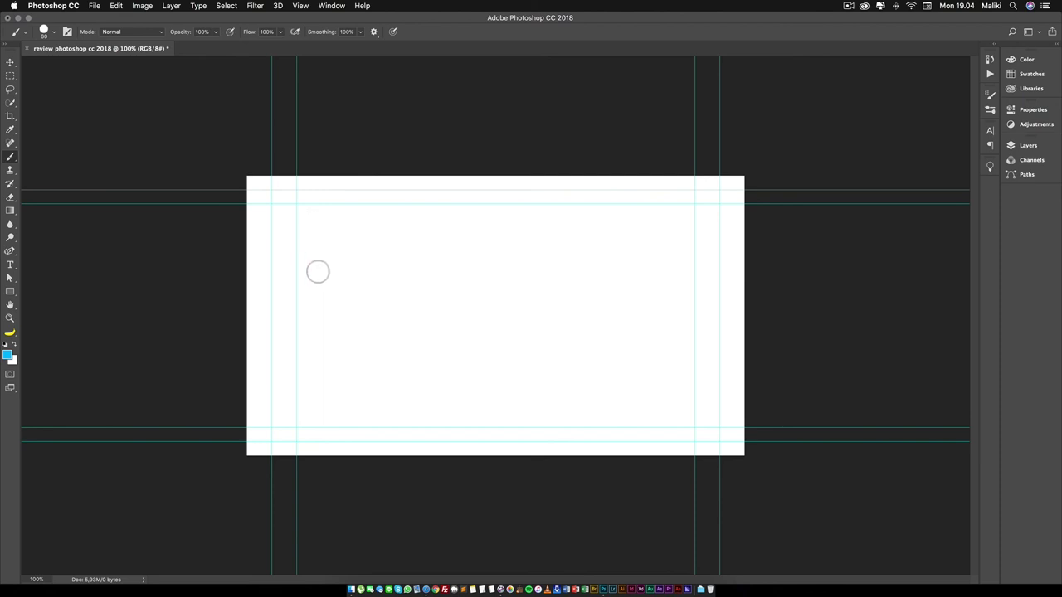
drag(317, 272, 318, 271)
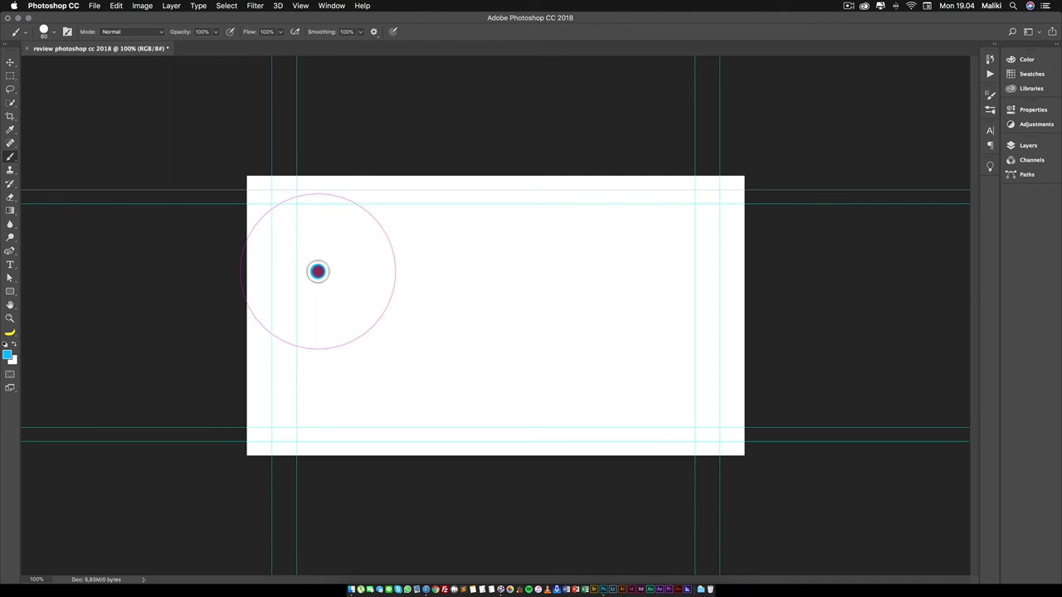
mouse_move(317, 271)
mouse_down()
mouse_move(350, 271)
mouse_move(344, 234)
mouse_move(348, 274)
mouse_move(324, 299)
mouse_move(359, 264)
mouse_move(358, 249)
mouse_move(356, 282)
mouse_move(363, 269)
mouse_up()
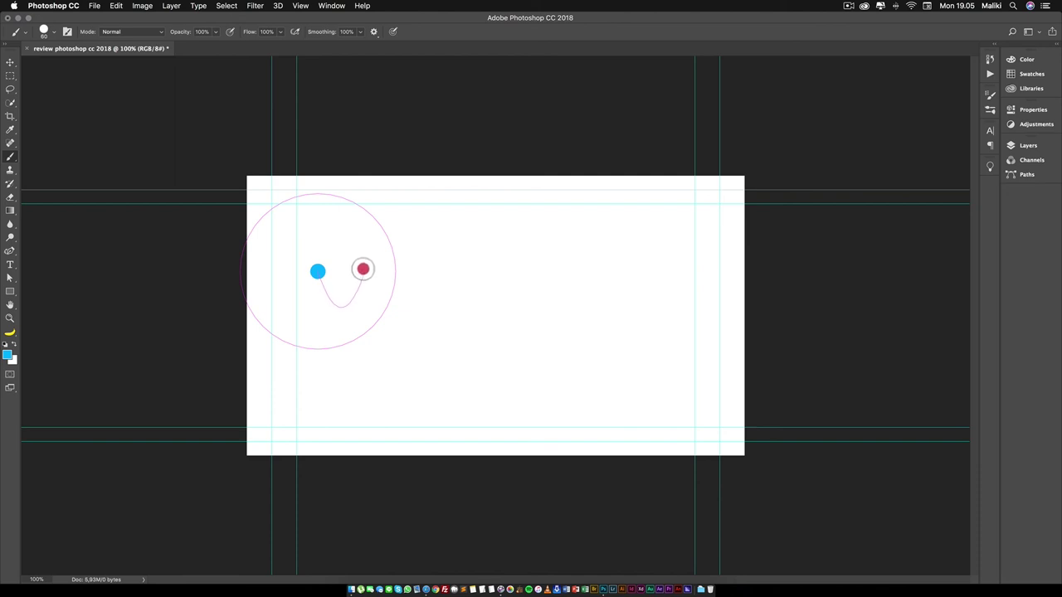
mouse_move(364, 269)
mouse_down()
mouse_move(536, 269)
mouse_move(459, 282)
mouse_move(496, 314)
mouse_up()
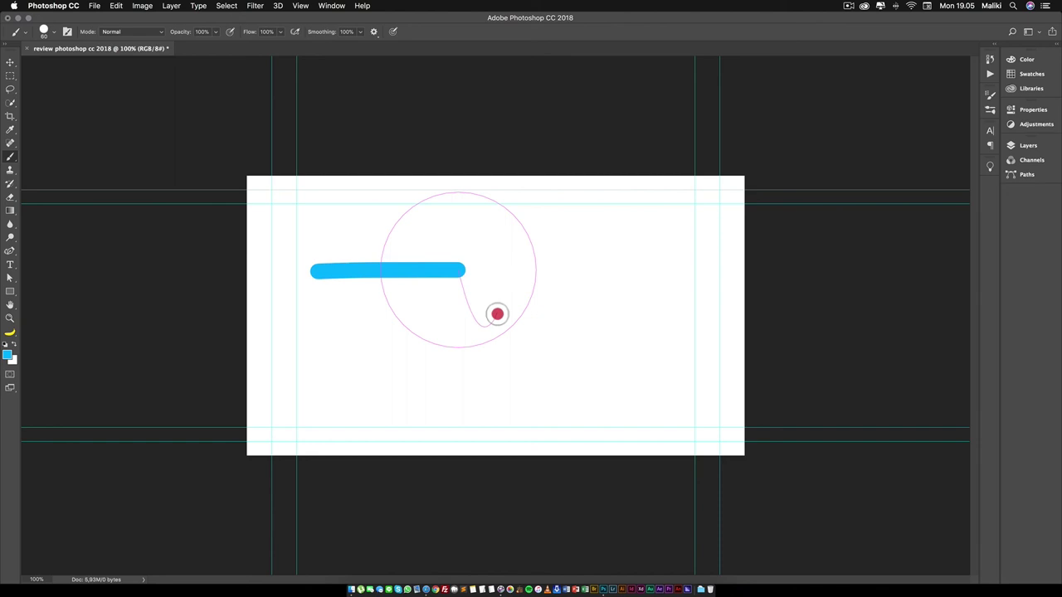
mouse_move(497, 313)
mouse_down()
mouse_move(576, 390)
mouse_move(553, 366)
mouse_move(666, 221)
mouse_move(652, 266)
mouse_move(696, 320)
mouse_move(729, 391)
mouse_move(671, 387)
mouse_move(481, 433)
mouse_move(495, 397)
mouse_move(334, 301)
mouse_move(344, 307)
mouse_move(251, 320)
mouse_move(318, 265)
mouse_move(307, 220)
mouse_up()
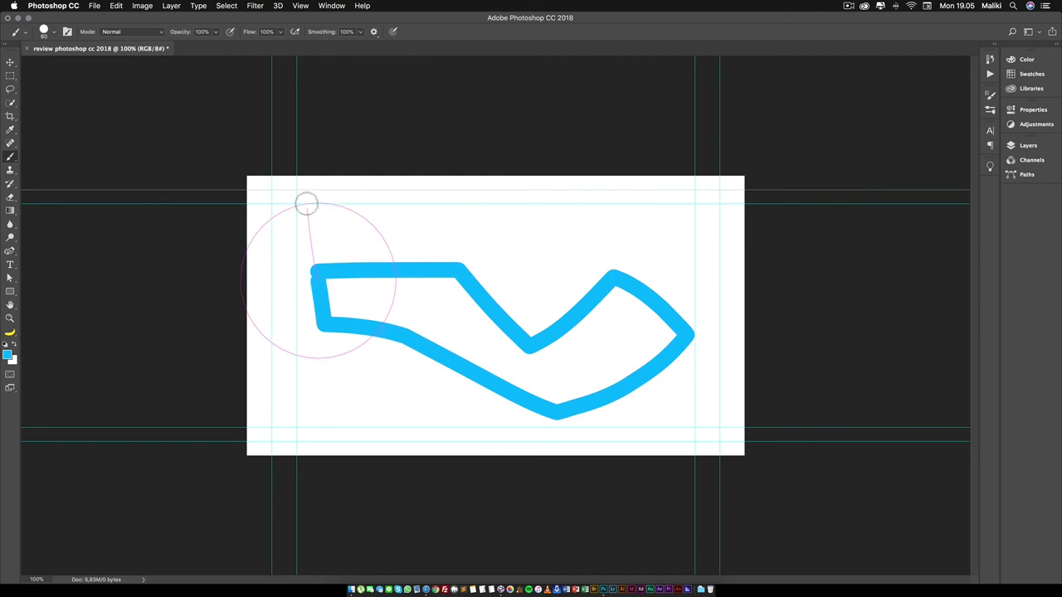
drag(306, 207, 315, 193)
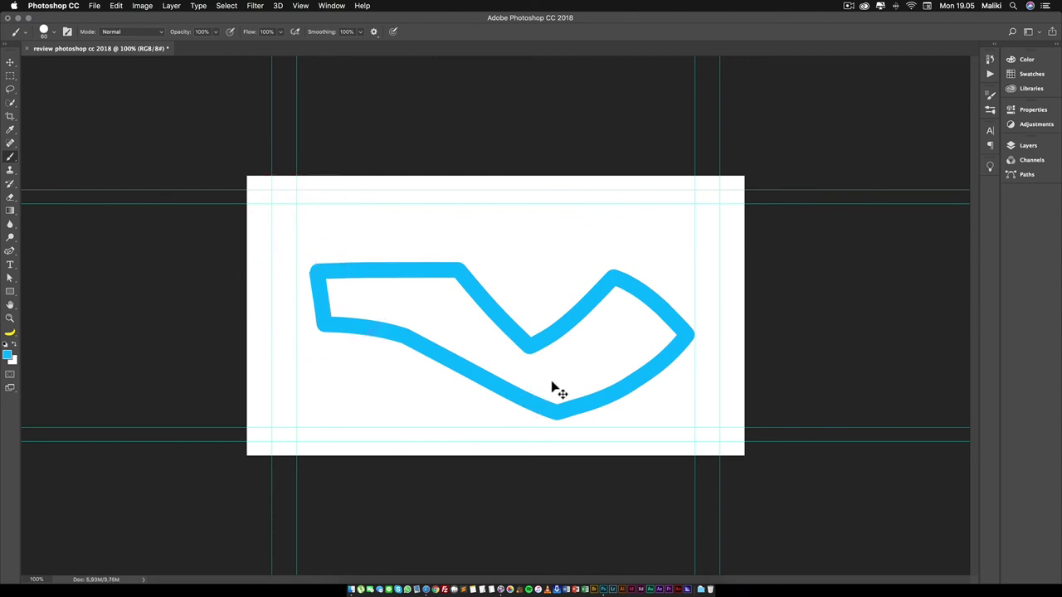
key(super+z)
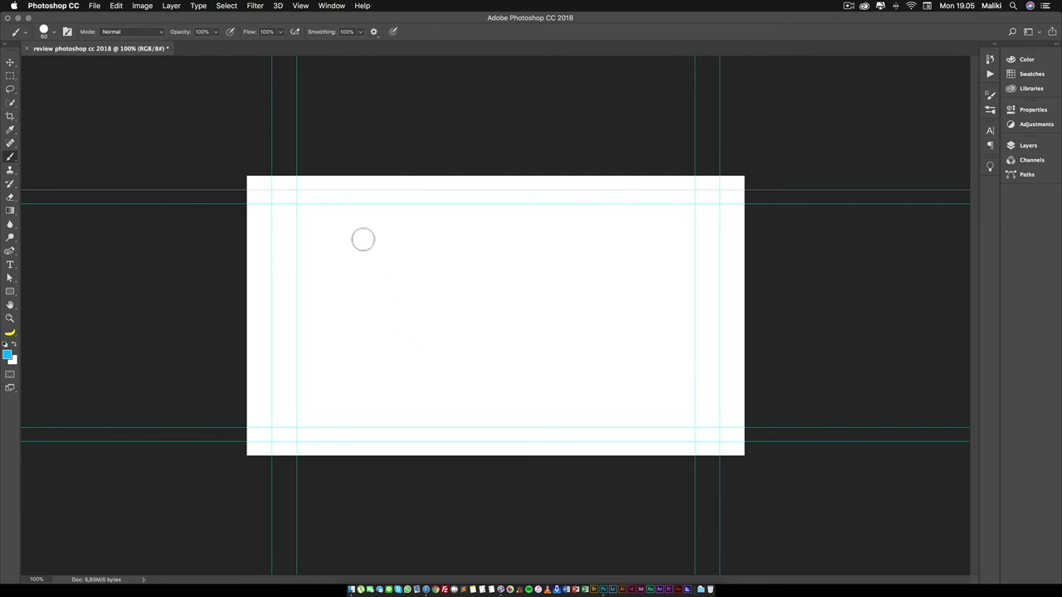
Shrink the brush, paint and undo a short test stroke, then draw a blue arrow
key(bracketleft)
mouse_move(325, 238)
mouse_down()
mouse_move(448, 266)
mouse_move(454, 251)
mouse_up()
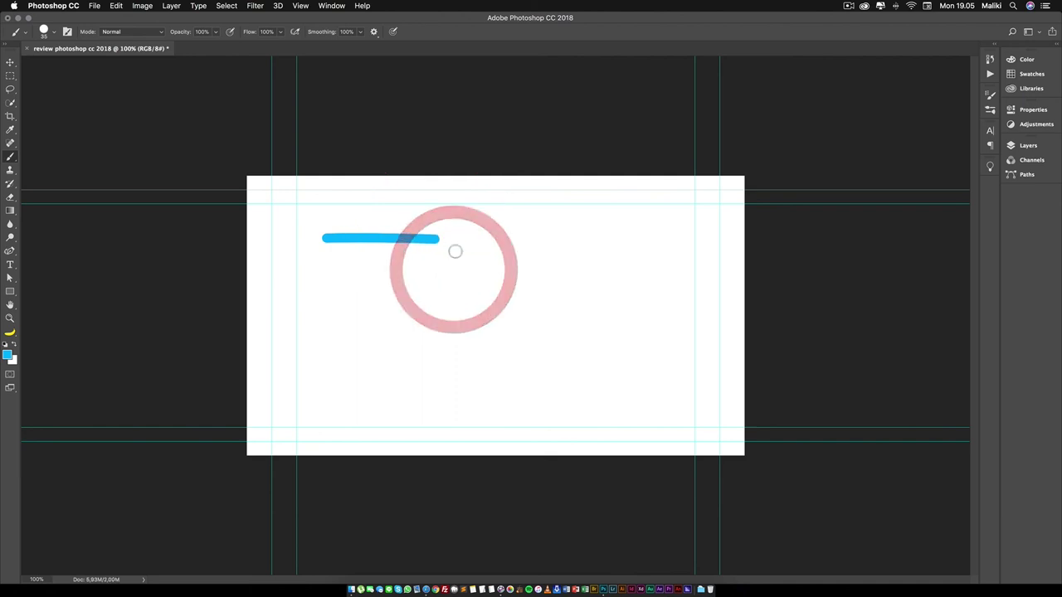
key(super+z)
mouse_move(424, 286)
mouse_down()
mouse_move(567, 290)
mouse_move(503, 244)
mouse_move(498, 171)
mouse_move(502, 239)
mouse_move(602, 379)
mouse_move(559, 351)
mouse_move(436, 415)
mouse_move(483, 351)
mouse_move(500, 291)
mouse_move(496, 237)
mouse_move(486, 274)
mouse_move(339, 346)
mouse_move(341, 313)
mouse_move(405, 242)
mouse_move(482, 260)
mouse_move(497, 286)
mouse_up()
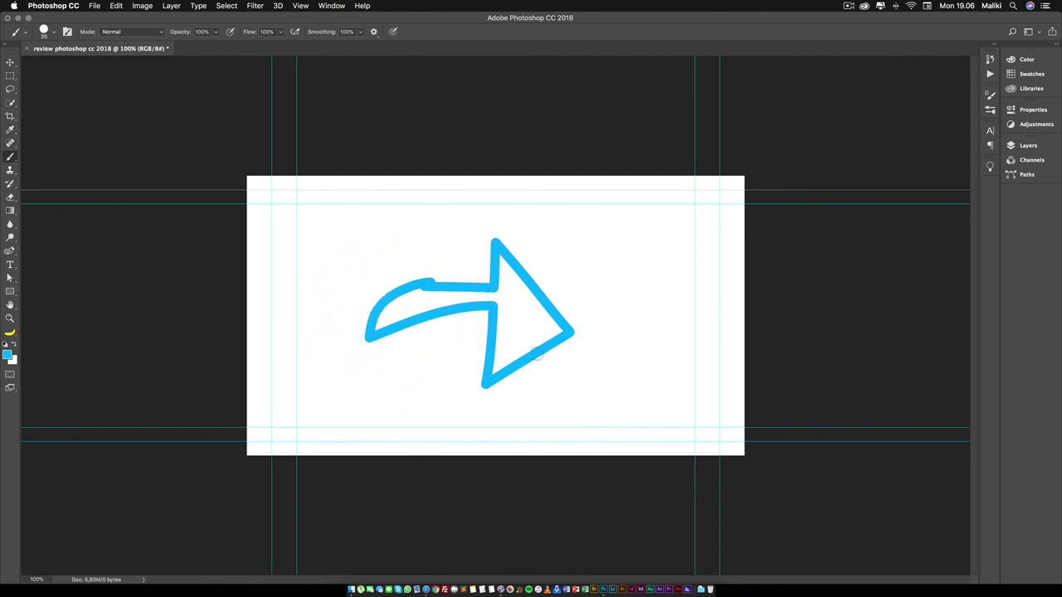
Undo the arrow, then turn off Pulled String Mode and toggle Stroke Catch-up in smoothing options
key(ctrl+z)
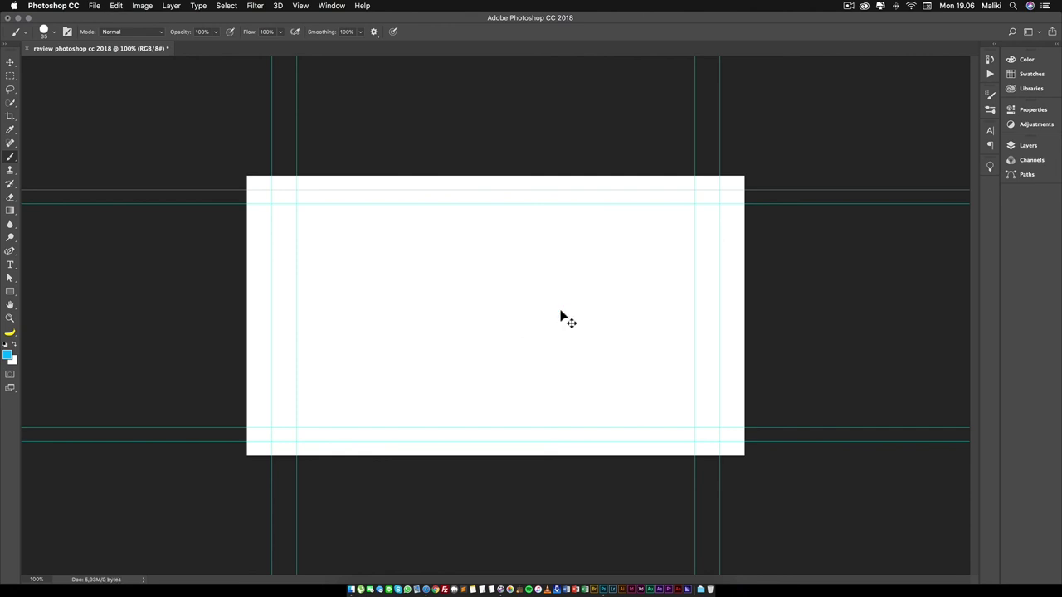
click(360, 33)
click(360, 33)
click(373, 32)
click(370, 55)
click(371, 78)
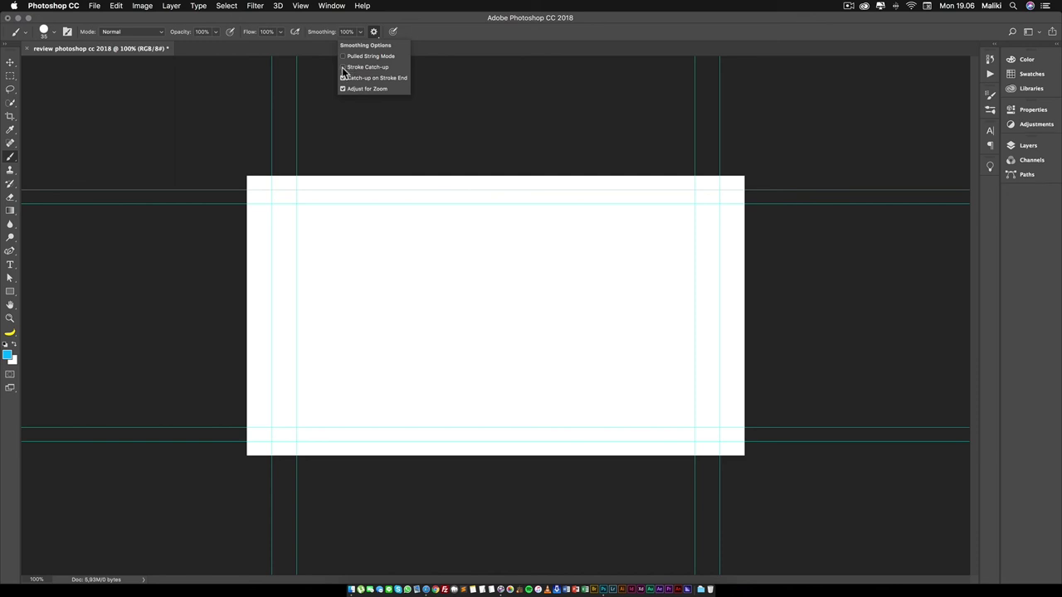
click(342, 67)
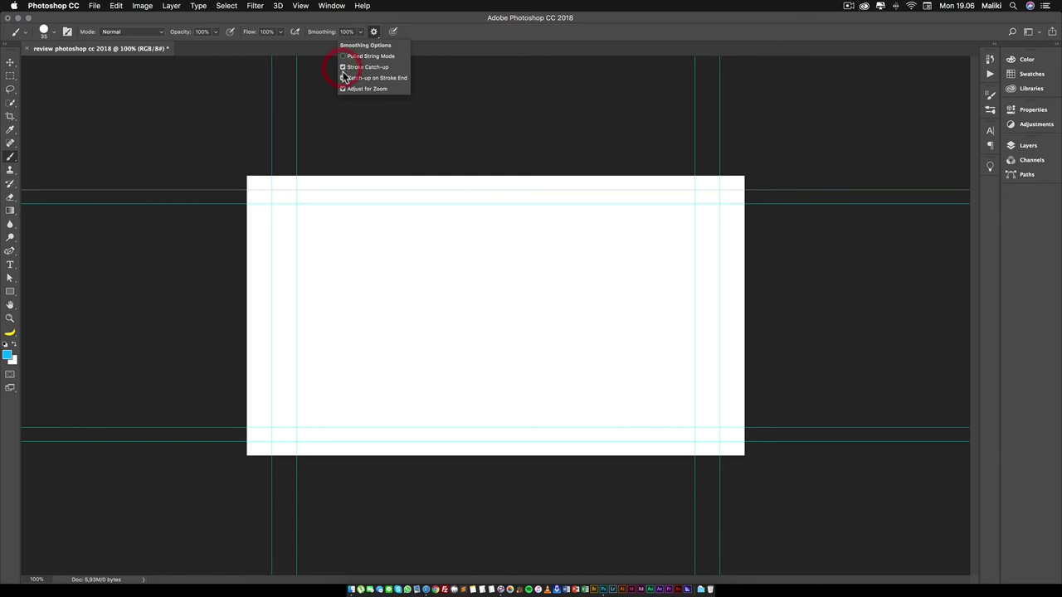
click(394, 156)
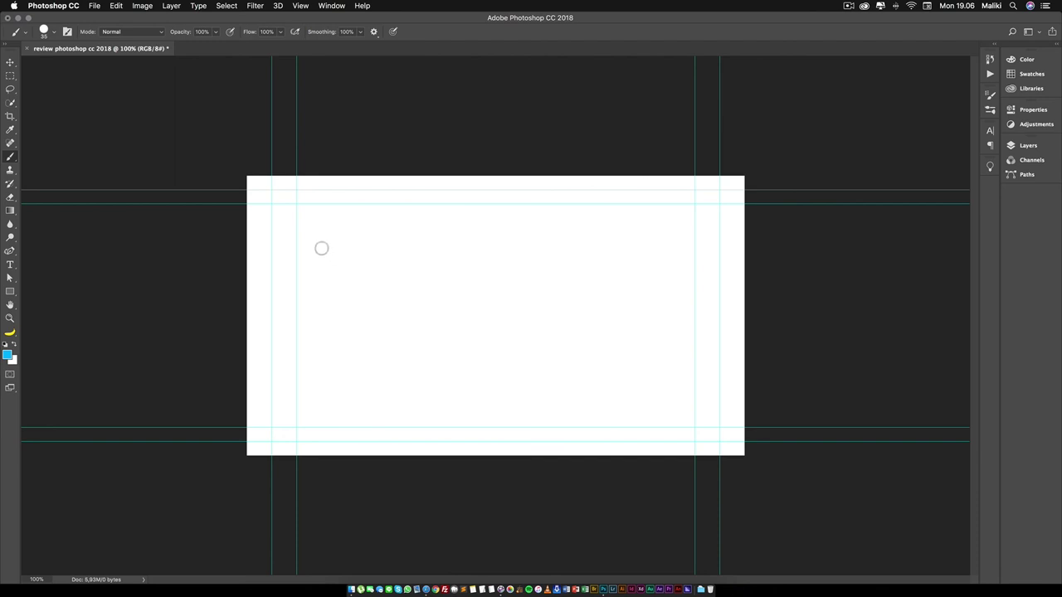
click(374, 32)
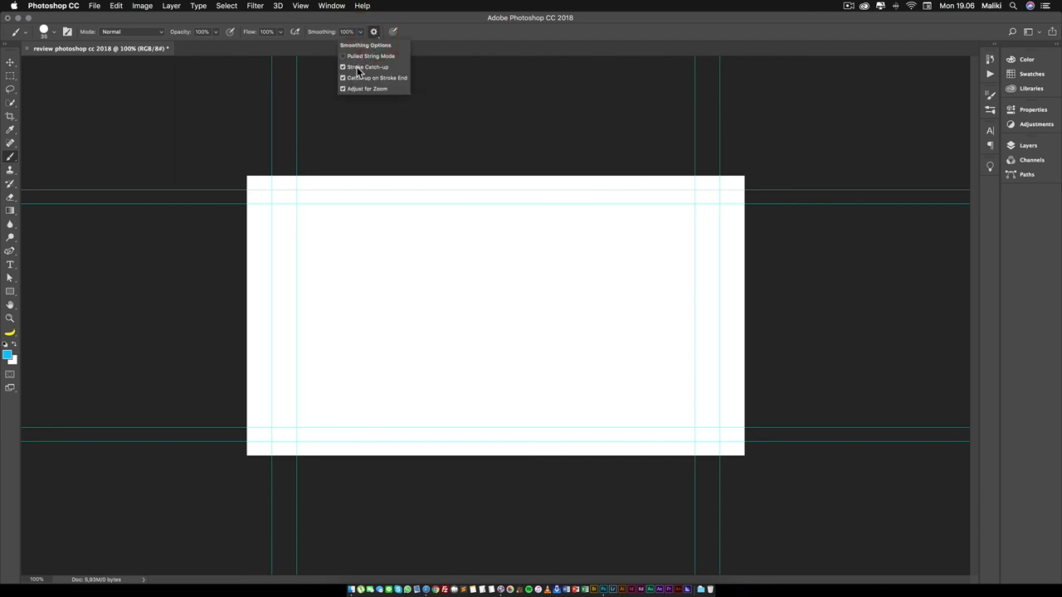
click(354, 67)
click(451, 36)
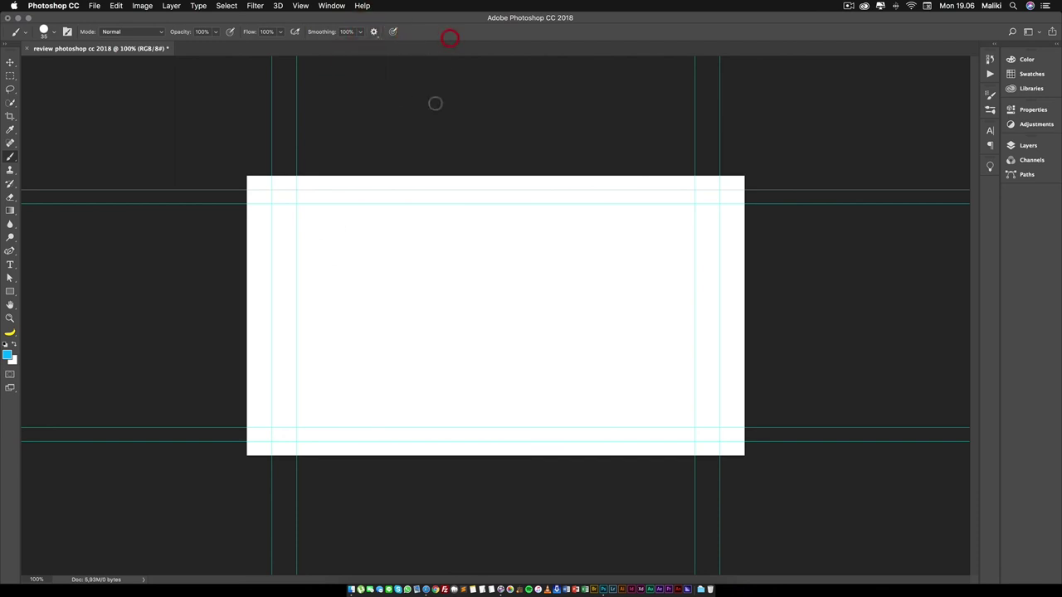
Paint two parallel blue test strokes, toggling Stroke Catch-up between them
click(312, 276)
drag(312, 276, 426, 277)
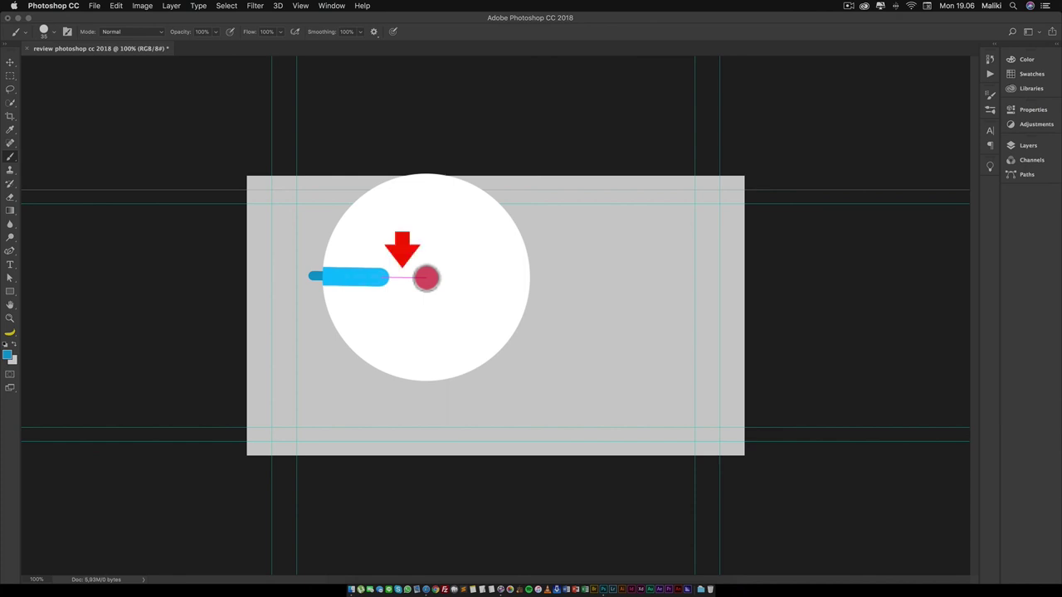
mouse_move(426, 278)
mouse_down()
mouse_move(699, 299)
mouse_move(680, 309)
mouse_up()
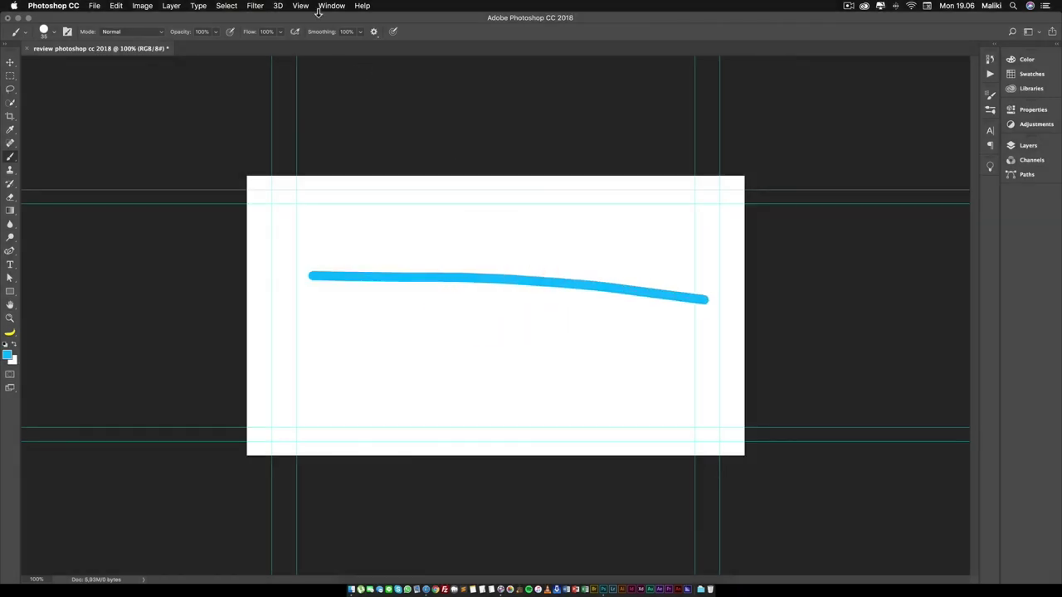
click(373, 34)
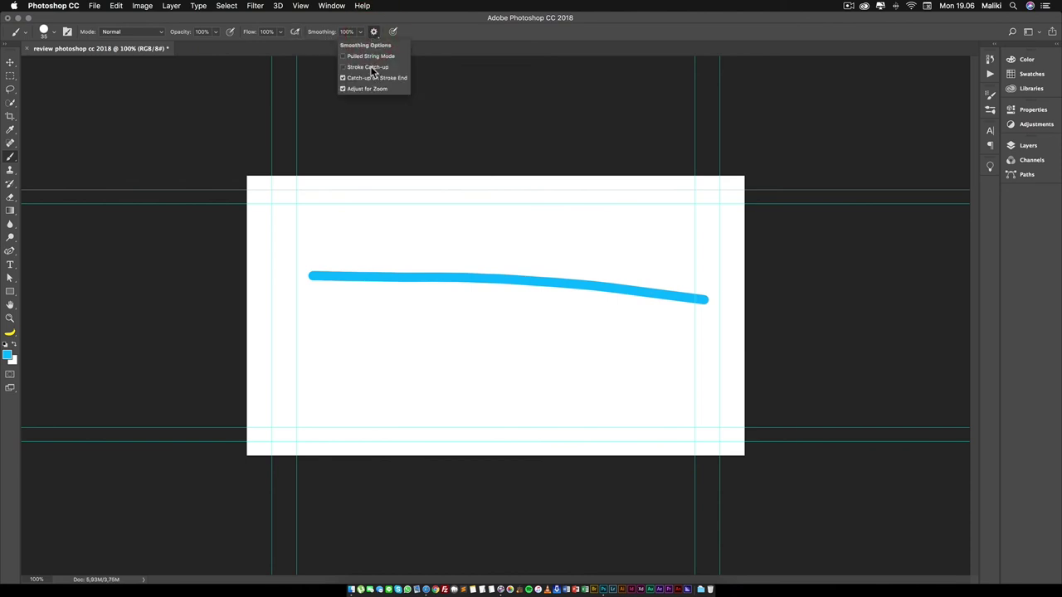
click(369, 67)
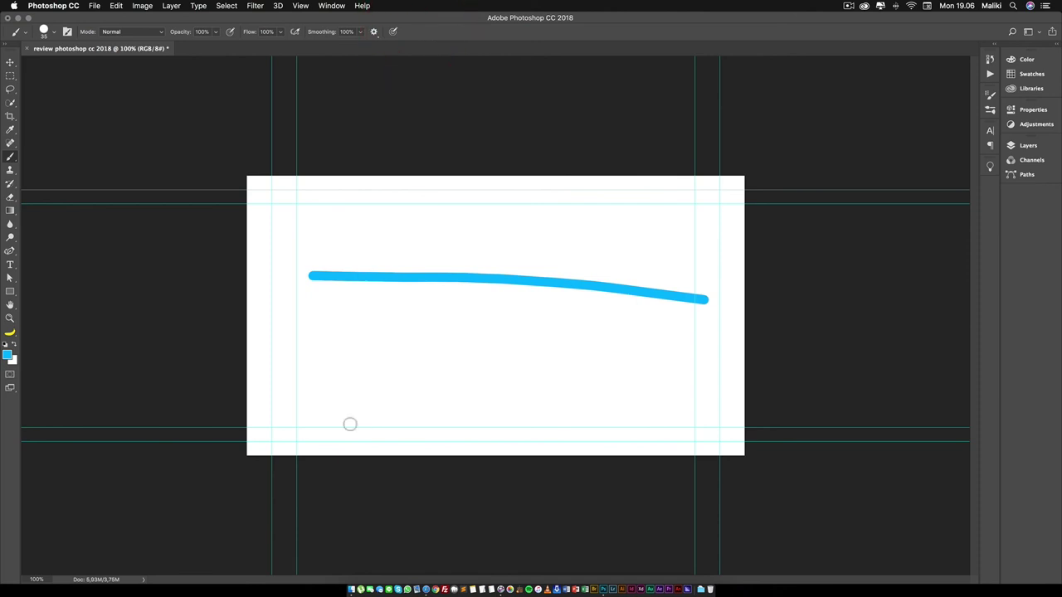
drag(312, 347, 430, 352)
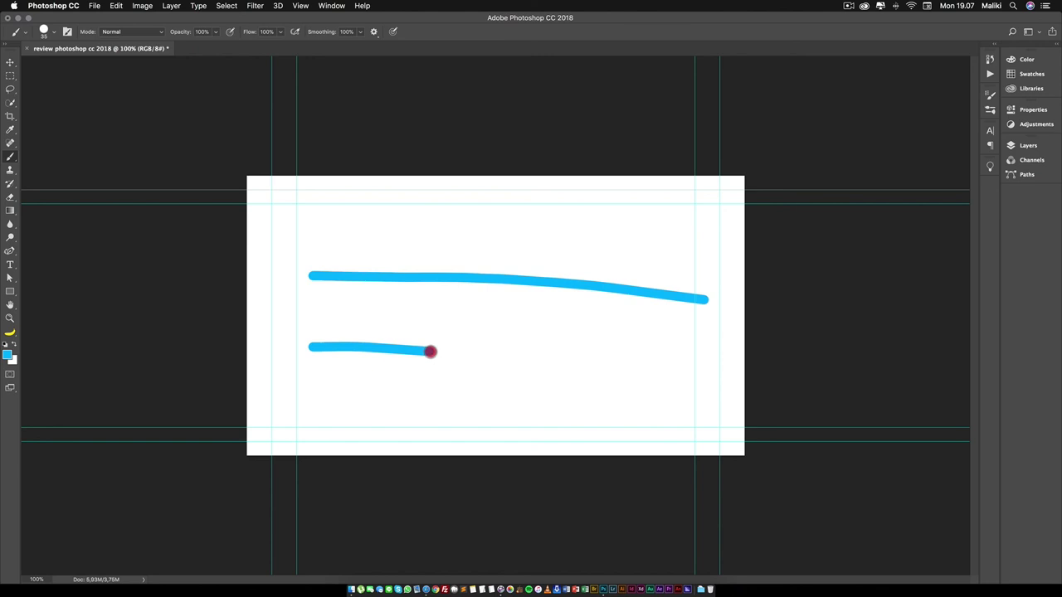
drag(429, 351, 699, 362)
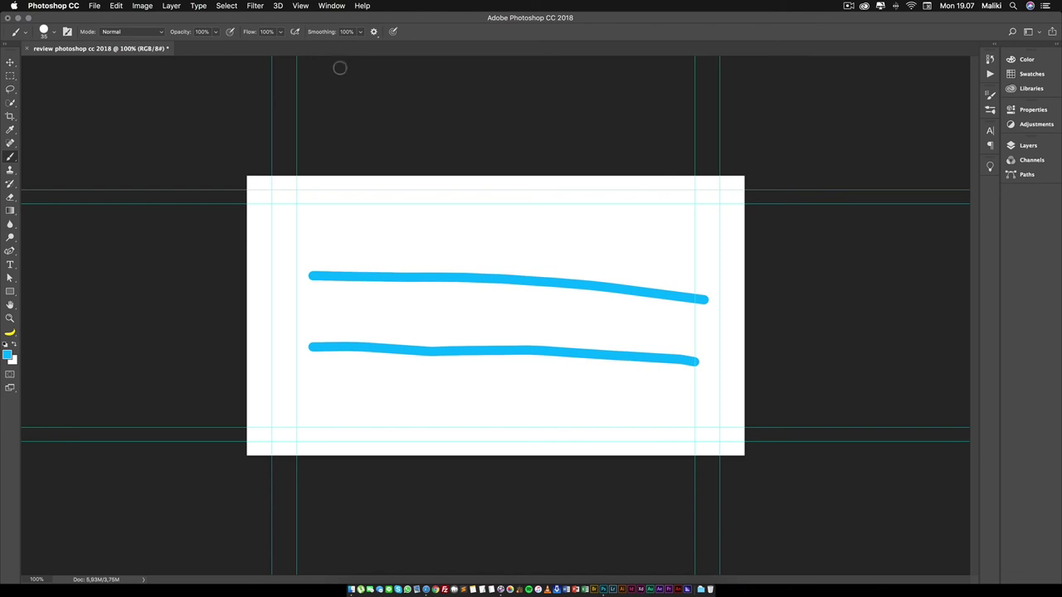
Undo both blue test strokes to clear the canvas
click(374, 31)
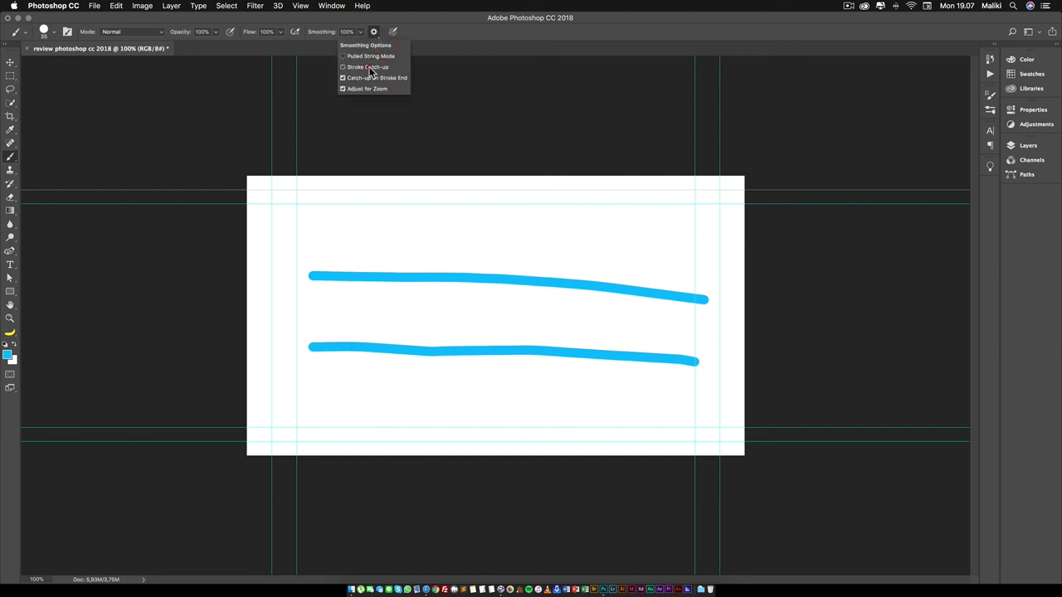
click(375, 33)
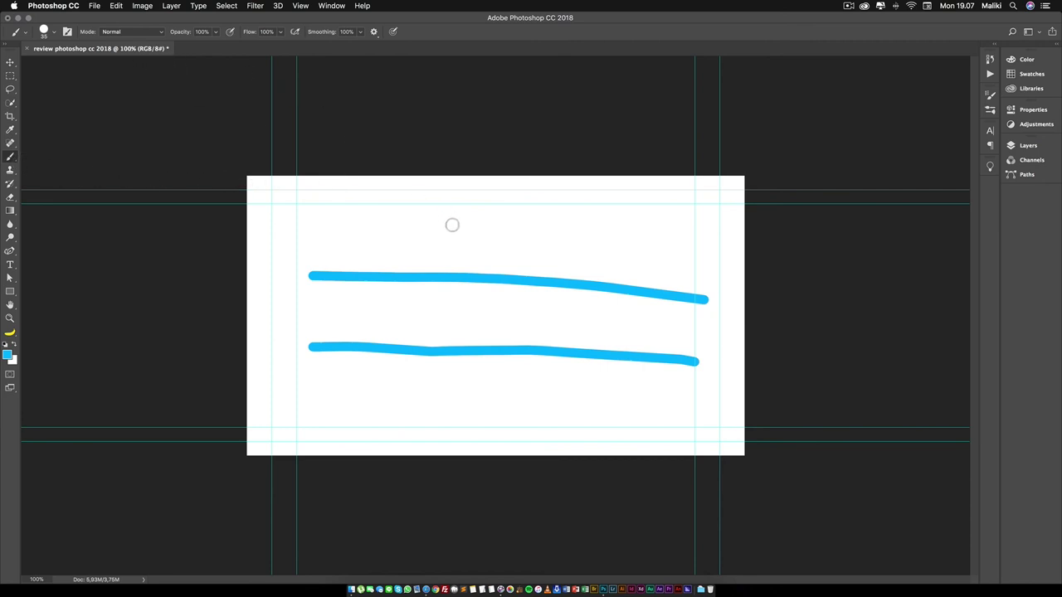
key(super+alt+z)
key(super+alt+z)
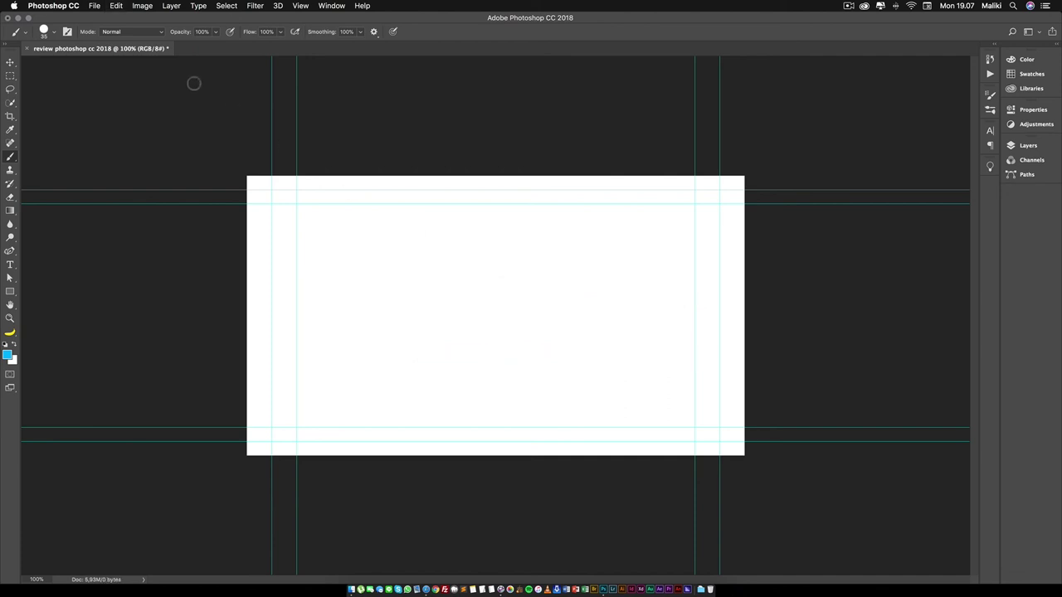
Browse the tool presets list and the Brush Settings panel tabs, then collapse the panel
click(26, 35)
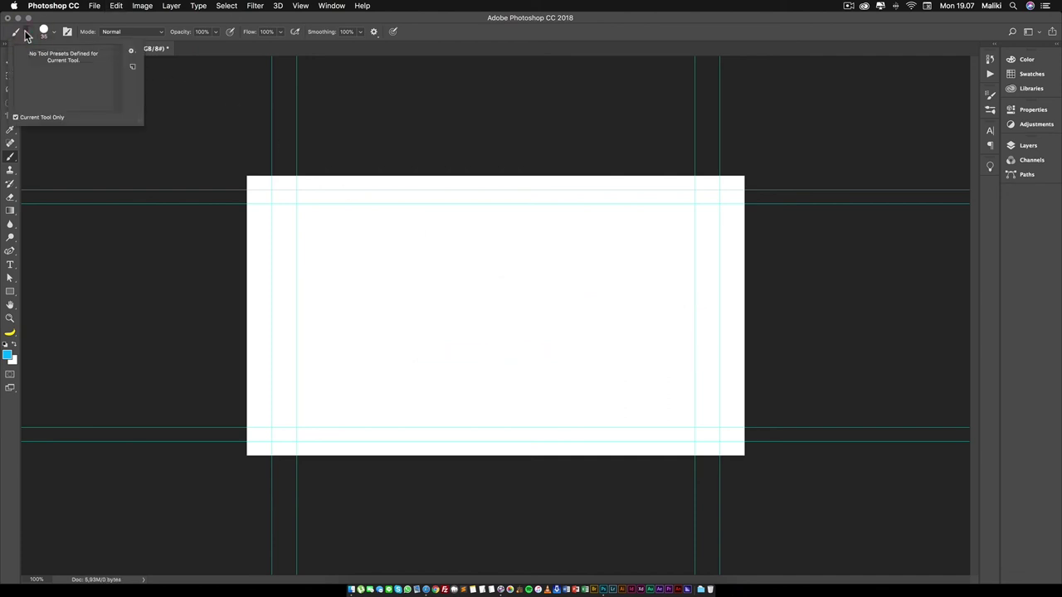
click(510, 19)
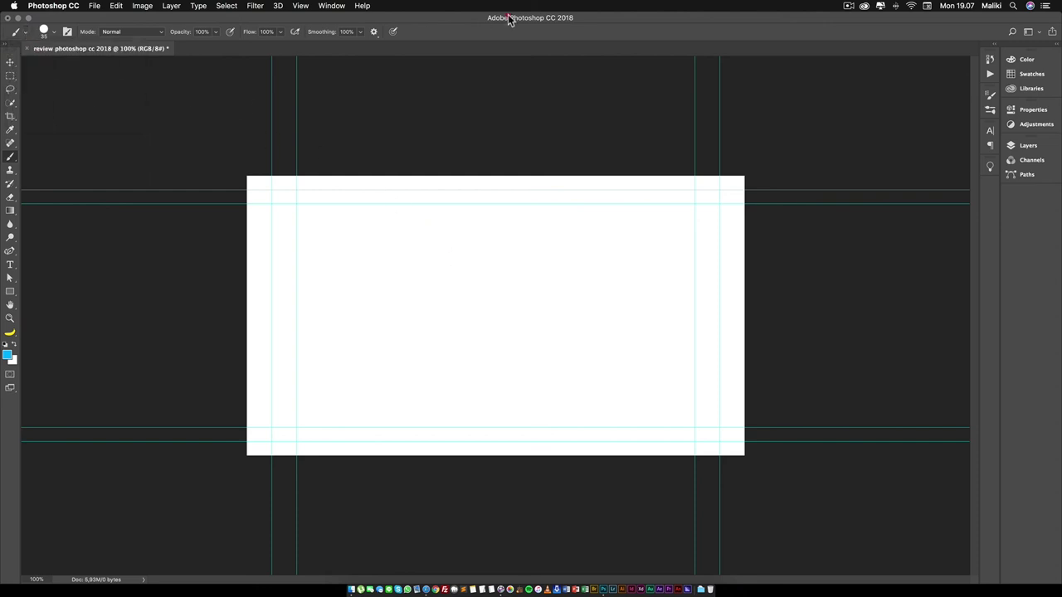
click(991, 97)
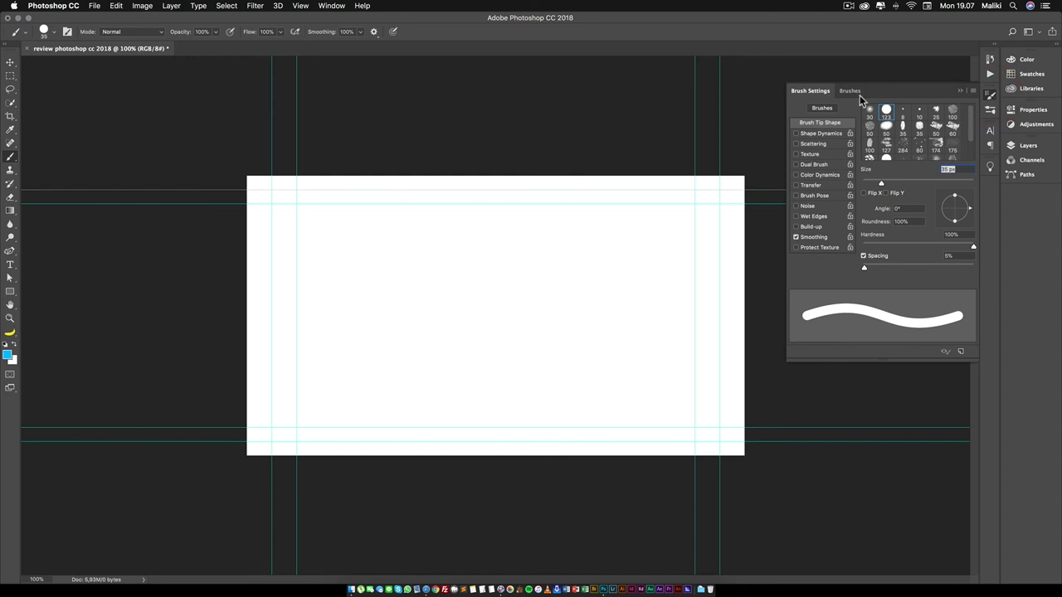
click(848, 91)
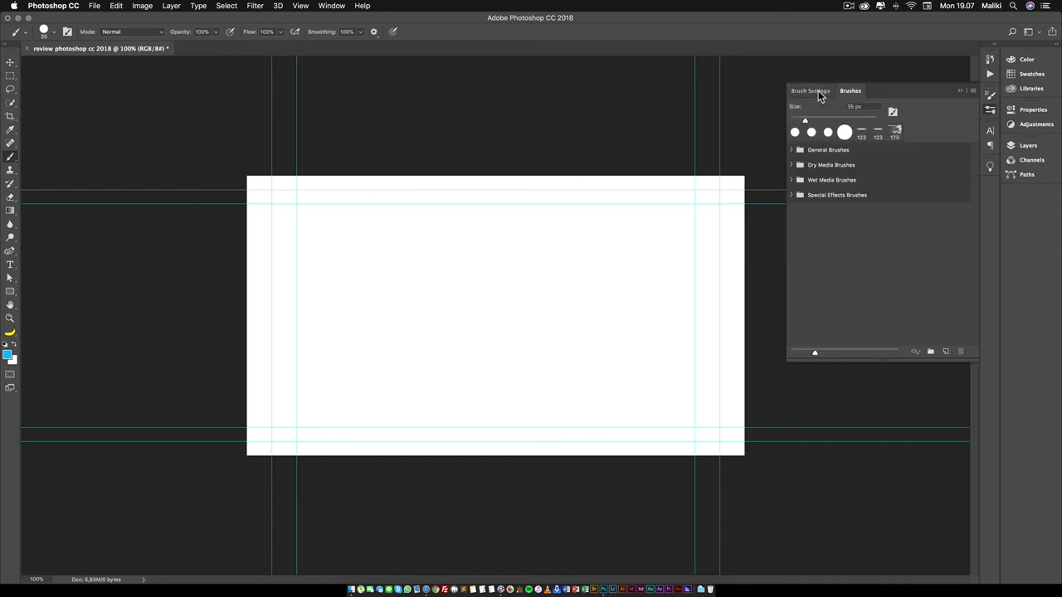
click(818, 92)
click(964, 91)
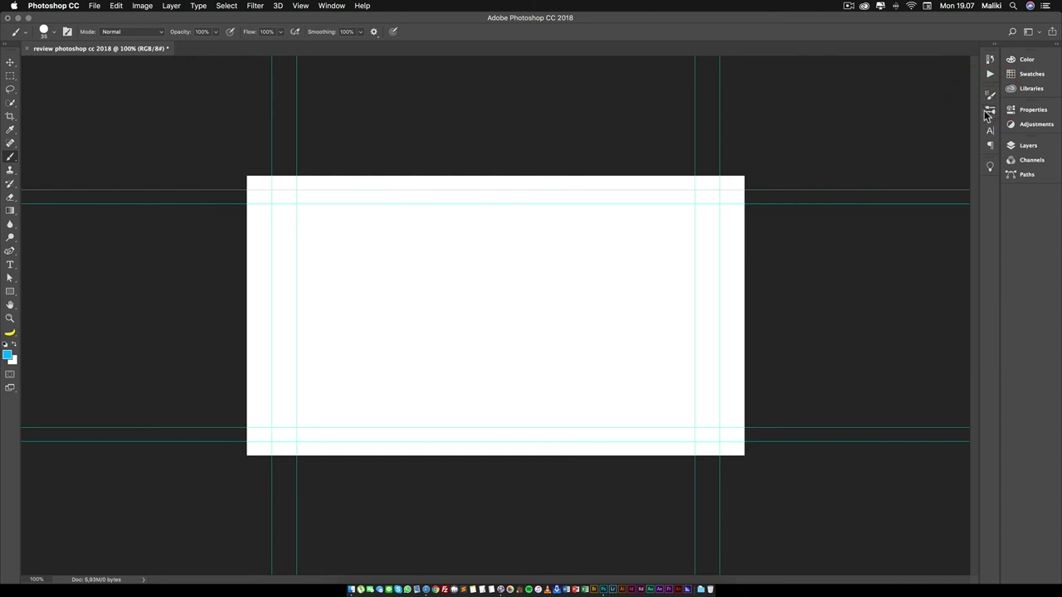
Reopen Brush Settings from the Window menu and expand General Brushes in the Brushes list
click(338, 7)
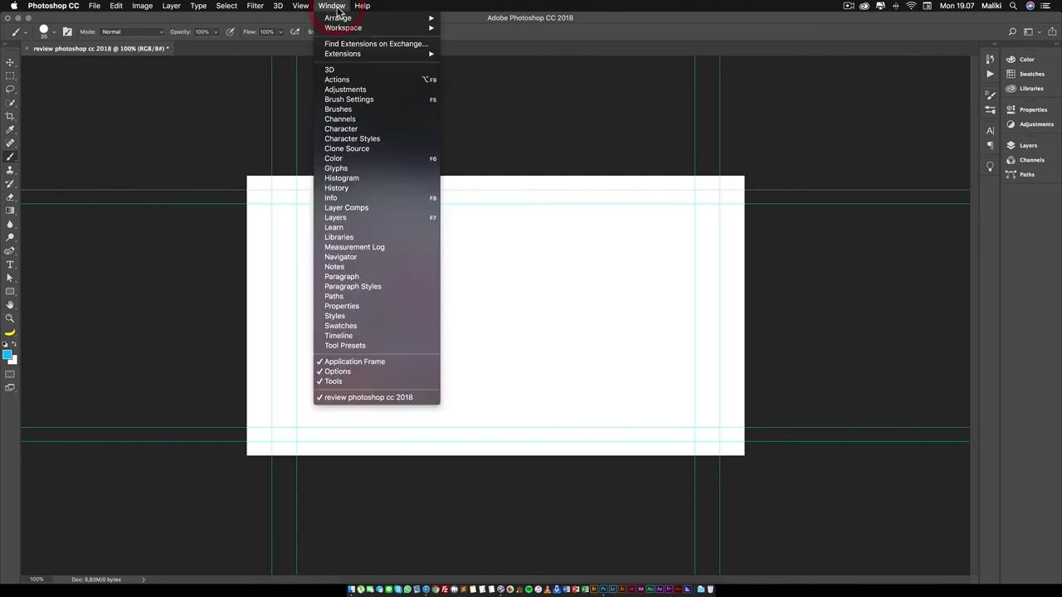
click(360, 100)
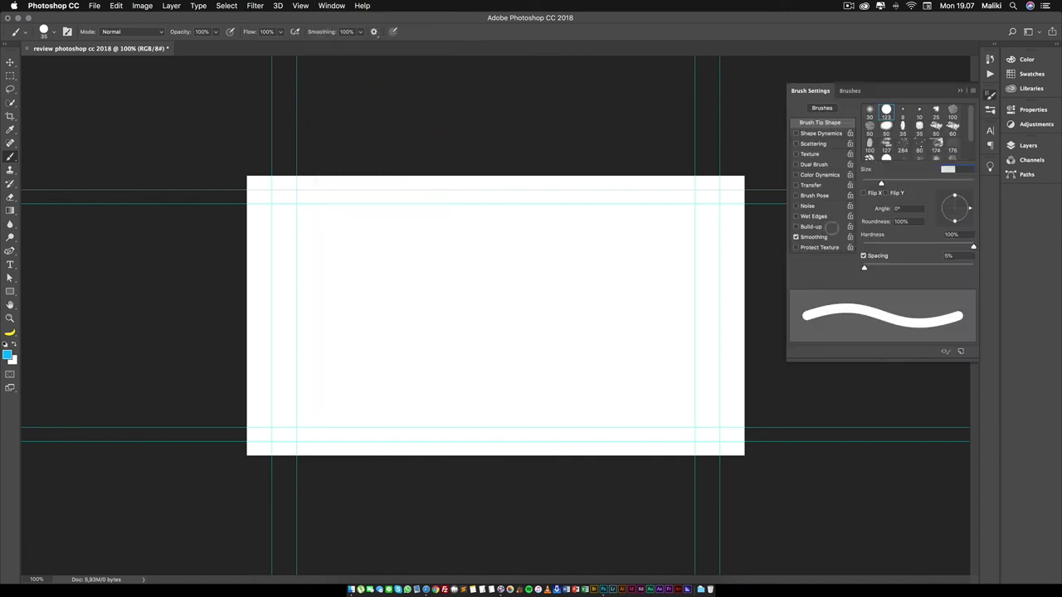
click(849, 92)
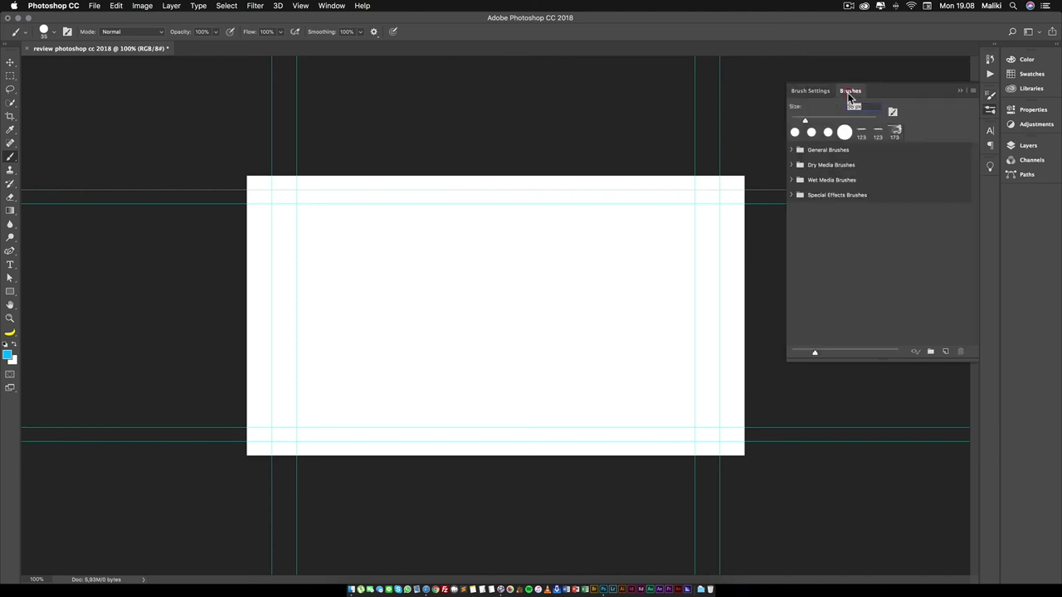
click(793, 151)
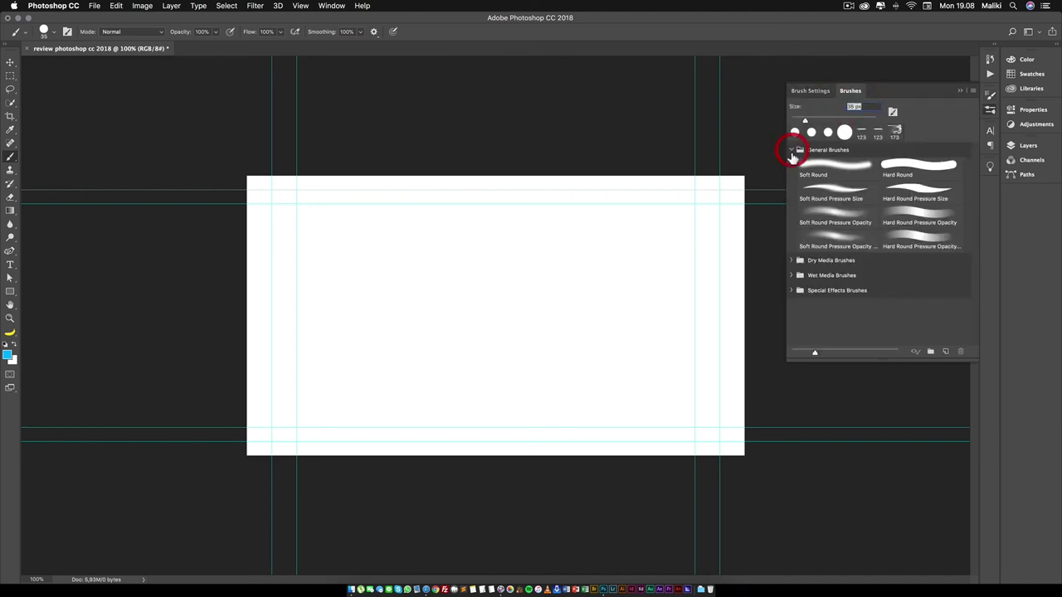
right_click(792, 261)
Expand the Dry Media, Wet Media and Special Effects brush groups in the Brushes panel
click(912, 332)
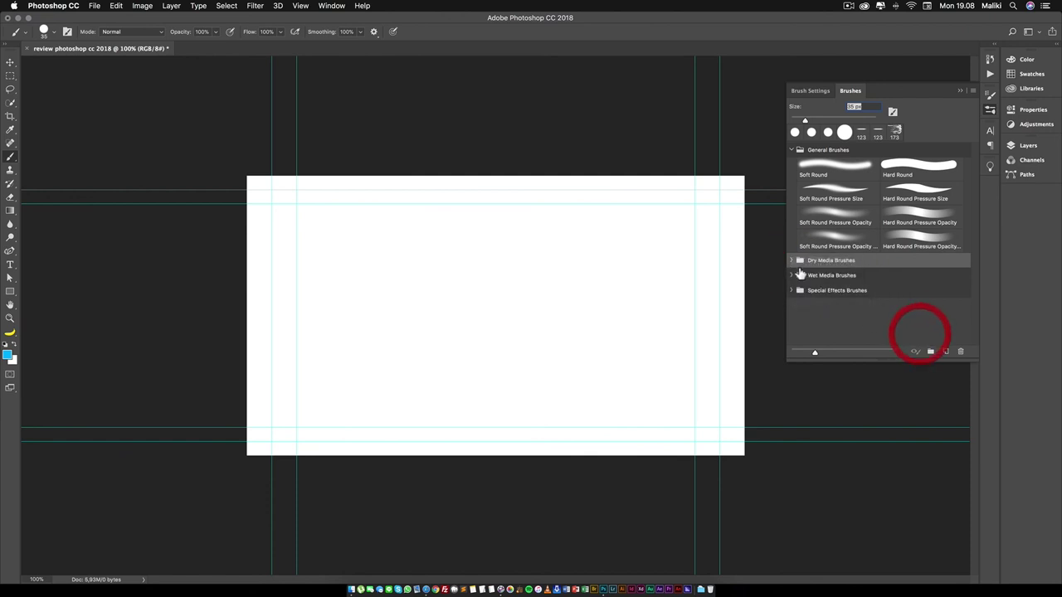
click(793, 261)
scroll(857, 286, down, 2)
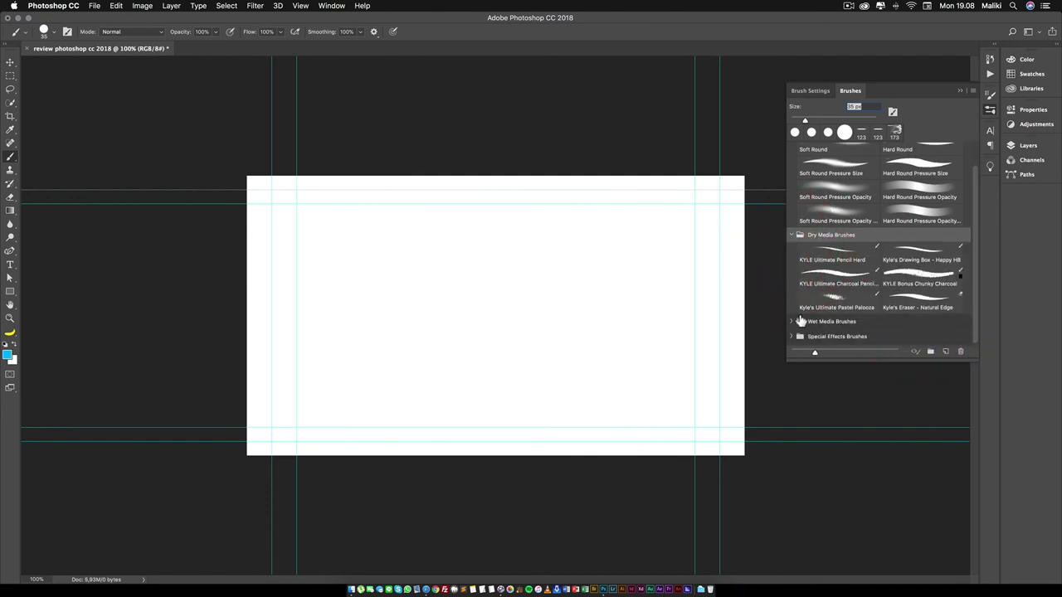
click(792, 322)
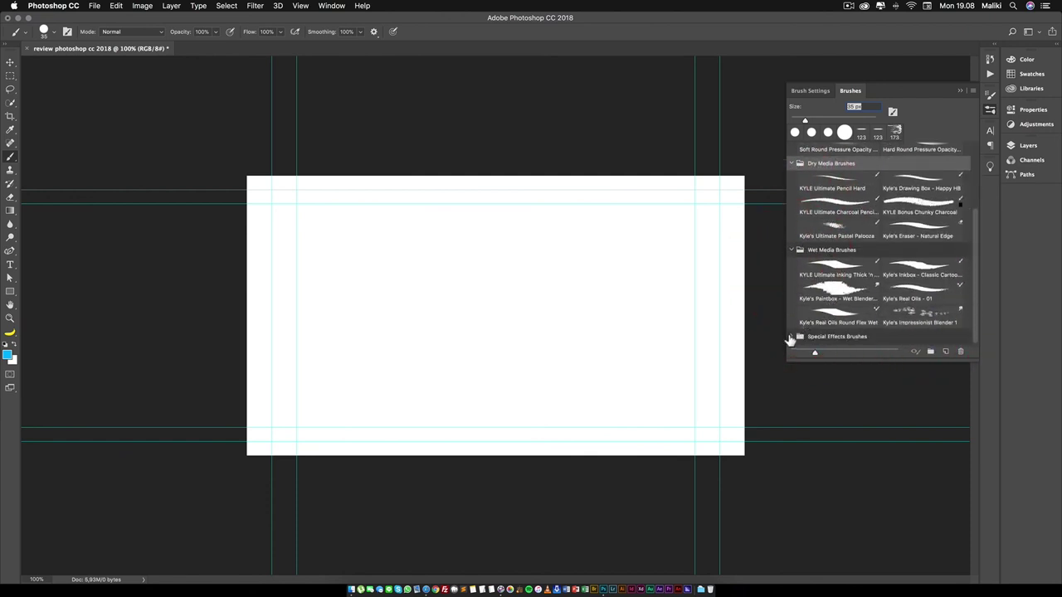
click(792, 337)
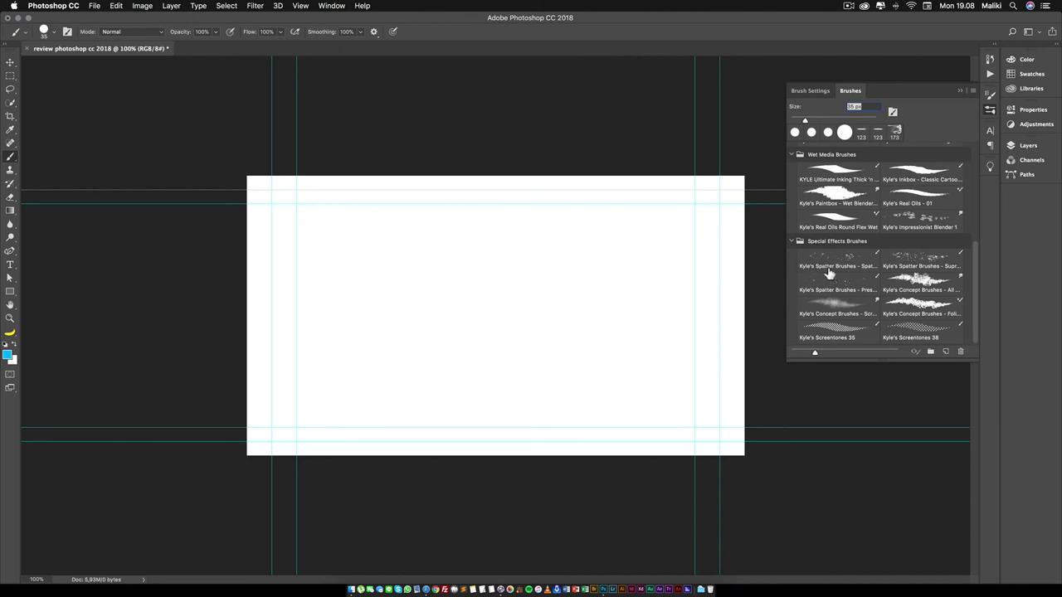
Paint a cyan foliage band with the 306 px Foliage brush, then smaller magenta leaves
click(912, 303)
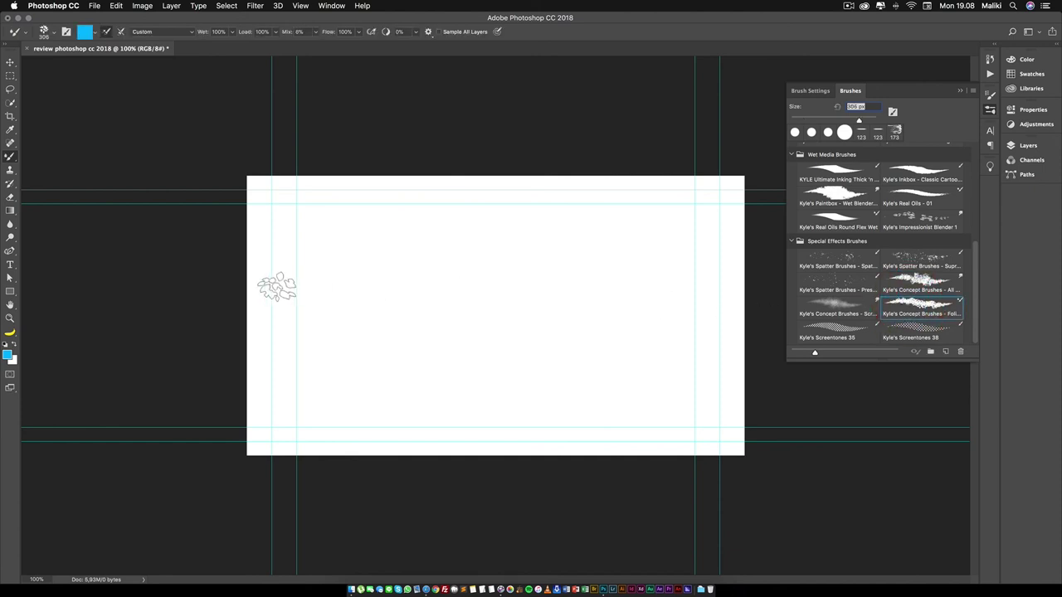
mouse_move(308, 284)
mouse_down()
mouse_move(326, 255)
mouse_move(431, 311)
mouse_move(456, 274)
mouse_move(618, 278)
mouse_move(637, 264)
mouse_move(593, 288)
mouse_up()
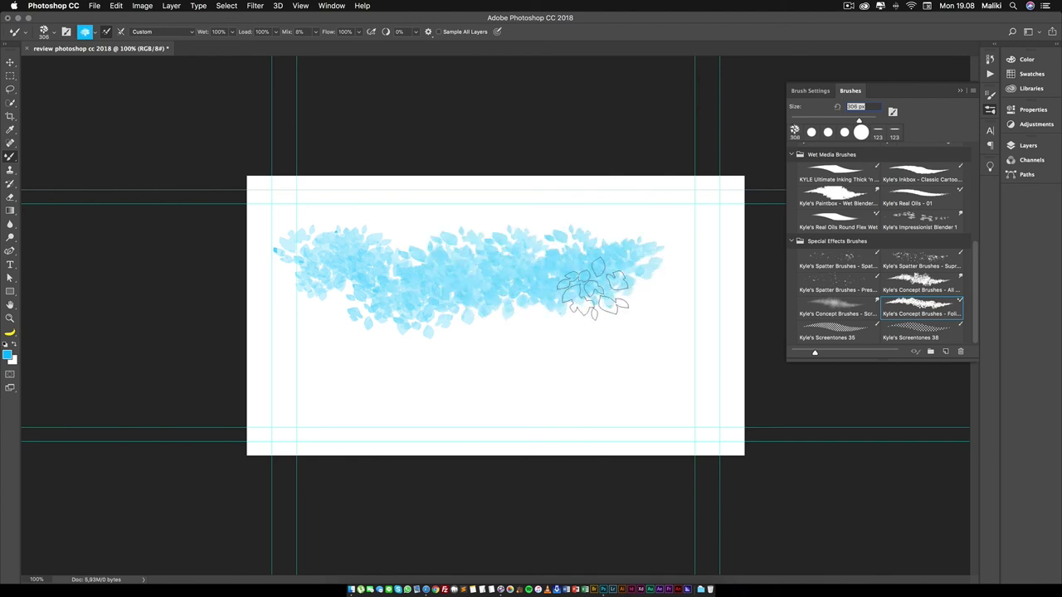
drag(487, 324, 351, 304)
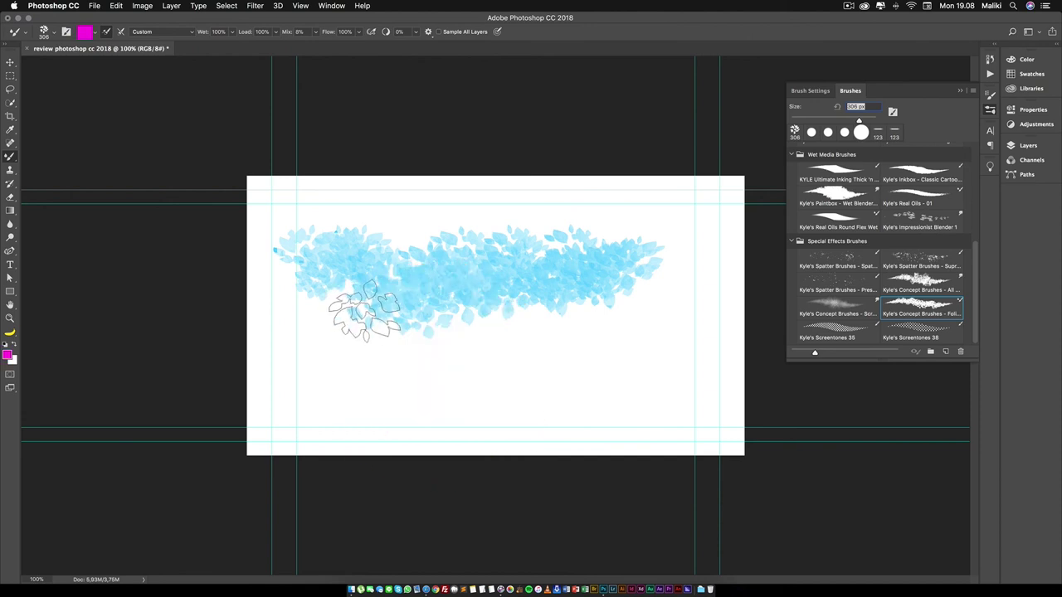
key(bracketleft)
key(bracketleft)
key(bracketleft)
mouse_move(378, 319)
mouse_down()
mouse_move(307, 265)
mouse_move(365, 307)
mouse_move(432, 316)
mouse_move(634, 277)
mouse_up()
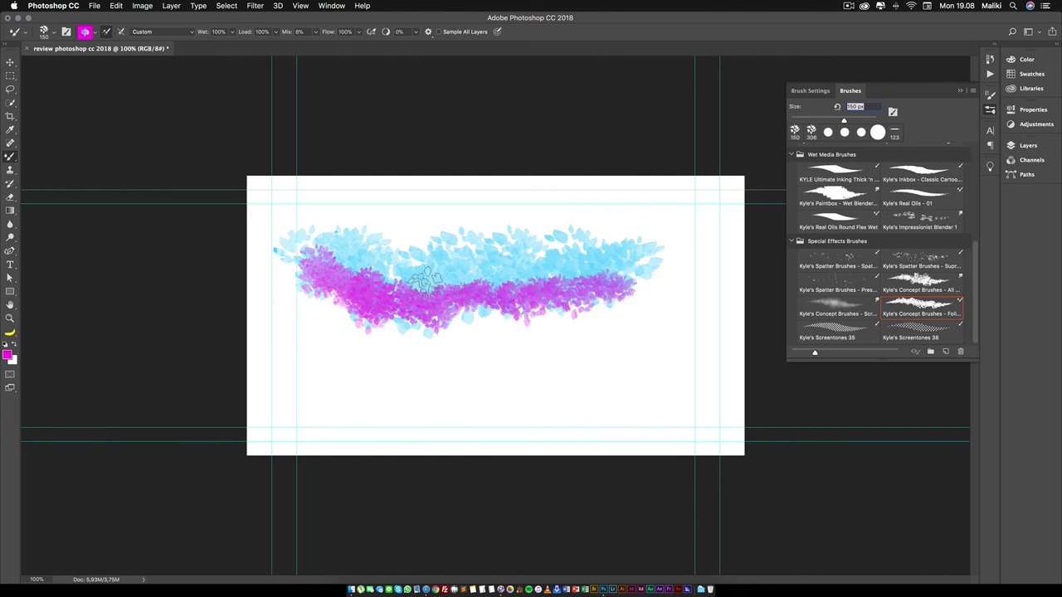
Layer purple, magenta, orange and reddish-pink leaves over the foliage via the HUD colour wheel
mouse_move(268, 325)
mouse_down()
mouse_move(253, 282)
mouse_move(117, 386)
mouse_up()
mouse_move(279, 296)
mouse_down()
mouse_move(313, 259)
mouse_move(373, 320)
mouse_move(456, 291)
mouse_move(552, 298)
mouse_up()
mouse_move(219, 332)
mouse_down()
mouse_move(174, 290)
mouse_move(222, 295)
mouse_up()
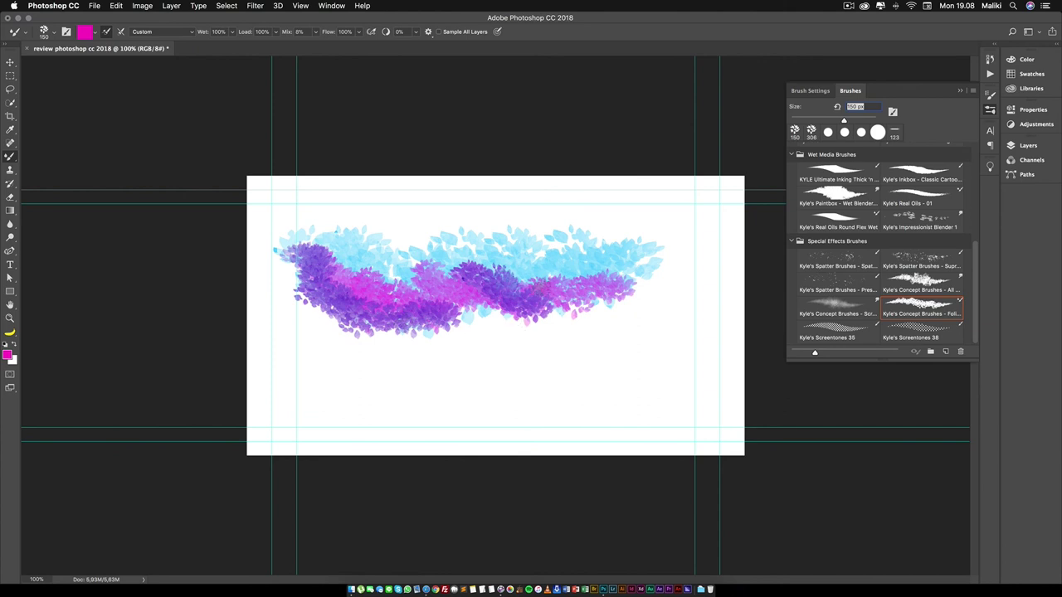
drag(544, 290, 580, 264)
drag(423, 377, 448, 347)
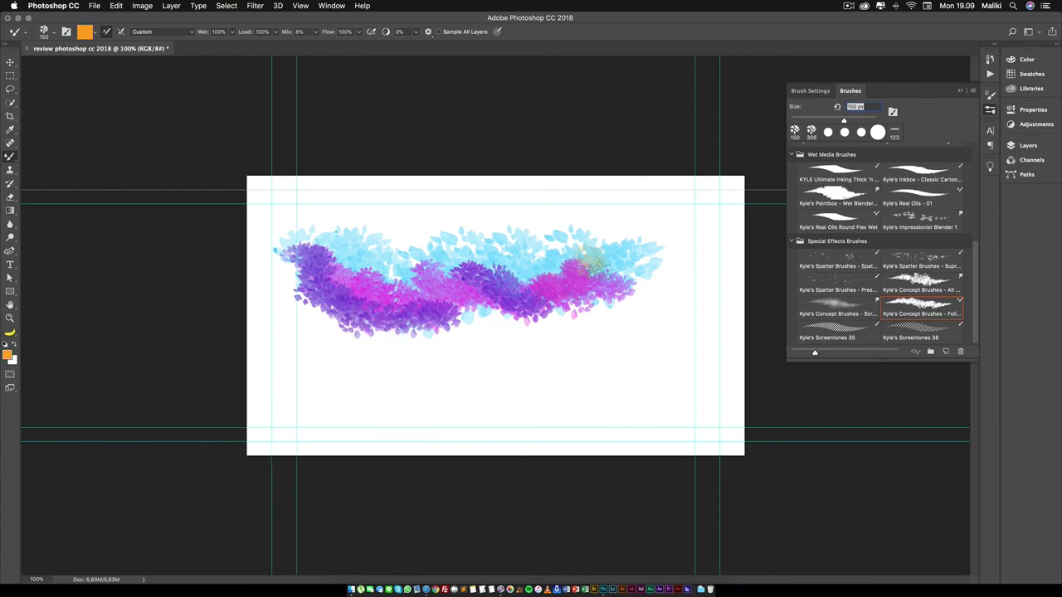
drag(593, 267, 613, 275)
drag(451, 356, 401, 303)
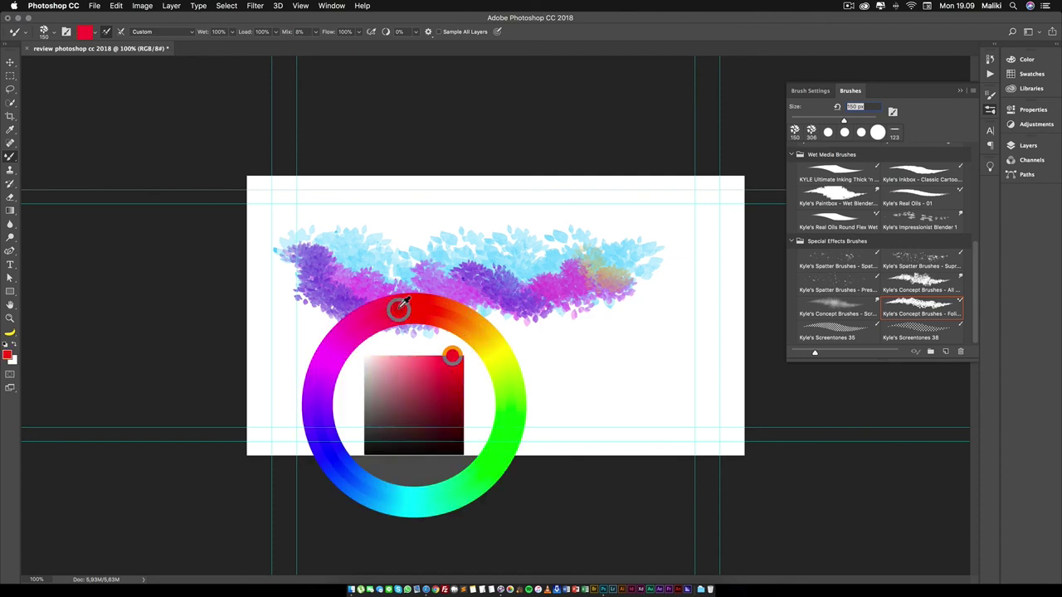
mouse_move(397, 264)
mouse_down()
mouse_move(419, 290)
mouse_move(398, 282)
mouse_up()
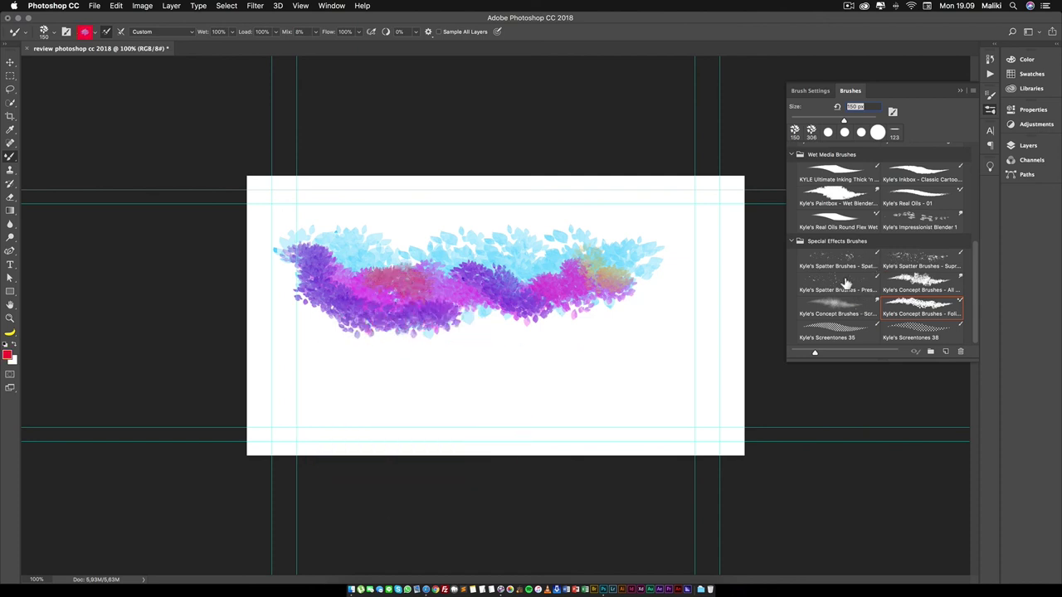
scroll(846, 284, up, 2)
Smudge a soft purple haze along and beneath the foliage with the Wet Blender brush
scroll(841, 277, up, 1)
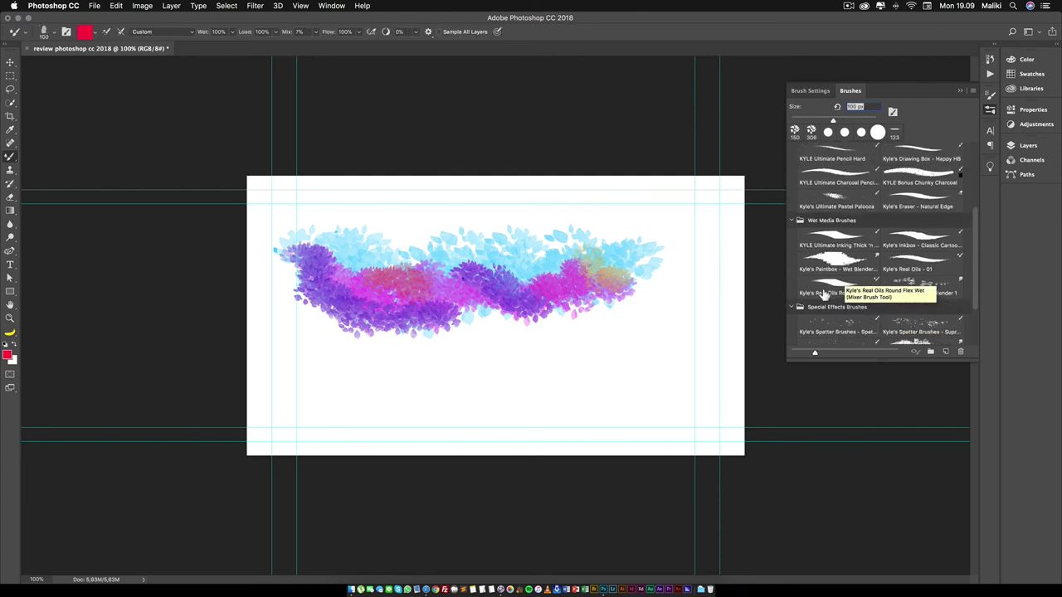
click(829, 267)
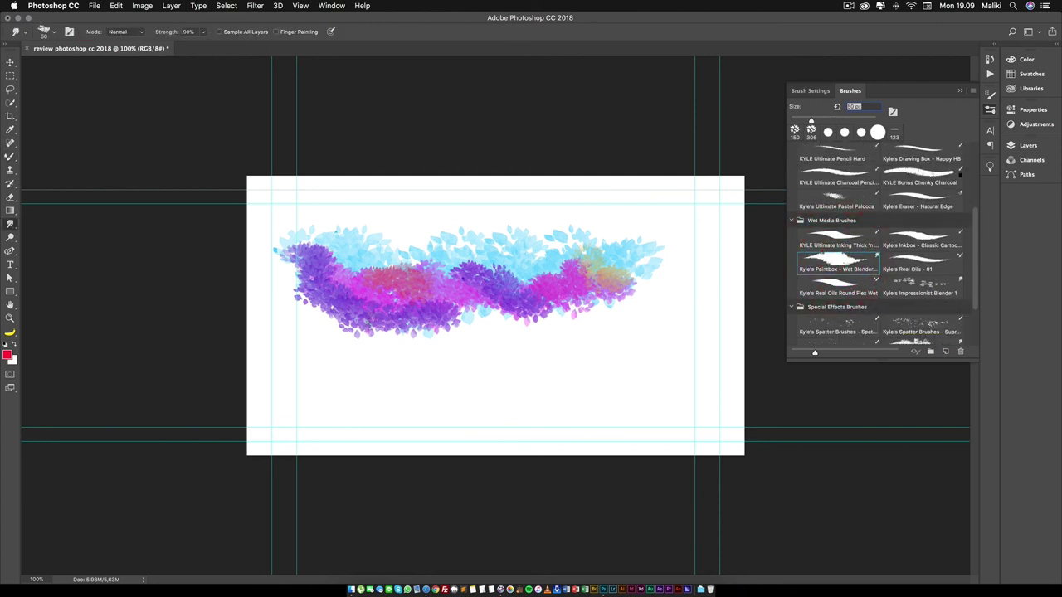
mouse_move(279, 280)
mouse_down()
mouse_move(364, 343)
mouse_move(621, 308)
mouse_move(661, 287)
mouse_up()
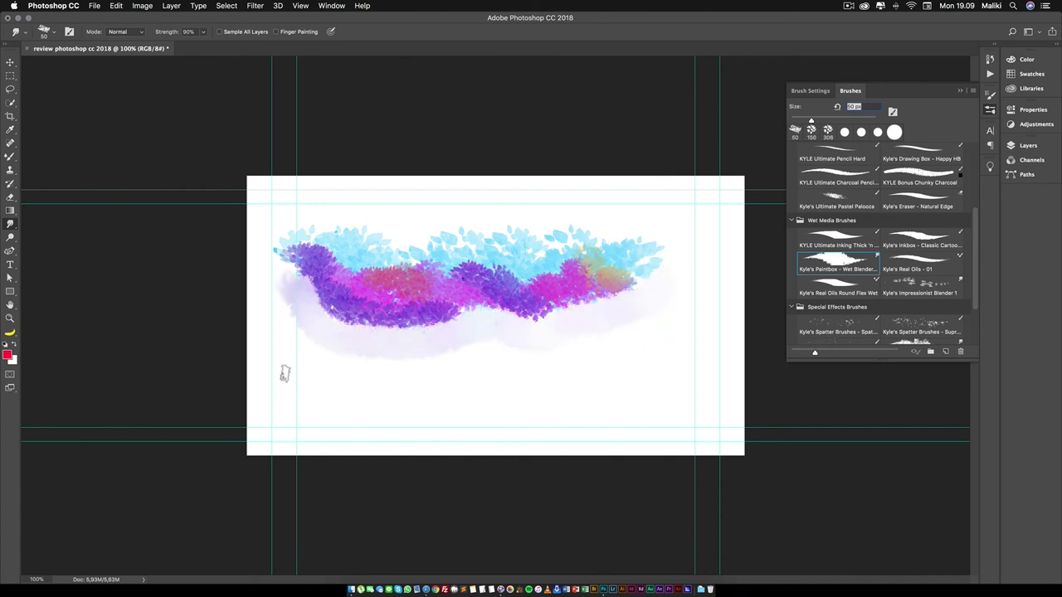
mouse_move(292, 317)
mouse_down()
mouse_move(379, 353)
mouse_move(422, 356)
mouse_up()
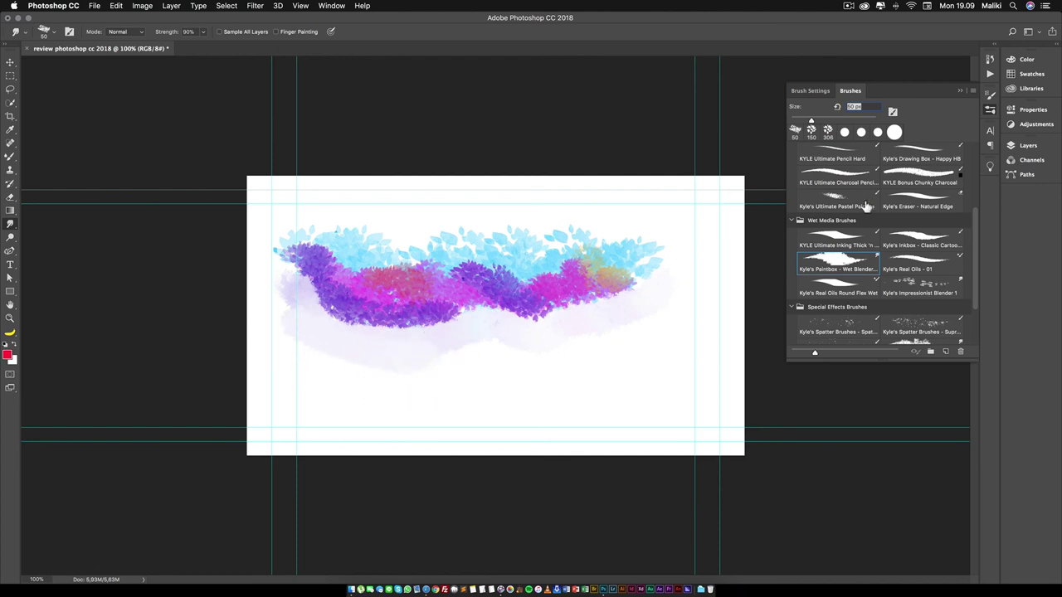
Paint a wavy red Ultimate Pastel Palooza stroke, then magenta strokes over it
click(835, 202)
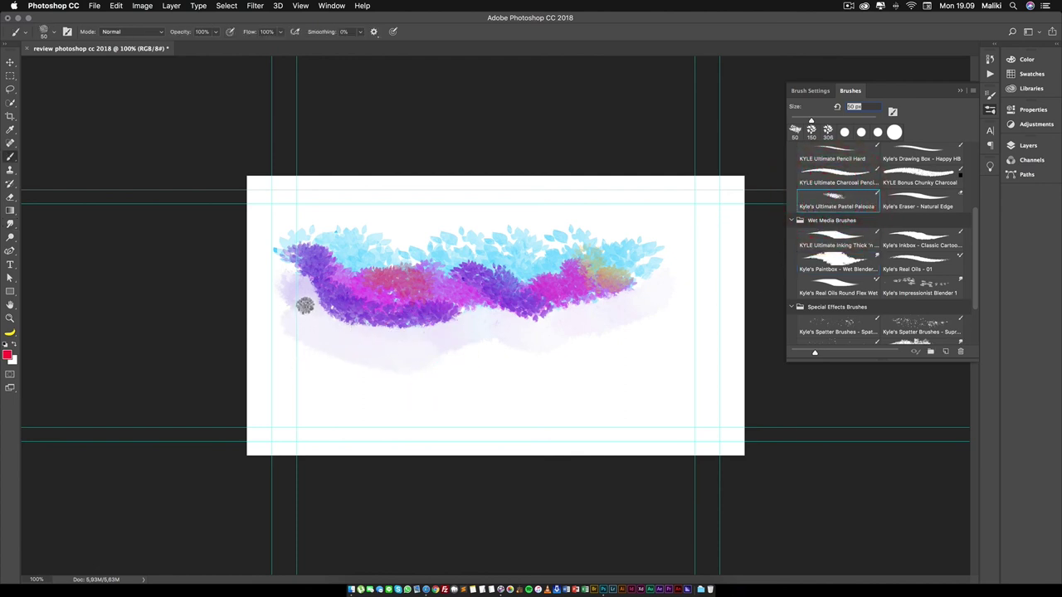
mouse_move(305, 301)
mouse_down()
mouse_move(329, 322)
mouse_move(417, 329)
mouse_move(590, 310)
mouse_move(635, 292)
mouse_up()
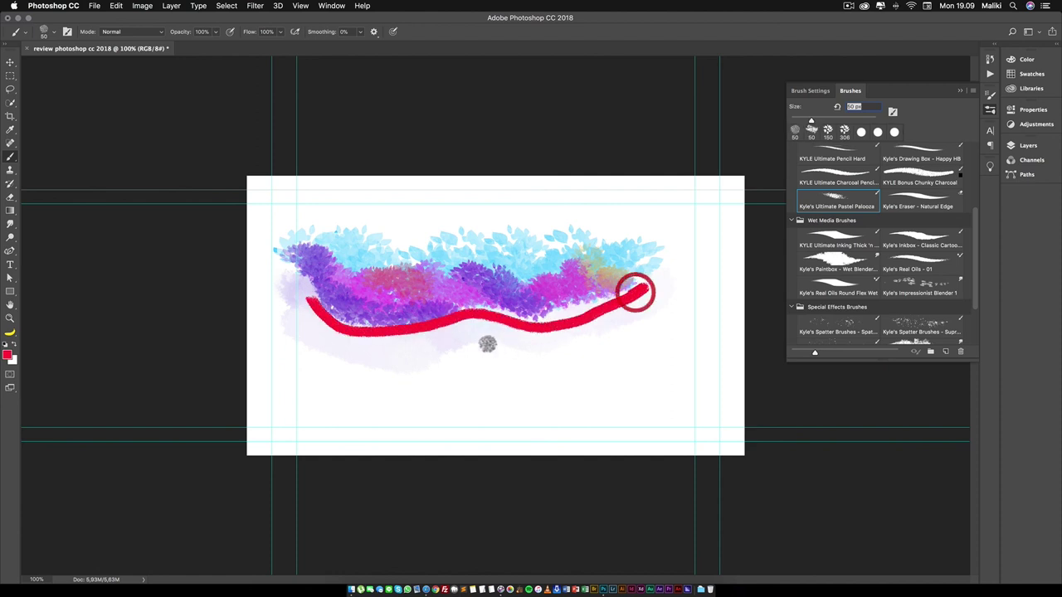
ctrl+alt+super+click(257, 290)
mouse_move(257, 291)
mouse_down()
mouse_move(124, 325)
mouse_move(147, 285)
mouse_up()
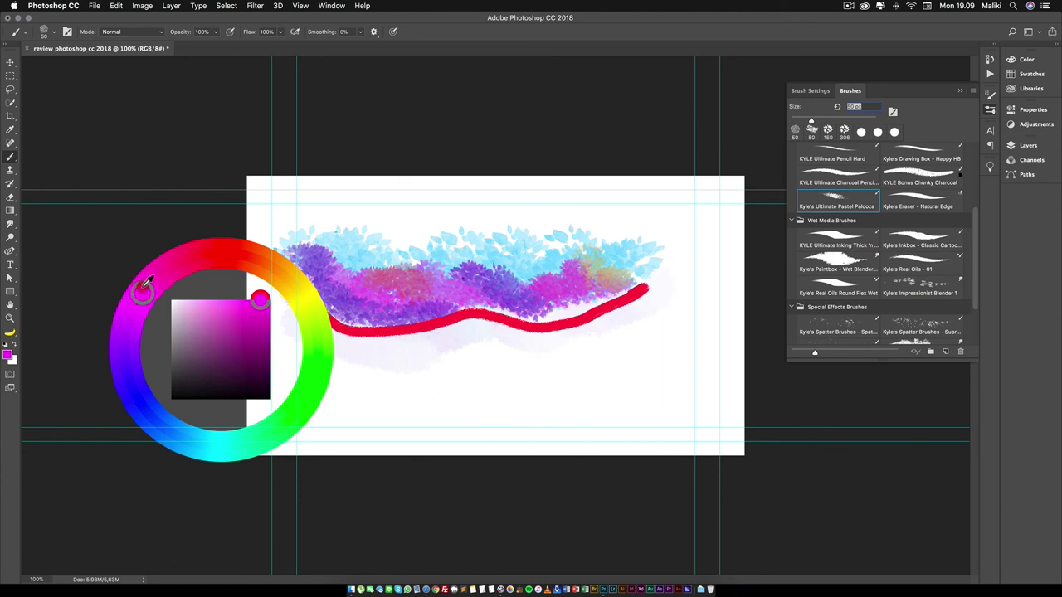
drag(308, 303, 362, 335)
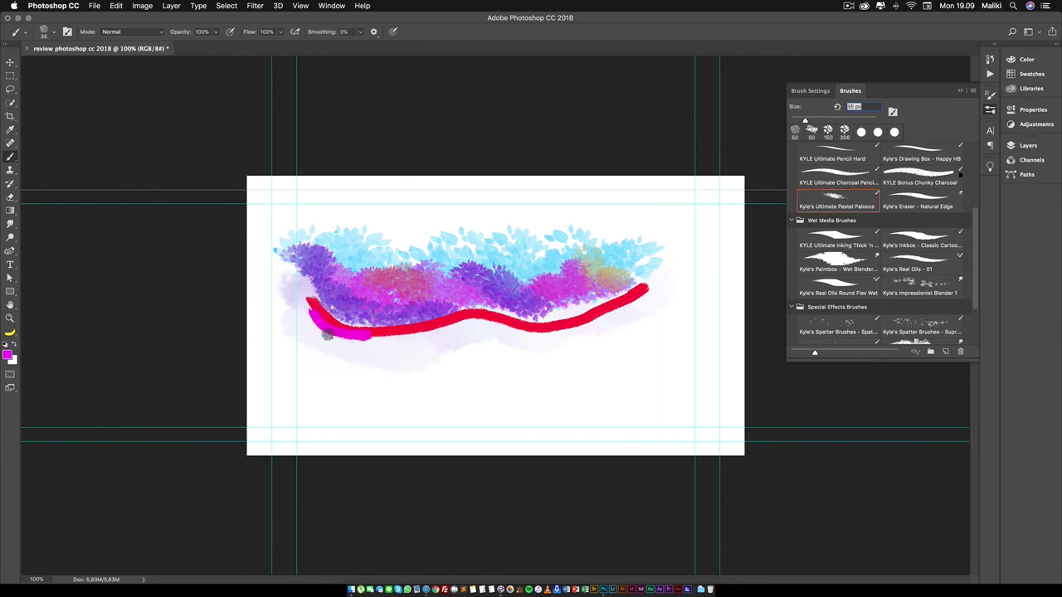
mouse_move(328, 334)
mouse_down()
mouse_move(488, 329)
mouse_move(545, 351)
mouse_up()
Raise smoothing to maximum and paint another magenta pastel stroke
mouse_move(360, 31)
mouse_down()
mouse_move(372, 47)
mouse_move(412, 43)
mouse_up()
mouse_move(460, 343)
mouse_down()
mouse_move(474, 322)
mouse_move(485, 355)
mouse_up()
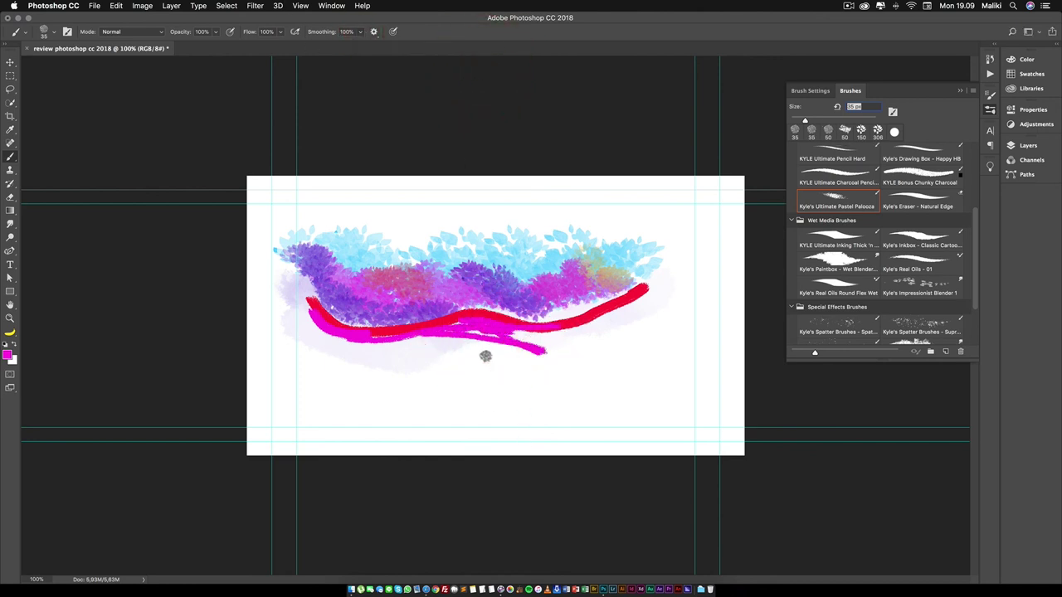
scroll(881, 199, up, 3)
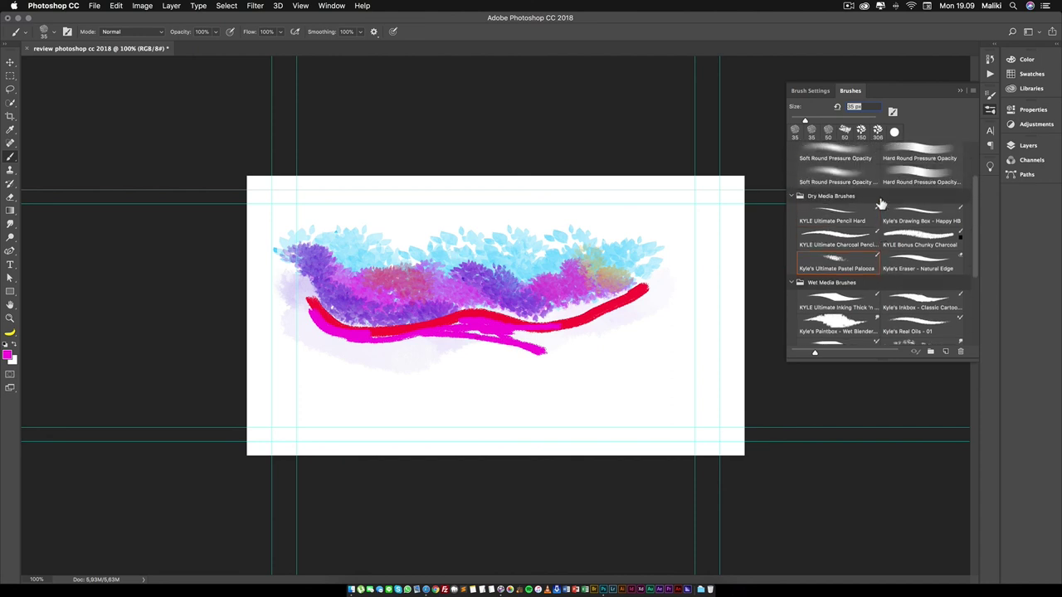
scroll(867, 207, up, 2)
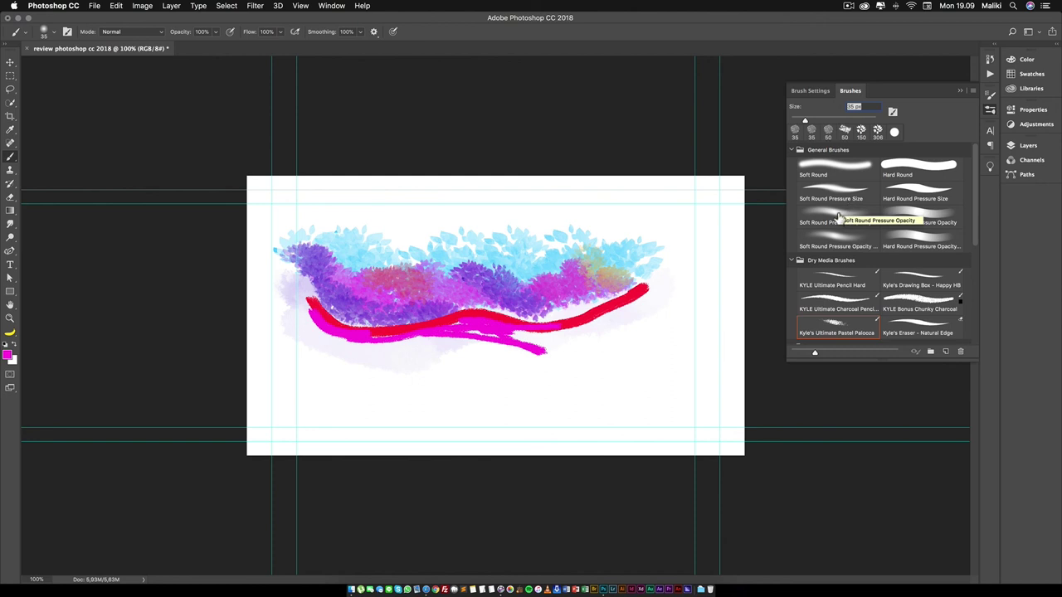
click(842, 216)
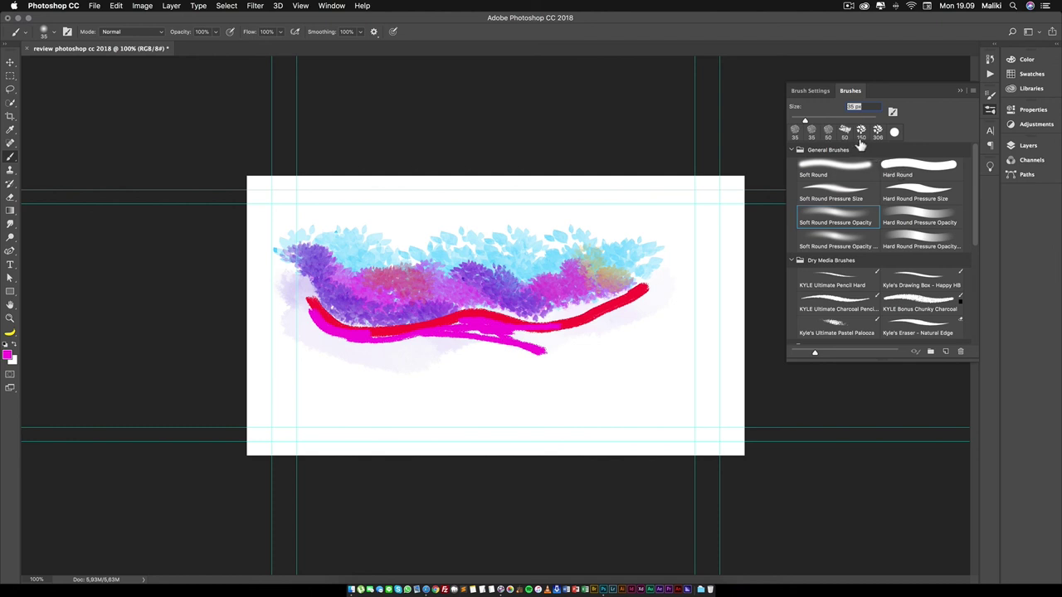
Set the brush tip to the 123 px hard round with 4% roundness
click(821, 92)
click(1026, 146)
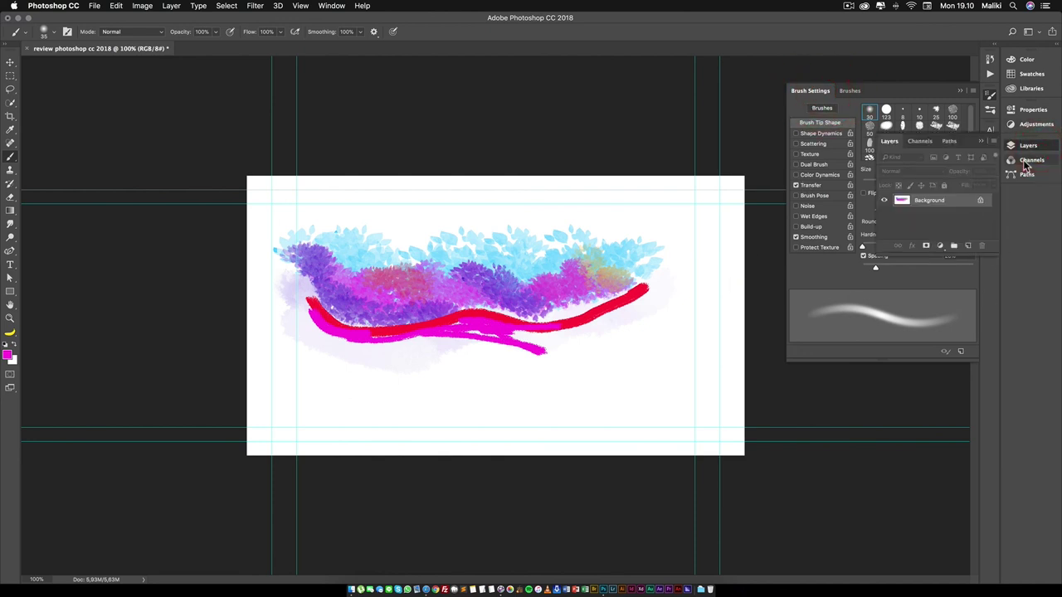
click(871, 199)
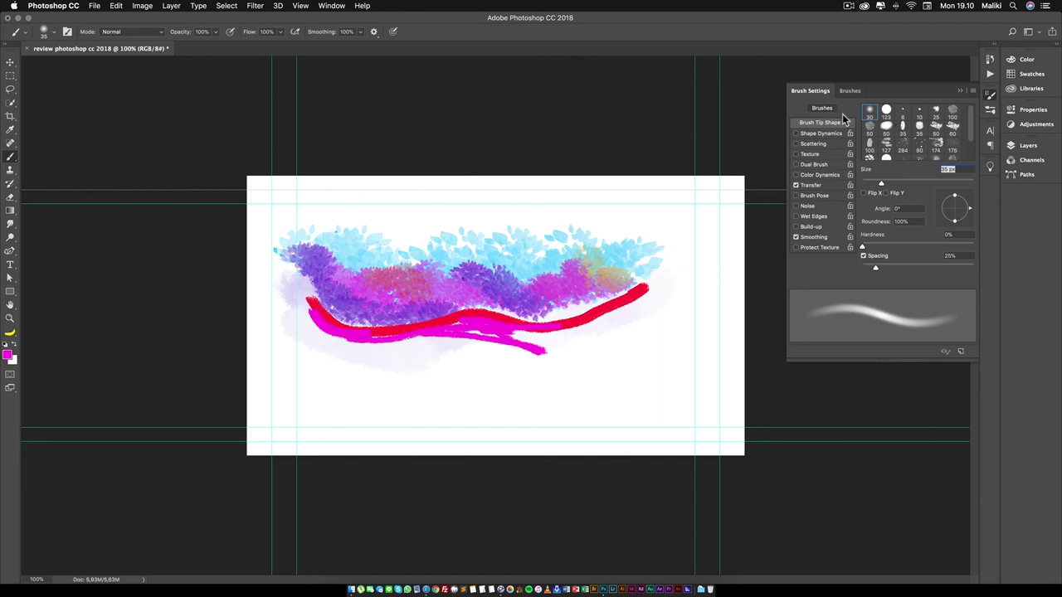
click(886, 112)
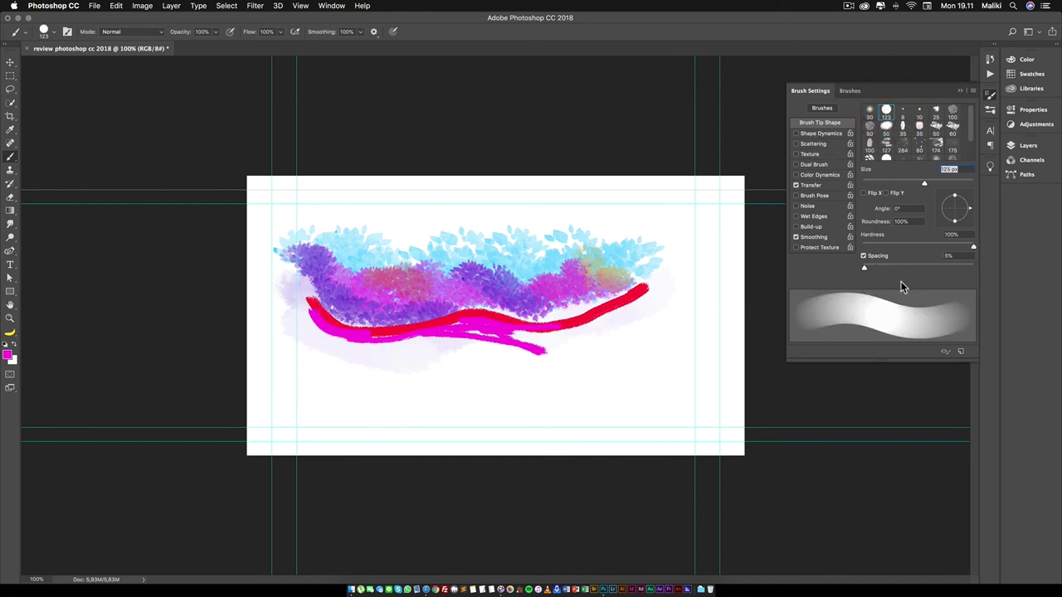
drag(957, 225, 957, 213)
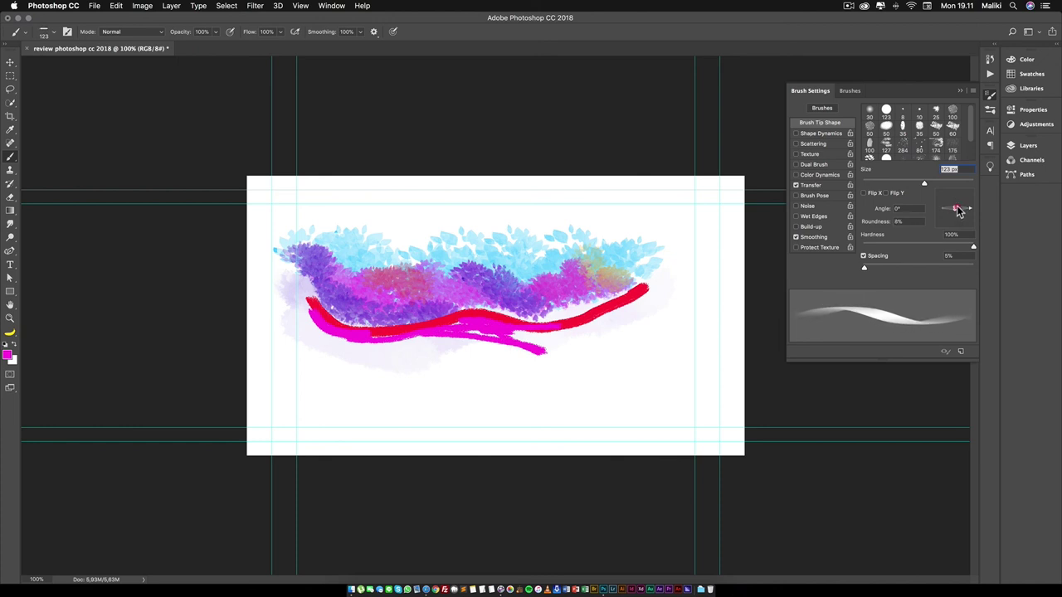
drag(958, 213, 958, 213)
Paint and undo a trial stroke, then paint a large looping magenta stroke
drag(379, 393, 517, 390)
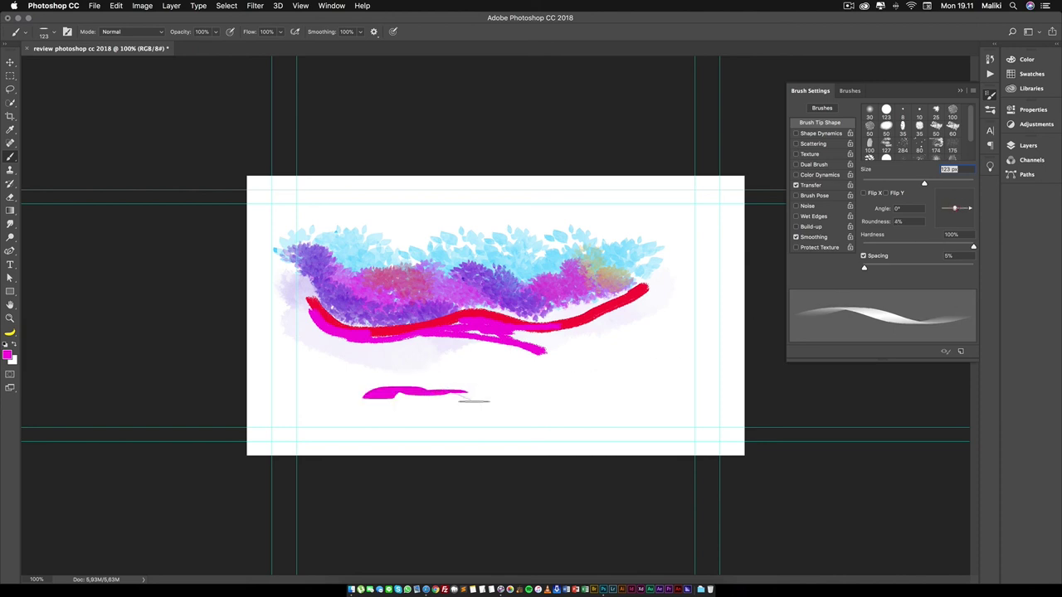
key(ctrl+z)
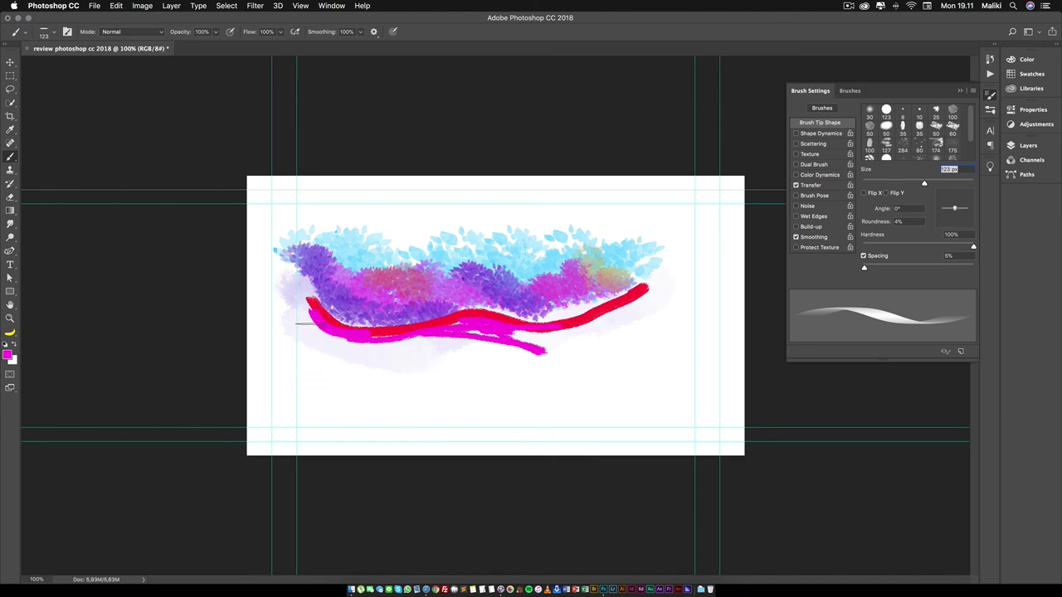
mouse_move(306, 323)
mouse_down()
mouse_move(309, 367)
mouse_move(682, 334)
mouse_up()
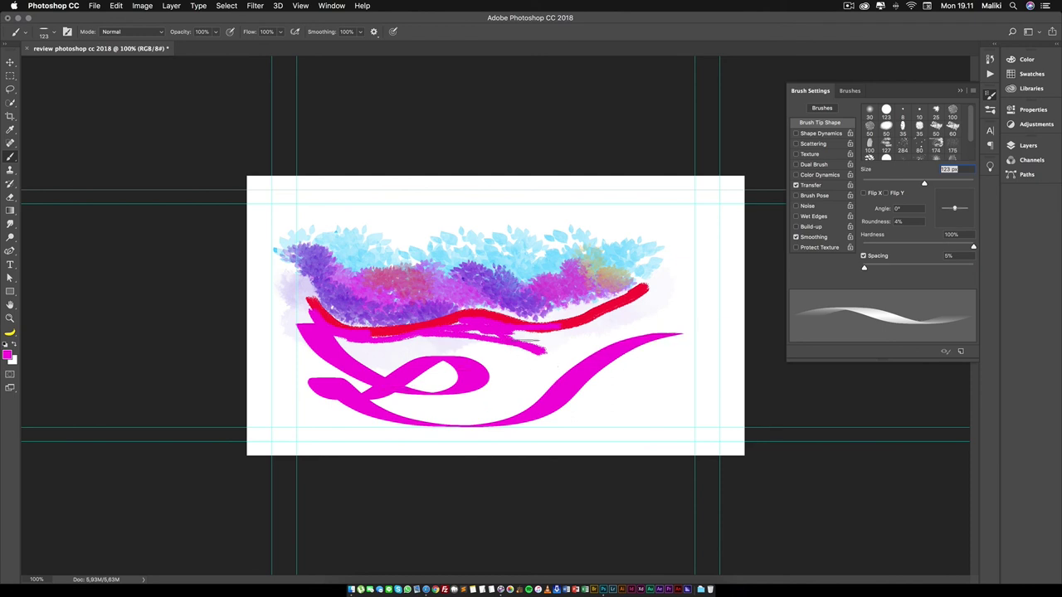
Set the foreground colour to deep blue and paint along the lower magenta curve
click(9, 357)
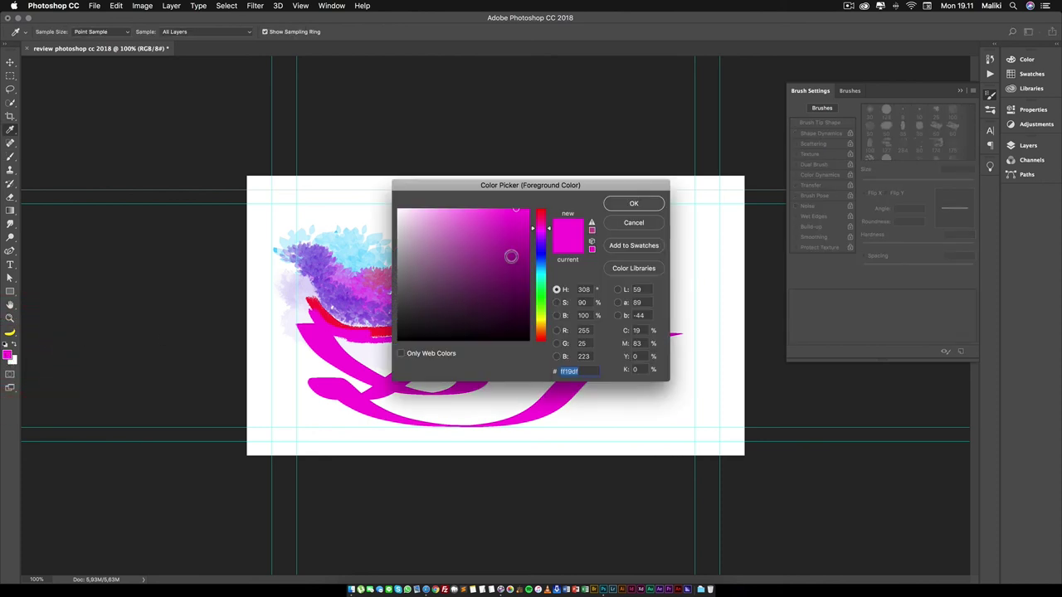
click(539, 250)
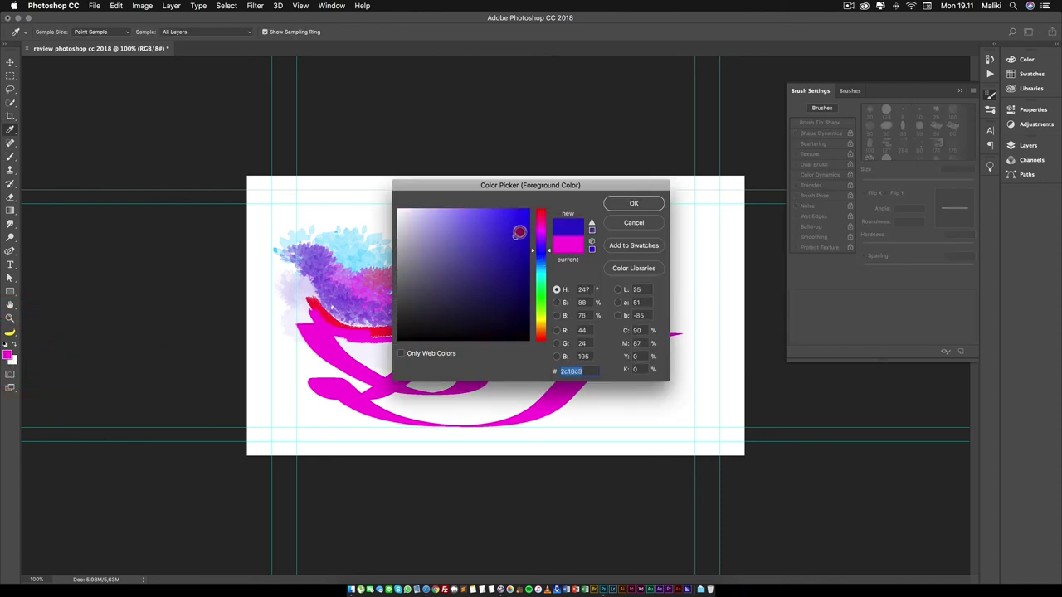
drag(519, 232, 537, 233)
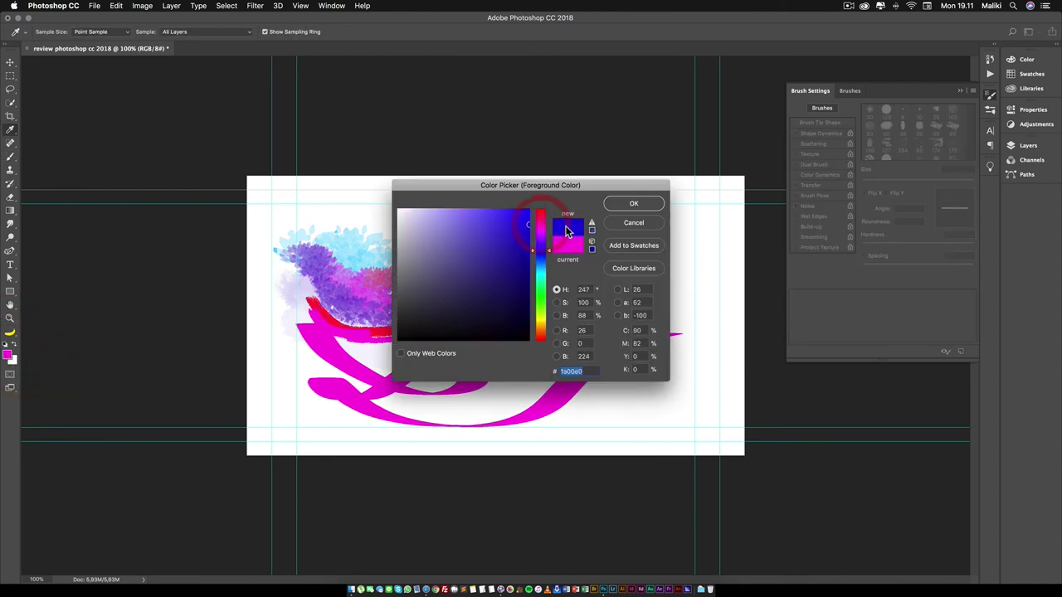
click(633, 204)
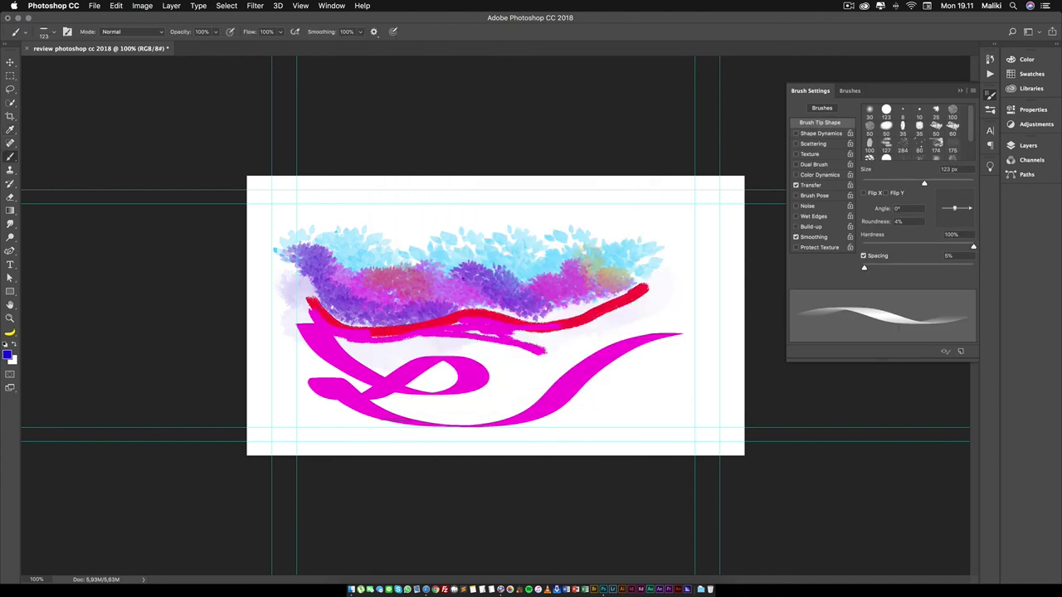
drag(371, 402, 577, 364)
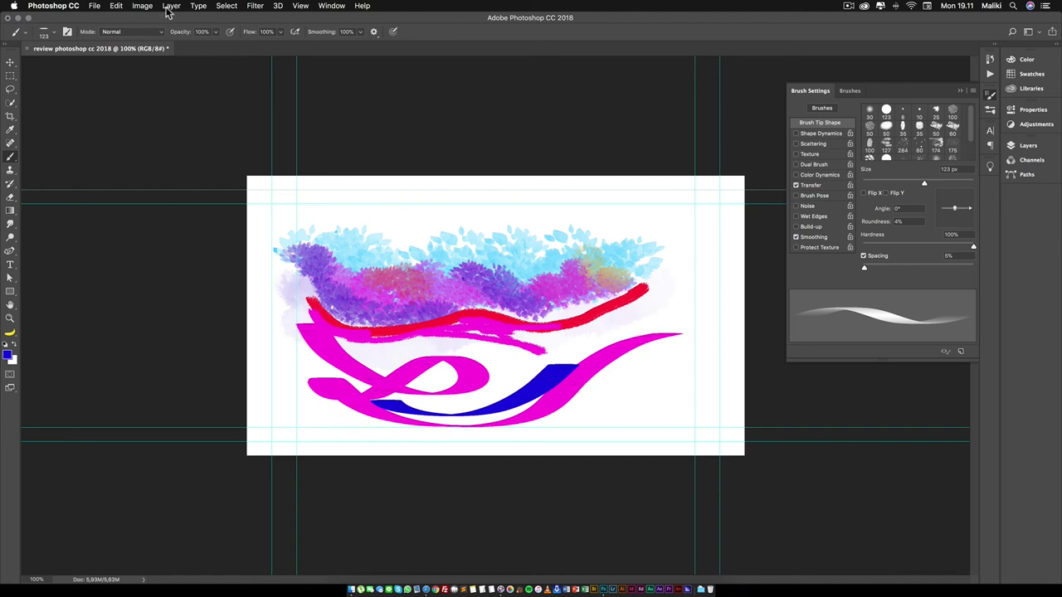
Set the brush to Multiply mode, 58% opacity, 58% flow and 49% smoothing
click(152, 37)
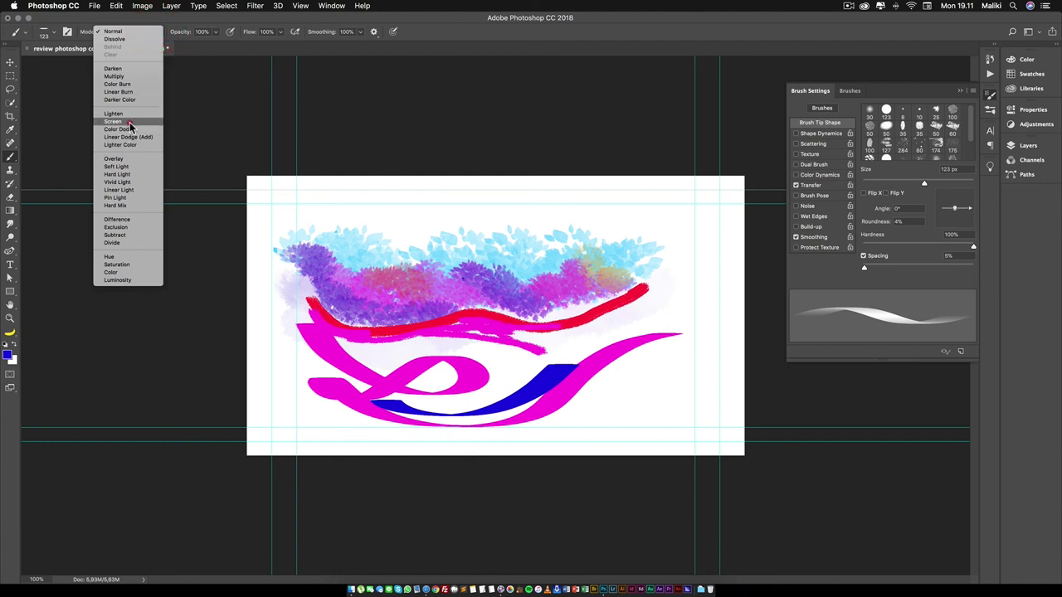
click(131, 126)
click(146, 33)
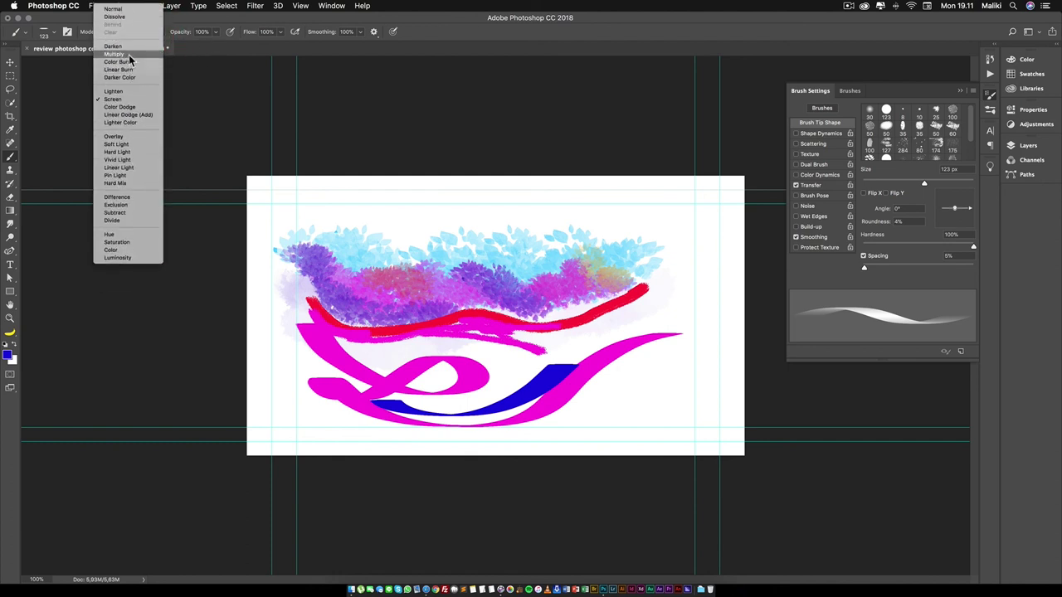
click(131, 63)
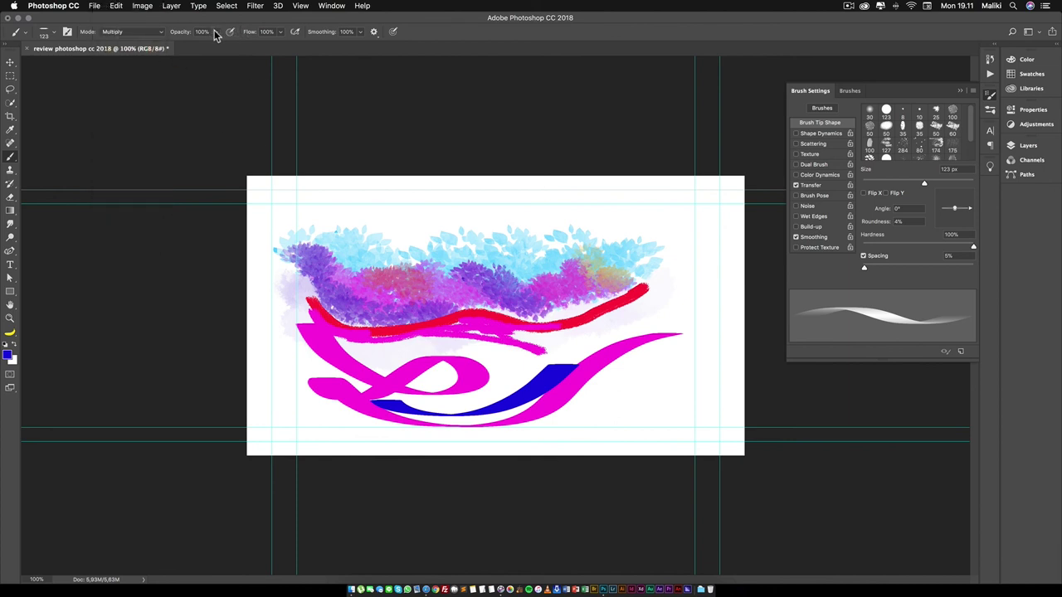
drag(215, 33, 199, 46)
click(279, 32)
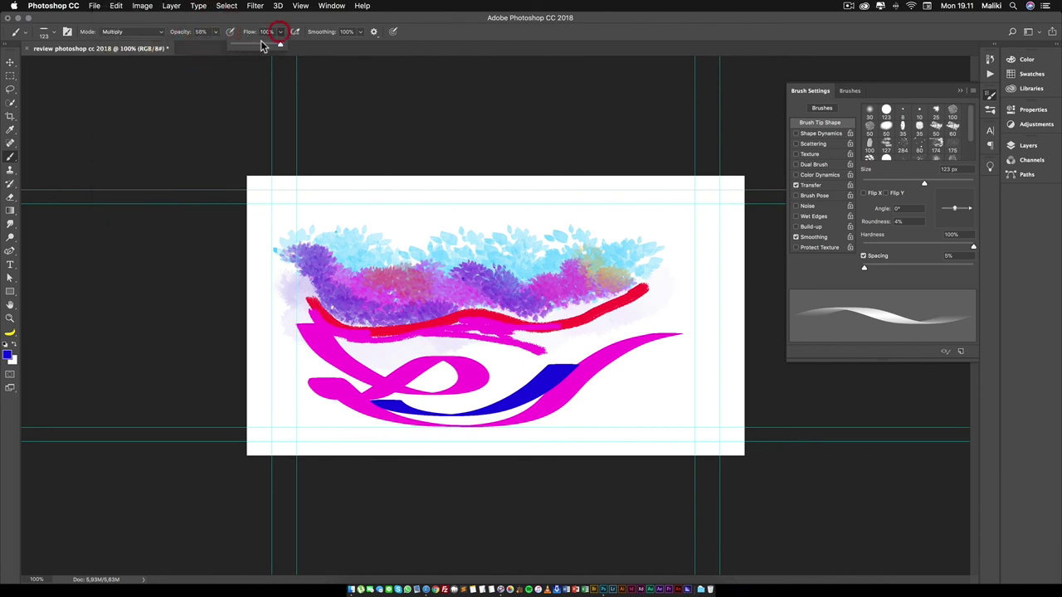
click(359, 32)
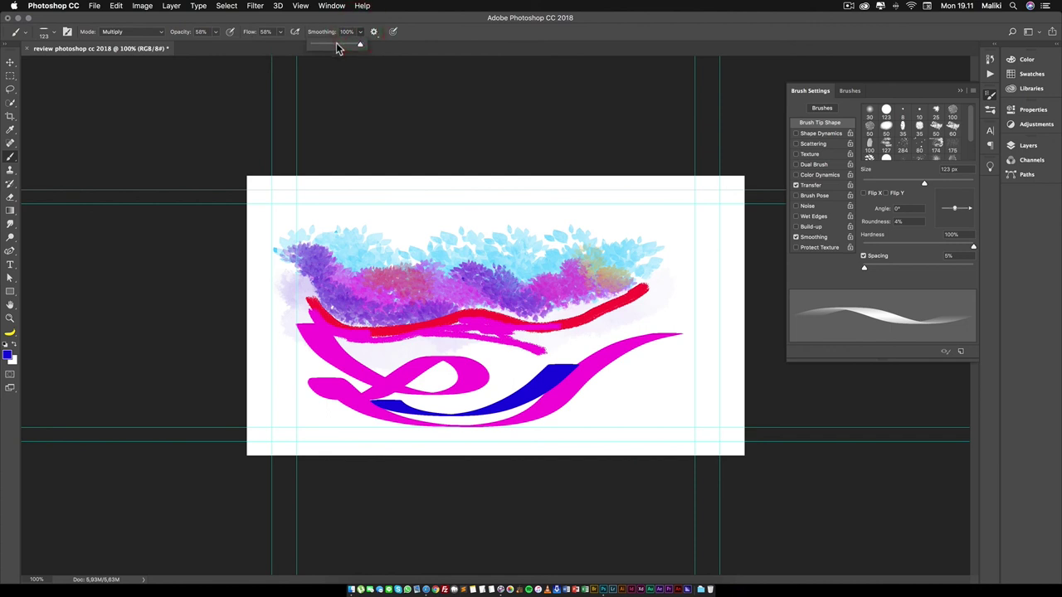
click(336, 44)
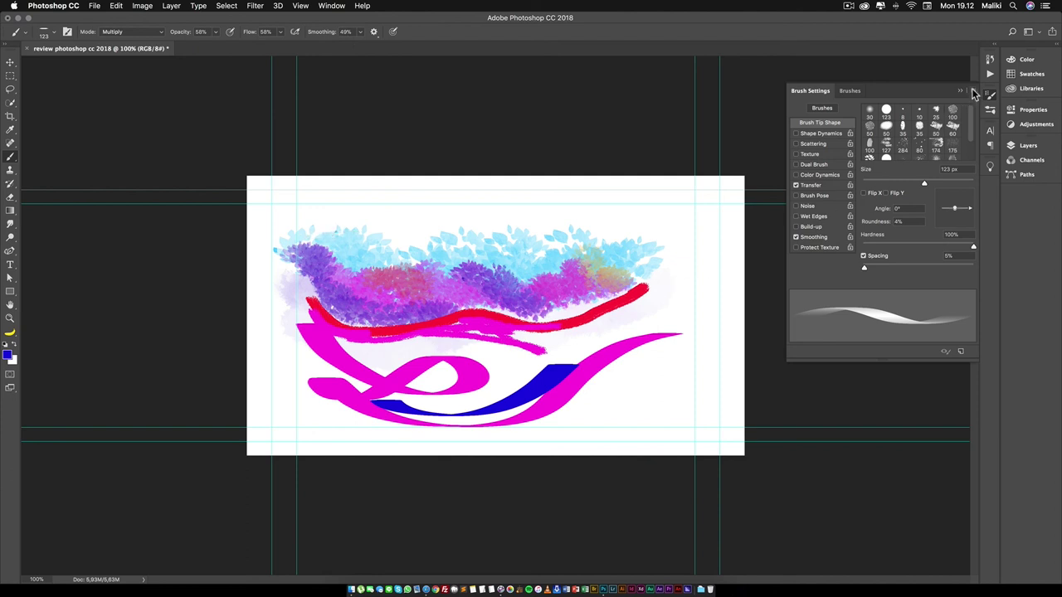
click(969, 89)
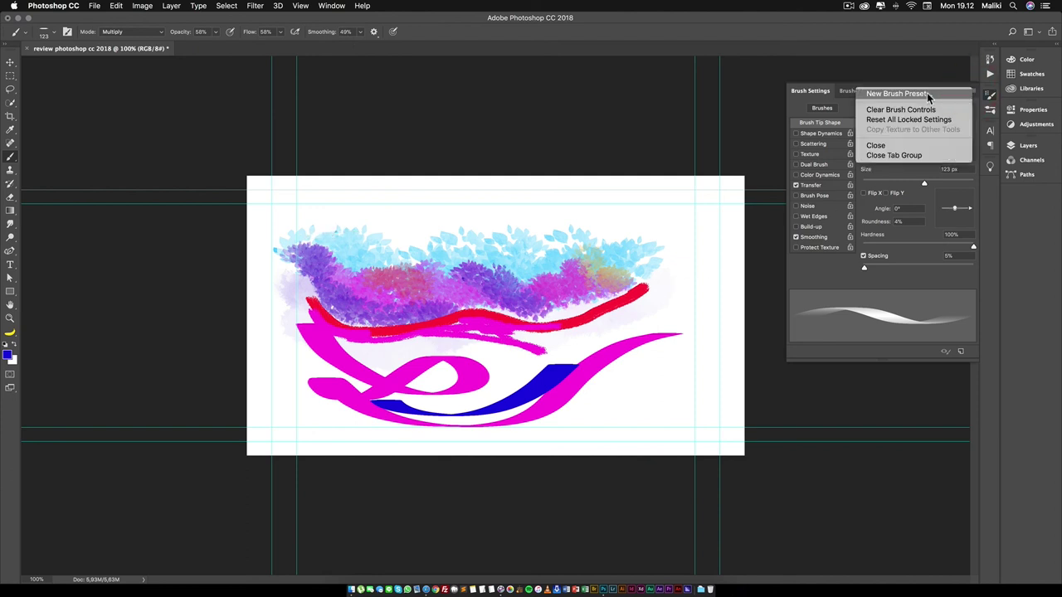
Save brush preset 'biru tua custom' capturing brush size, tool settings and colour
click(896, 94)
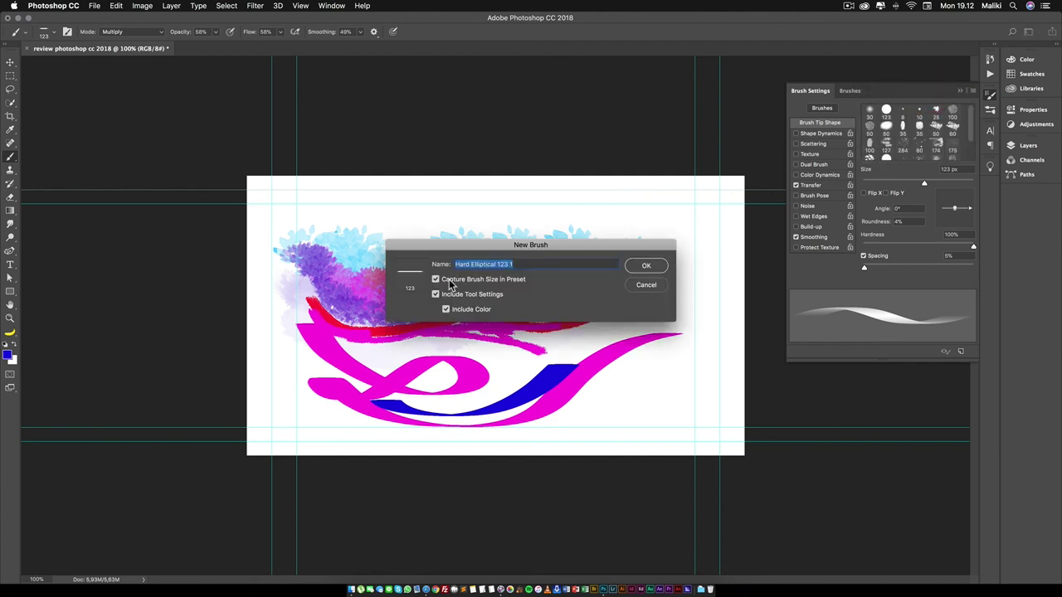
click(436, 280)
click(446, 310)
click(435, 281)
click(447, 311)
text(bri)
key(Return)
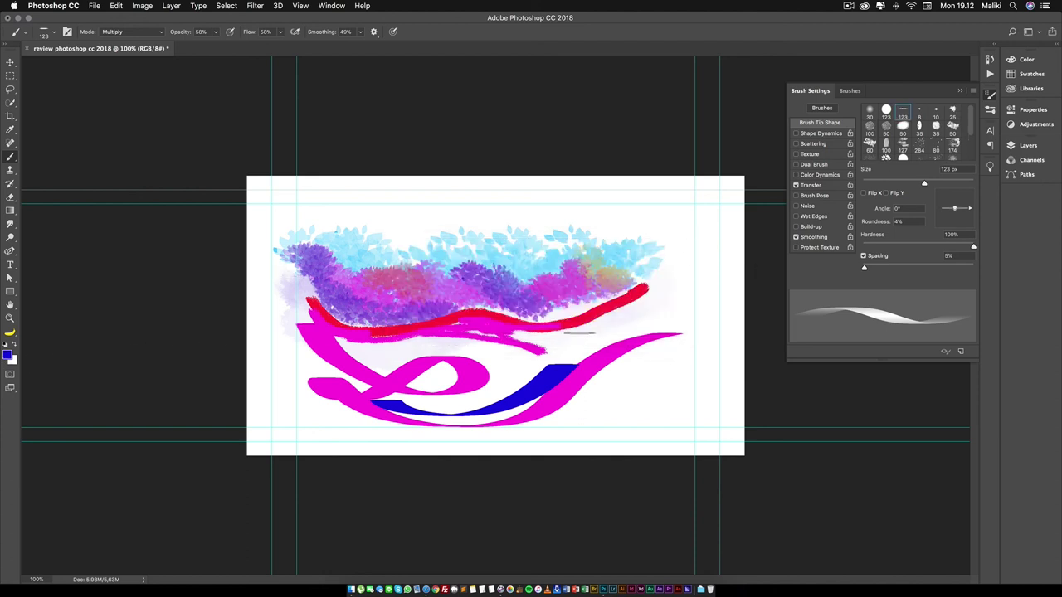
Paint a translucent blue-violet ribbon over the foliage, then set the foreground colour to pure red
mouse_move(660, 244)
mouse_down()
mouse_move(397, 256)
mouse_move(339, 303)
mouse_up()
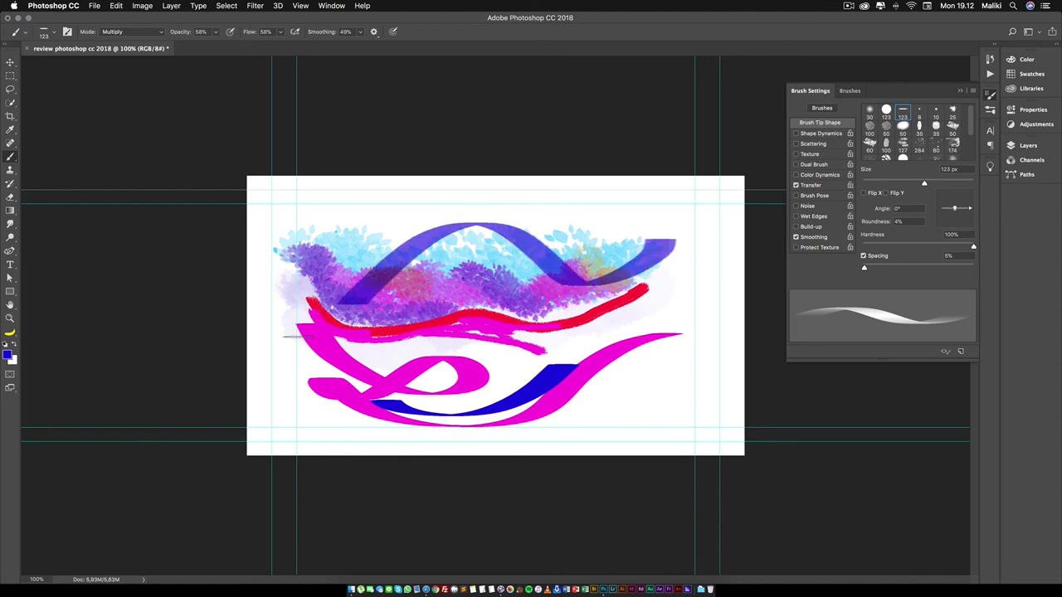
click(7, 358)
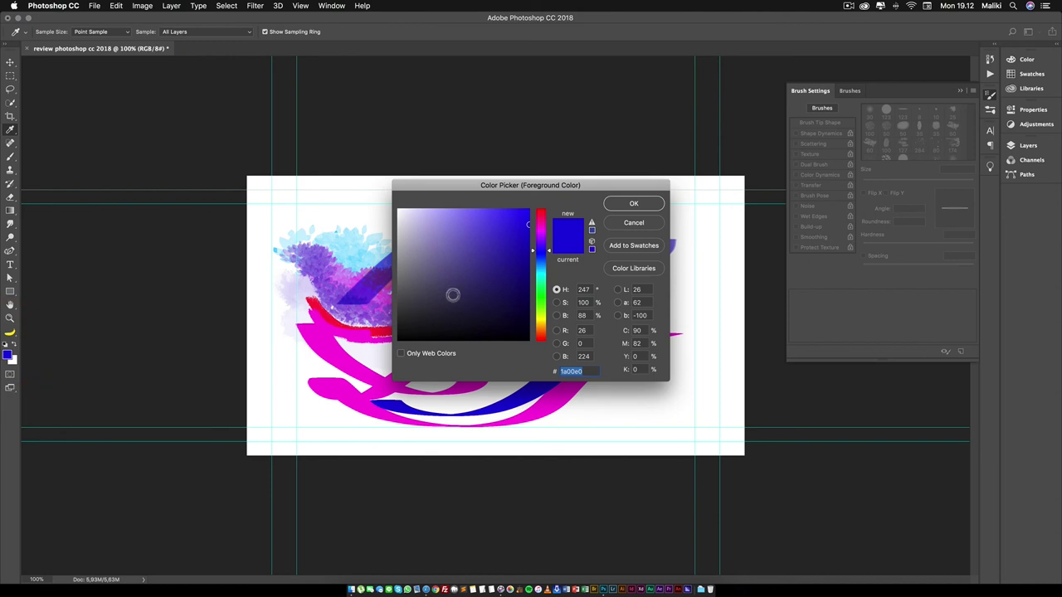
drag(541, 286, 547, 348)
click(540, 340)
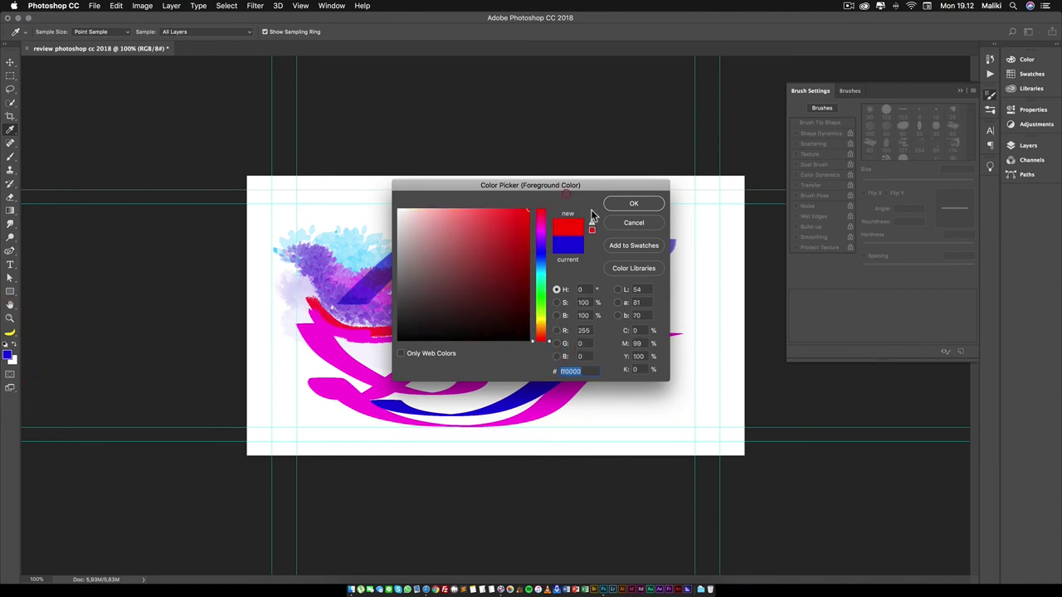
click(632, 204)
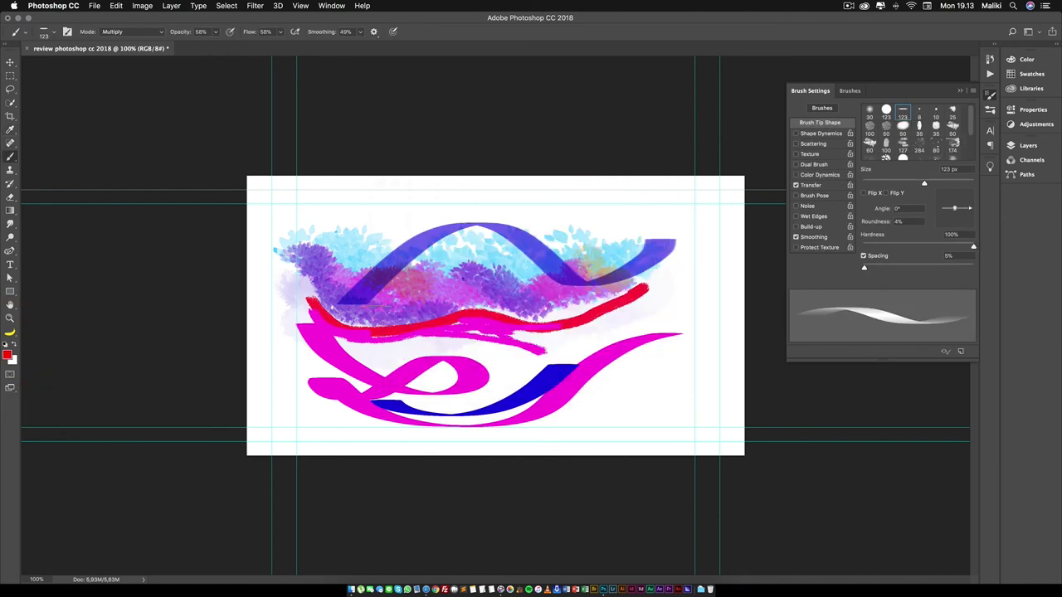
Try and undo a red test stroke, then shrink the brush to 60 px
mouse_move(362, 306)
mouse_down()
mouse_move(450, 282)
mouse_move(579, 289)
mouse_up()
key(ctrl+z)
key(bracketleft)
key(bracketleft)
key(bracketleft)
key(bracketleft)
key(bracketleft)
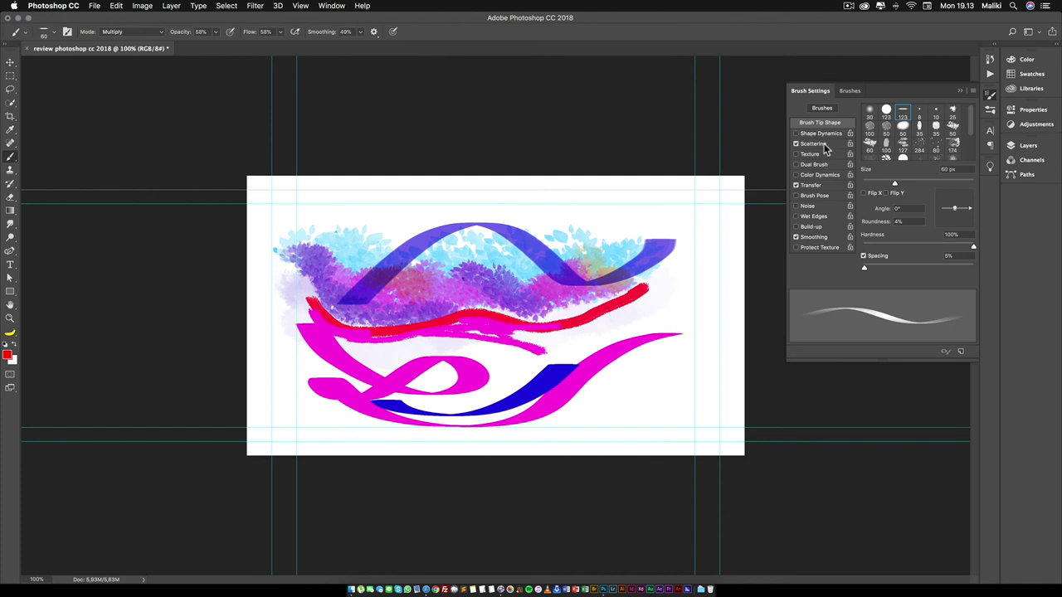
Enable brush Scattering at 121%, trying it with a red test stroke that is undone
click(824, 144)
click(875, 120)
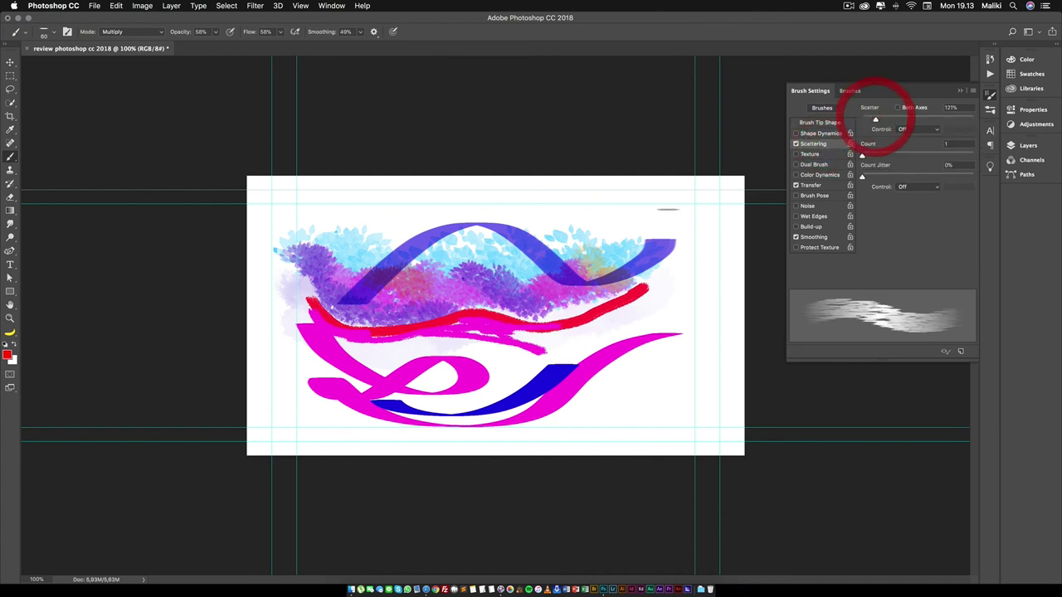
drag(663, 218, 558, 207)
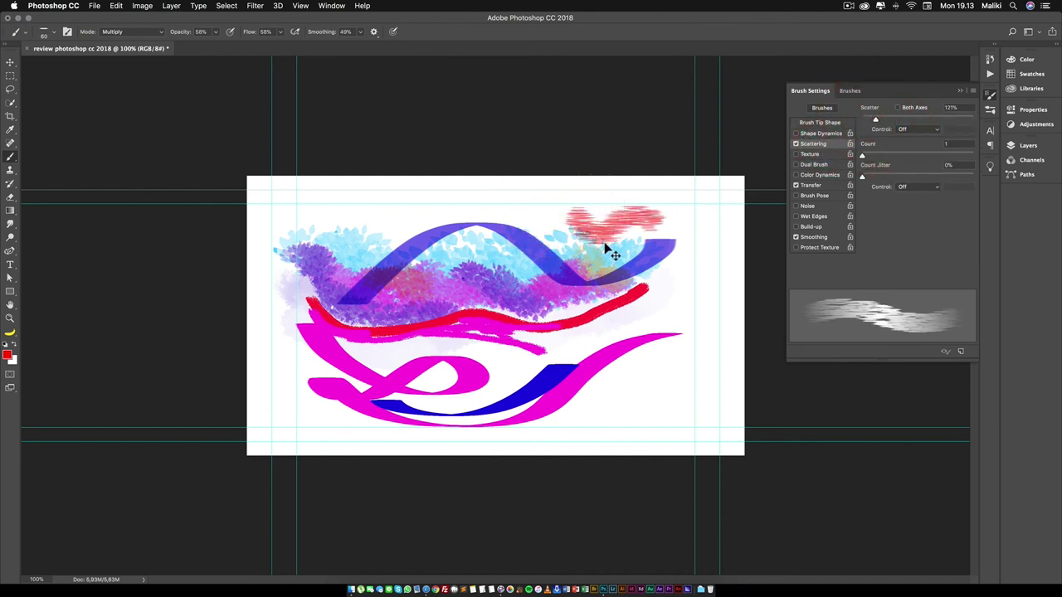
key(ctrl+z)
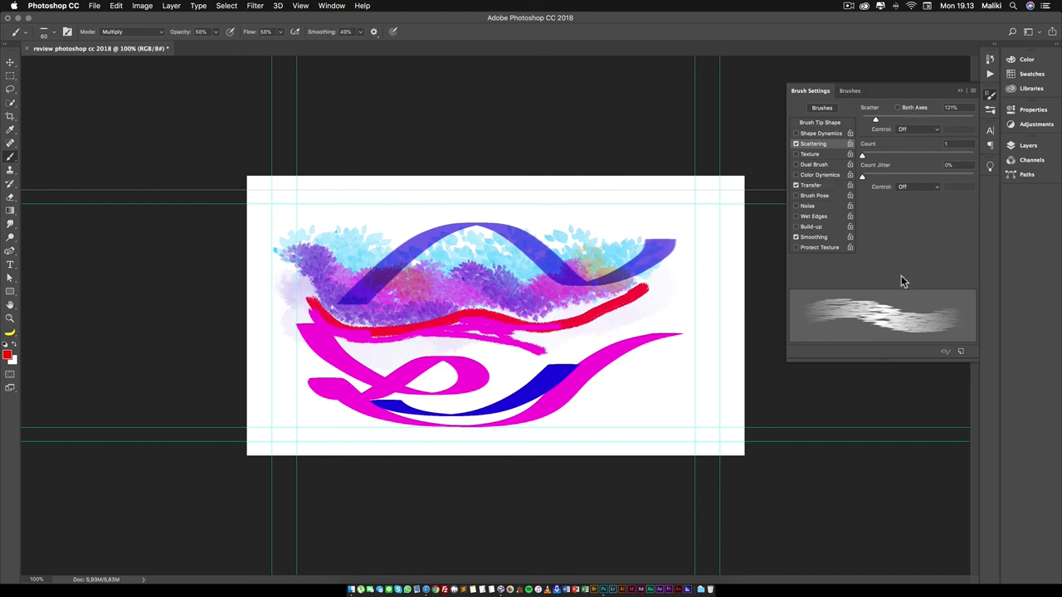
Save the brush as a new preset named 'merah custom scattering'
click(972, 91)
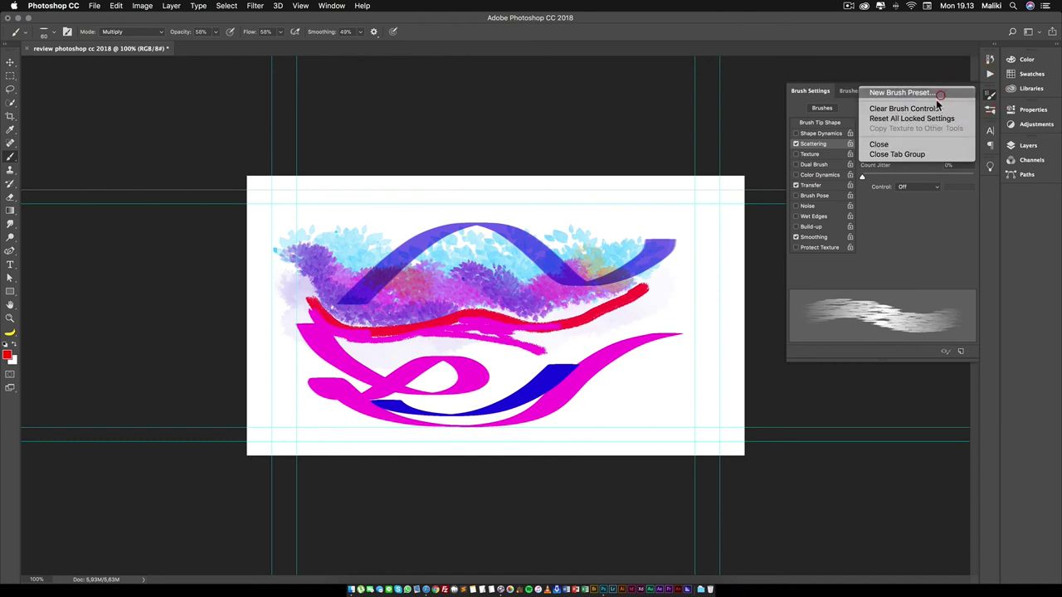
click(936, 97)
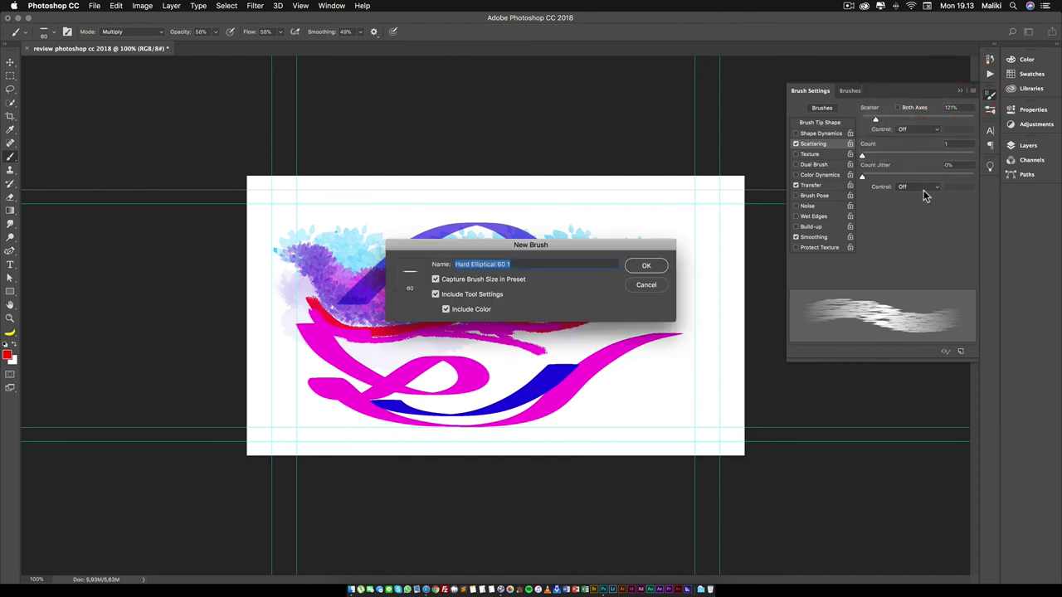
text(merah custom scattering)
click(646, 266)
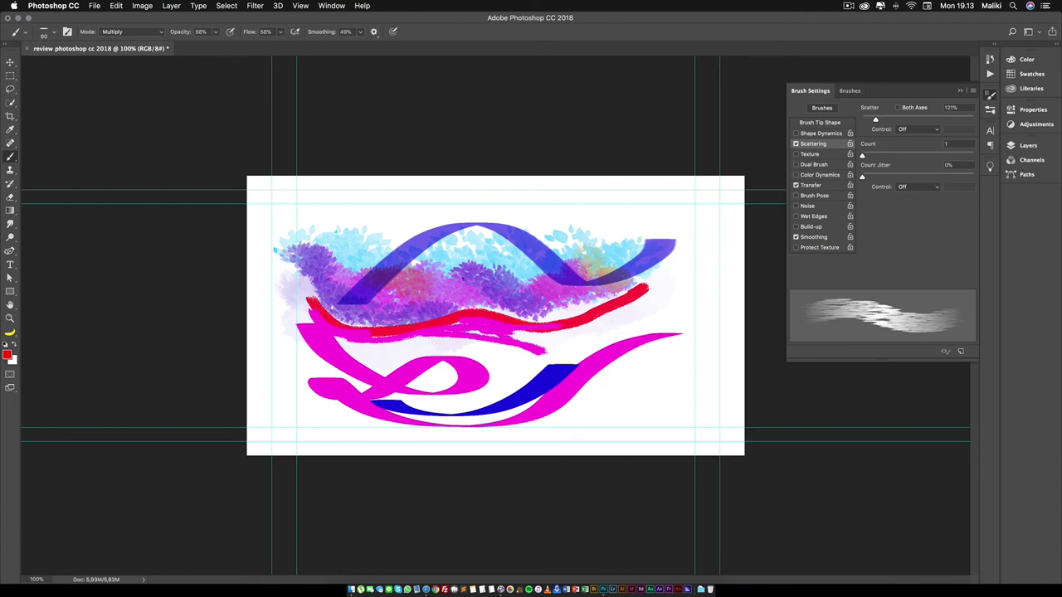
Collapse the Wet Media, Dry Media and other expanded groups in the brush list
click(850, 91)
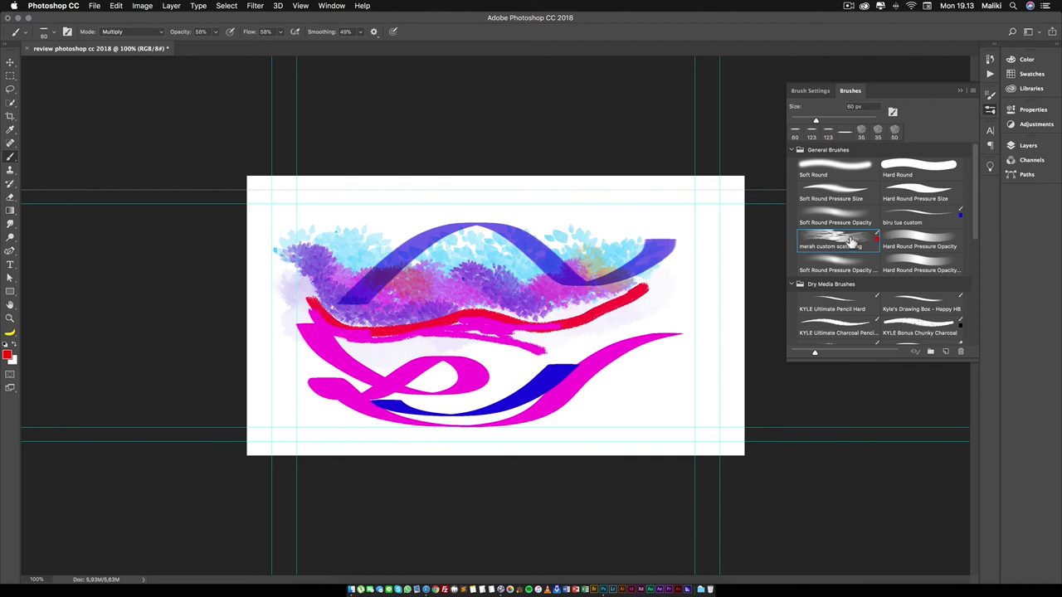
scroll(852, 240, down, 1)
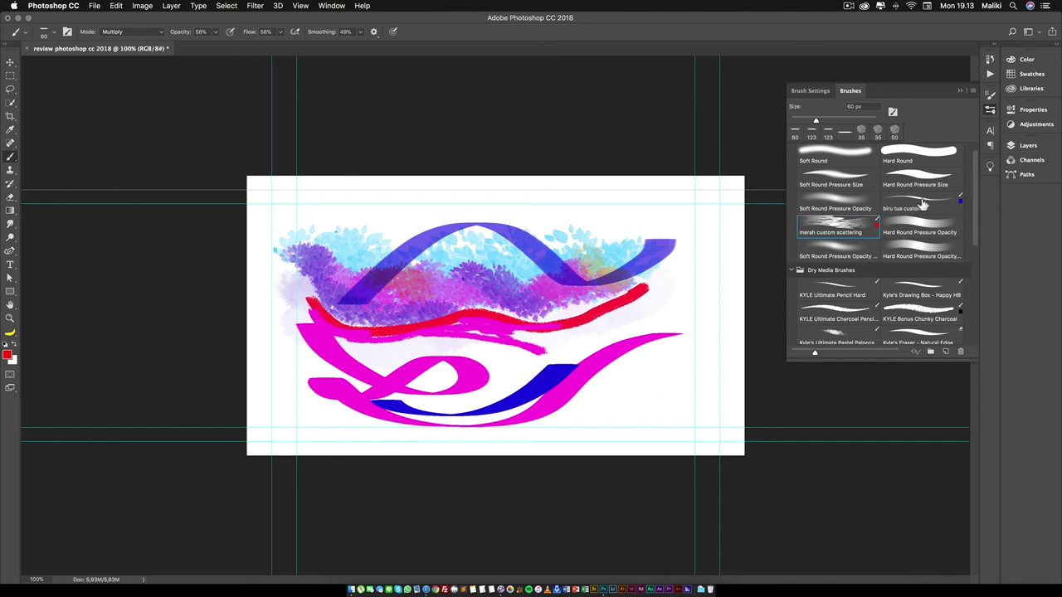
scroll(846, 249, down, 5)
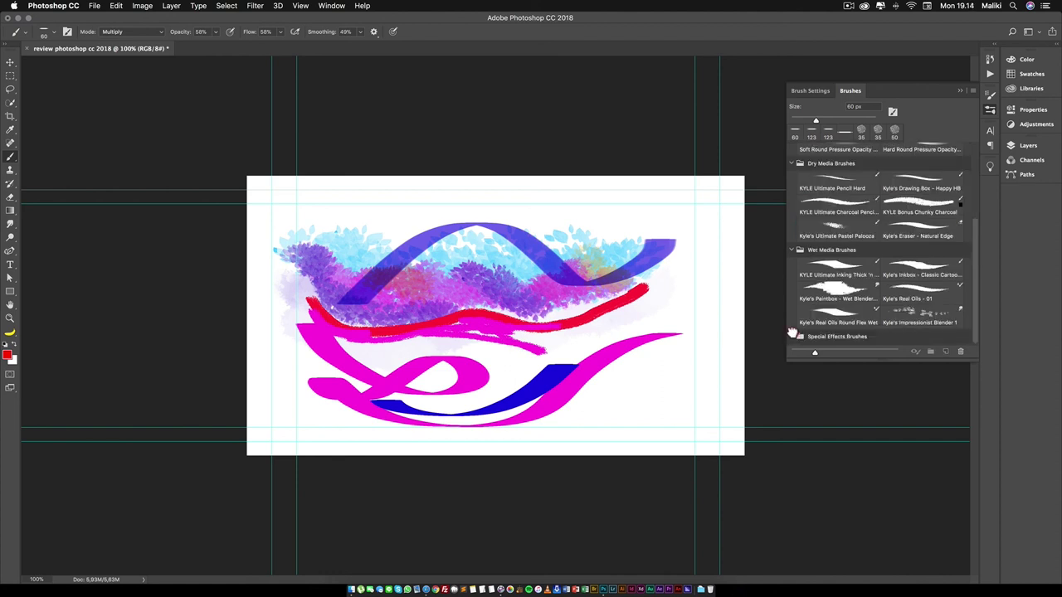
click(801, 323)
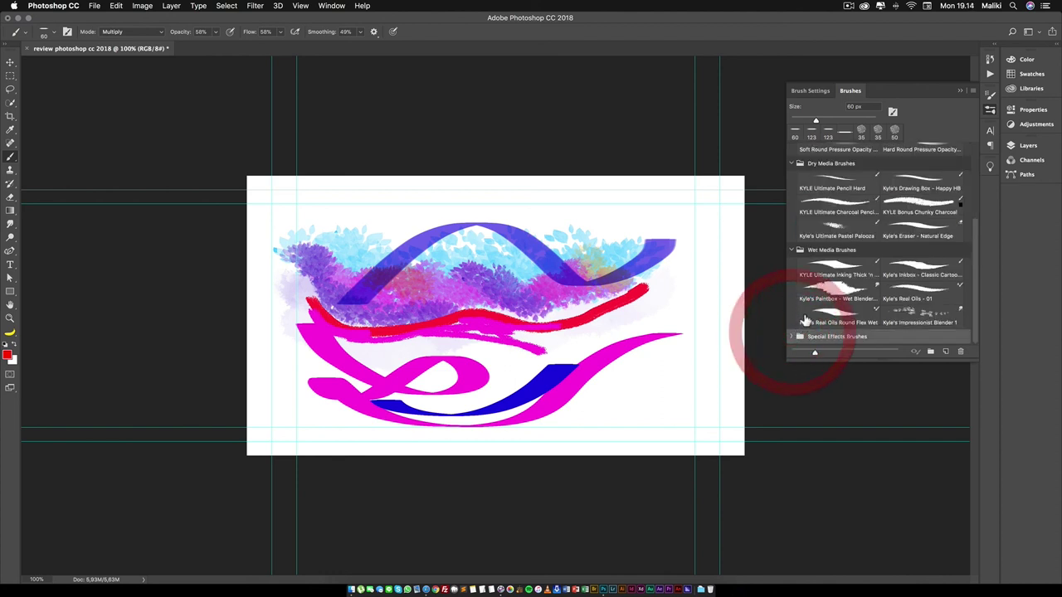
click(793, 250)
click(793, 230)
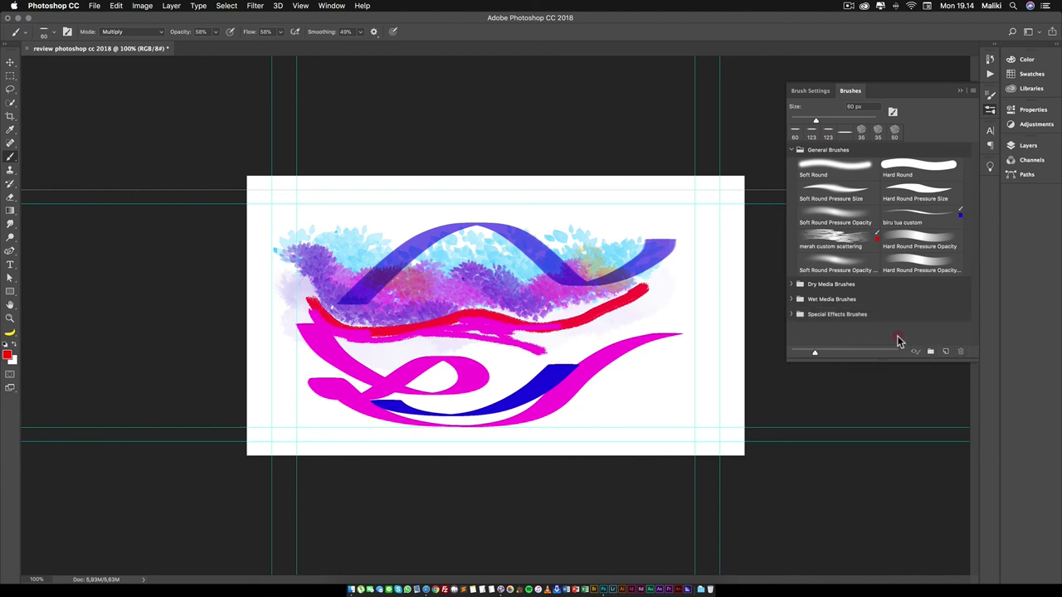
Create a 'kuas modif' group, move merah custom scattering into it, and select that preset
click(930, 351)
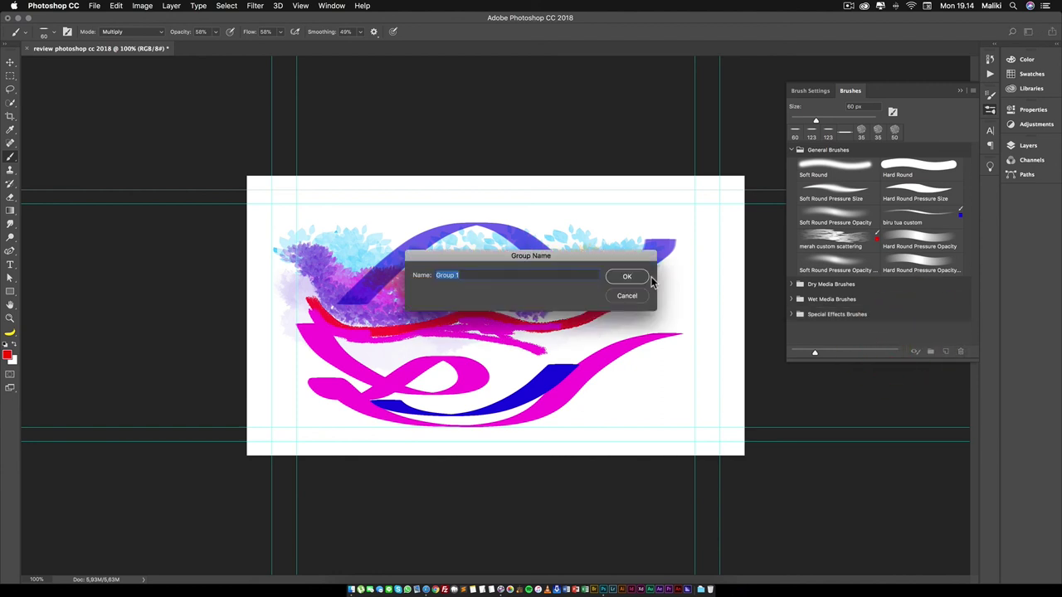
text(cu)
key(Return)
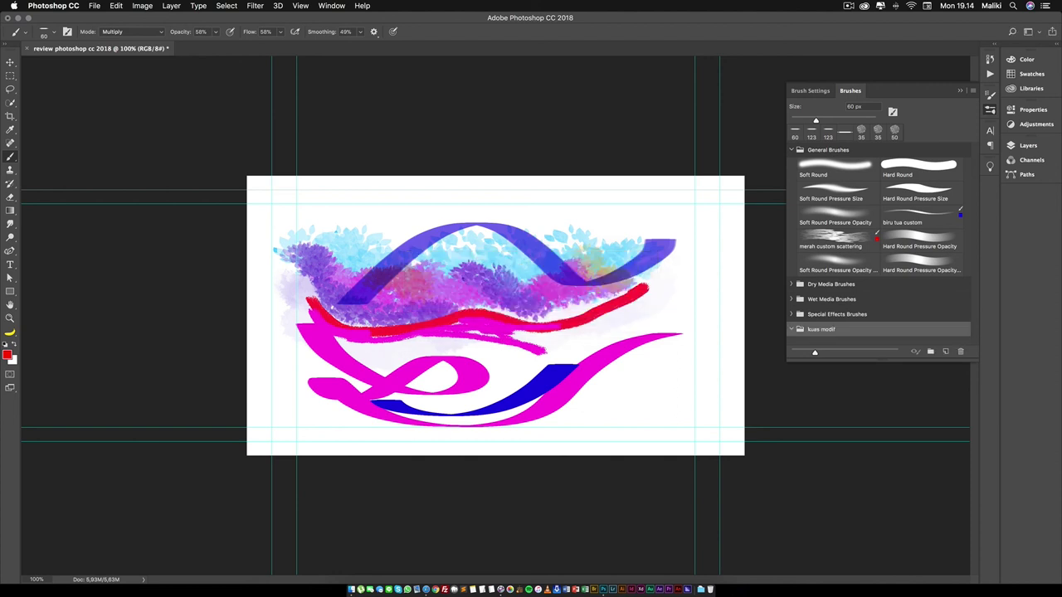
drag(852, 239, 841, 332)
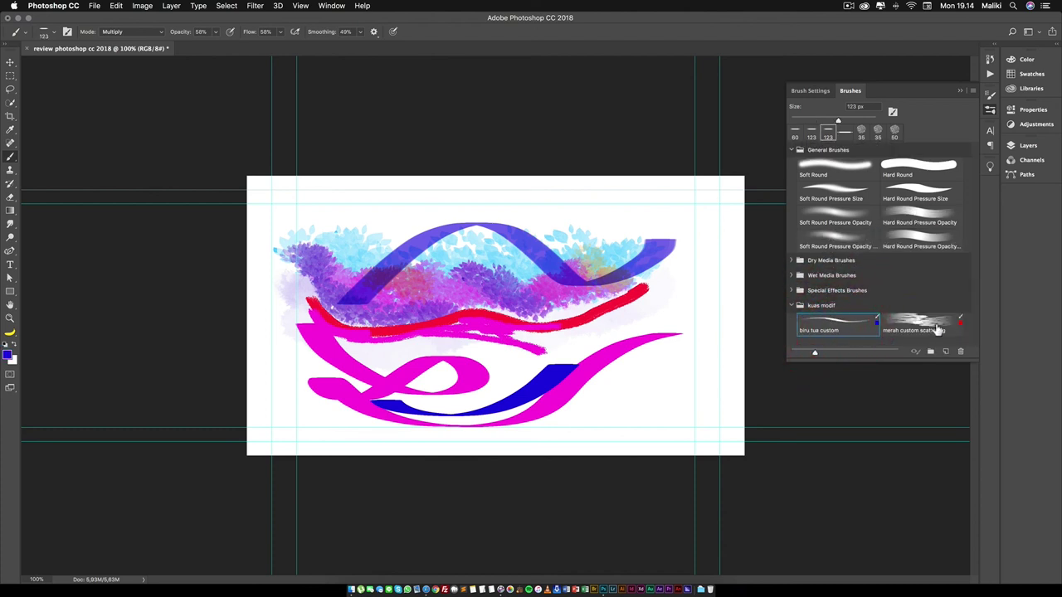
click(791, 149)
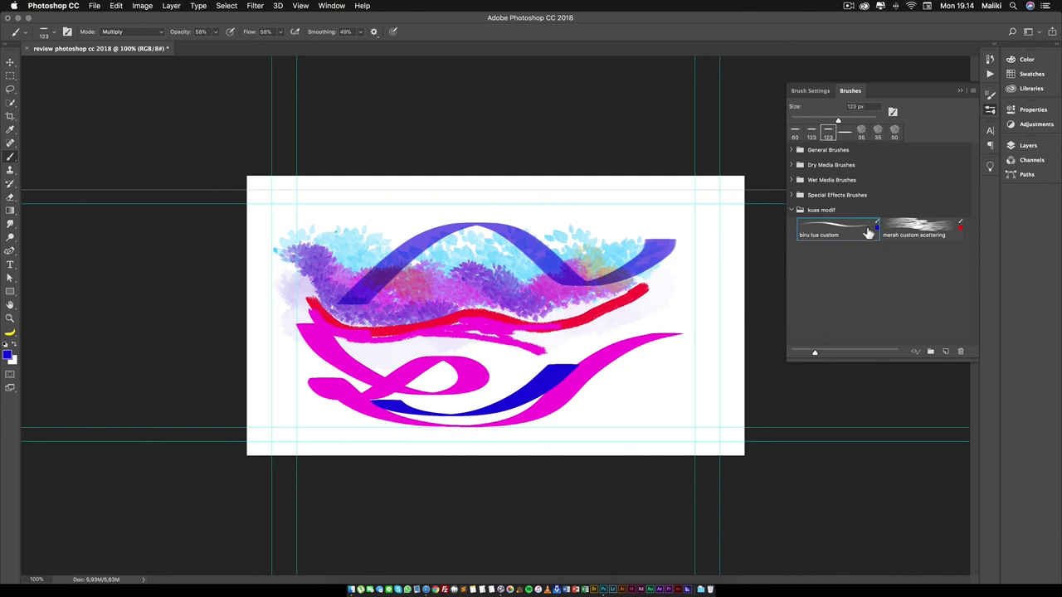
click(907, 225)
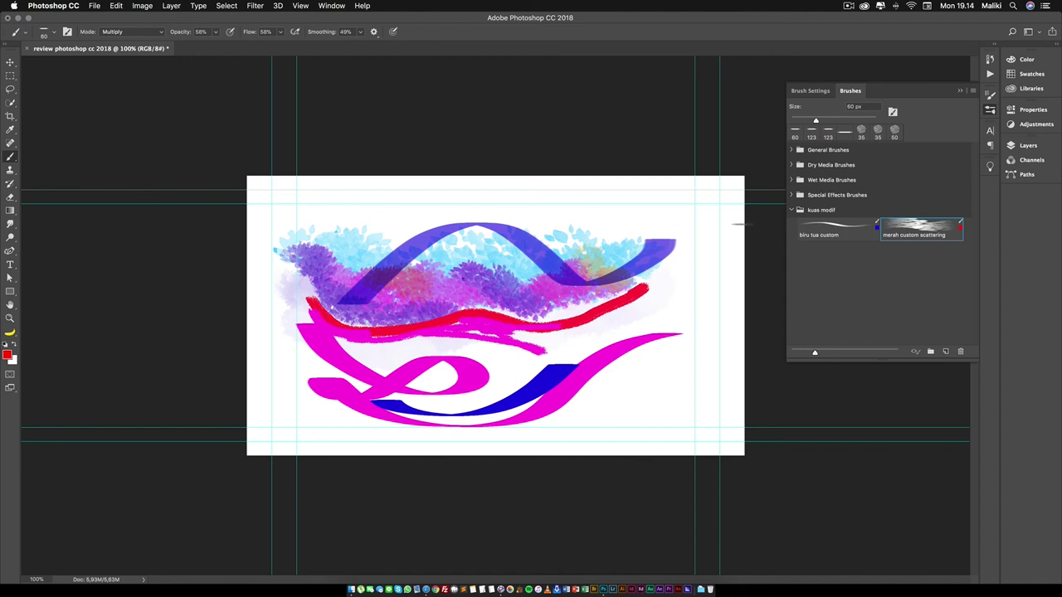
Paint a wavy vertical stroke at the right with the 123 px biru tua custom brush
click(827, 237)
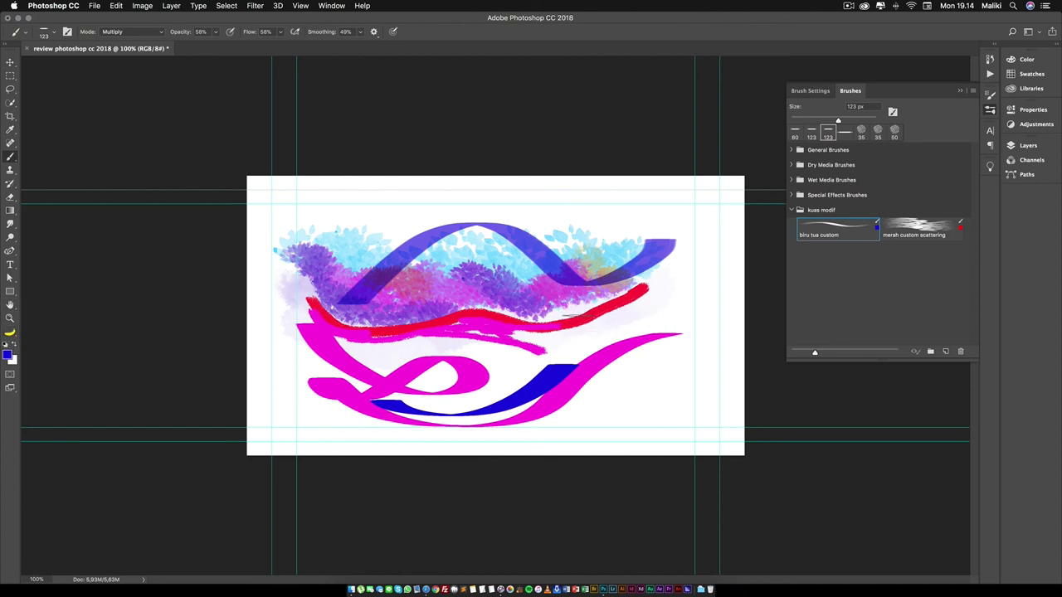
drag(669, 292, 665, 406)
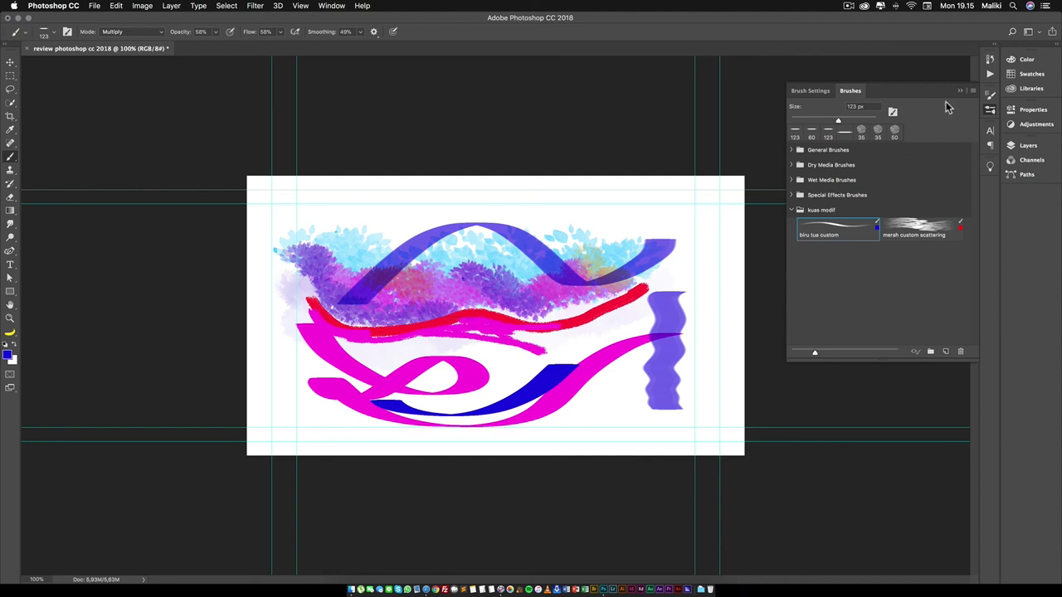
click(960, 93)
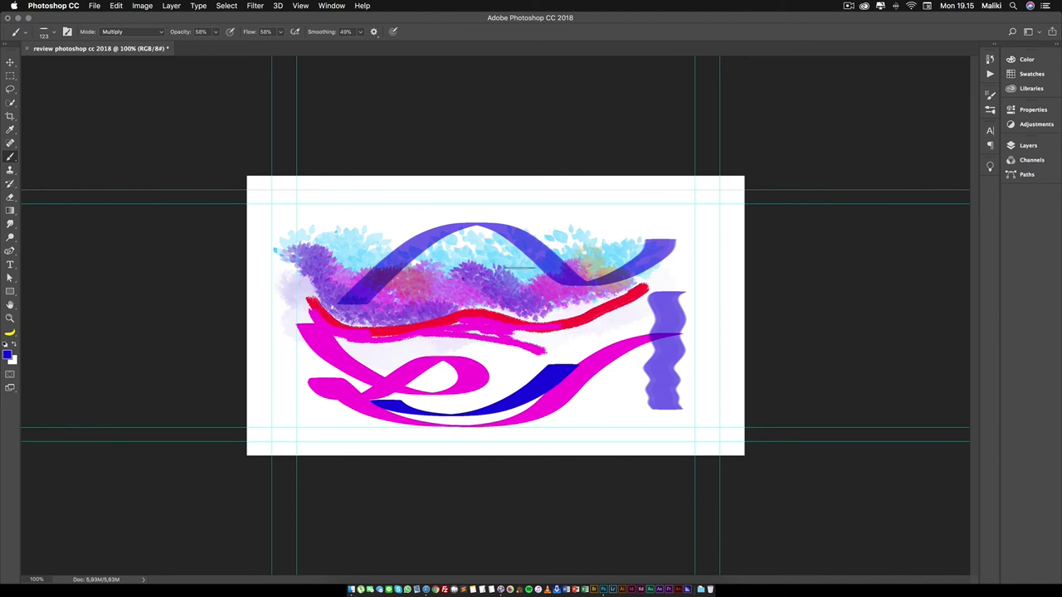
Duplicate the Background layer and fill the Background copy with white
click(1027, 145)
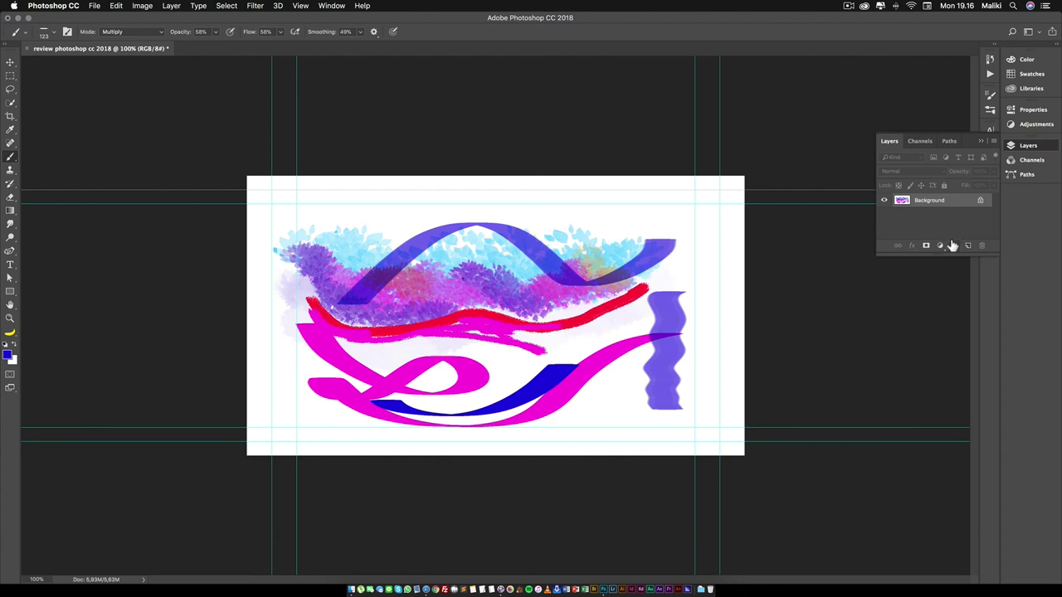
drag(951, 209, 967, 245)
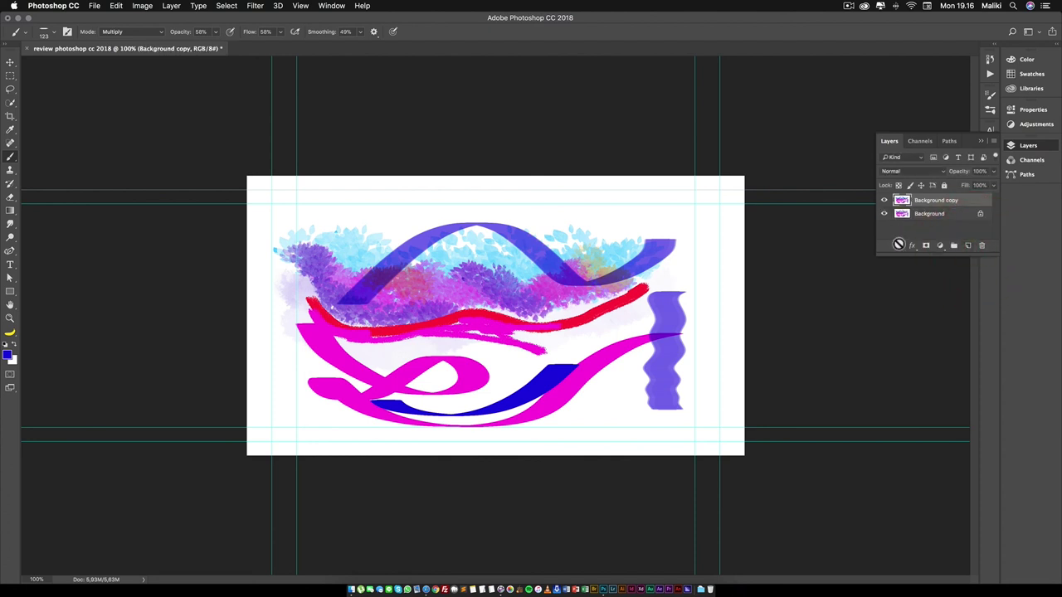
key(super+BackSpace)
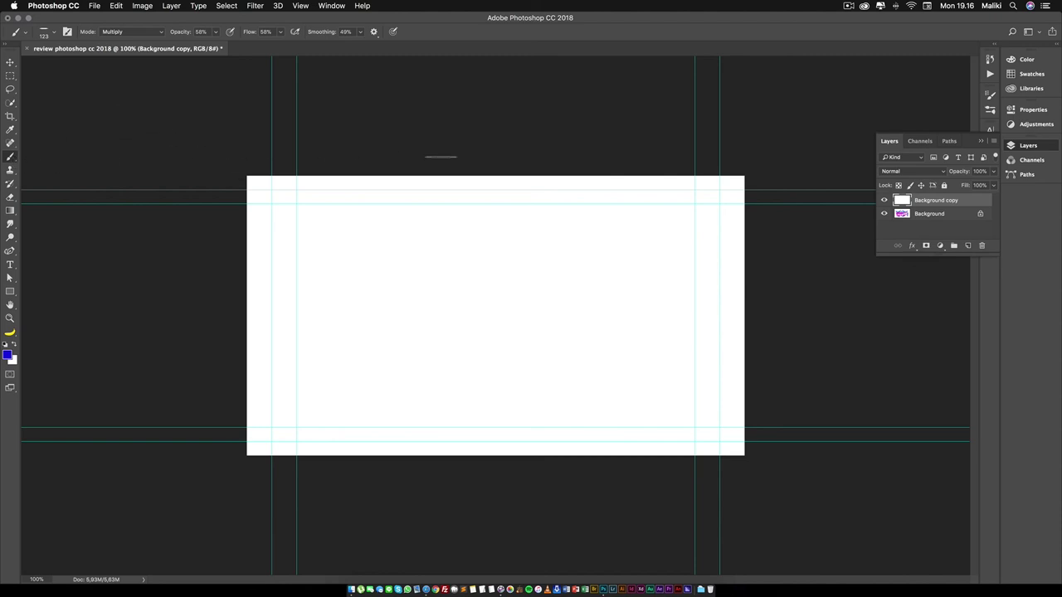
Enable Paint Symmetry in Preferences > Technology Previews, then switch to the Brush tool
click(73, 9)
mouse_move(54, 38)
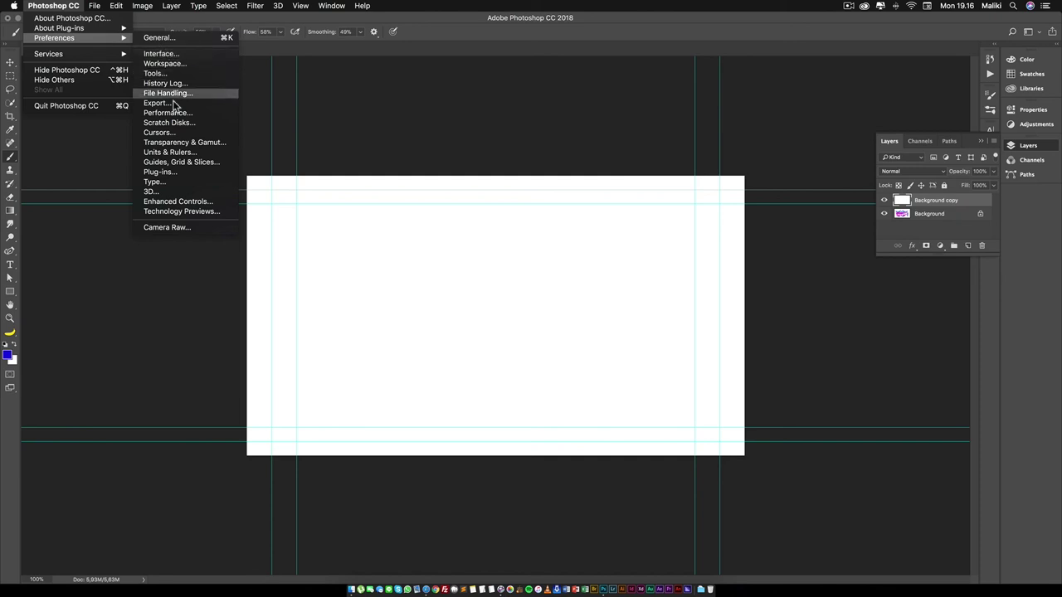
click(172, 212)
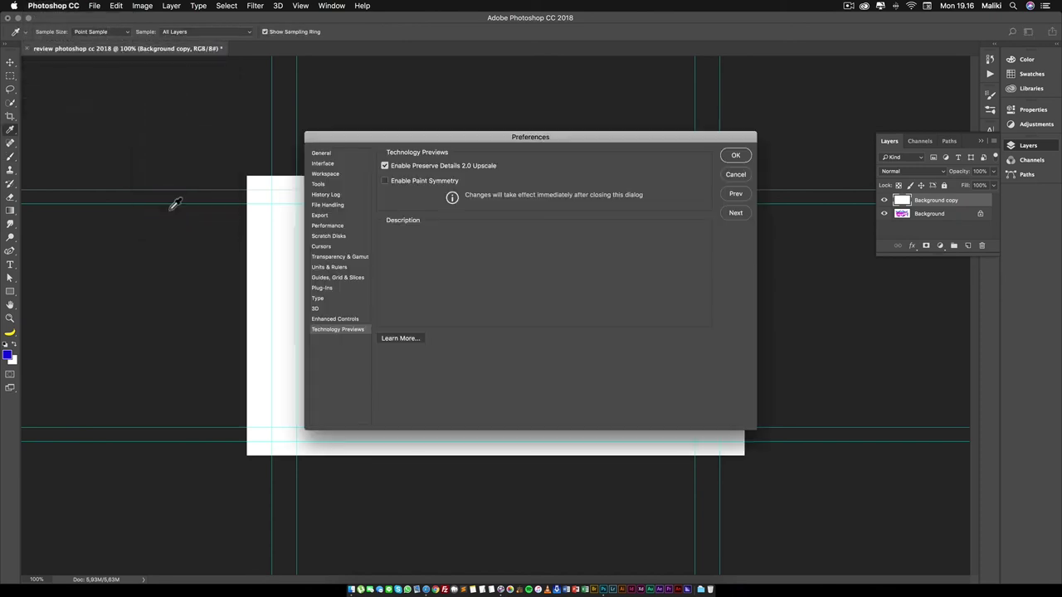
mouse_move(422, 181)
mouse_move(387, 180)
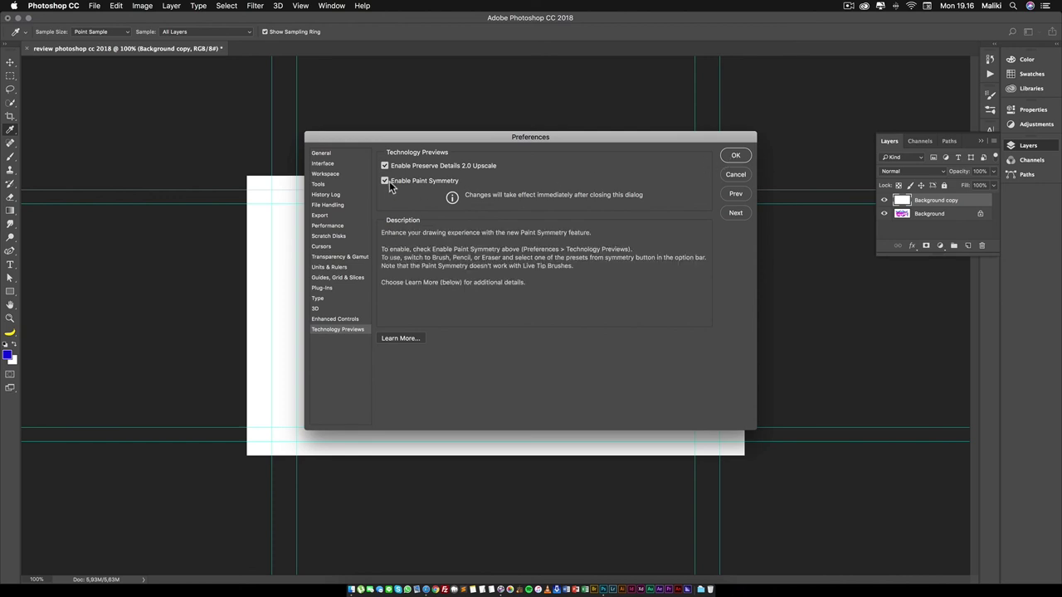
click(734, 156)
key(b)
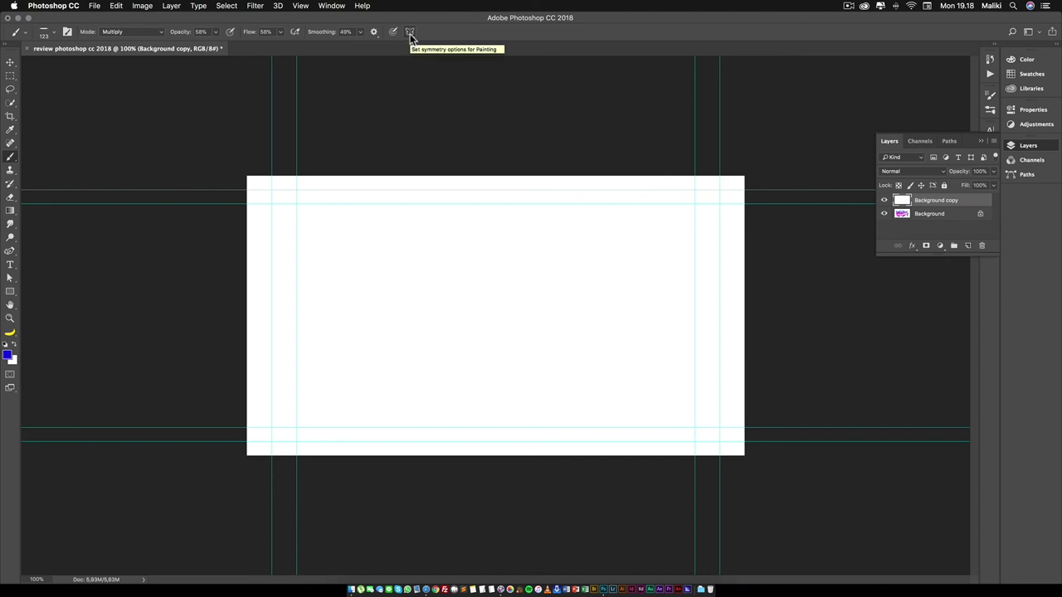
Add a new vertical symmetry axis down the canvas centre
click(410, 32)
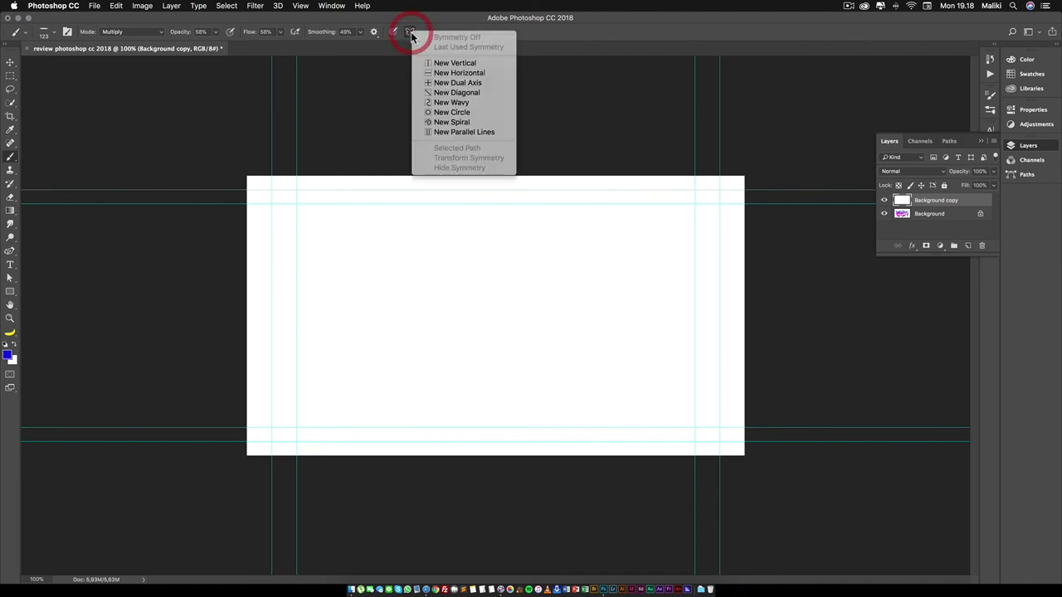
click(456, 64)
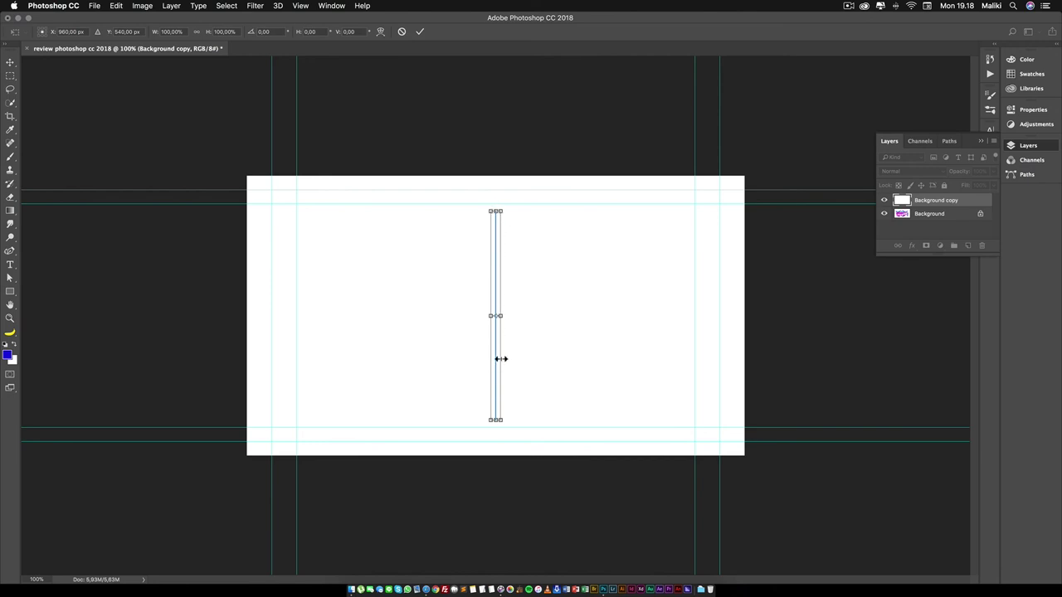
key(Return)
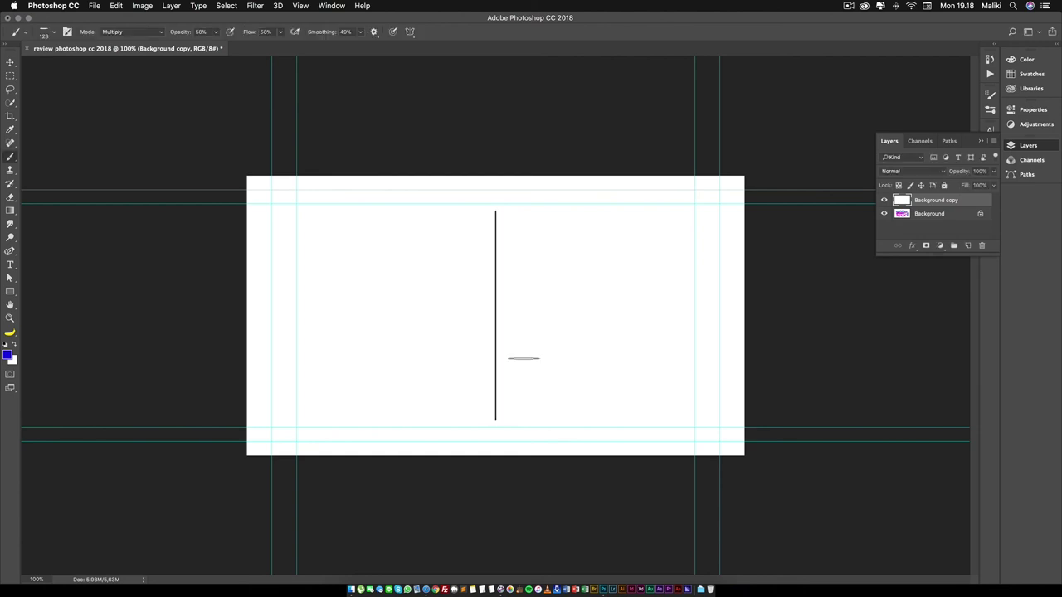
With a Hard Round brush tip, paint a mirrored purple doodle and undo it
click(52, 32)
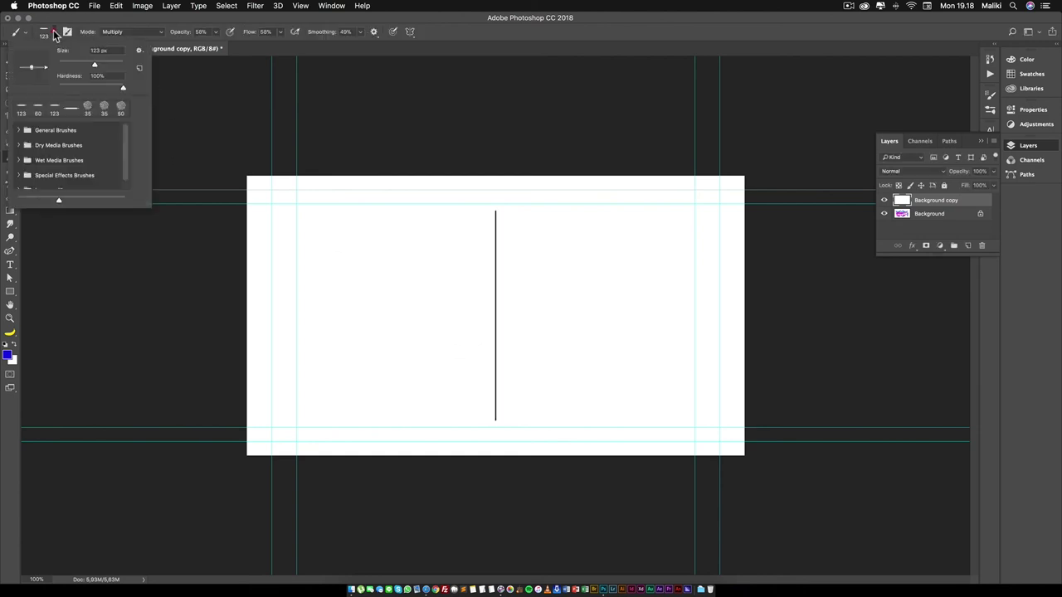
click(68, 106)
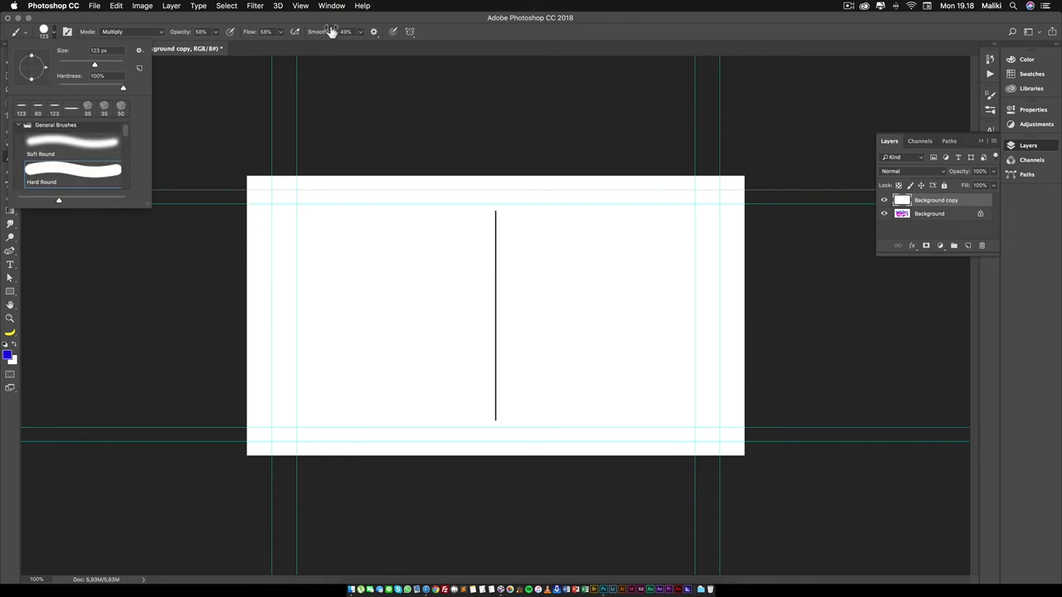
click(422, 18)
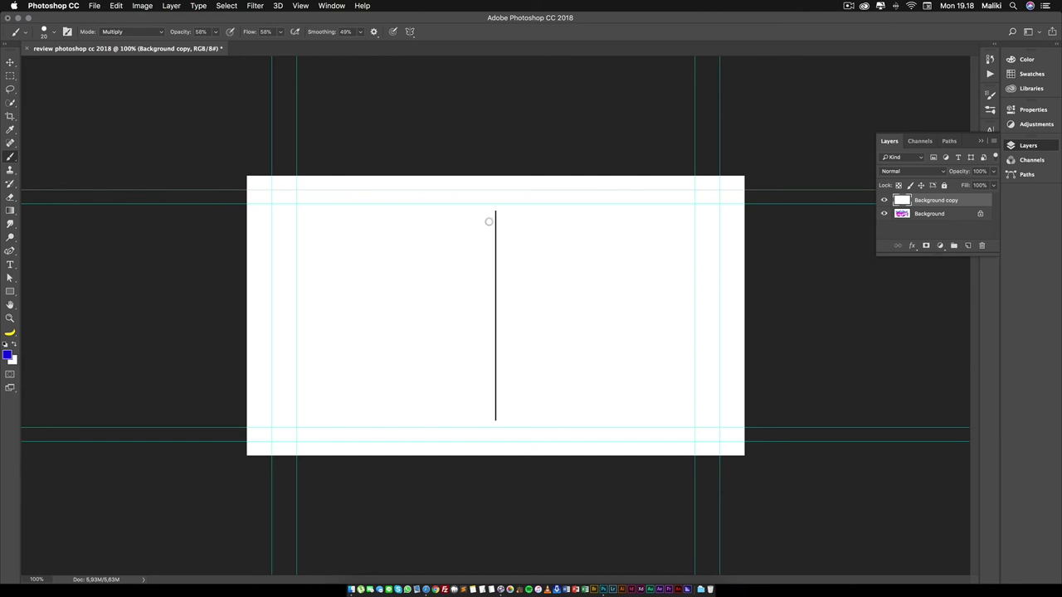
mouse_move(488, 222)
mouse_down()
mouse_move(445, 256)
mouse_move(486, 272)
mouse_move(429, 293)
mouse_move(460, 280)
mouse_move(481, 307)
mouse_move(481, 293)
mouse_move(454, 377)
mouse_move(447, 327)
mouse_move(432, 357)
mouse_move(446, 396)
mouse_move(489, 407)
mouse_move(389, 391)
mouse_move(434, 307)
mouse_move(398, 232)
mouse_move(495, 201)
mouse_up()
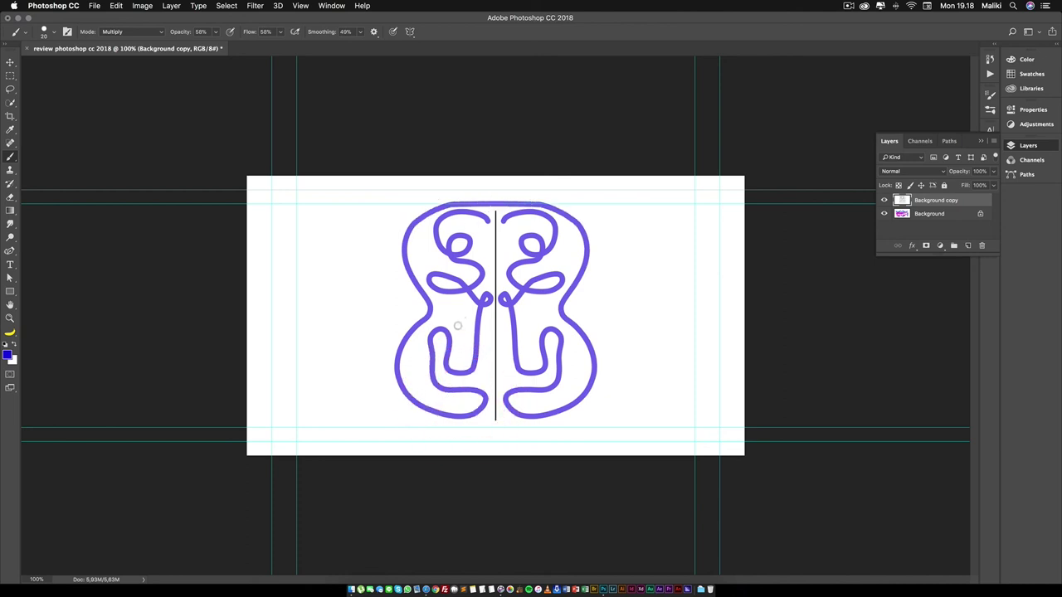
key(ctrl+z)
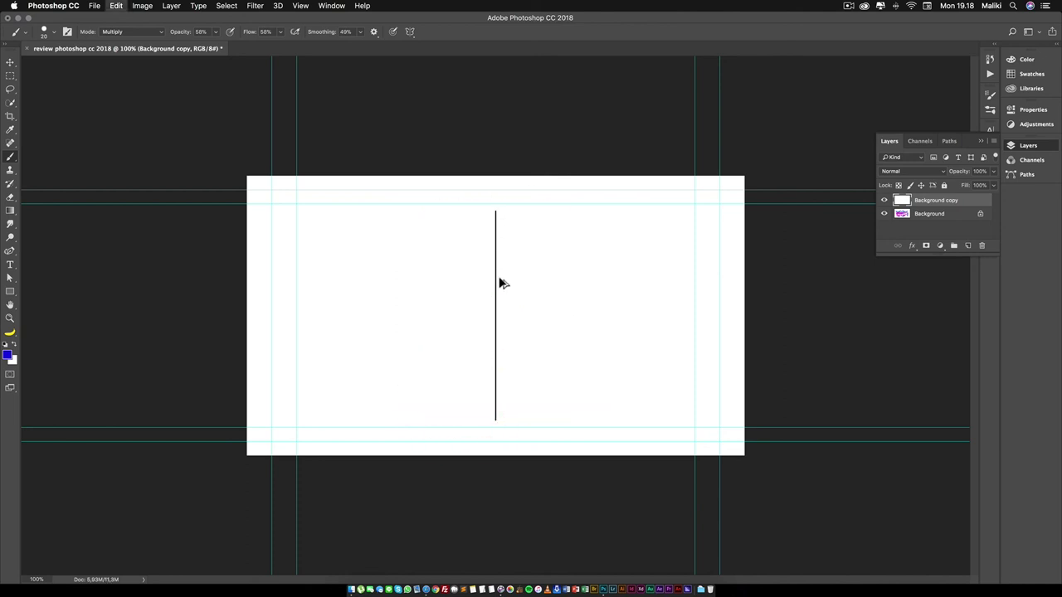
Add a horizontal symmetry axis, paint a mirrored wavy stroke, then undo it
click(409, 34)
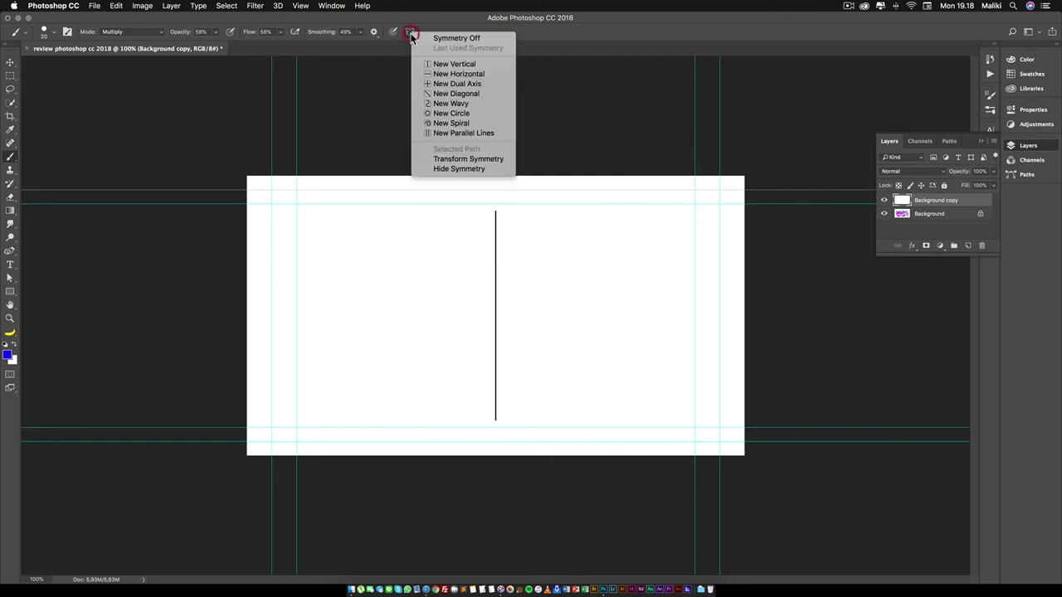
click(439, 72)
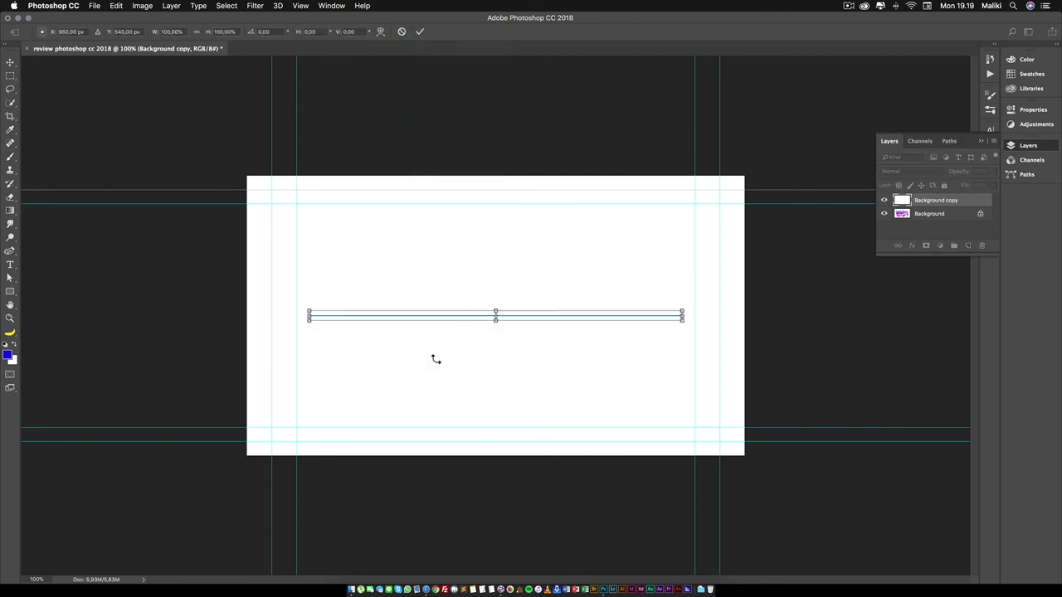
key(Return)
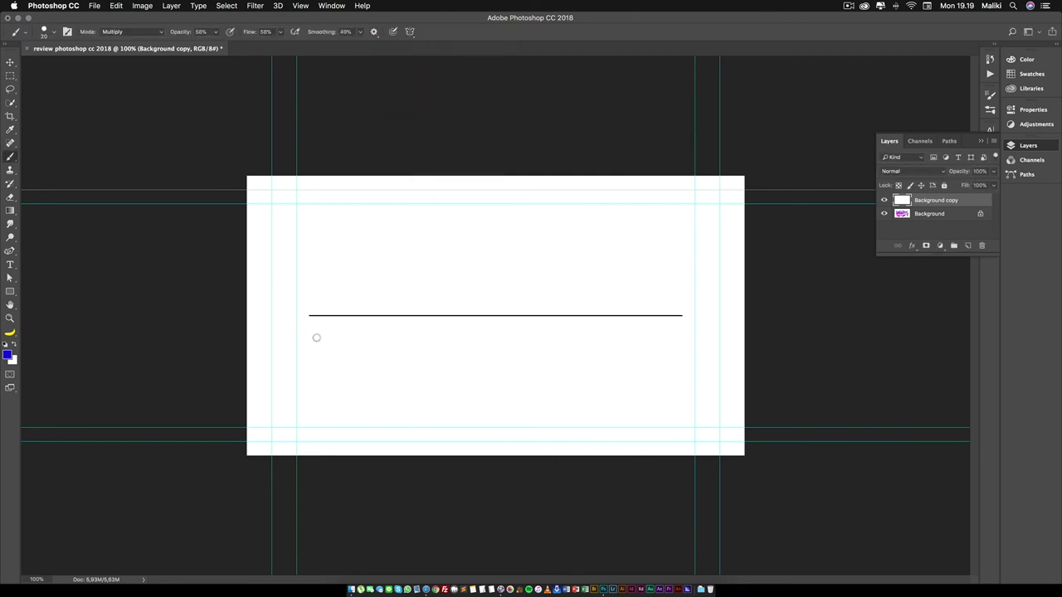
drag(316, 337, 458, 325)
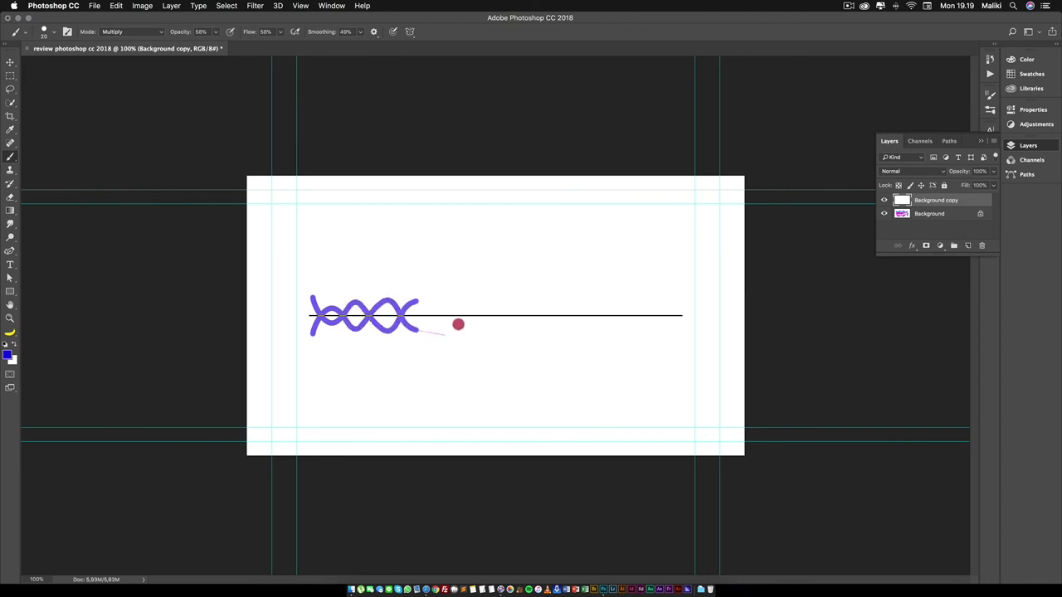
mouse_move(457, 324)
mouse_down()
mouse_move(453, 348)
mouse_move(636, 316)
mouse_up()
key(ctrl+z)
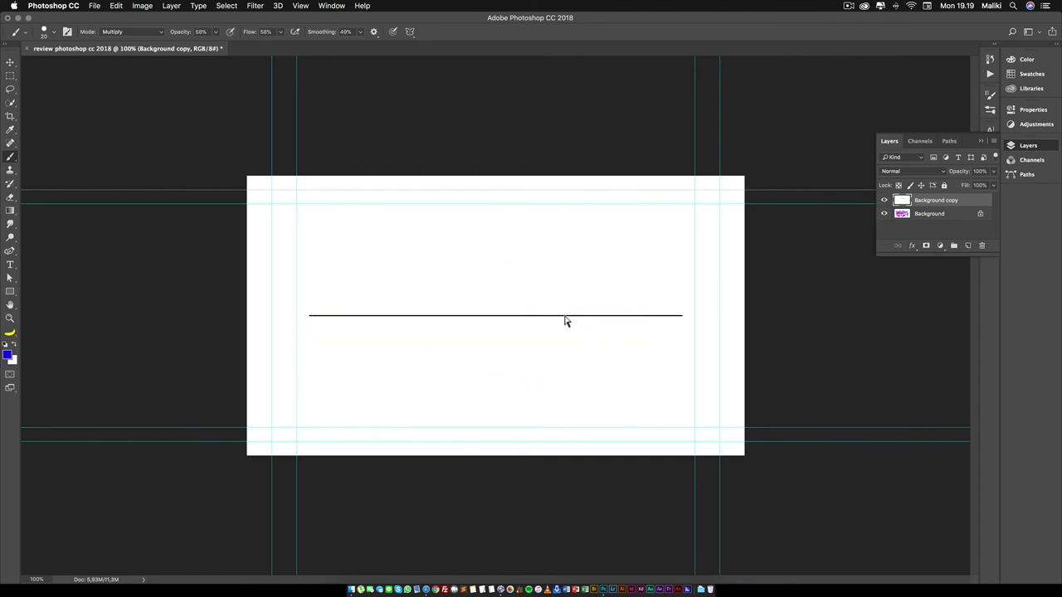
Add a dual-axis symmetry cross and paint a four-way mirrored purple ornament
click(412, 32)
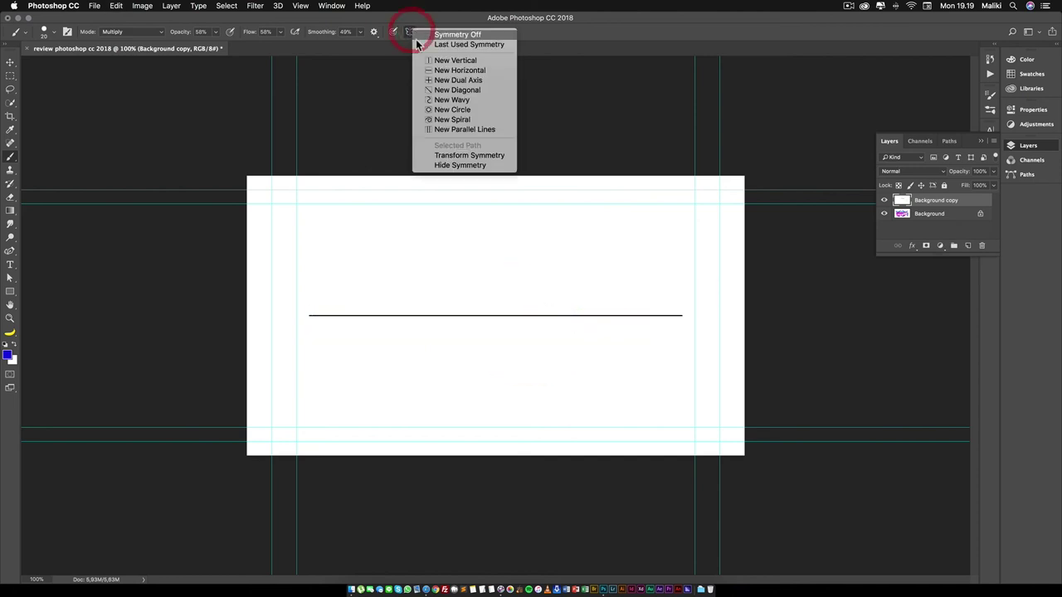
click(435, 77)
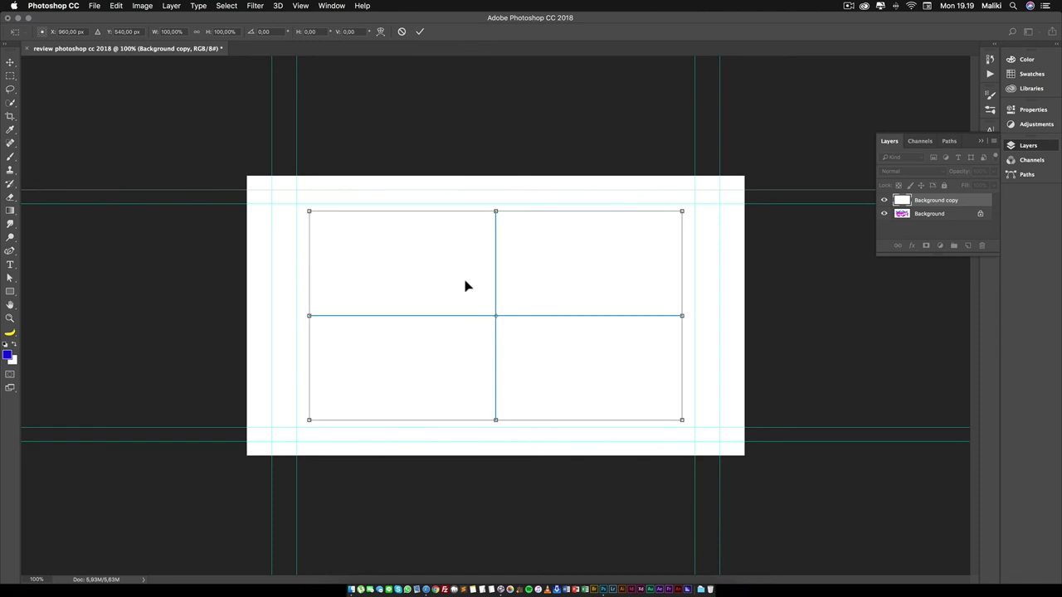
key(Return)
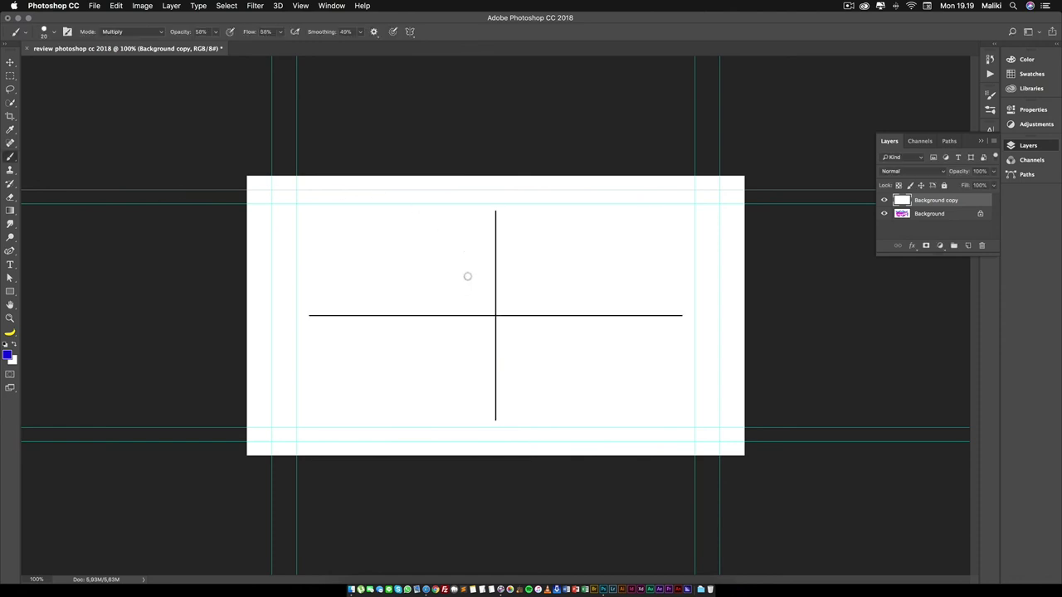
mouse_move(477, 303)
mouse_down()
mouse_move(445, 230)
mouse_move(377, 293)
mouse_move(372, 277)
mouse_move(408, 228)
mouse_move(474, 225)
mouse_move(507, 204)
mouse_move(484, 193)
mouse_move(386, 219)
mouse_move(356, 265)
mouse_move(343, 333)
mouse_move(339, 300)
mouse_move(292, 315)
mouse_move(293, 301)
mouse_up()
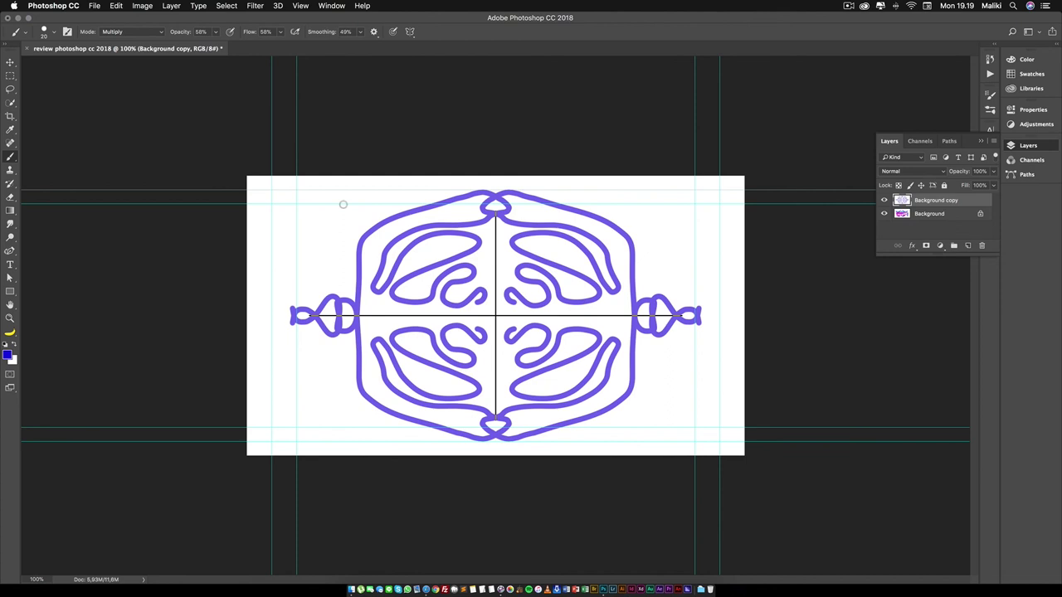
Undo the four-way ornament and dual-axis symmetry, then add a wavy symmetry path
key(super+alt+z)
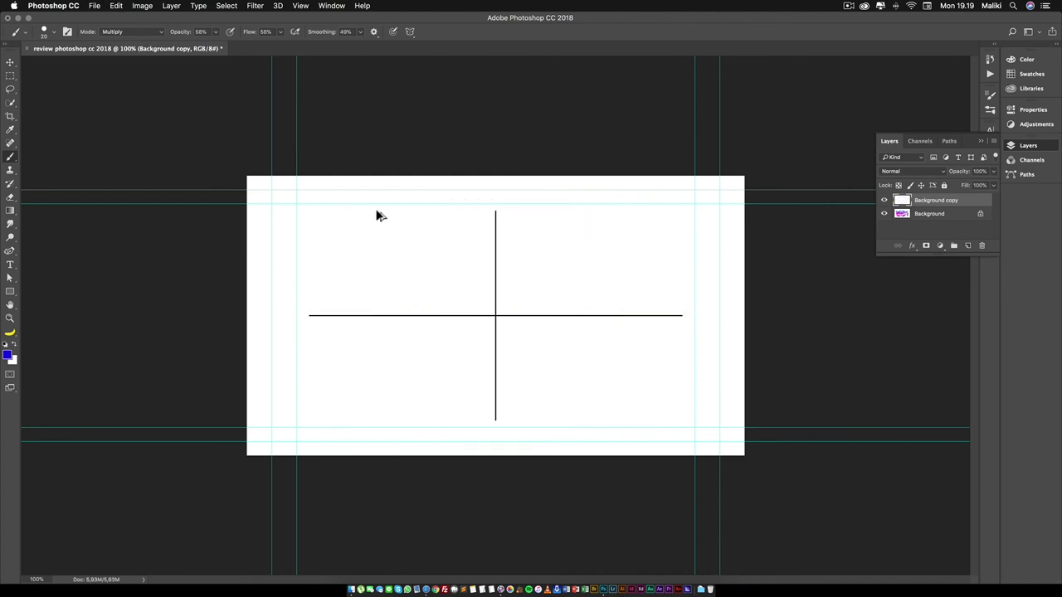
key(super+alt+z)
click(409, 31)
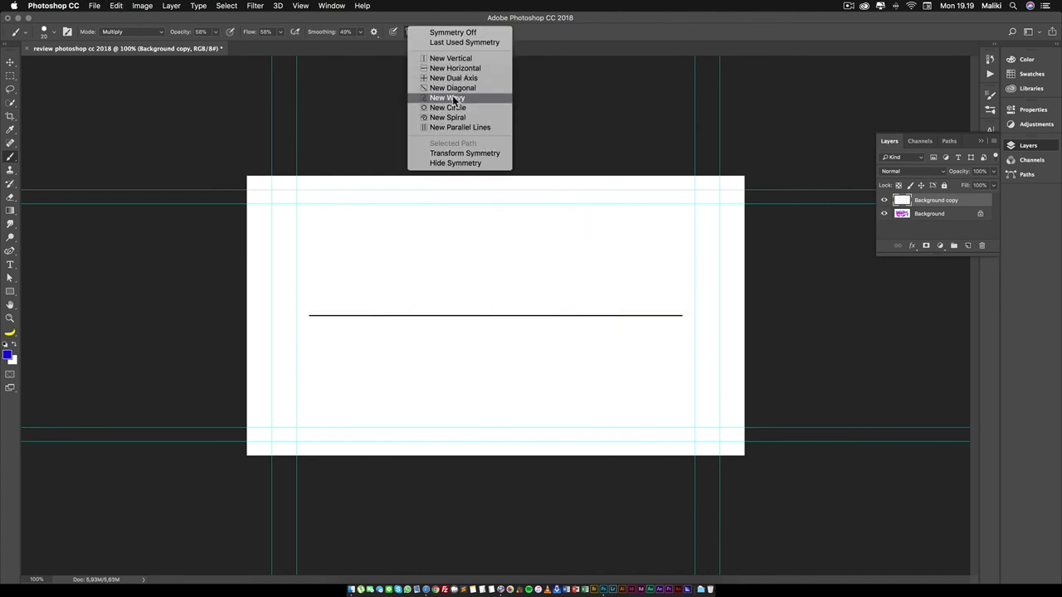
click(440, 99)
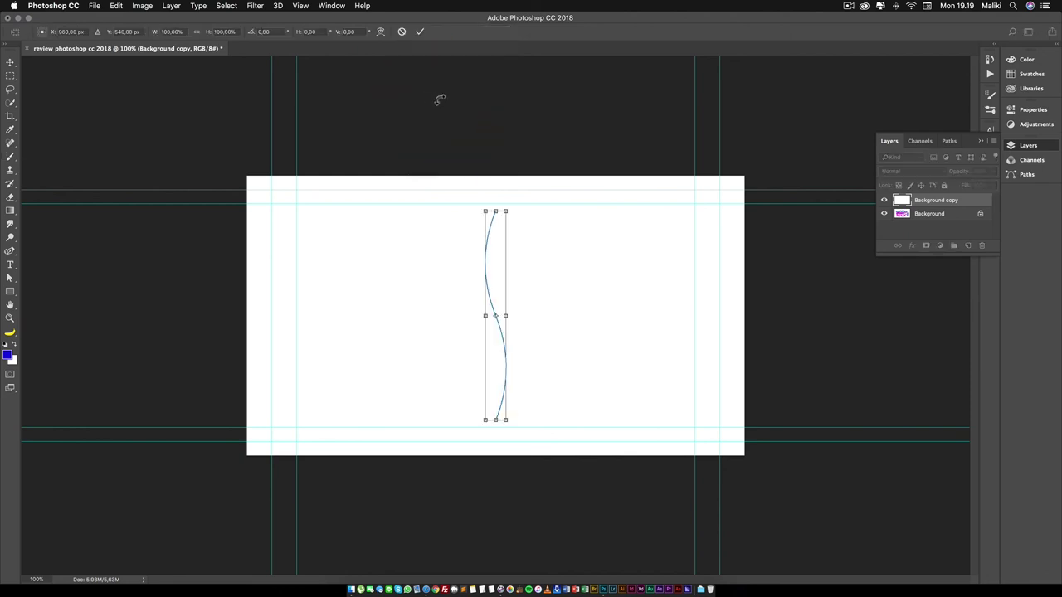
Rotate the wavy path to about 57.5° and stretch it diagonally across the canvas
mouse_move(514, 209)
mouse_down()
mouse_move(597, 272)
mouse_move(678, 212)
mouse_up()
drag(413, 376, 336, 418)
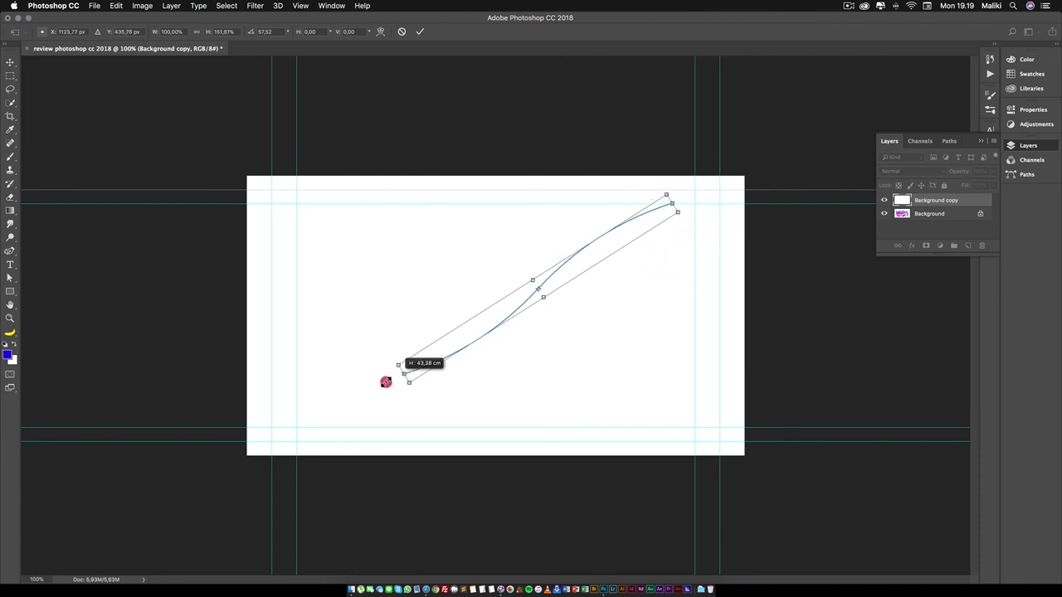
double_click(696, 229)
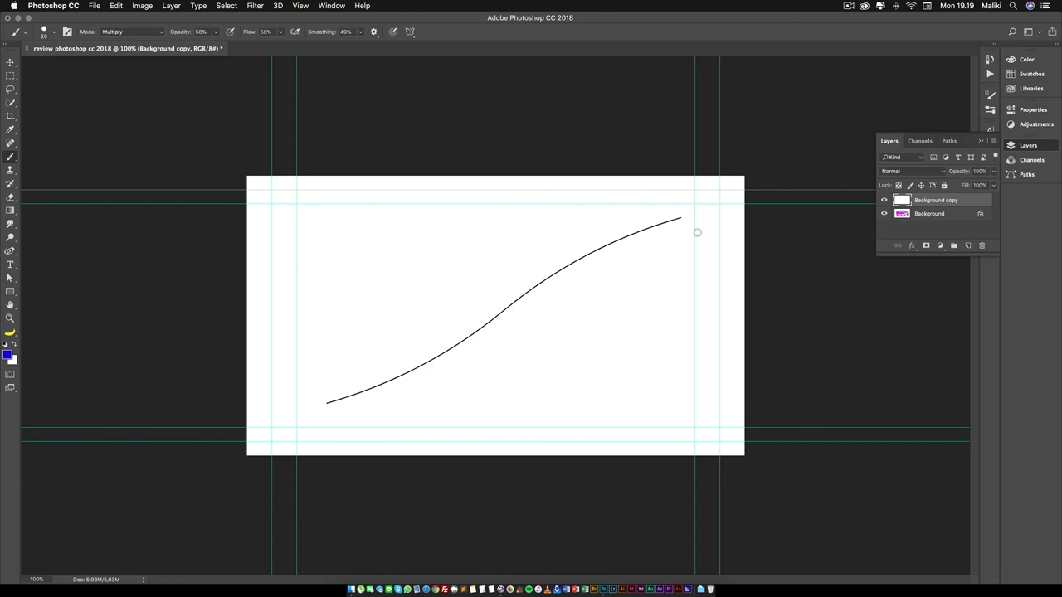
click(10, 251)
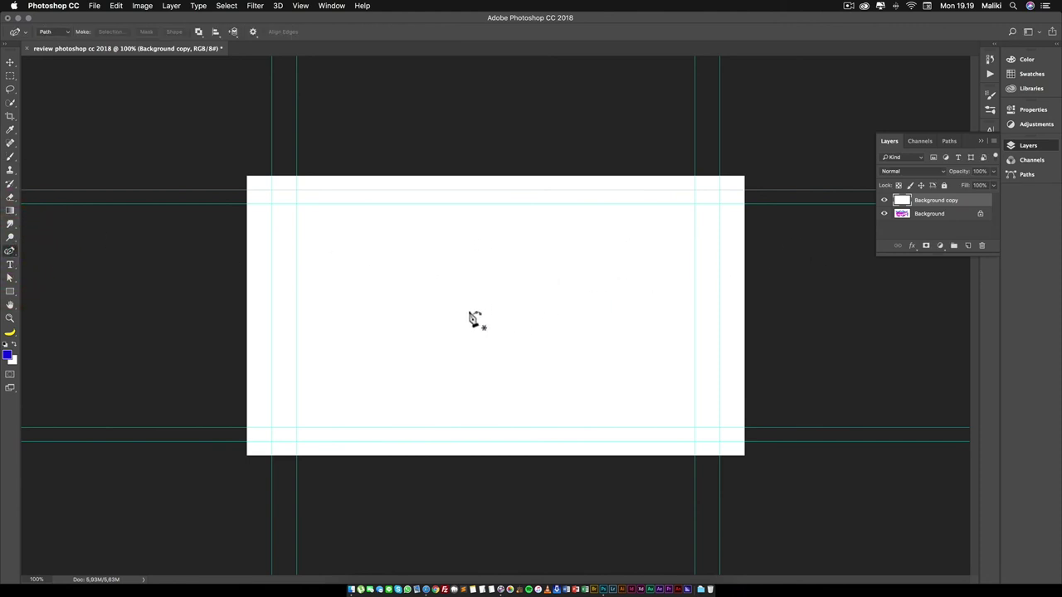
Load the Wavy Symmetry 1 path from the Paths panel and rename it 'custom'
click(950, 142)
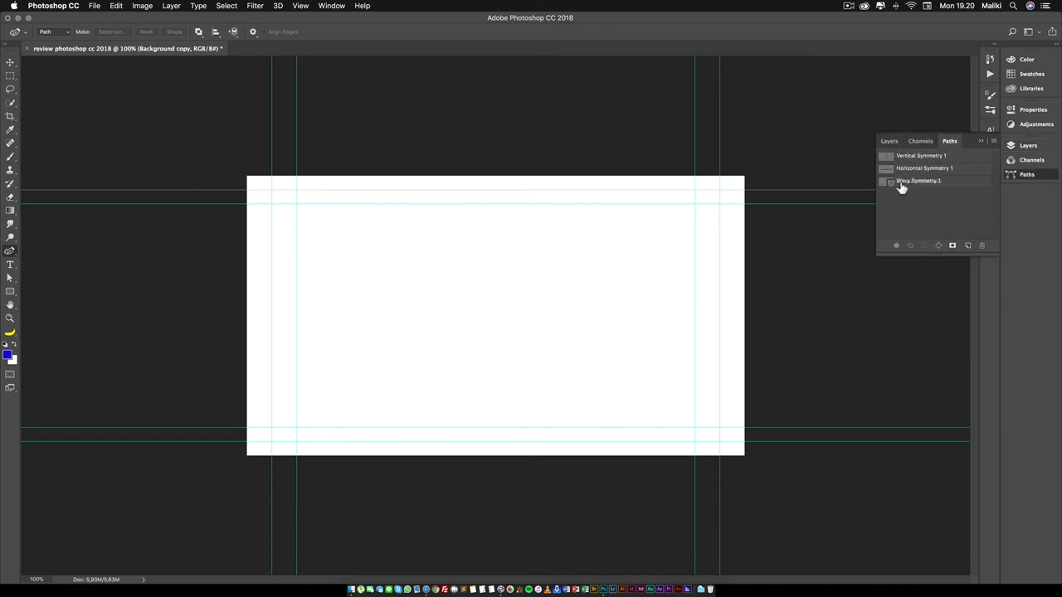
click(956, 182)
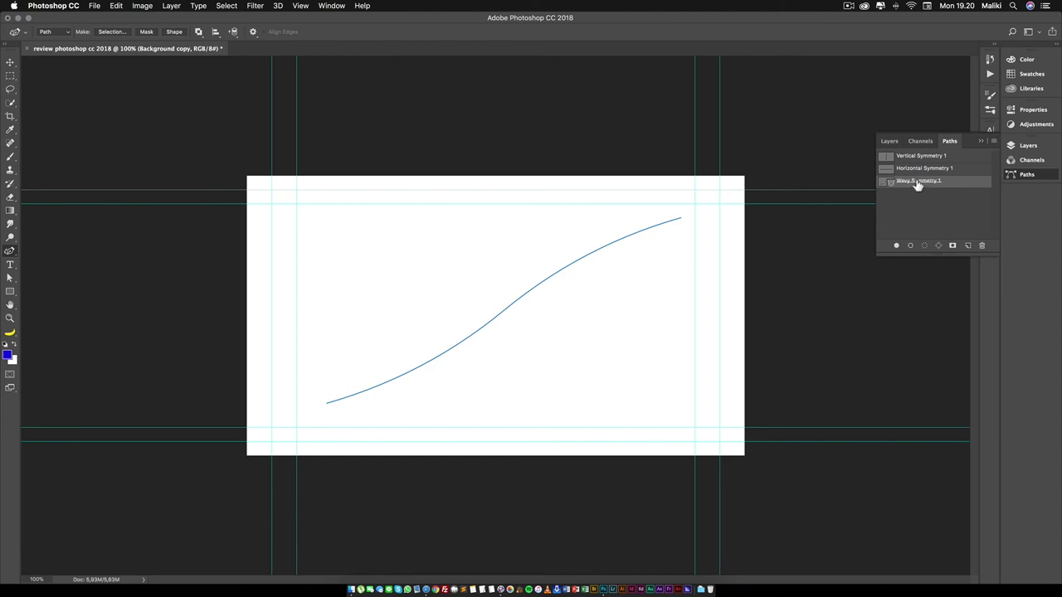
right_click(918, 182)
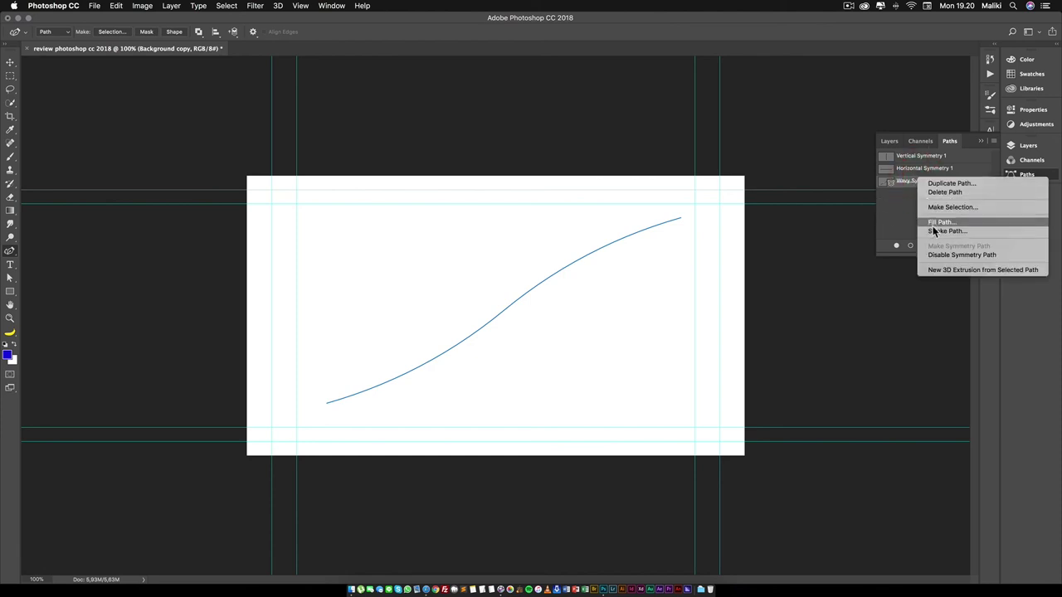
click(906, 217)
double_click(918, 180)
text(custom)
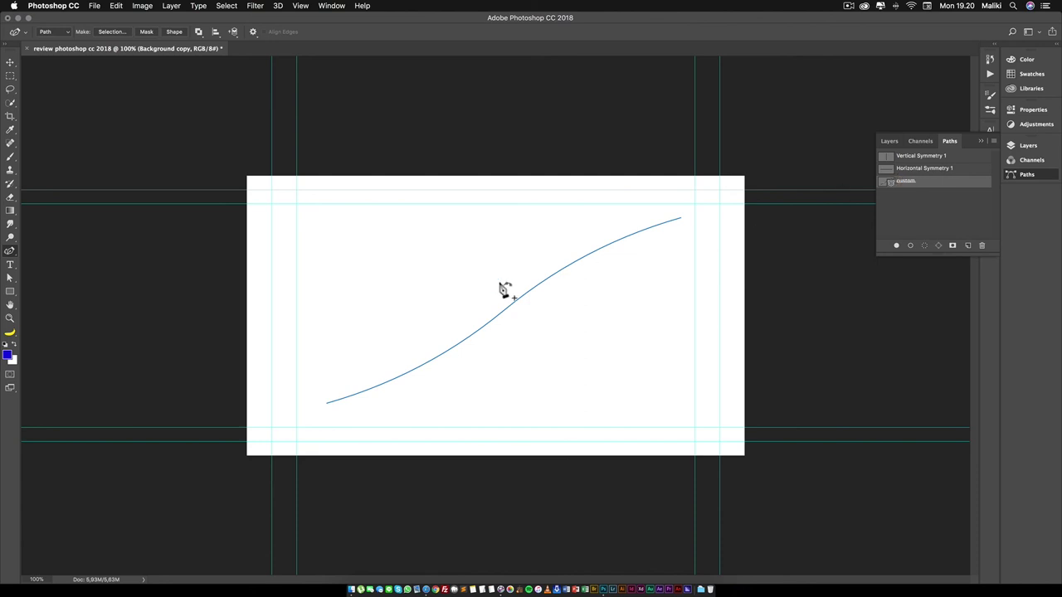
Add a midpoint anchor and drag the custom path's anchors into a deeper, wavier curve
click(490, 321)
click(679, 219)
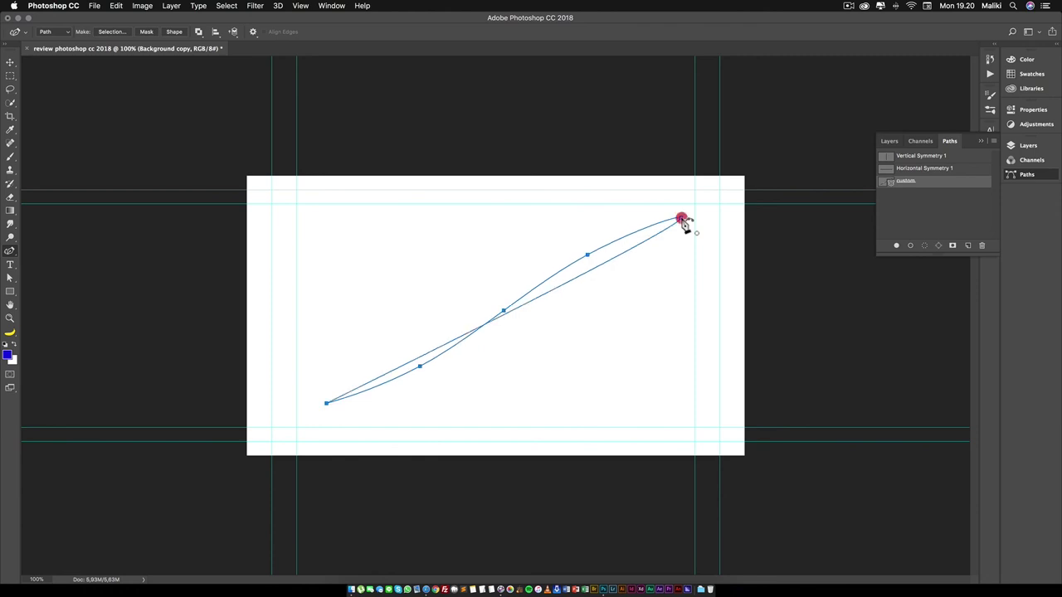
click(680, 219)
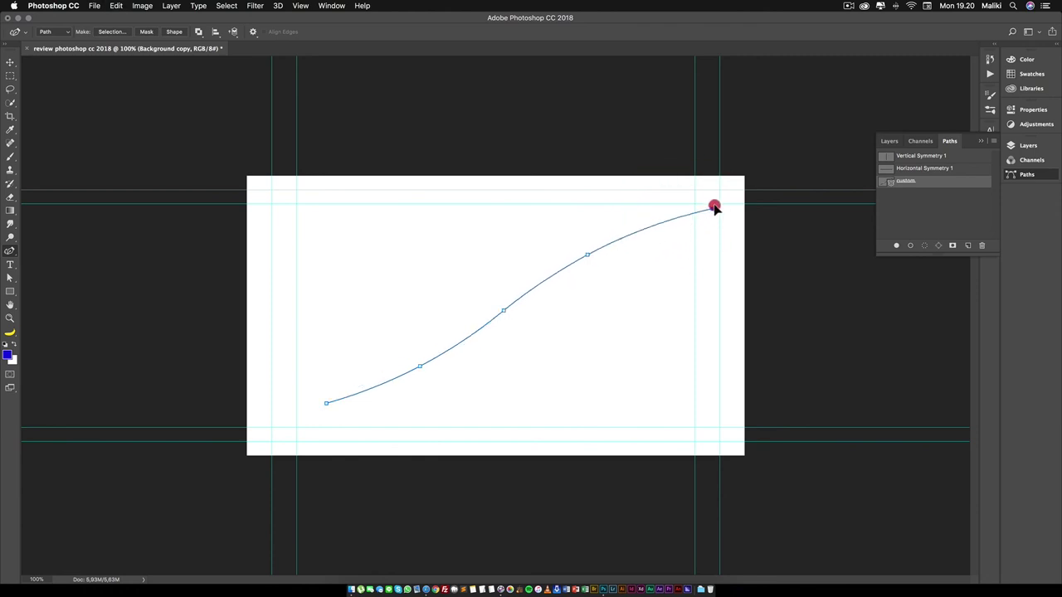
drag(681, 220, 719, 203)
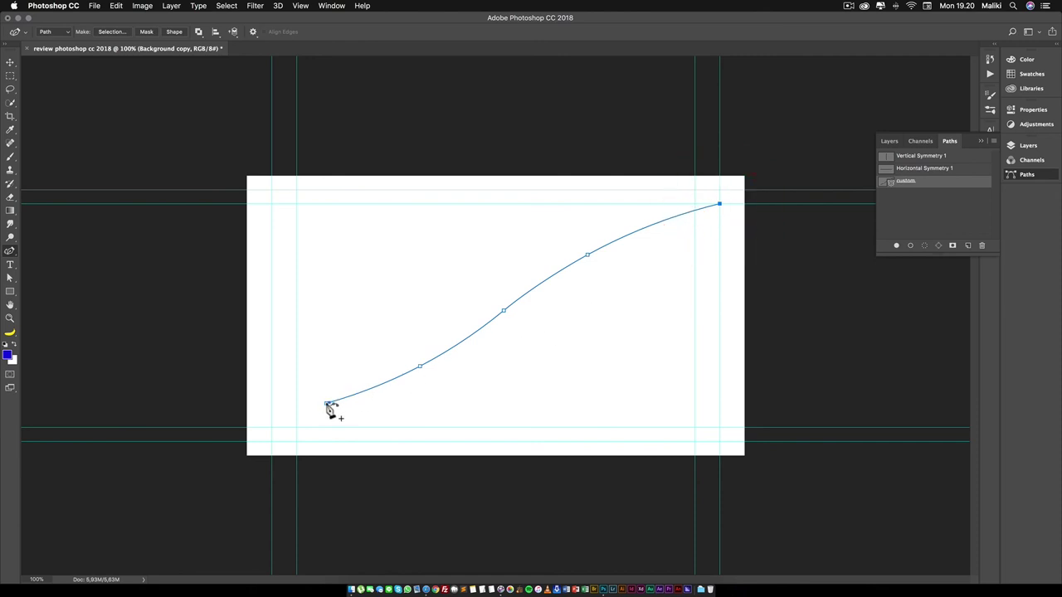
mouse_move(326, 403)
mouse_down()
mouse_move(319, 303)
mouse_move(332, 286)
mouse_up()
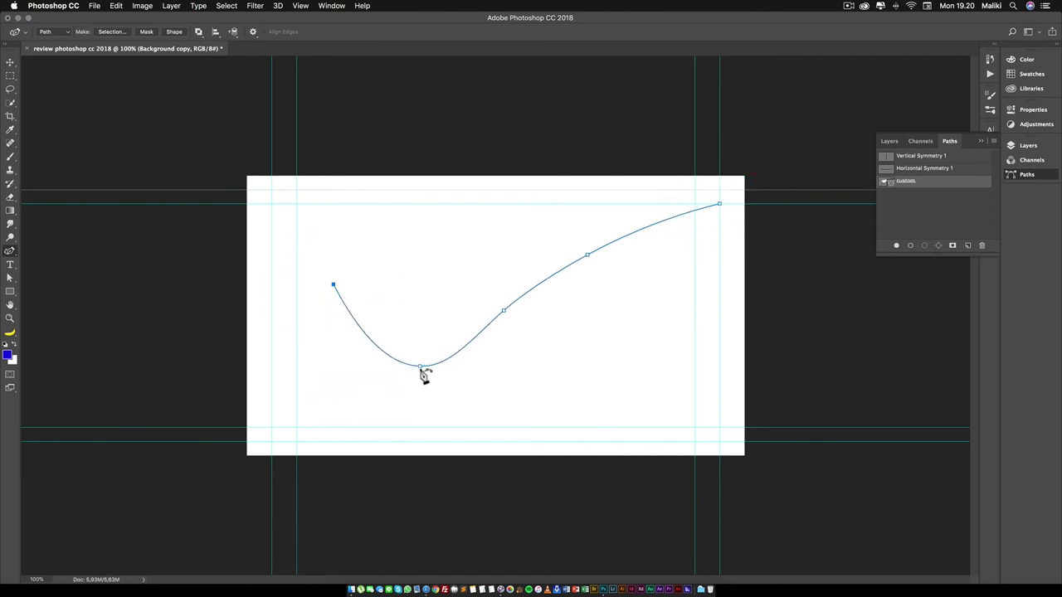
drag(420, 367, 418, 395)
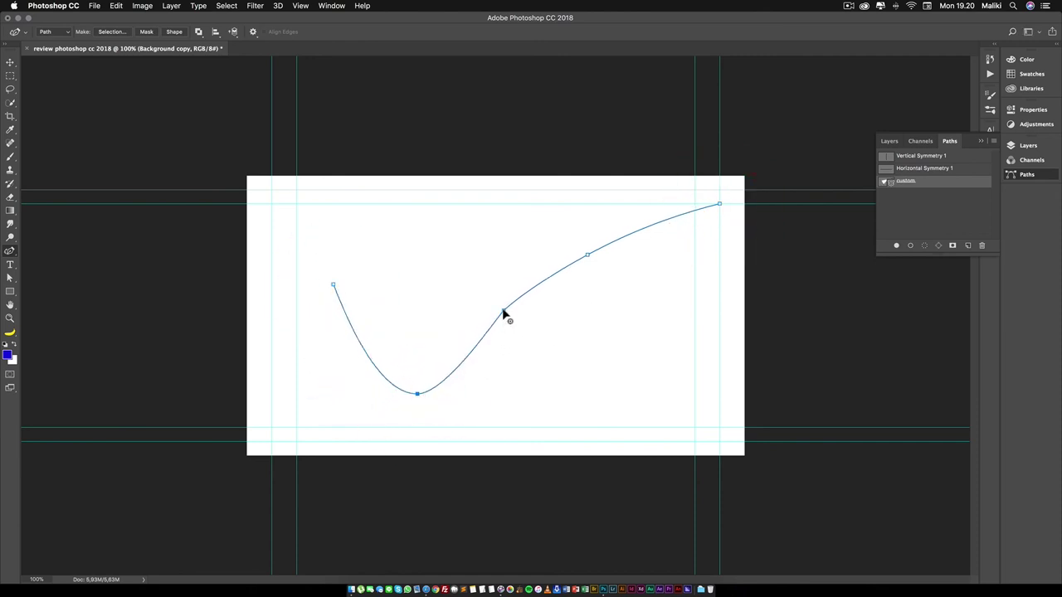
mouse_move(503, 311)
mouse_down()
mouse_move(477, 291)
mouse_move(482, 275)
mouse_up()
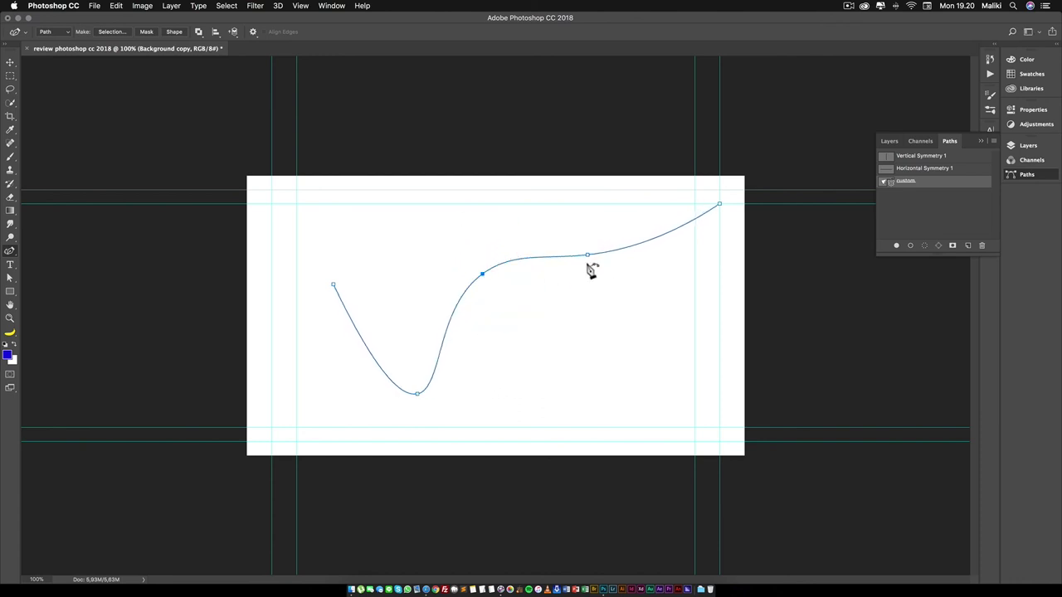
drag(587, 256, 624, 297)
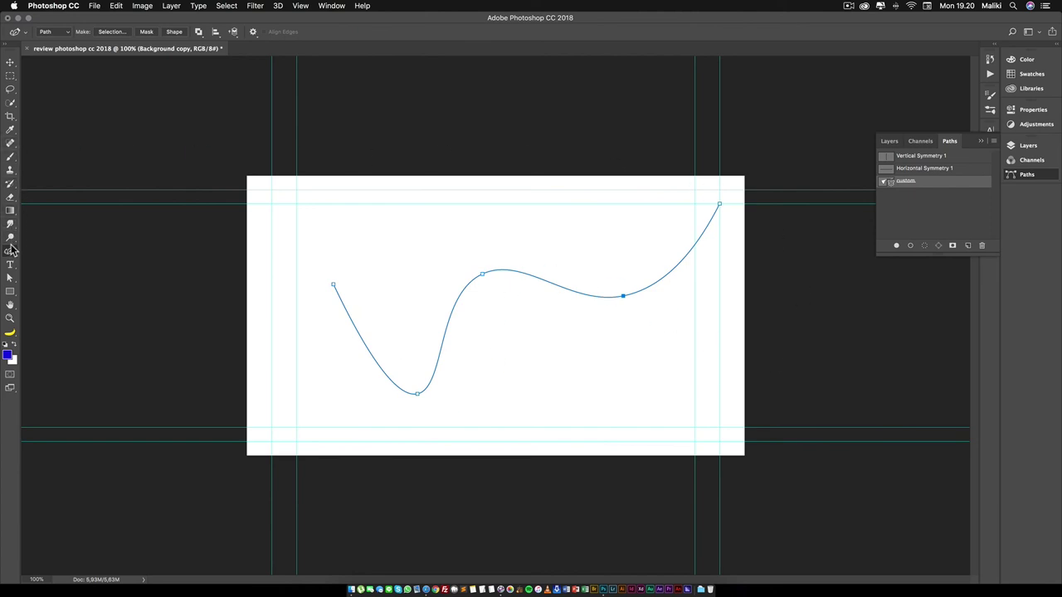
Paint a purple doodle stroke along the custom path, redoing the messy first attempt more tightly
click(10, 157)
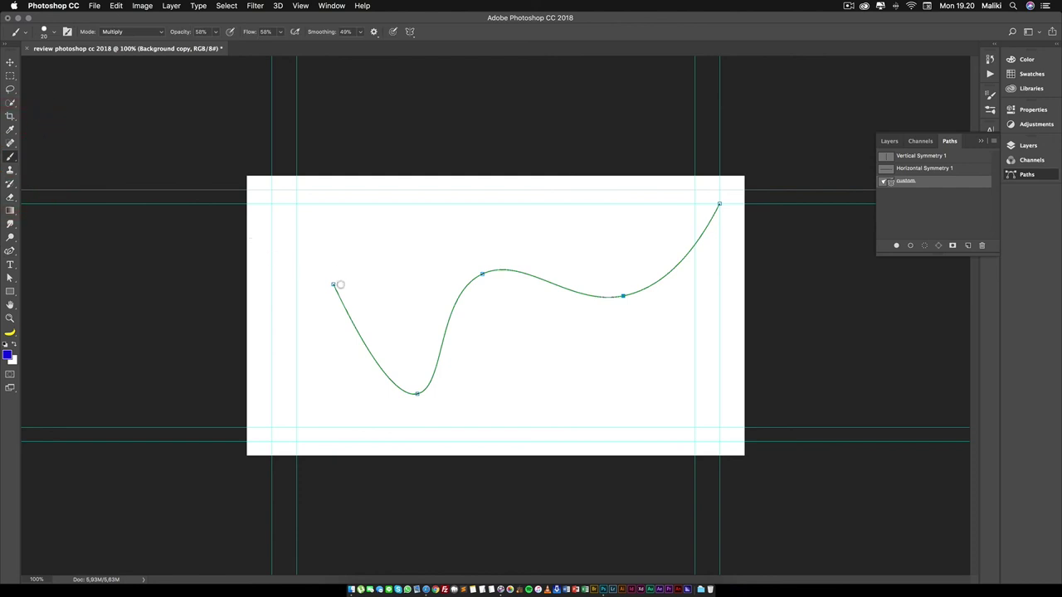
mouse_move(341, 282)
mouse_down()
mouse_move(398, 382)
mouse_move(415, 372)
mouse_move(424, 323)
mouse_move(442, 296)
mouse_move(476, 317)
mouse_move(473, 284)
mouse_move(498, 251)
mouse_move(526, 291)
mouse_move(562, 287)
mouse_move(563, 318)
mouse_move(614, 246)
mouse_move(663, 297)
mouse_move(666, 260)
mouse_move(668, 310)
mouse_move(540, 239)
mouse_move(461, 258)
mouse_move(454, 312)
mouse_move(466, 388)
mouse_move(390, 347)
mouse_move(342, 289)
mouse_up()
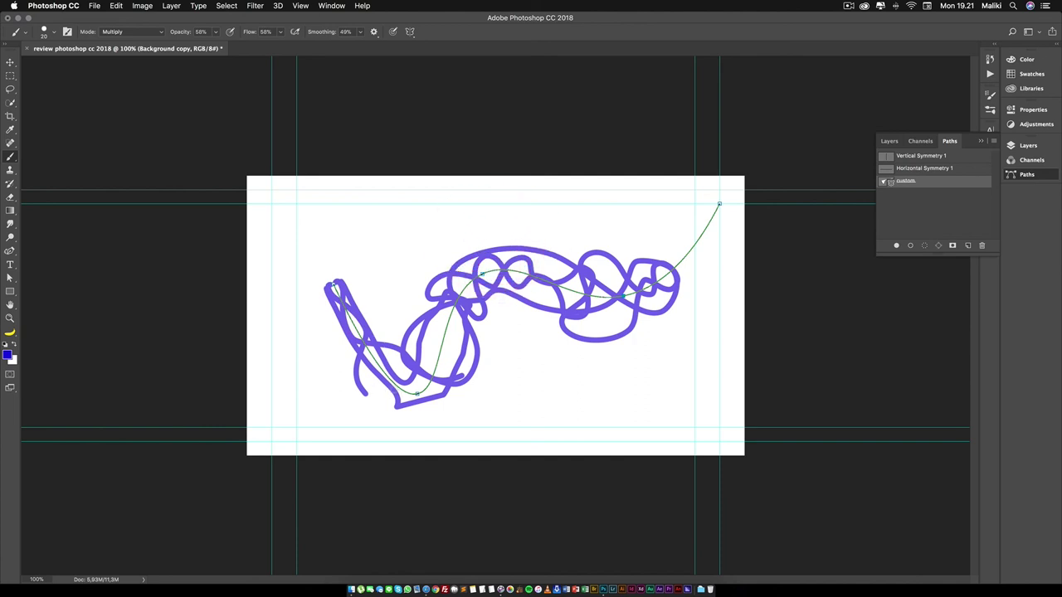
key(ctrl+z)
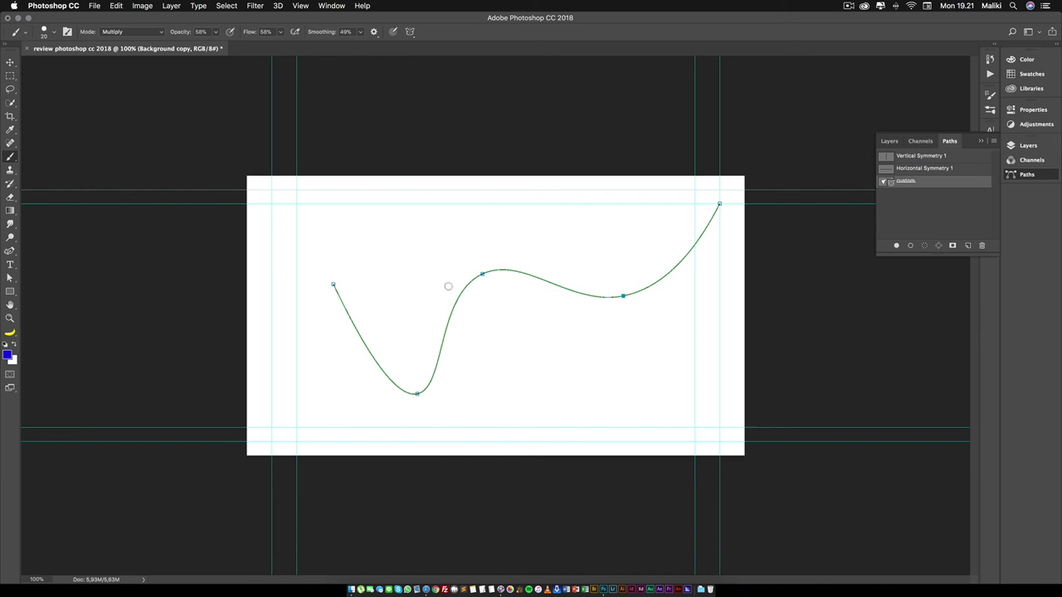
mouse_move(721, 224)
mouse_down()
mouse_move(639, 299)
mouse_move(481, 268)
mouse_move(436, 343)
mouse_move(437, 388)
mouse_move(417, 395)
mouse_move(335, 283)
mouse_up()
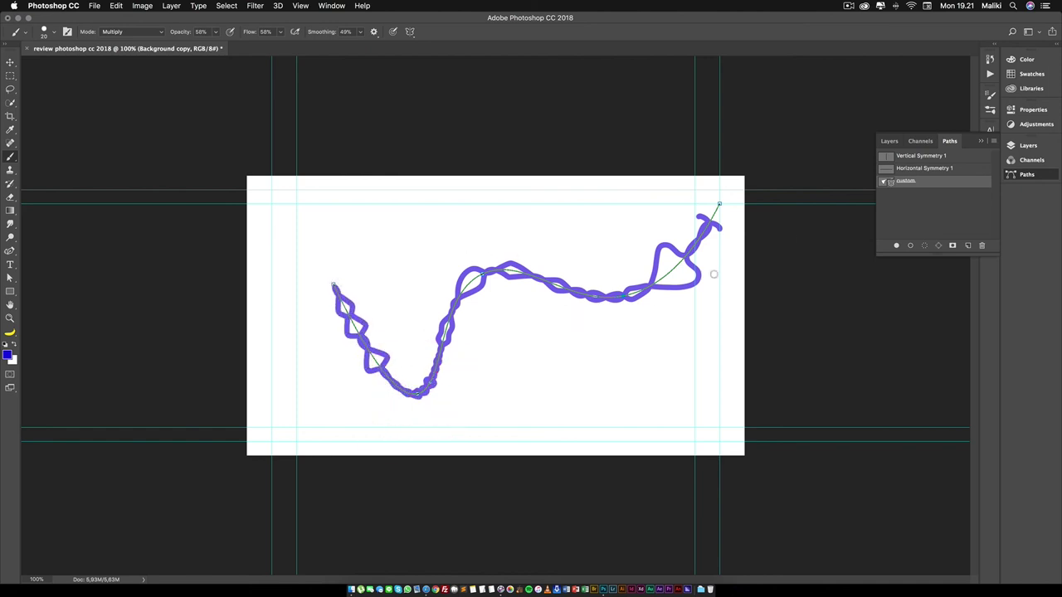
click(889, 141)
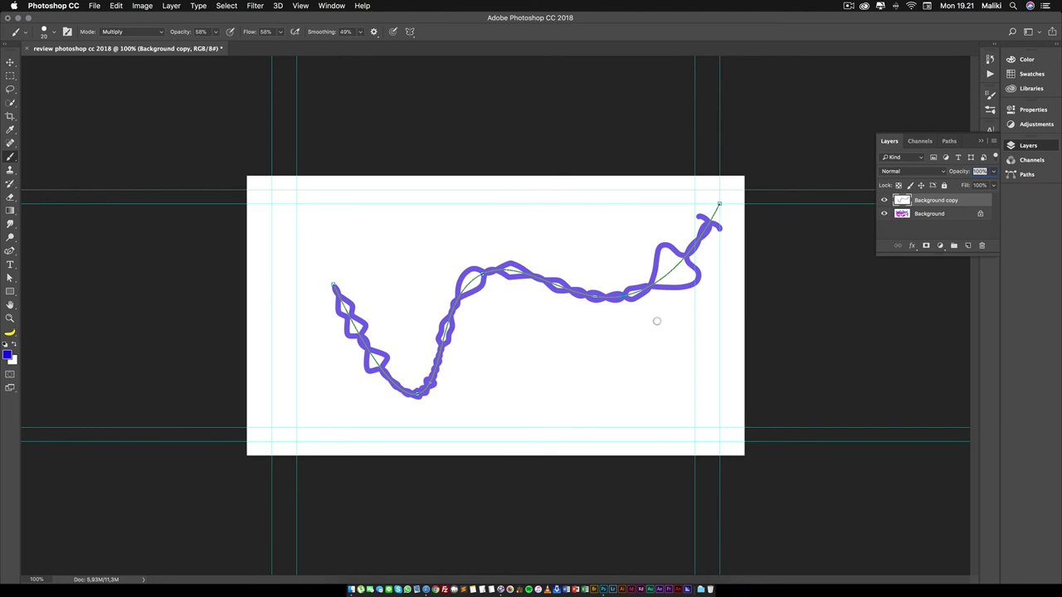
Hide the custom path from the canvas and nudge the purple stroke slightly left
key(v)
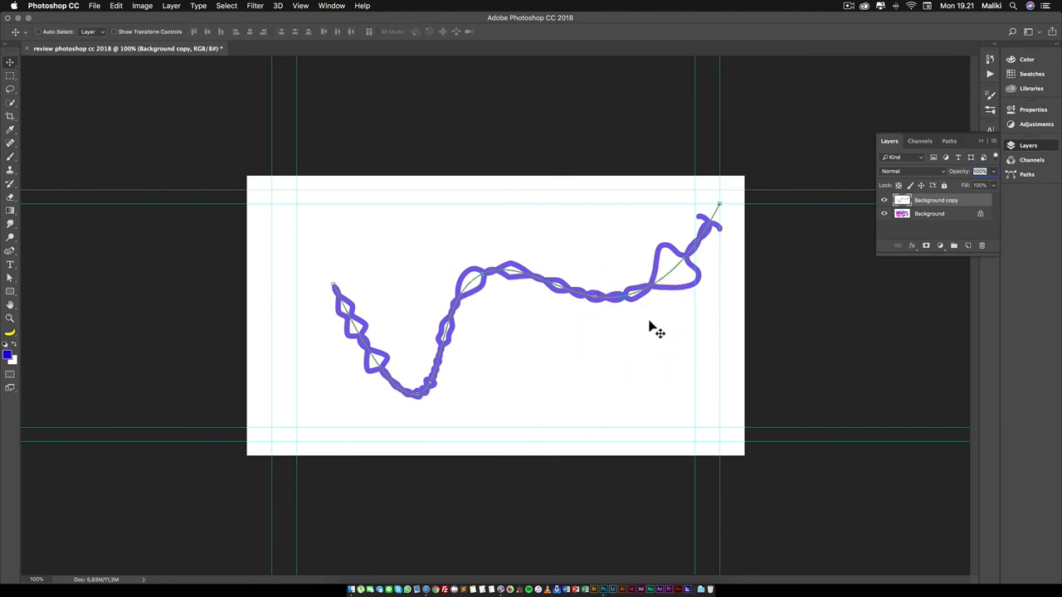
click(948, 141)
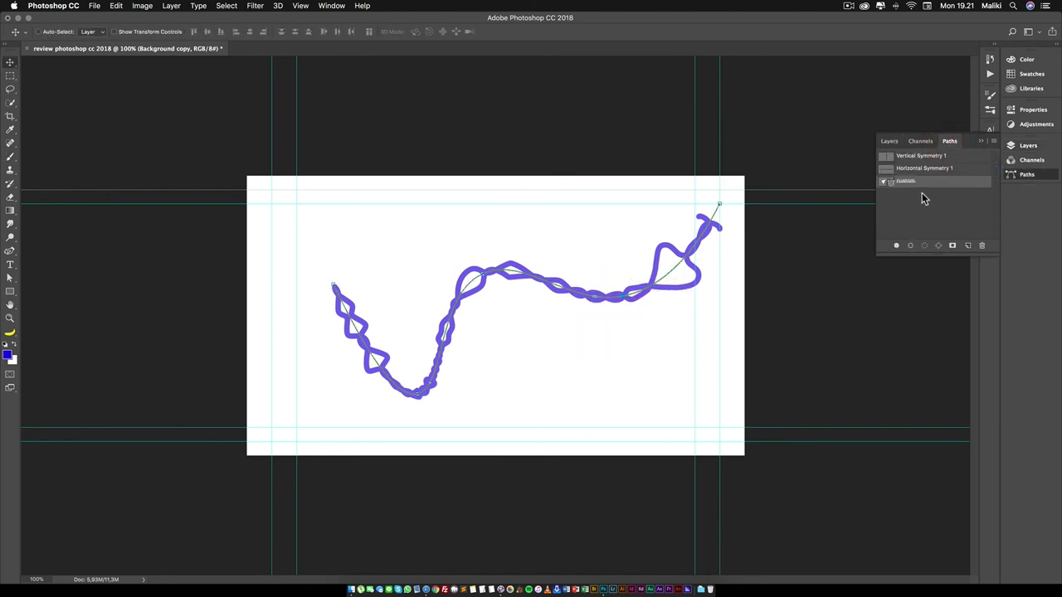
click(930, 200)
click(937, 157)
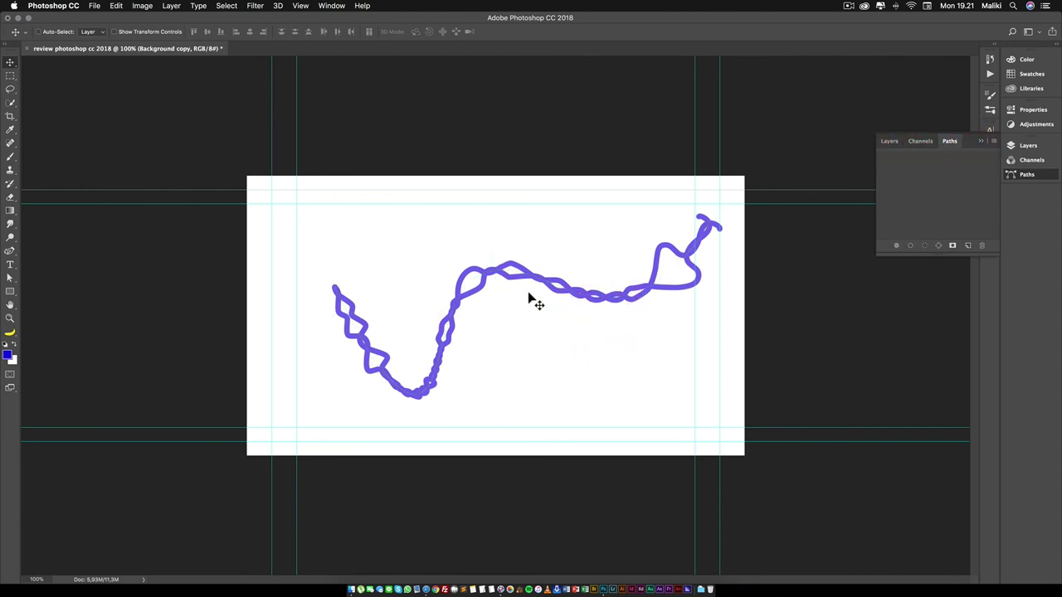
drag(552, 291, 526, 291)
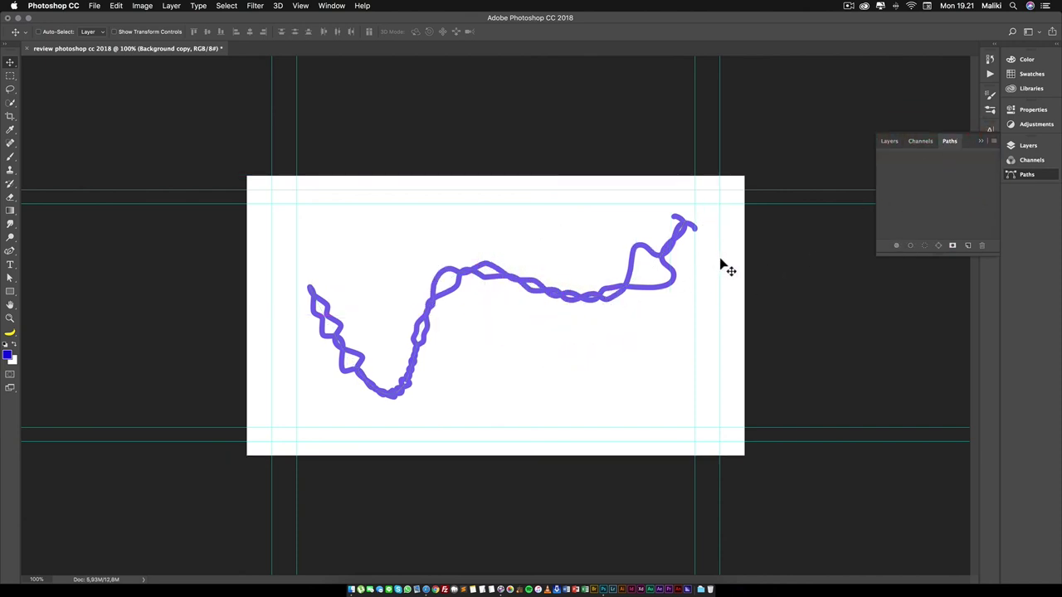
Trash the Background copy layer and fill the new Layer 1 with white
click(890, 141)
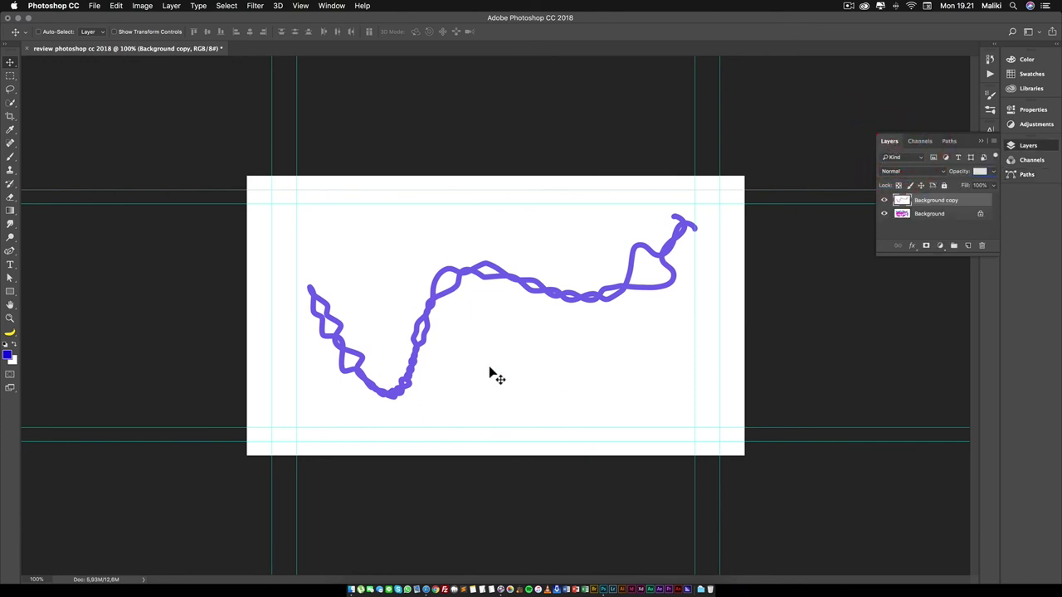
key(Delete)
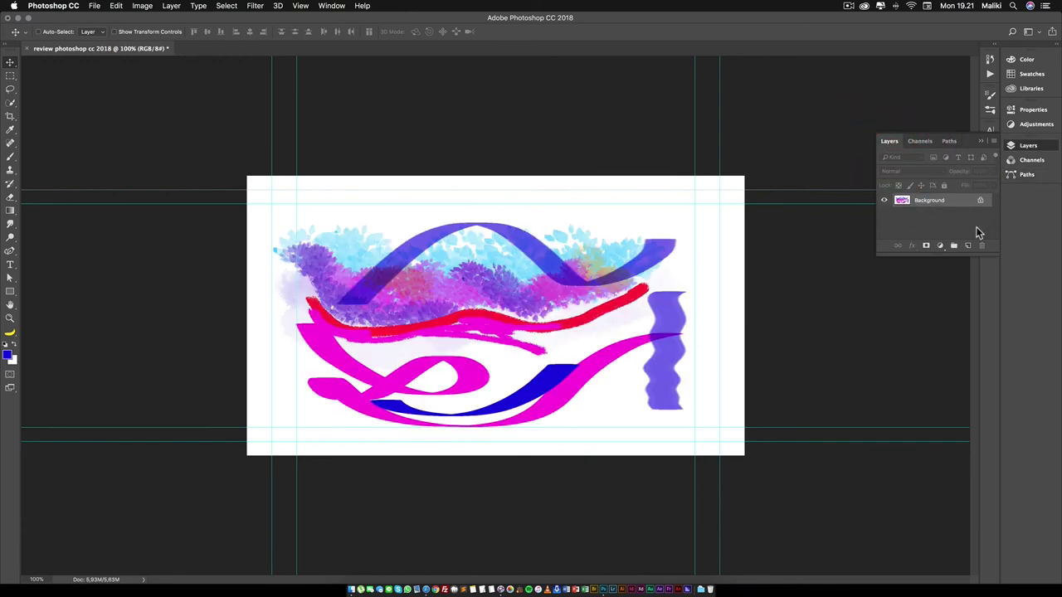
key(super+z)
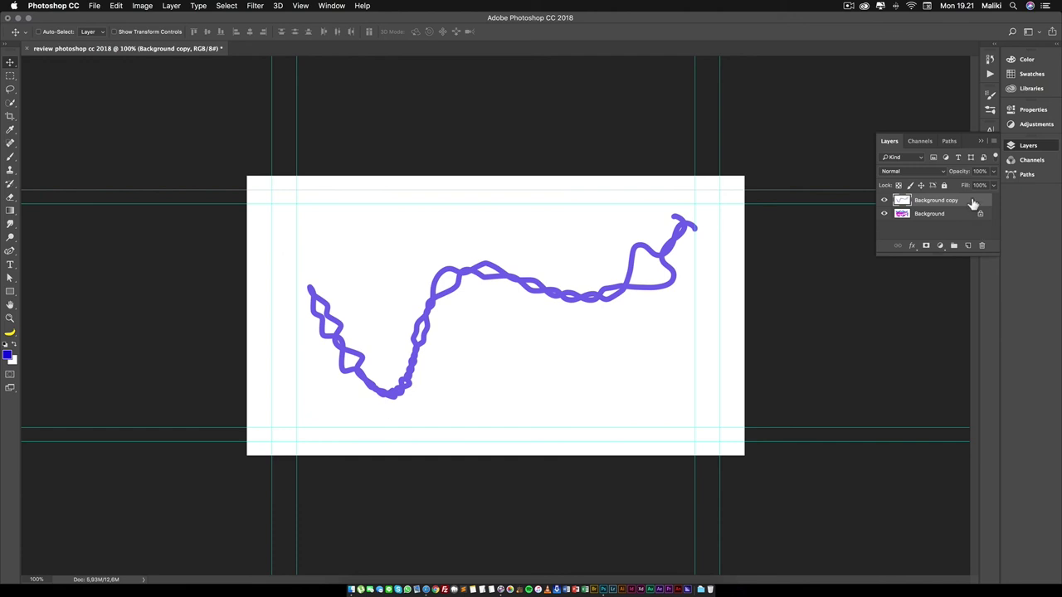
drag(972, 202, 981, 244)
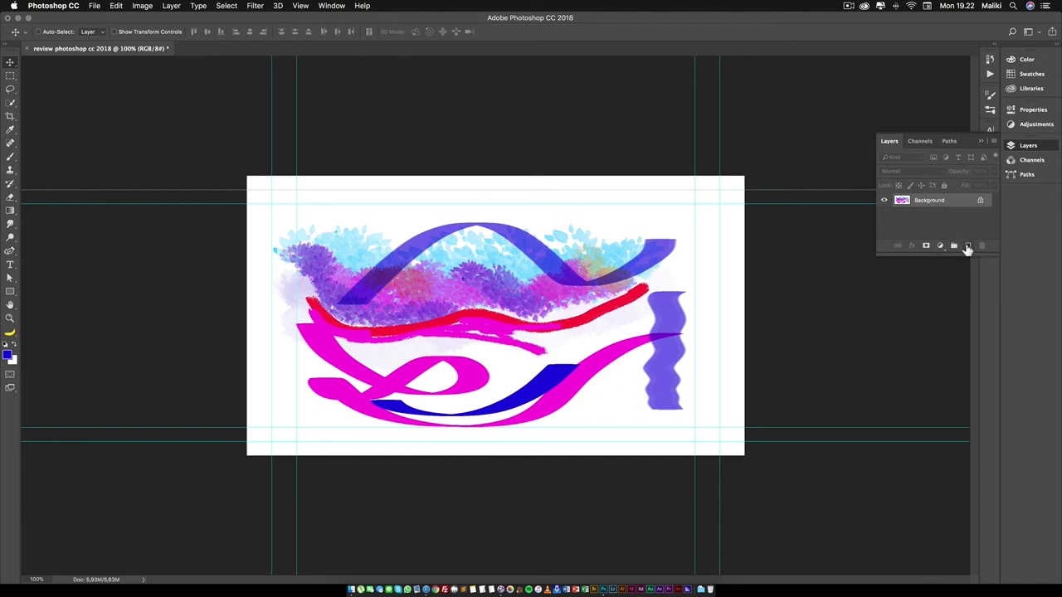
key(ctrl+BackSpace)
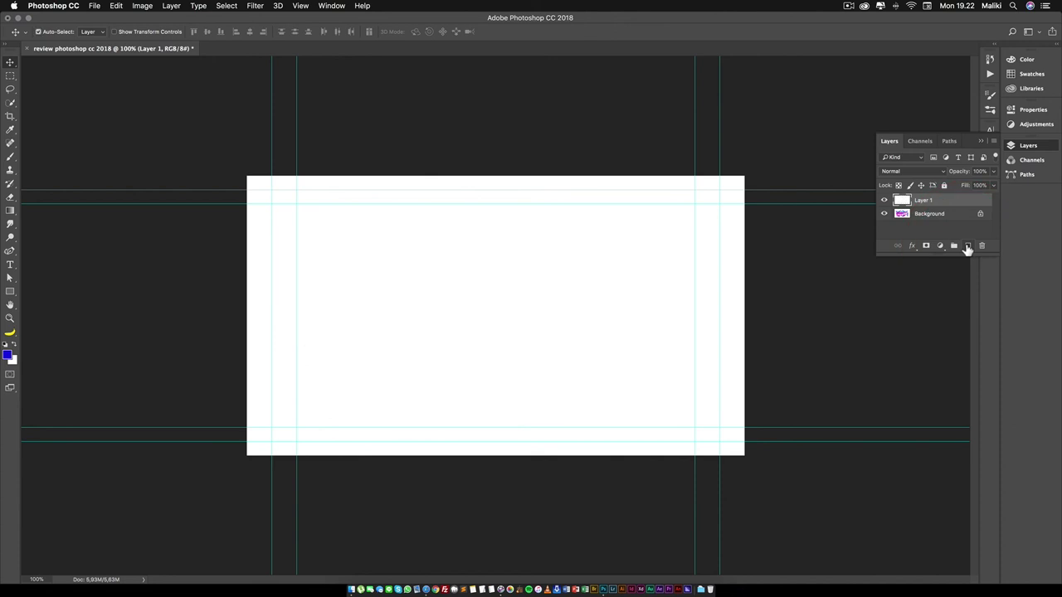